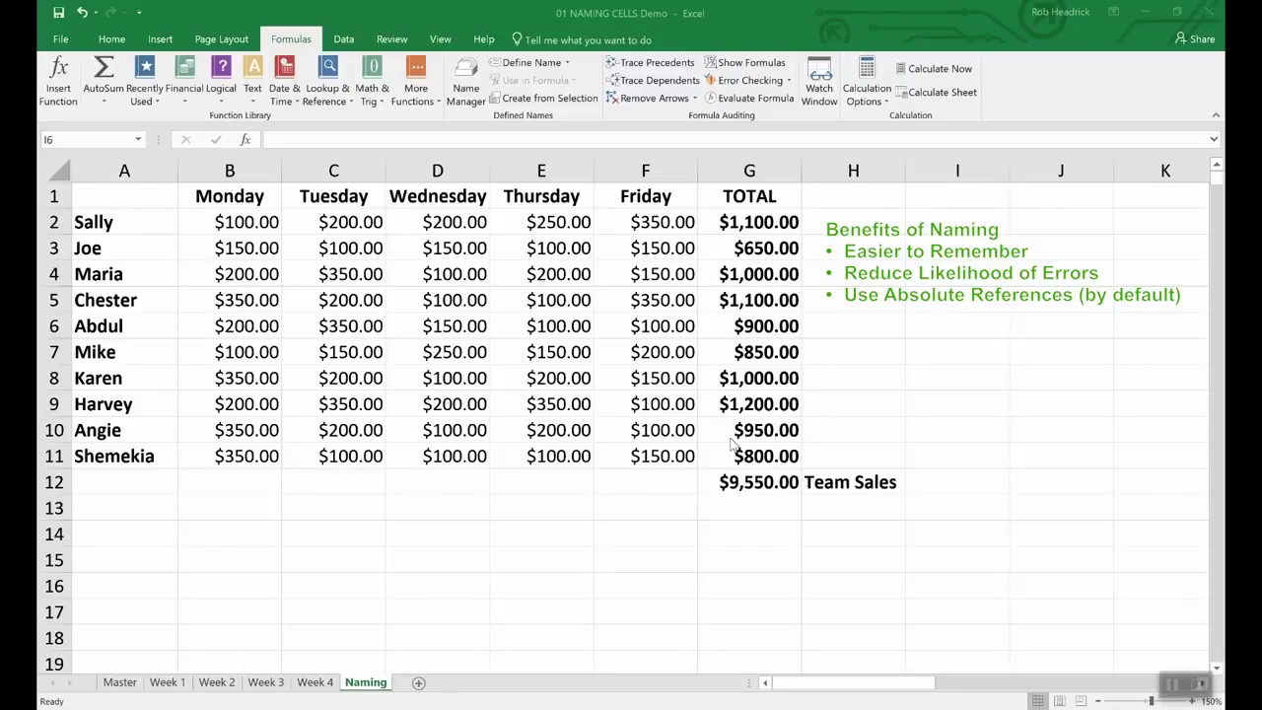
# Step: Define the name Team_Sales for the grand total cell G12
pyautogui.click(757, 483)
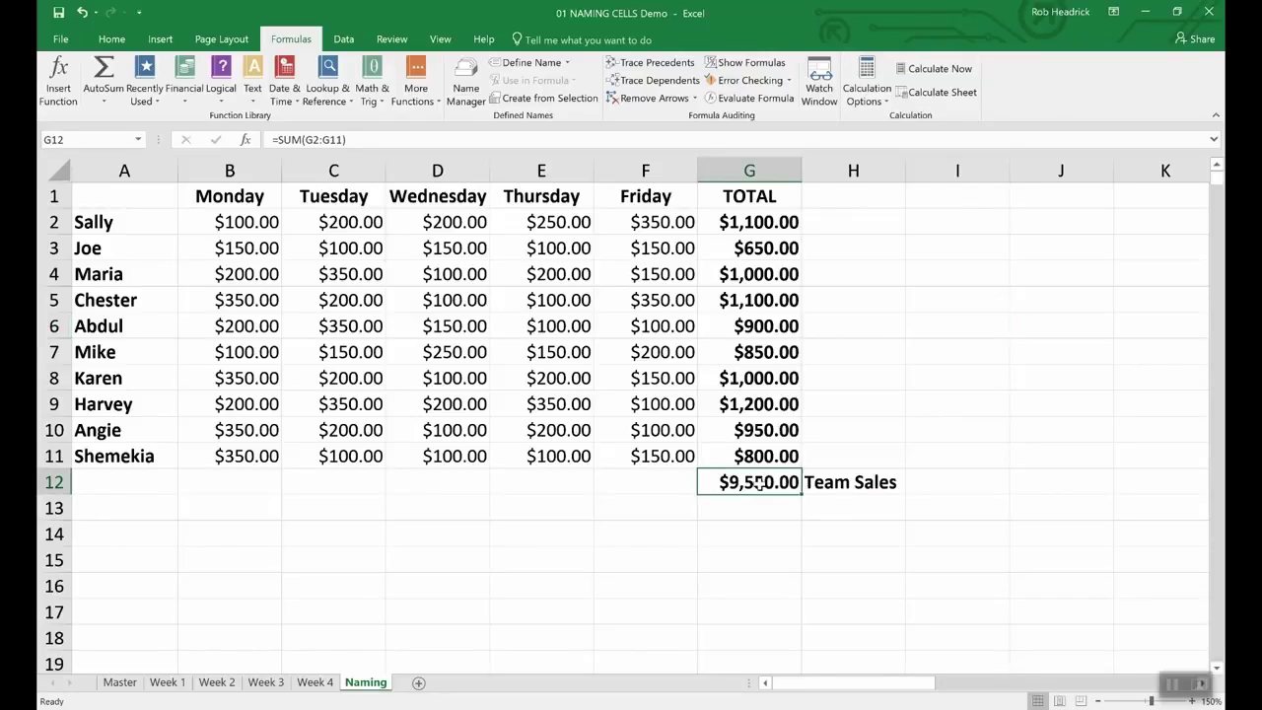
pyautogui.rightClick(759, 483)
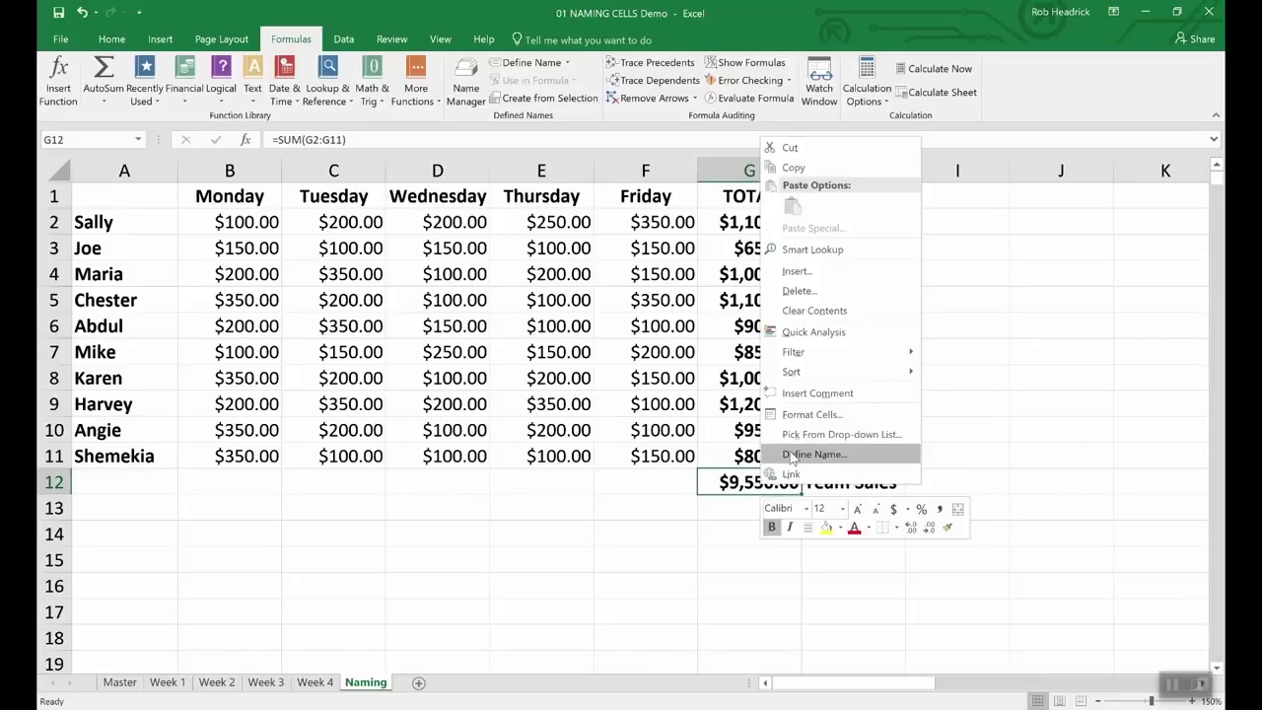
pyautogui.click(791, 456)
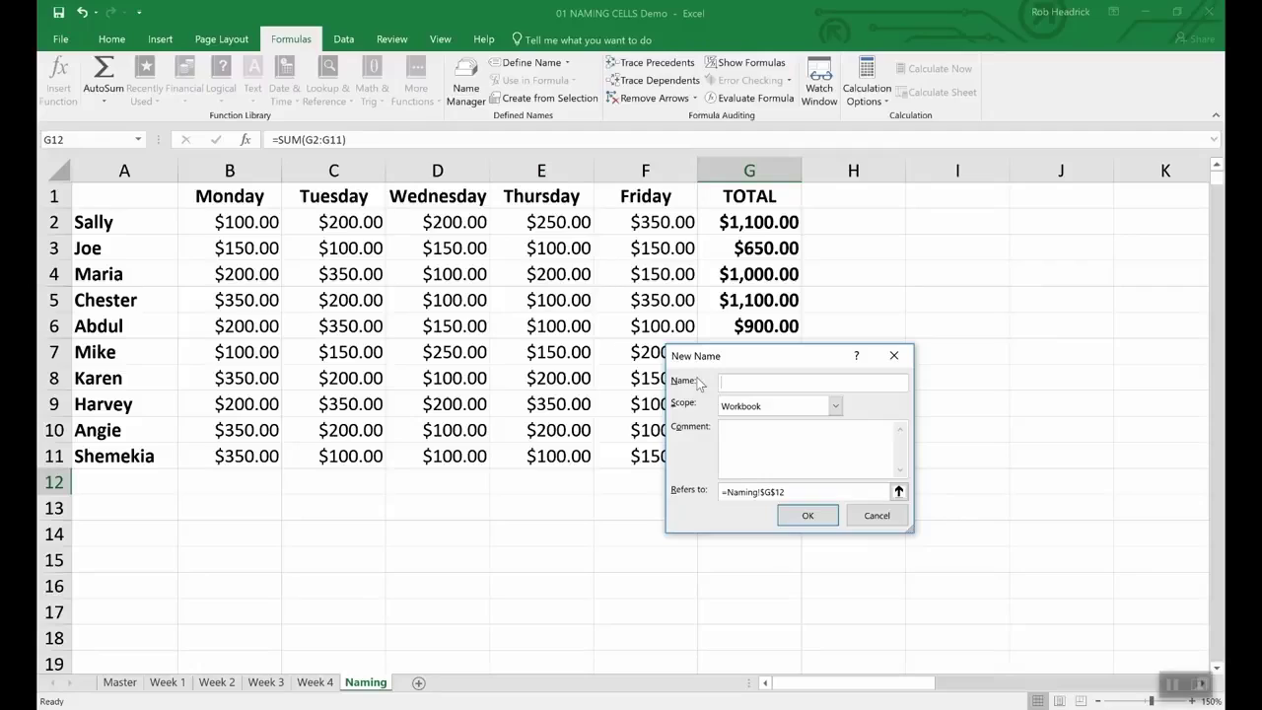
pyautogui.write('Team_Sales')
pyautogui.click(829, 520)
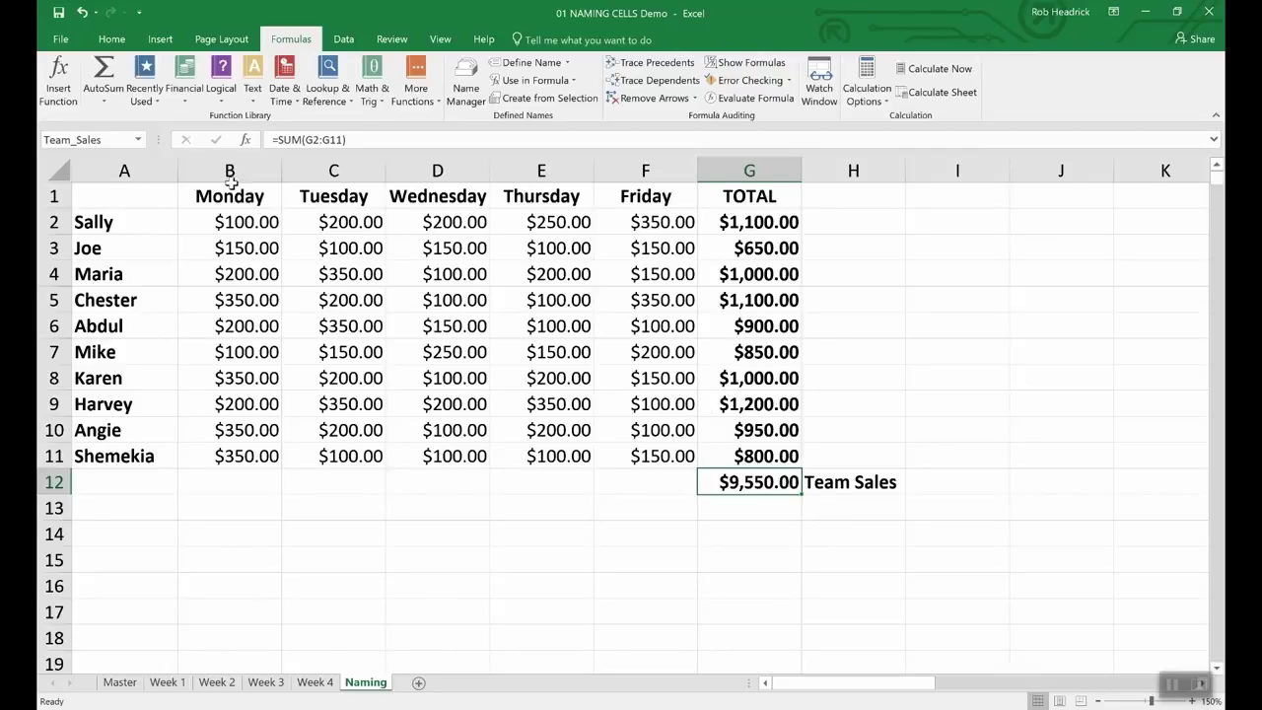
pyautogui.click(110, 140)
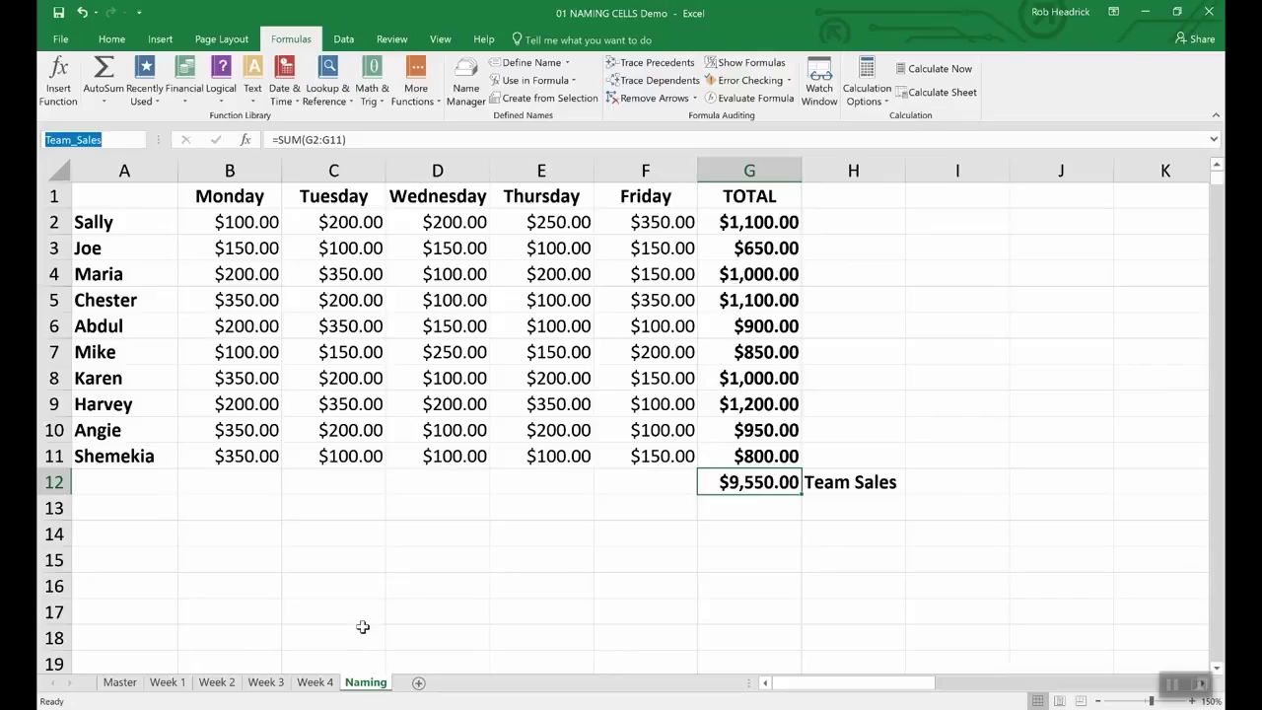
pyautogui.click(765, 222)
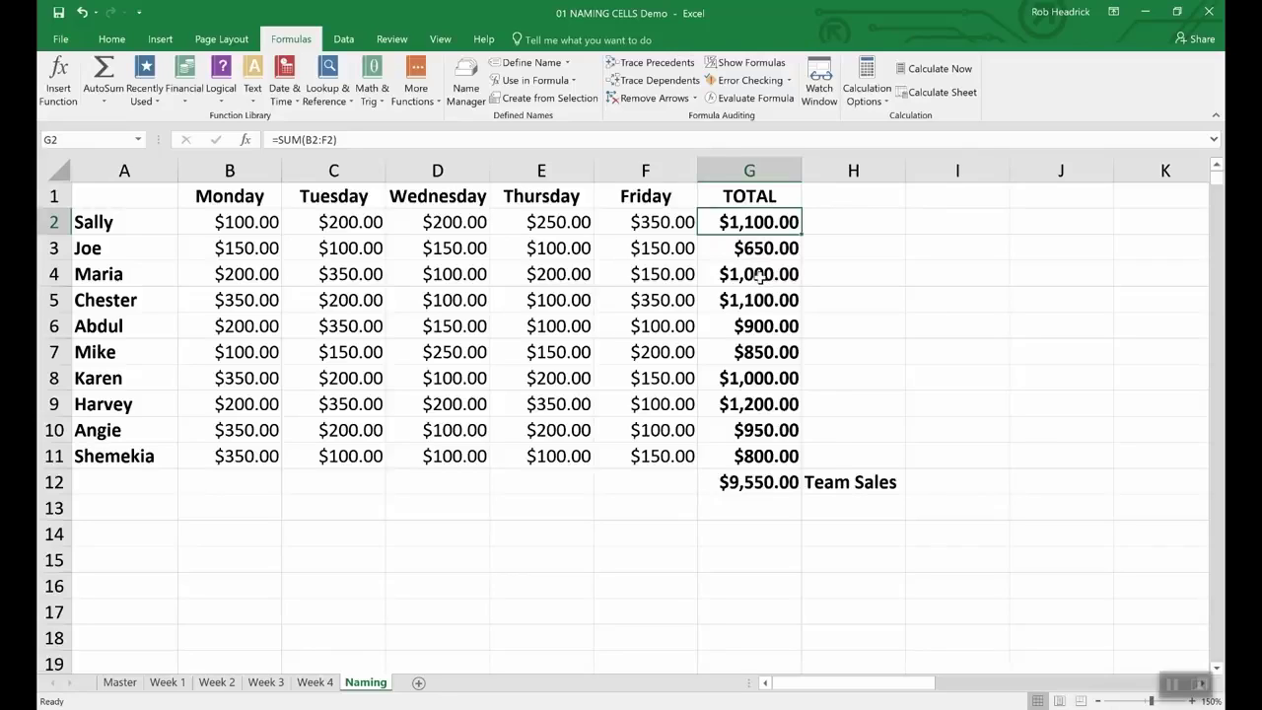
# Step: Select the rep totals G2:G11 and name them Rep_Sales in the Name Box
pyautogui.click(842, 276)
pyautogui.moveTo(735, 221); pyautogui.dragTo(725, 450)
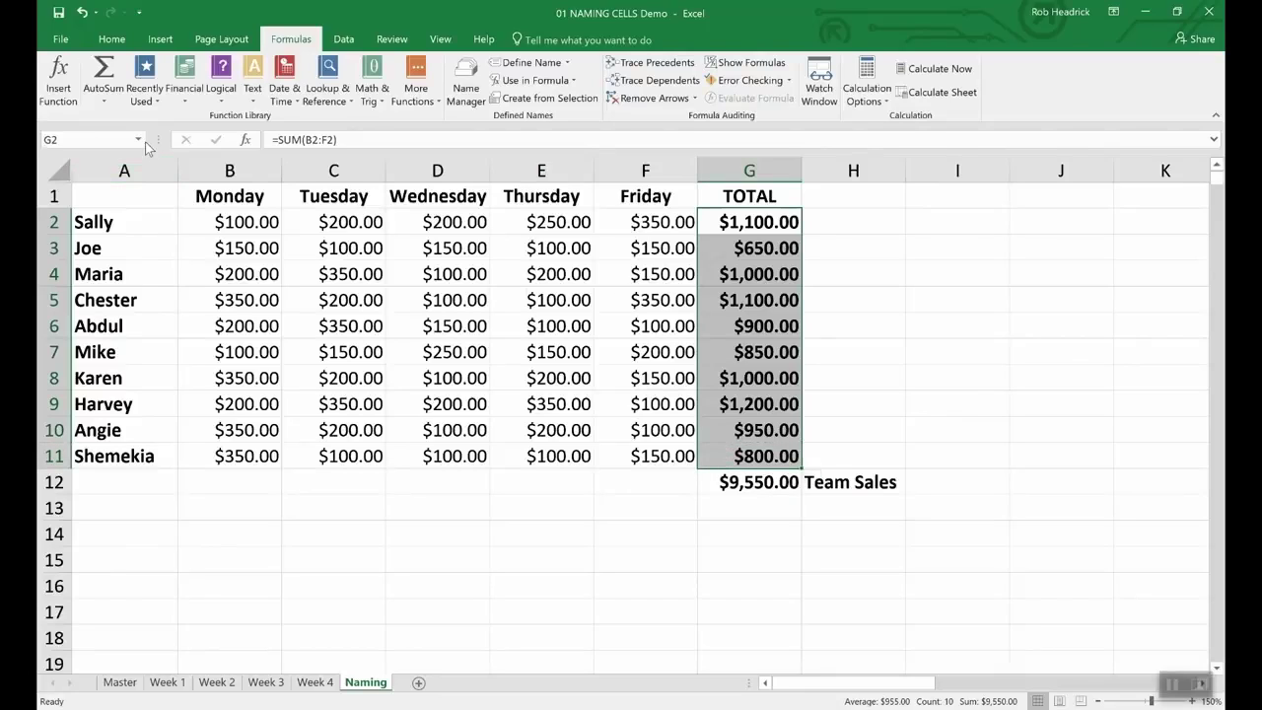
pyautogui.click(97, 139)
pyautogui.write('Rep_Sales')
pyautogui.press('Return')
pyautogui.click(746, 510)
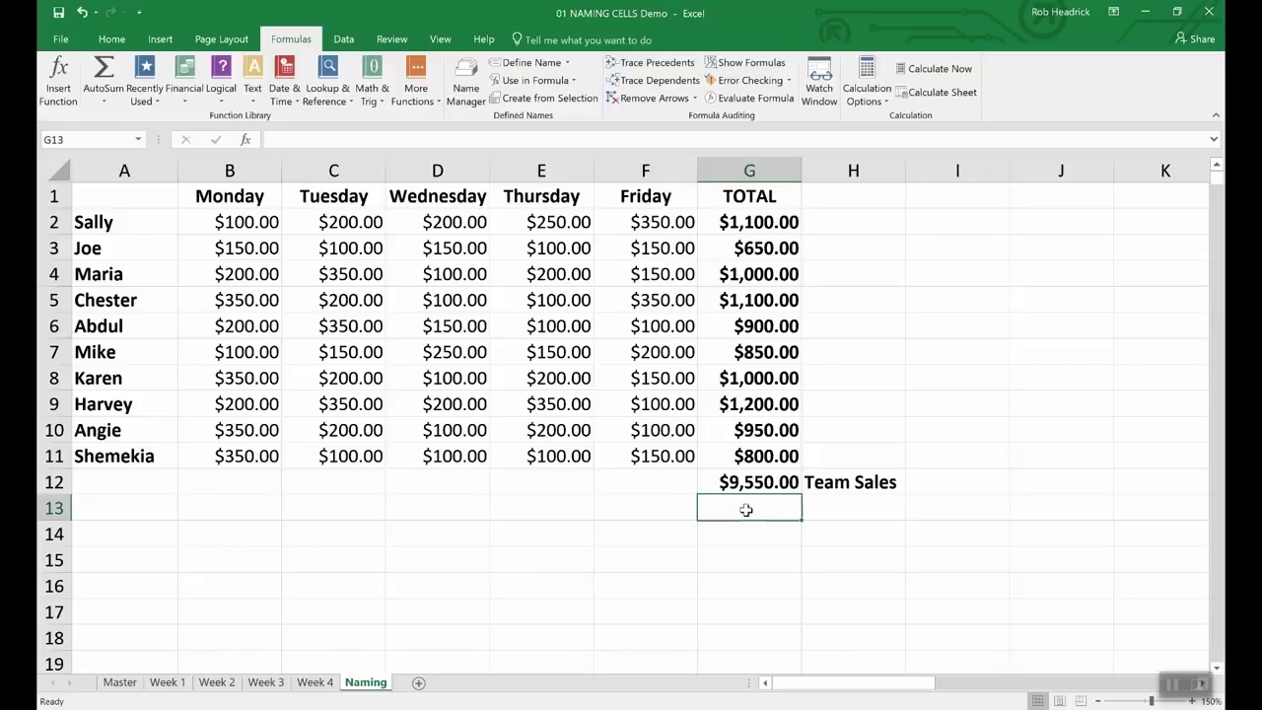
# Step: Enter =SUM(Rep_Sales) in G13, which returns $9,550.00
pyautogui.write('=(')
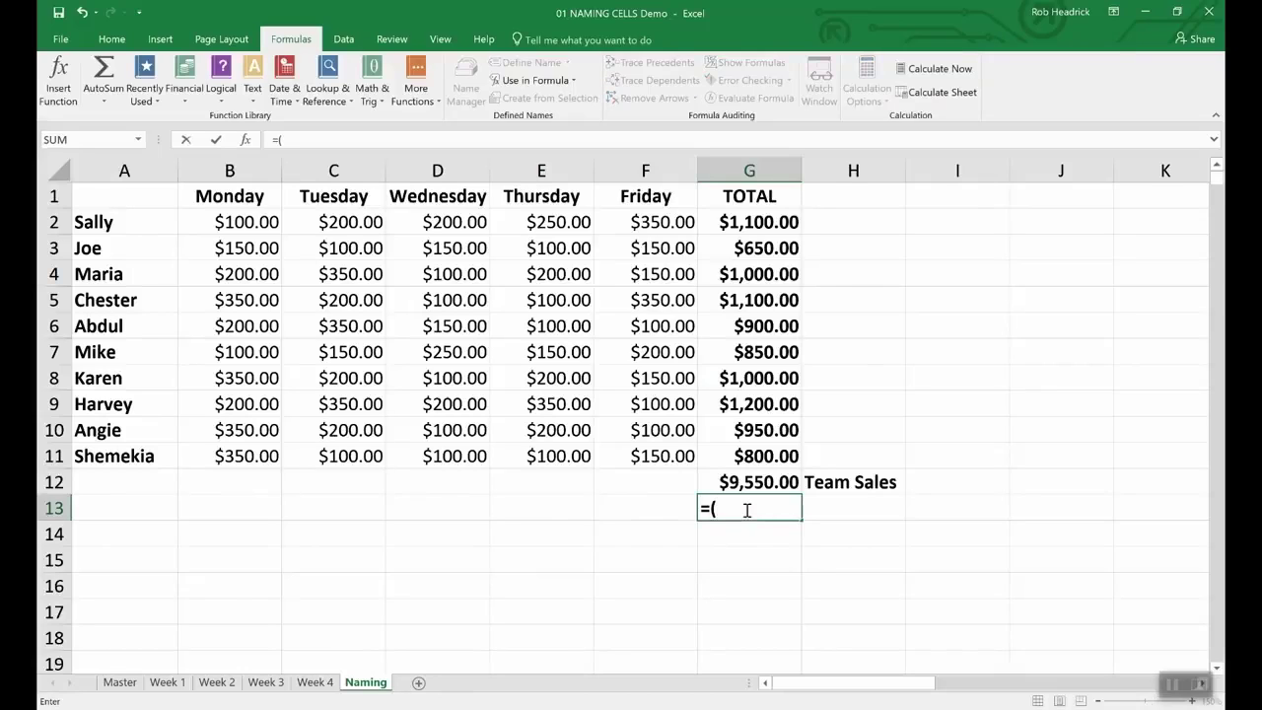
pyautogui.press('BackSpace')
pyautogui.write('Sum(')
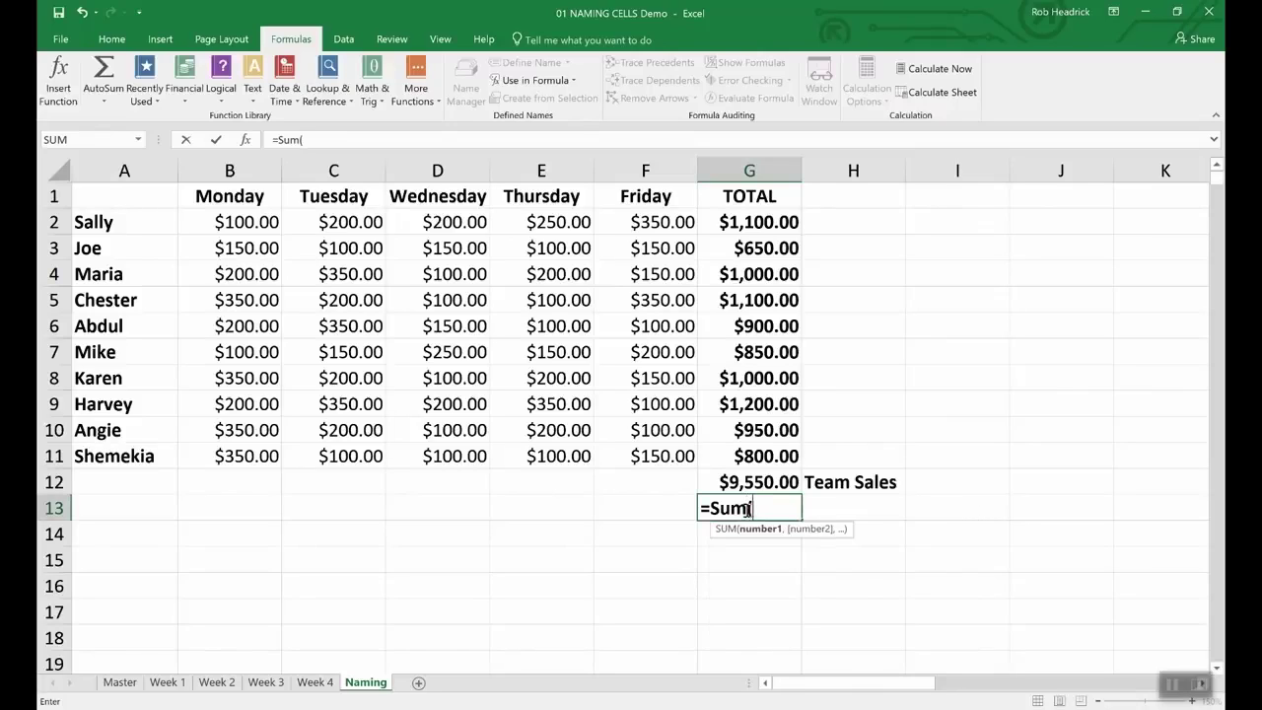
pyautogui.write('Rep')
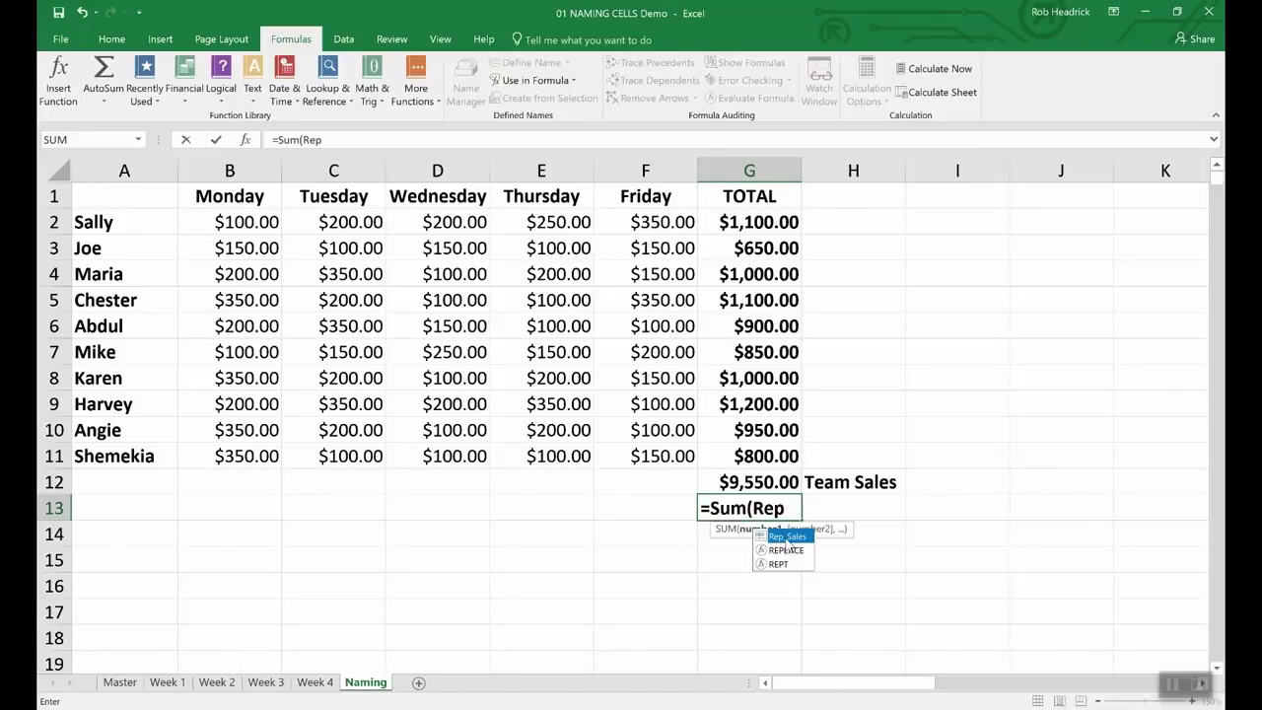
pyautogui.doubleClick(787, 536)
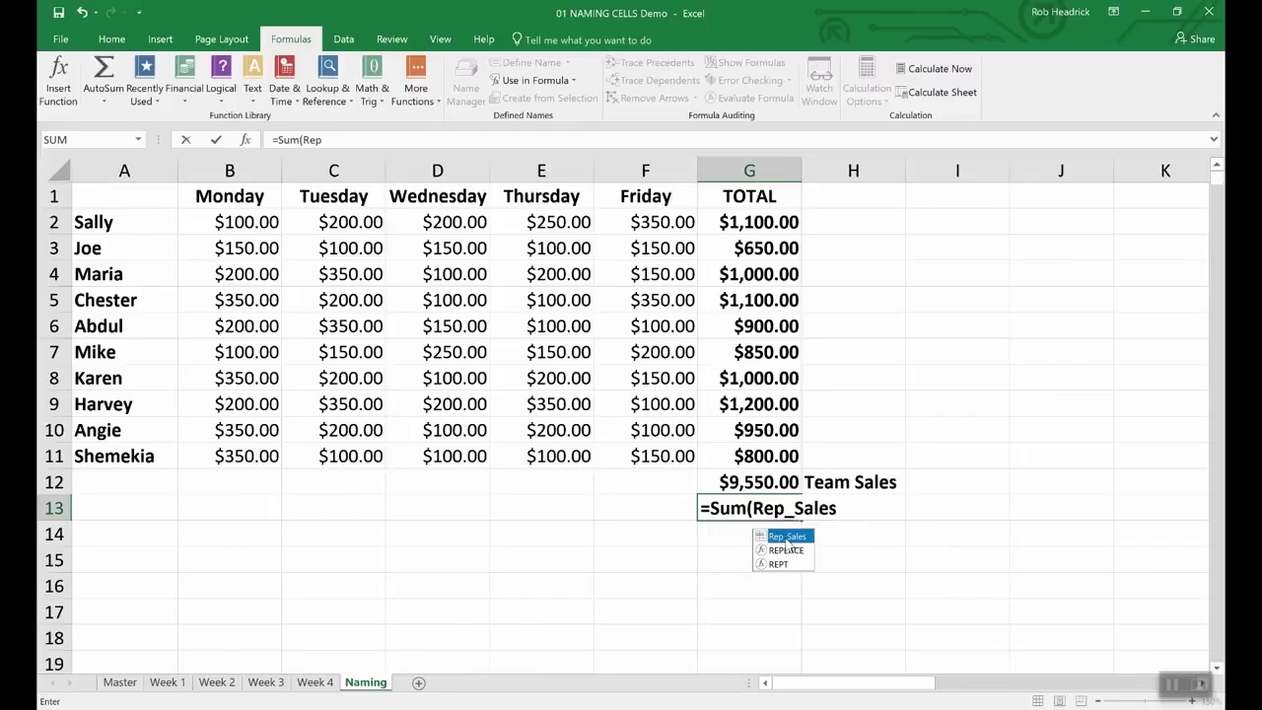
pyautogui.press('Return')
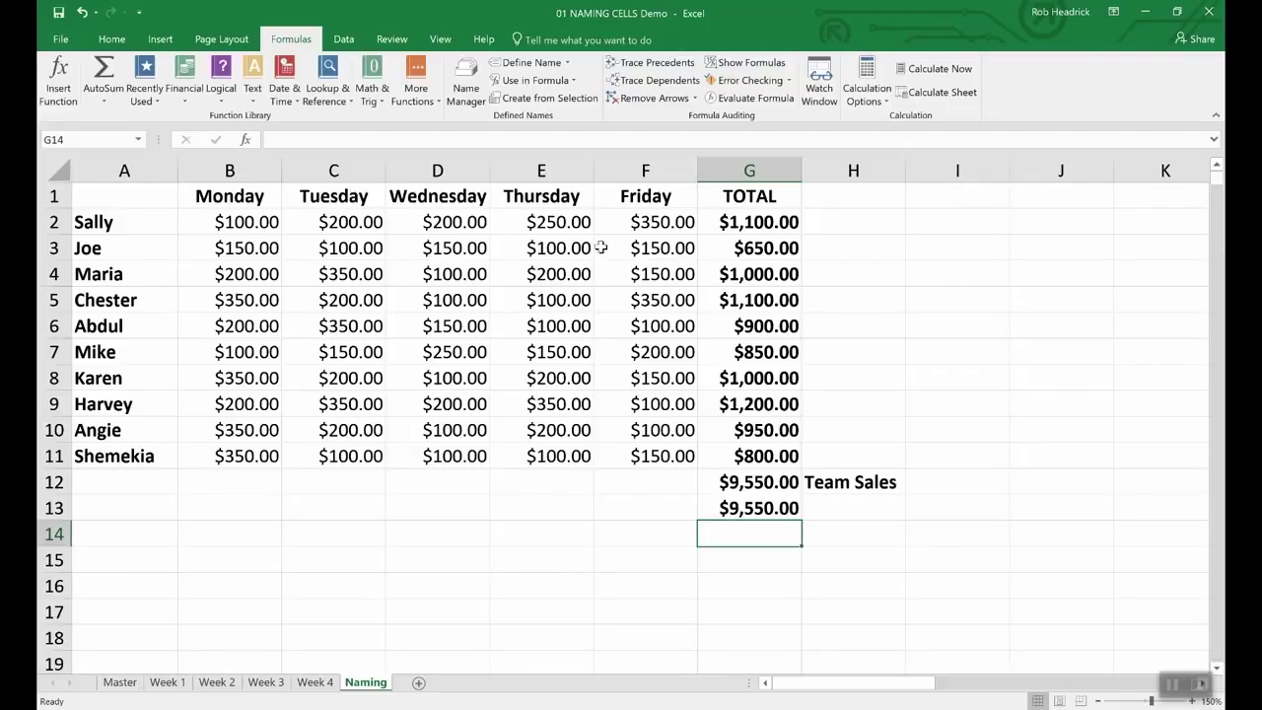
# Step: Open the Name Manager to review the defined names
pyautogui.click(467, 83)
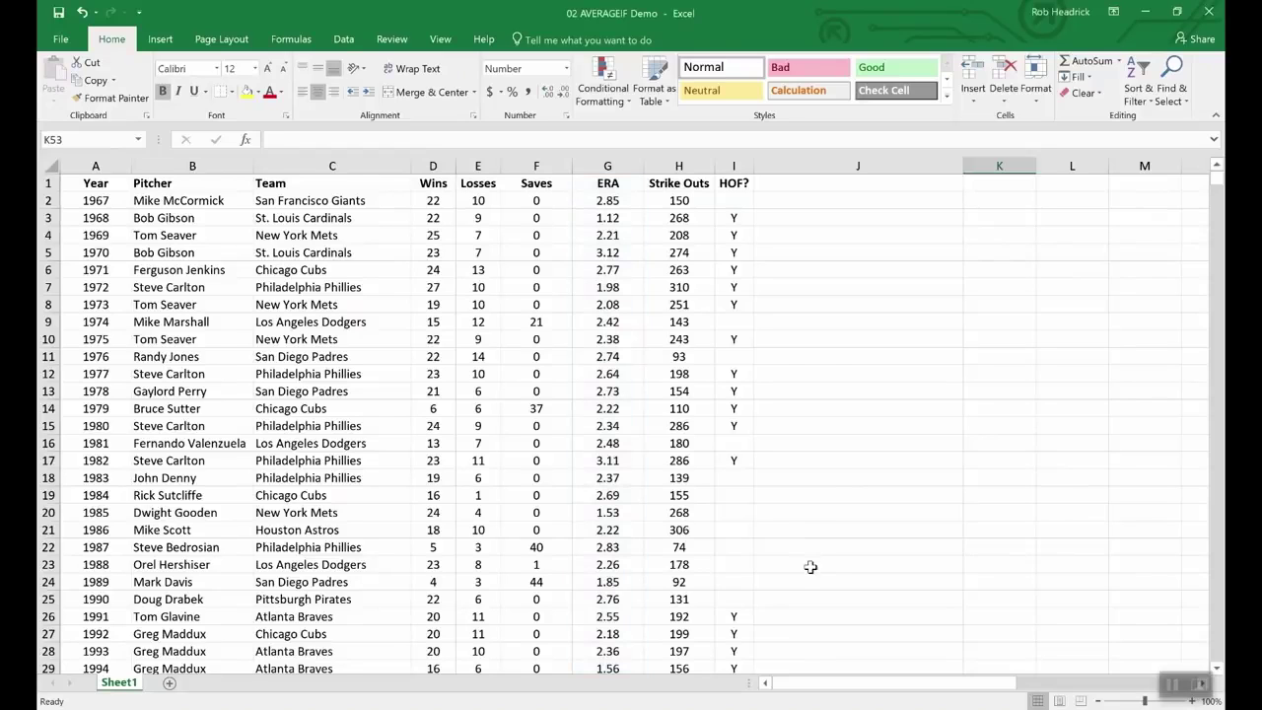
# Step: Enter =AVERAGEIF(wins,">19",era) in K53 to average the ERA of 20+ game winners
pyautogui.scroll(-20, 811, 568)
pyautogui.scroll(12, 812, 568)
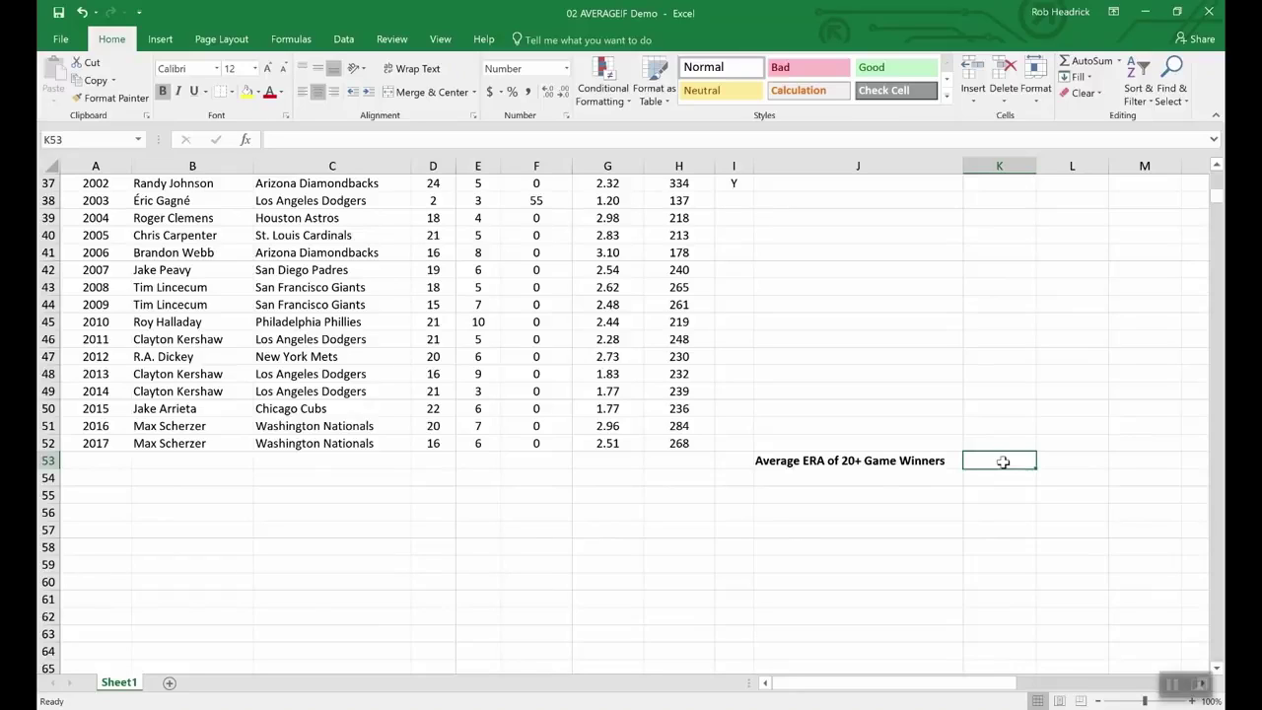
pyautogui.write('=av')
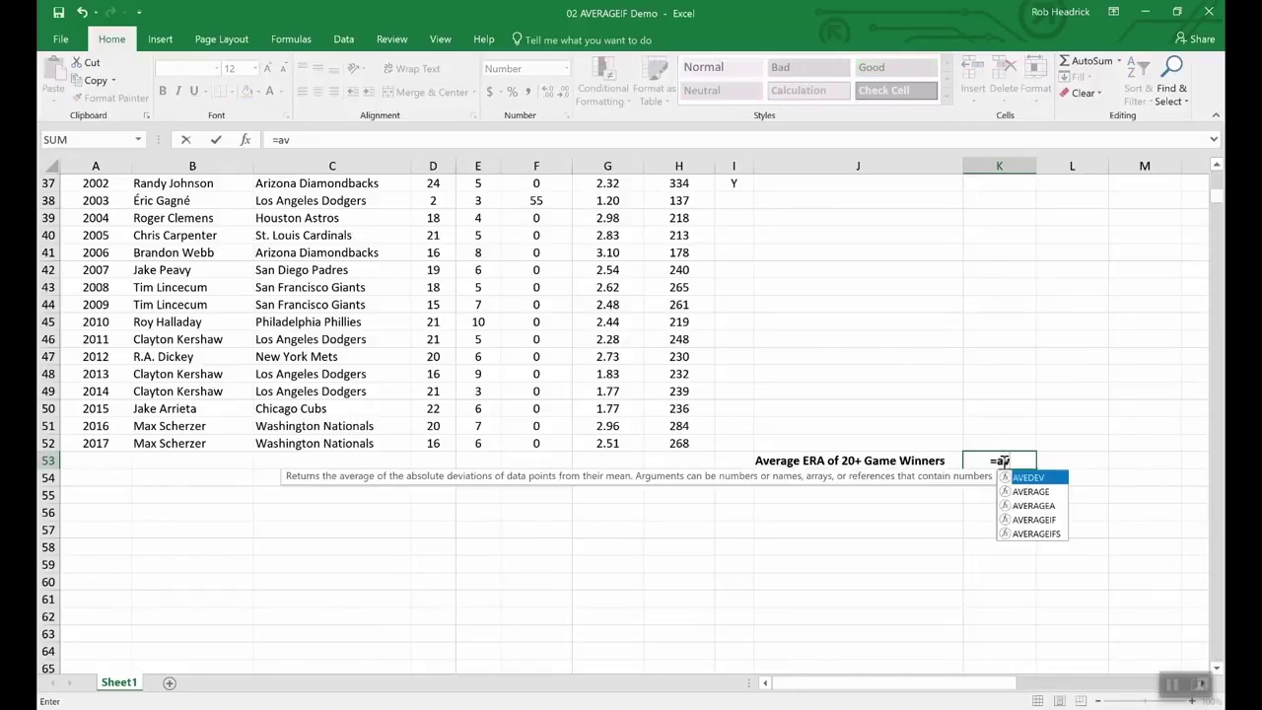
pyautogui.write('erageif')
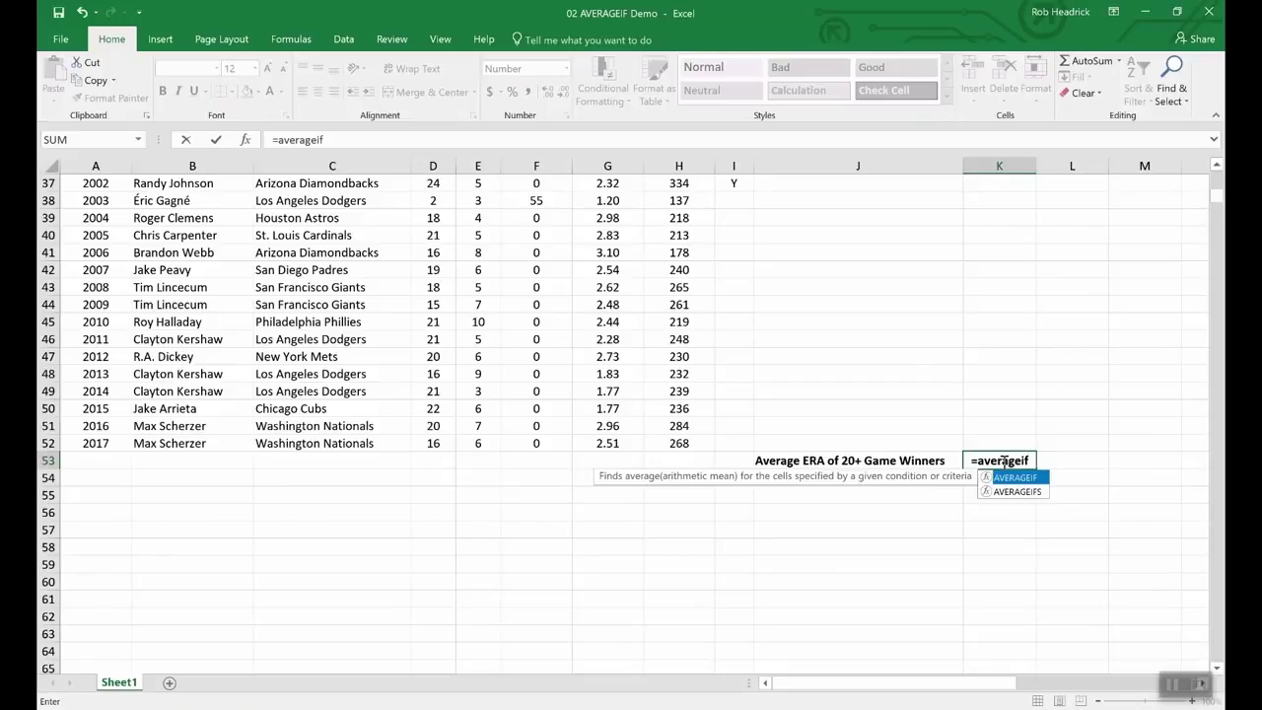
pyautogui.write('(')
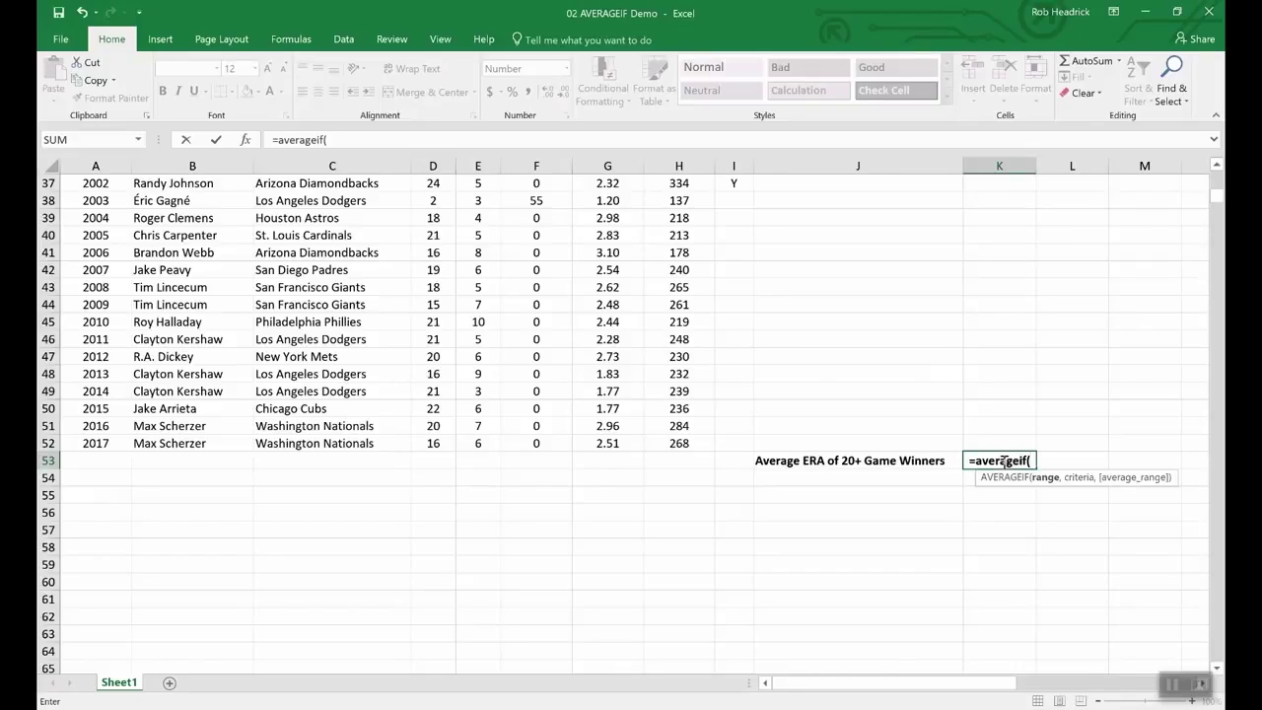
pyautogui.write('wins,')
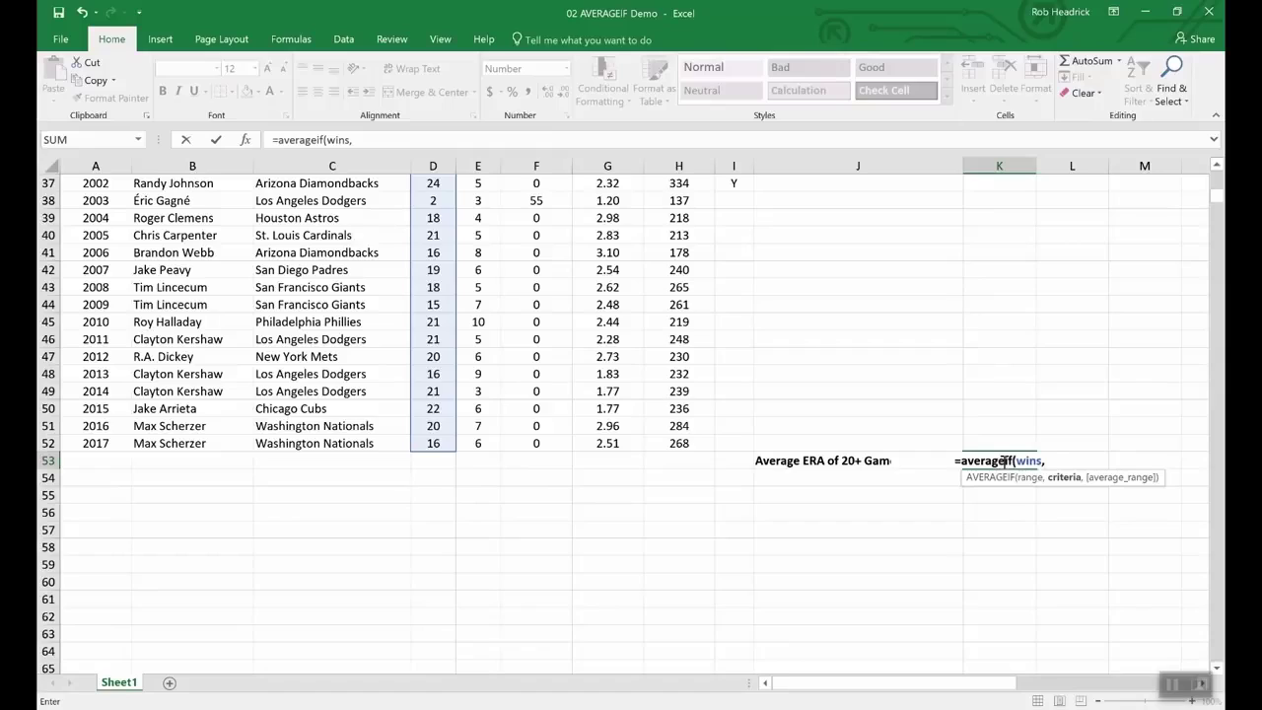
pyautogui.write('">19",')
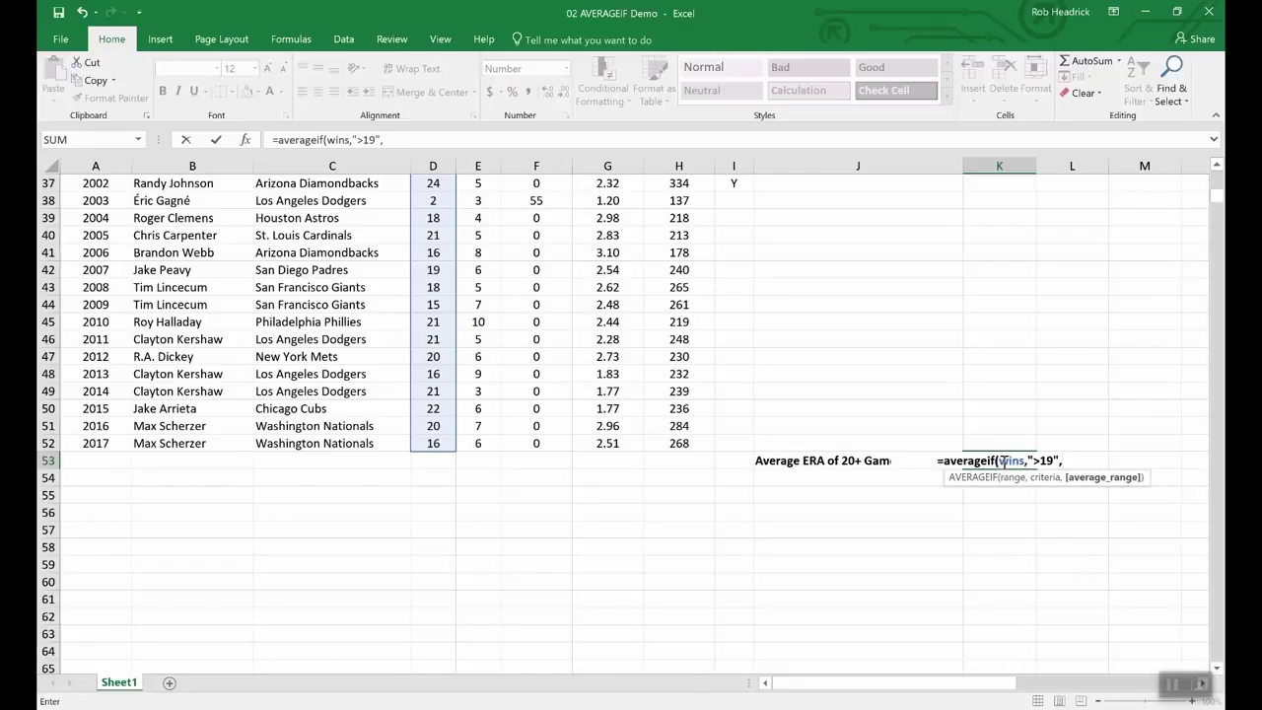
pyautogui.write('era')
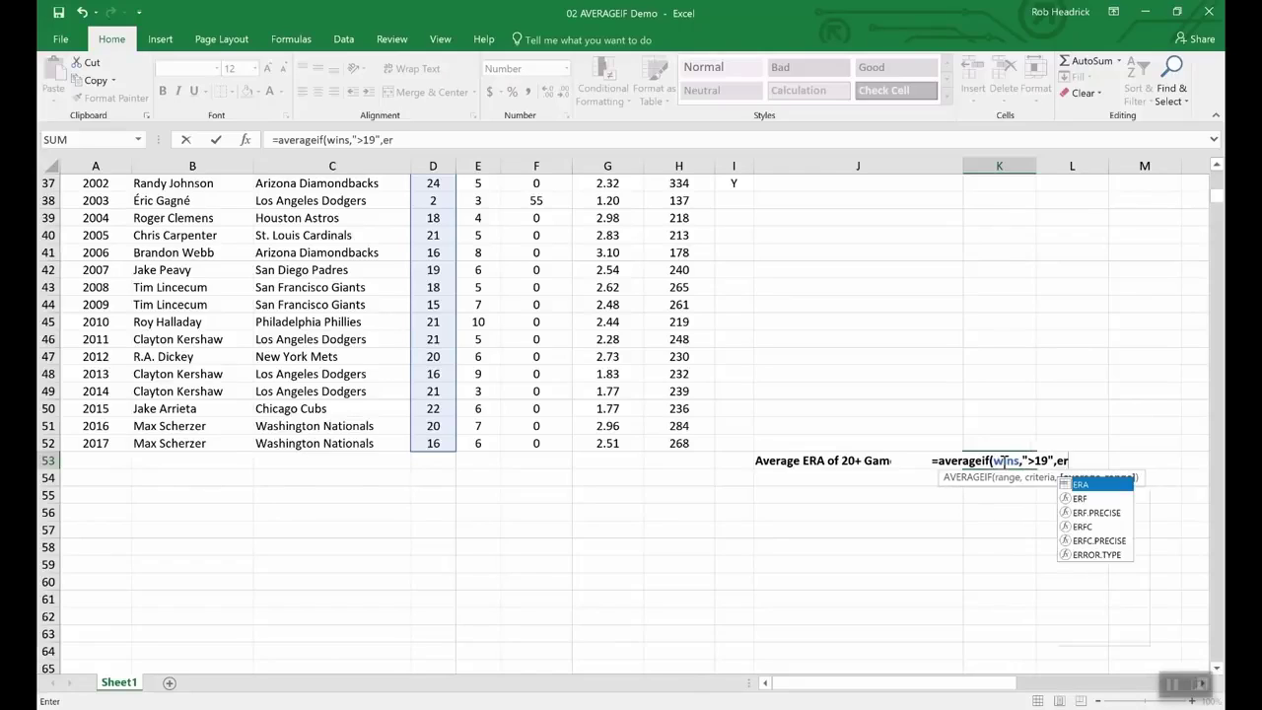
pyautogui.press('Return')
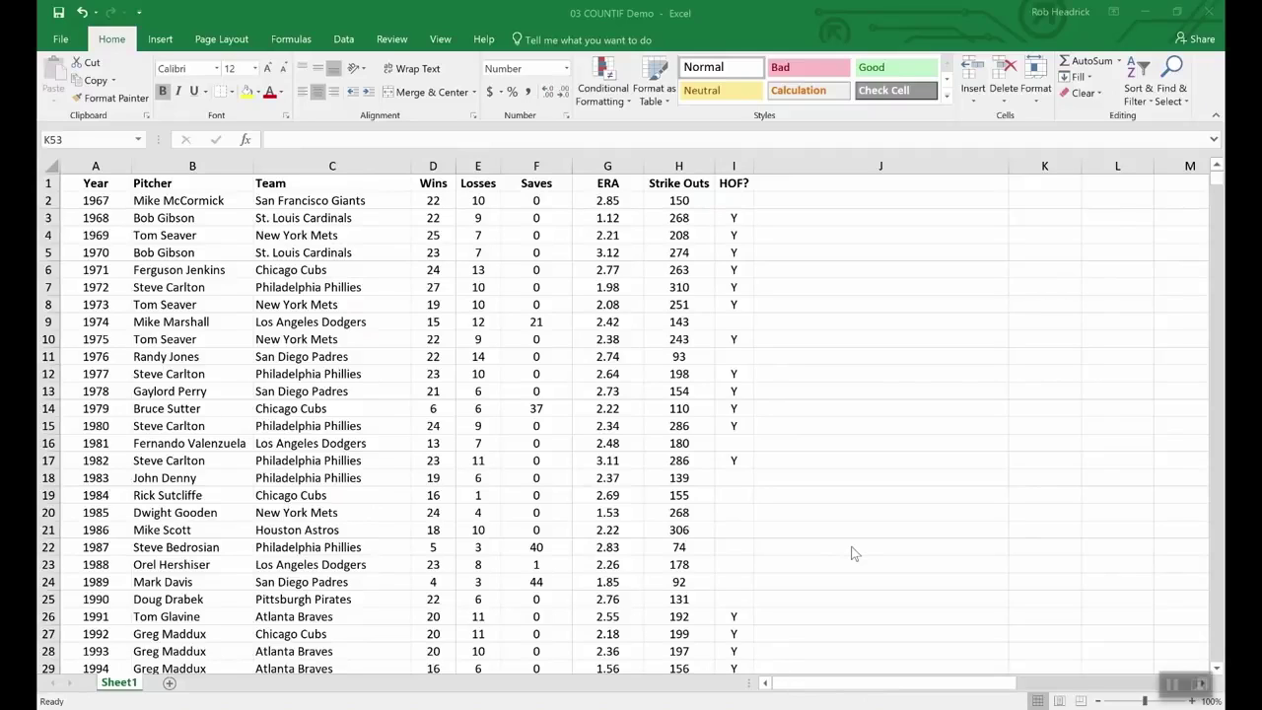
# Step: Enter =COUNTIF(team,"Philadelphia Phillies") in K53, which returns 7.00
pyautogui.scroll(-16, 854, 553)
pyautogui.scroll(3, 854, 549)
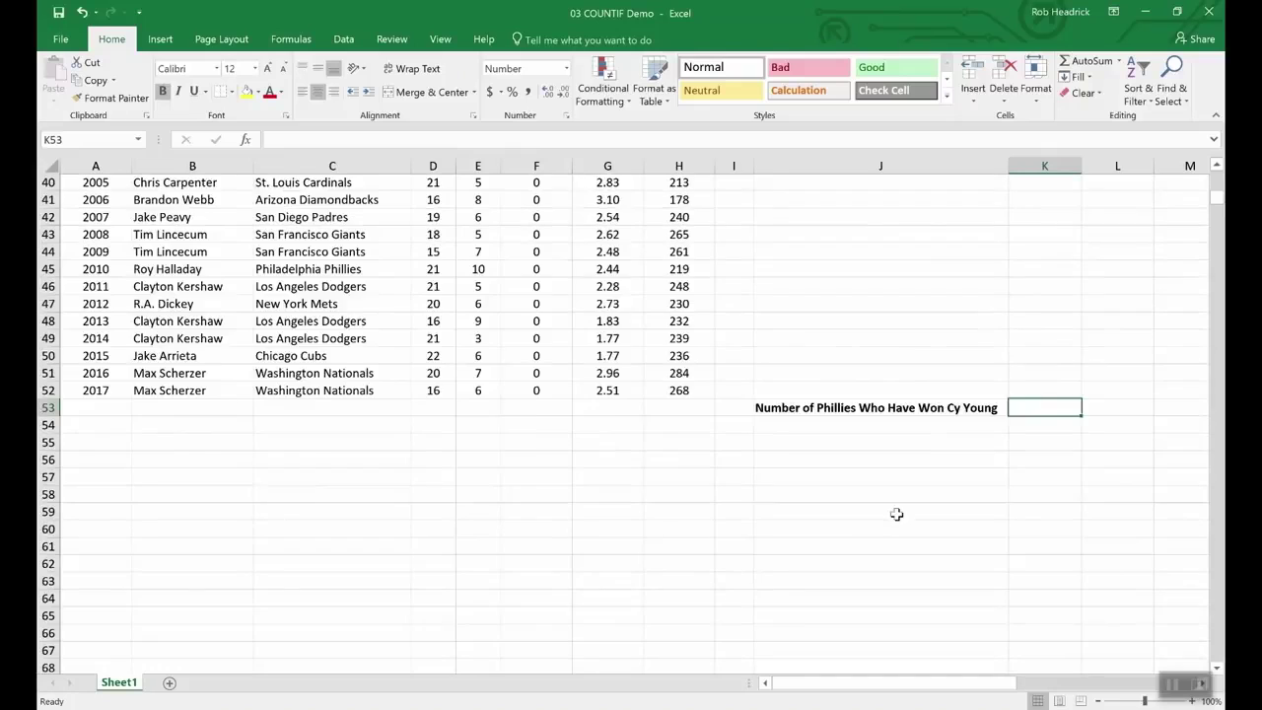
pyautogui.scroll(1, 896, 514)
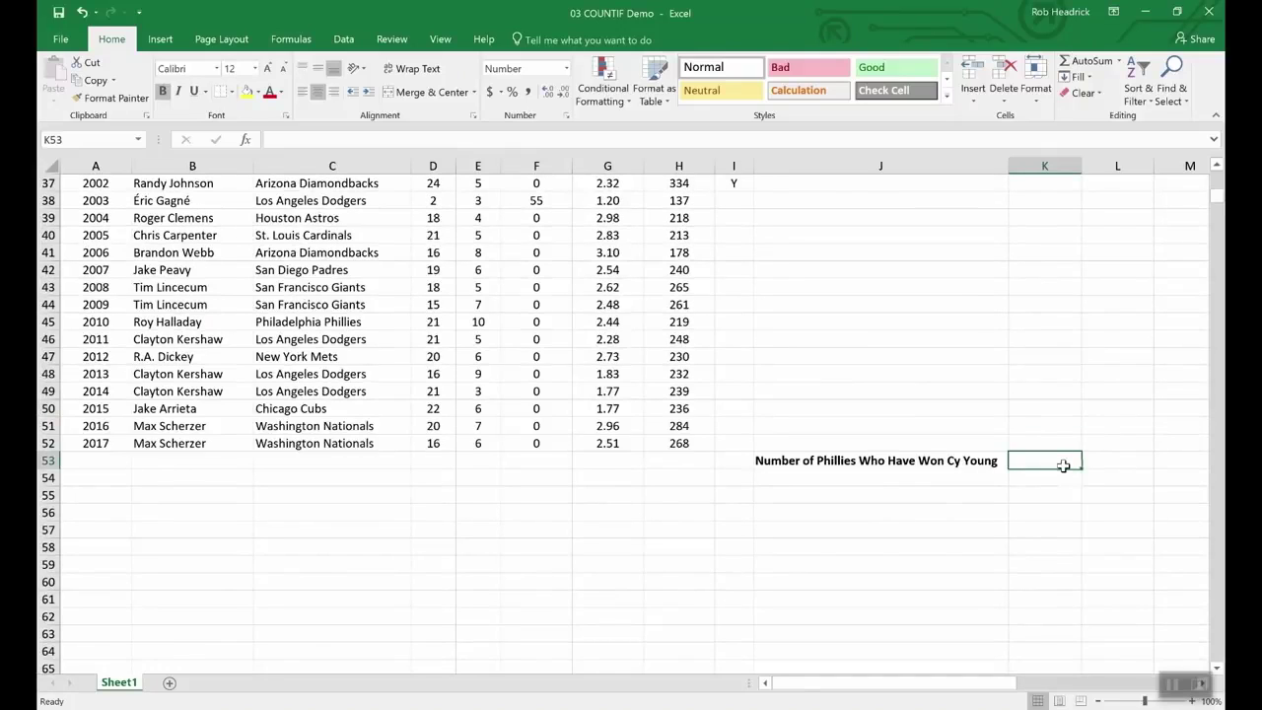
pyautogui.write('=')
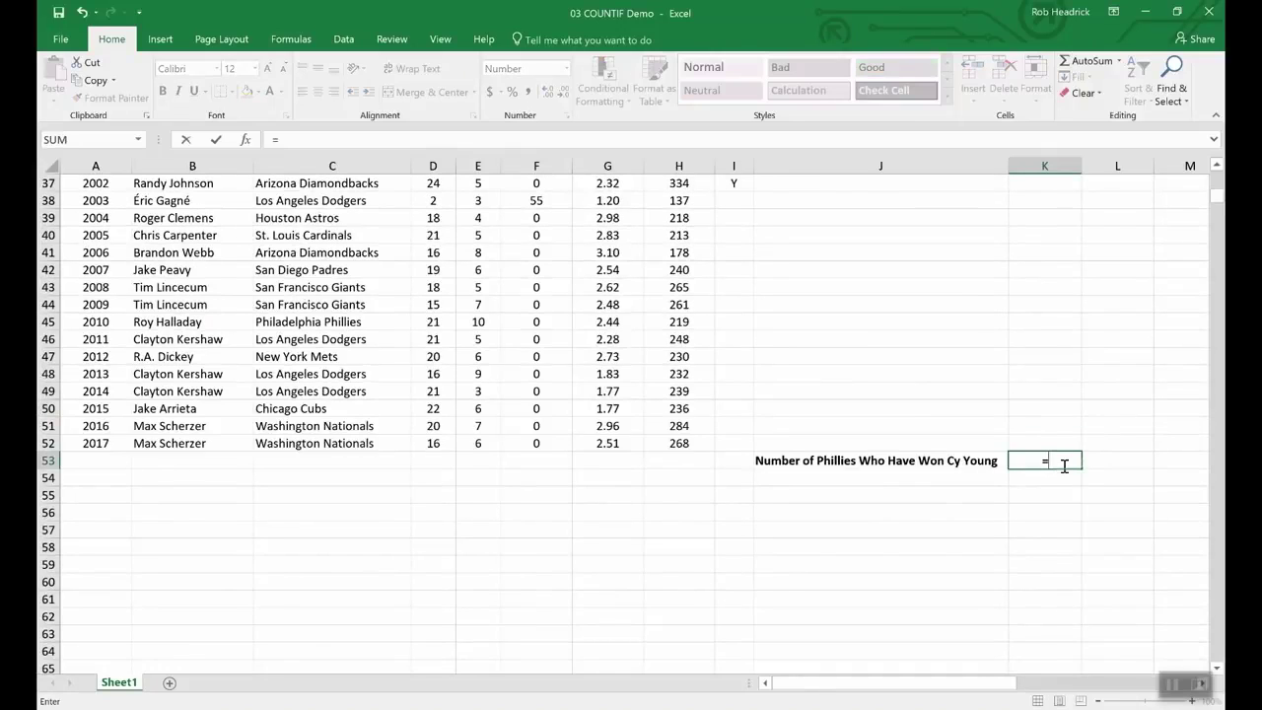
pyautogui.write('C')
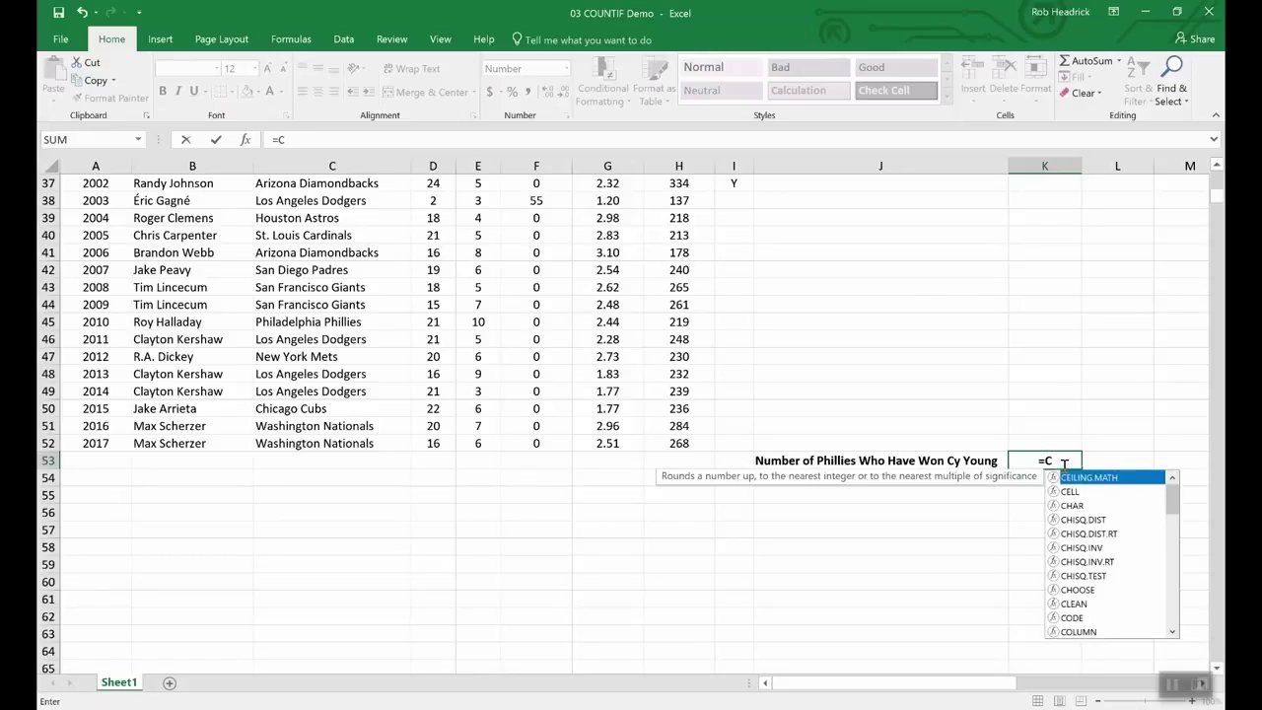
pyautogui.write('OUNTIF')
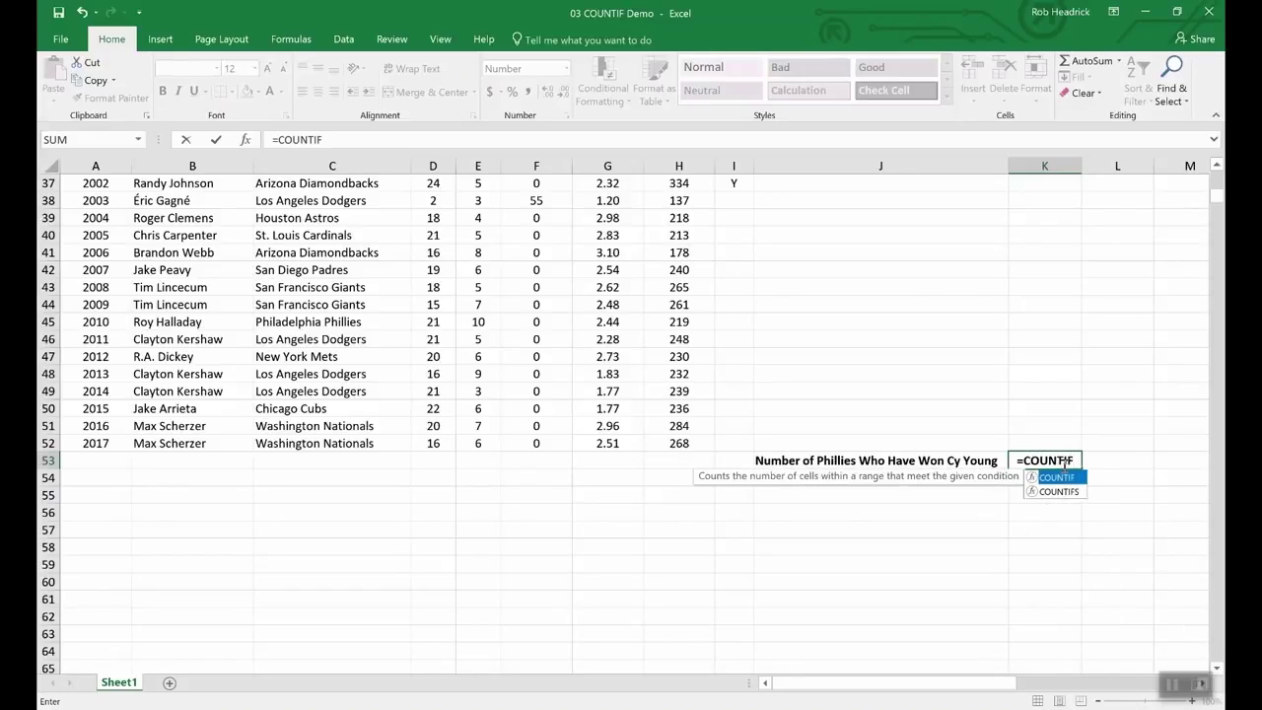
pyautogui.write('(')
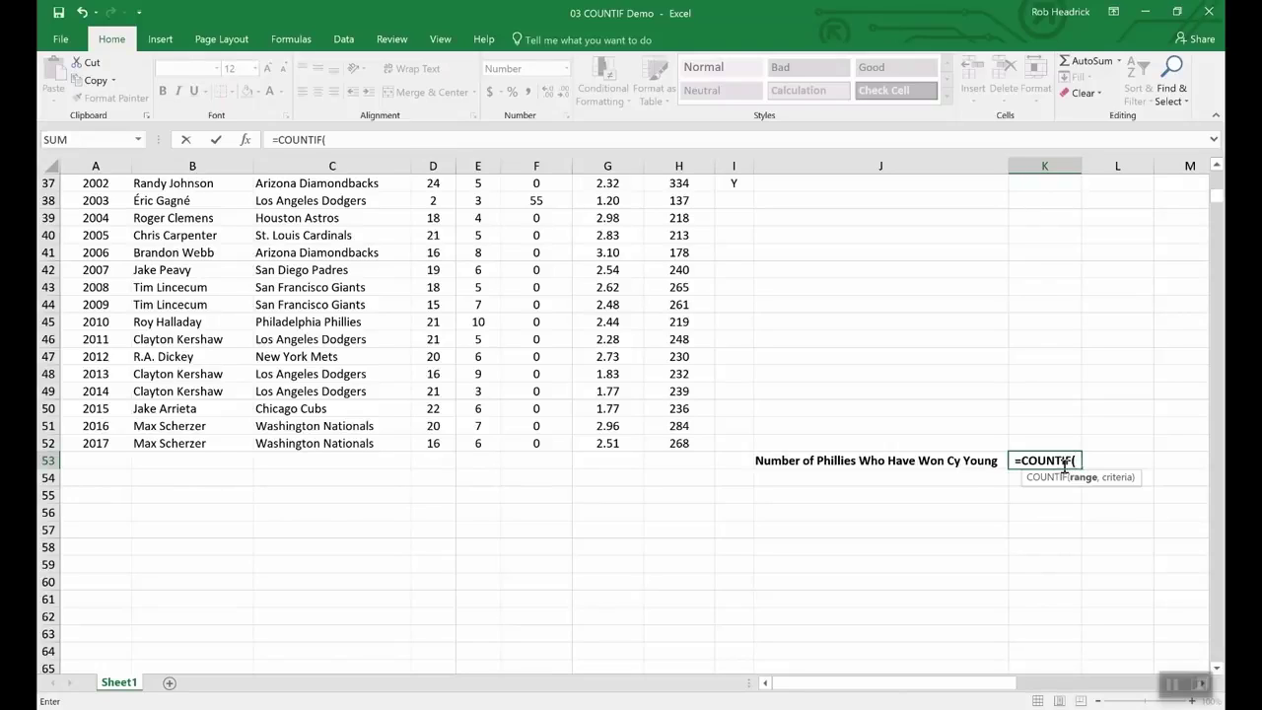
pyautogui.write('tea')
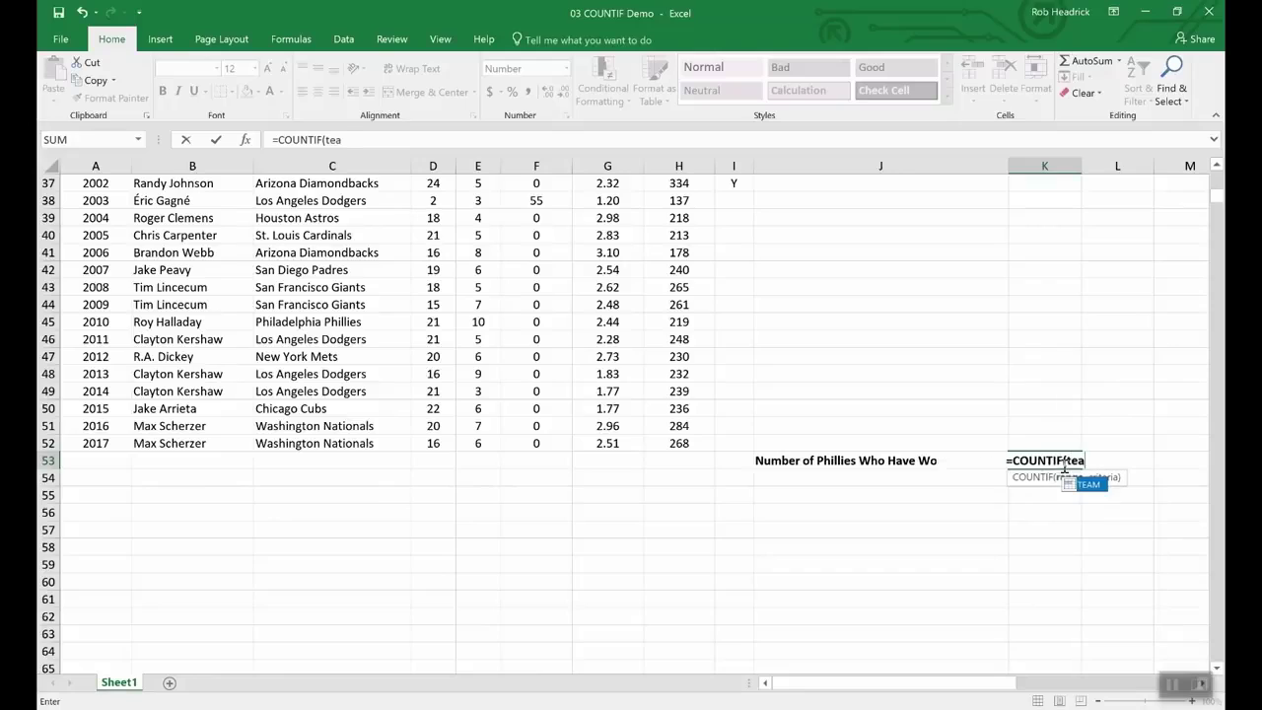
pyautogui.write('m,')
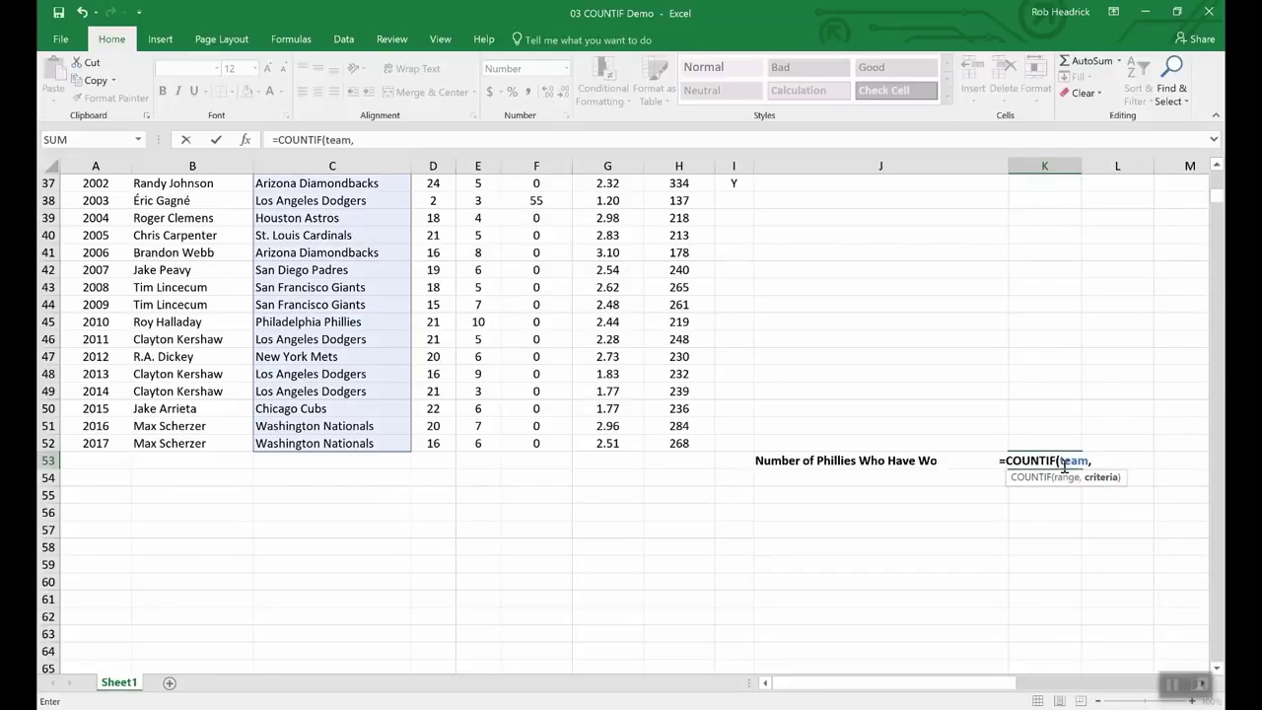
pyautogui.write('"Phill')
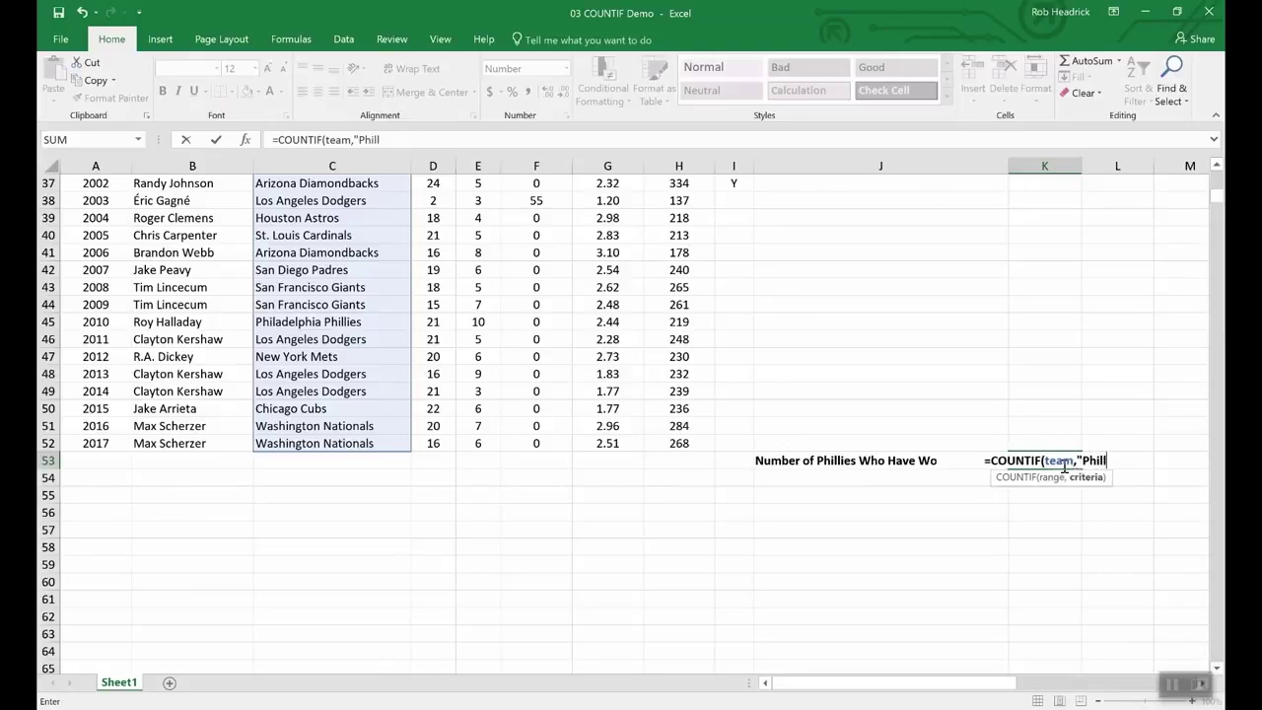
pyautogui.press('BackSpace')
pyautogui.write('adelph')
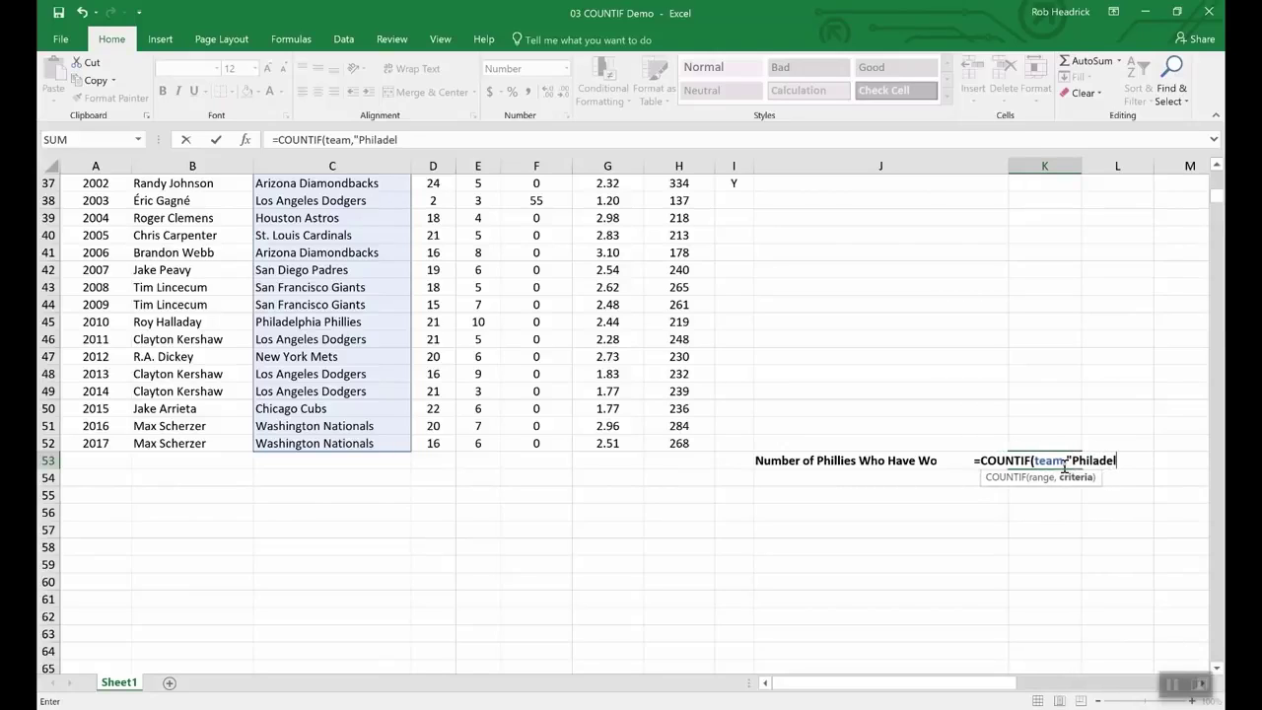
pyautogui.write('ia P')
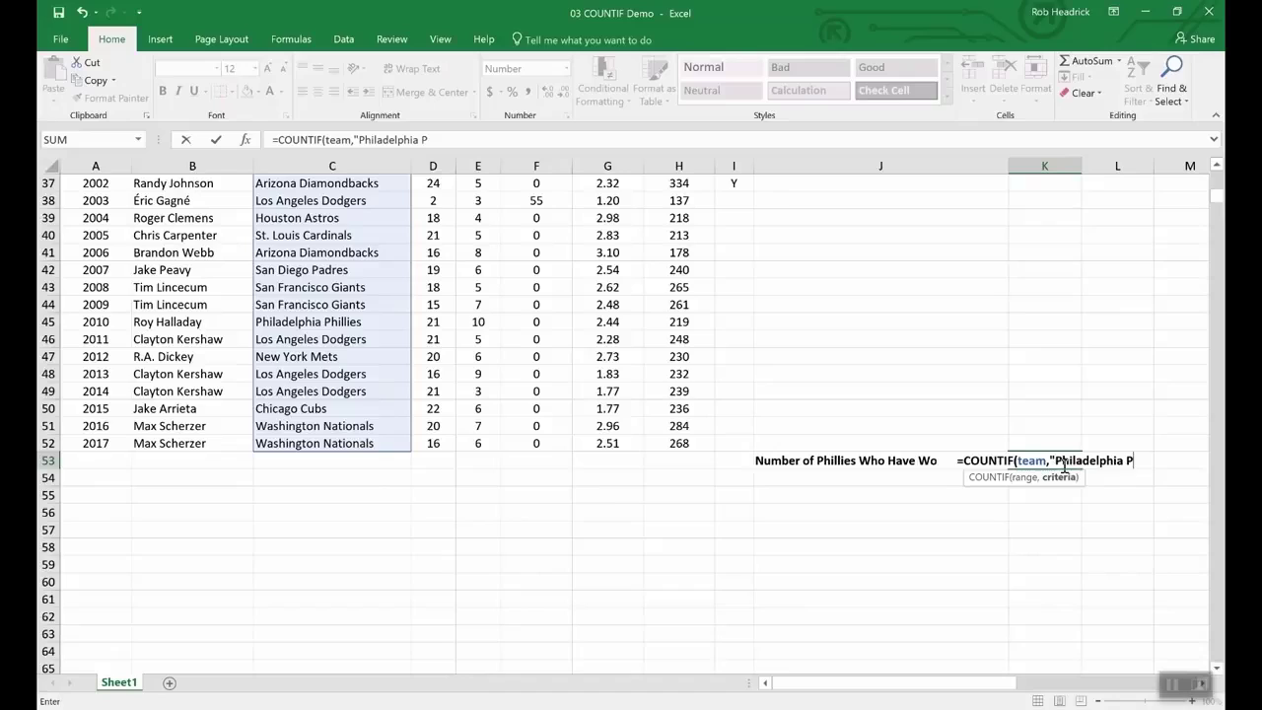
pyautogui.write('hillie')
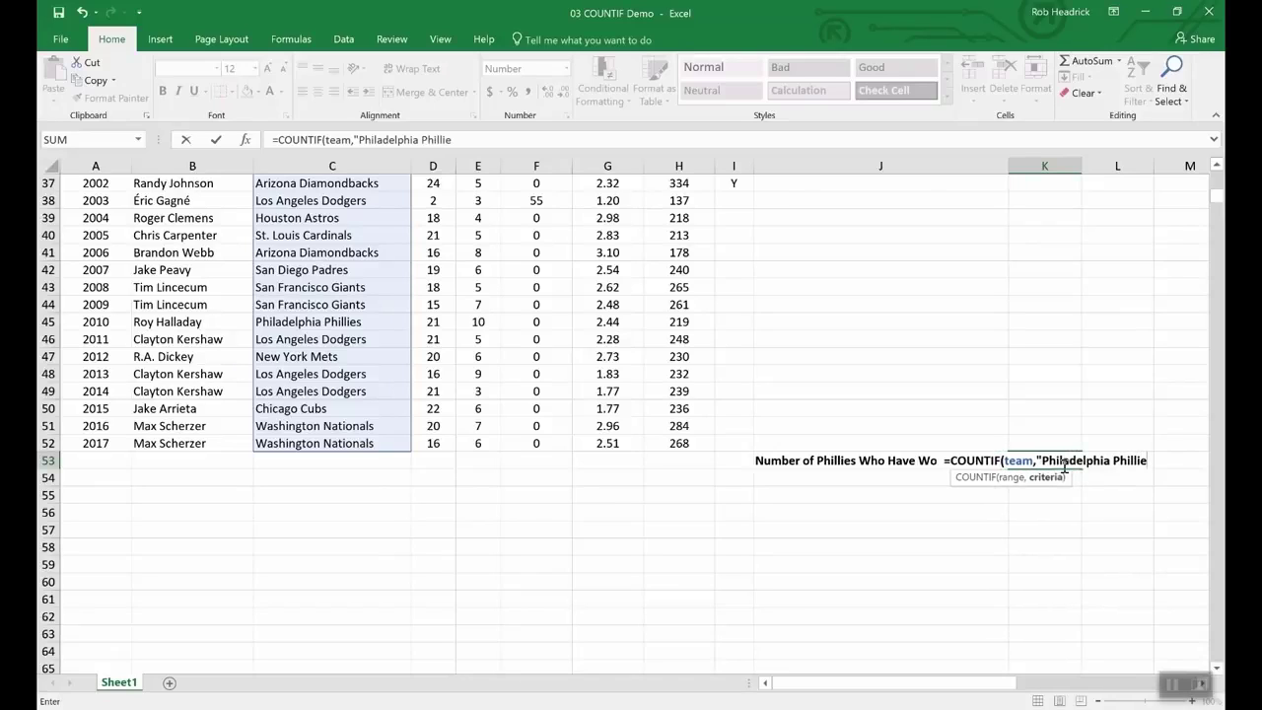
pyautogui.write('s"')
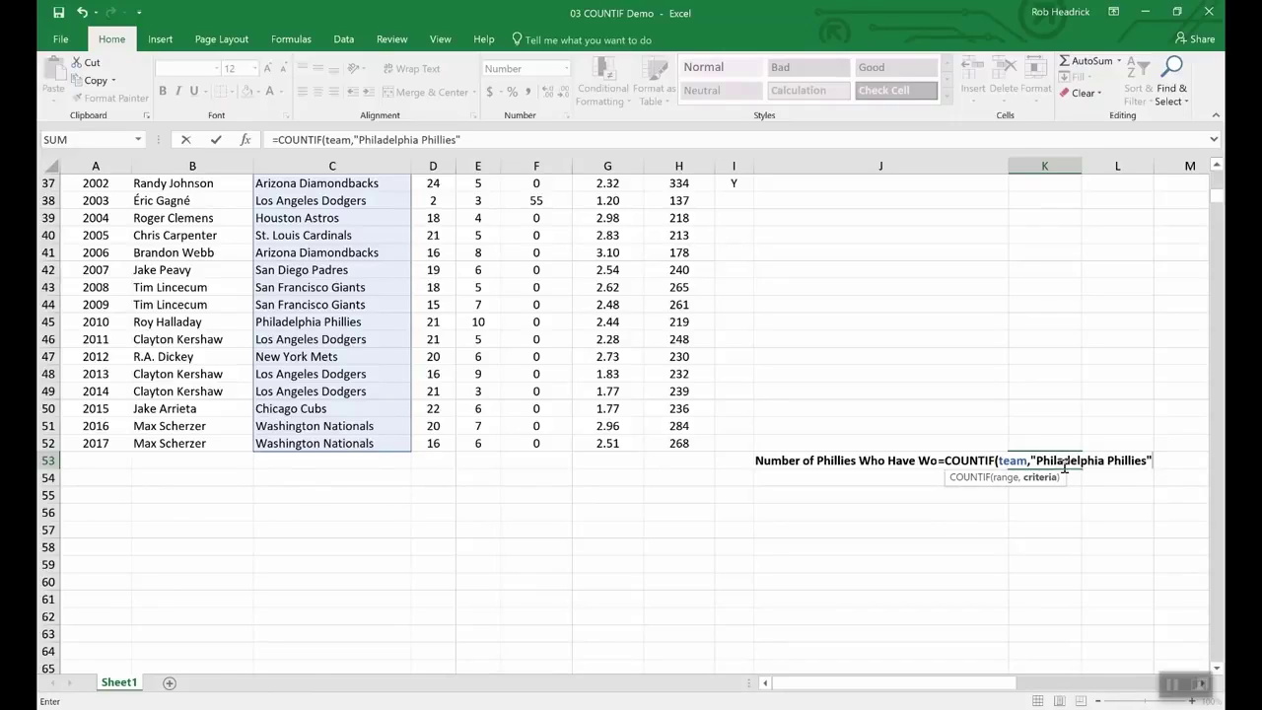
pyautogui.press('Return')
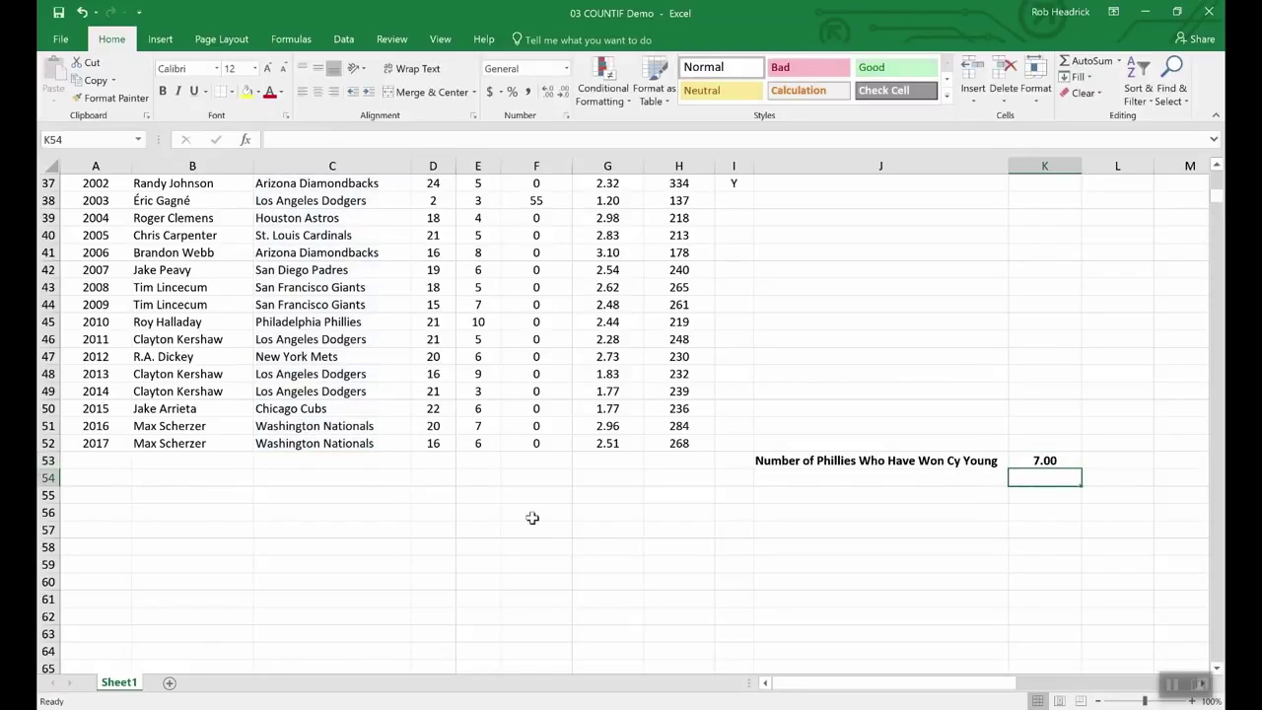
# Step: Scroll the COUNTIF sheet to check the Phillies entries against the 7.00 result
pyautogui.scroll(4, 351, 553)
pyautogui.scroll(8, 351, 552)
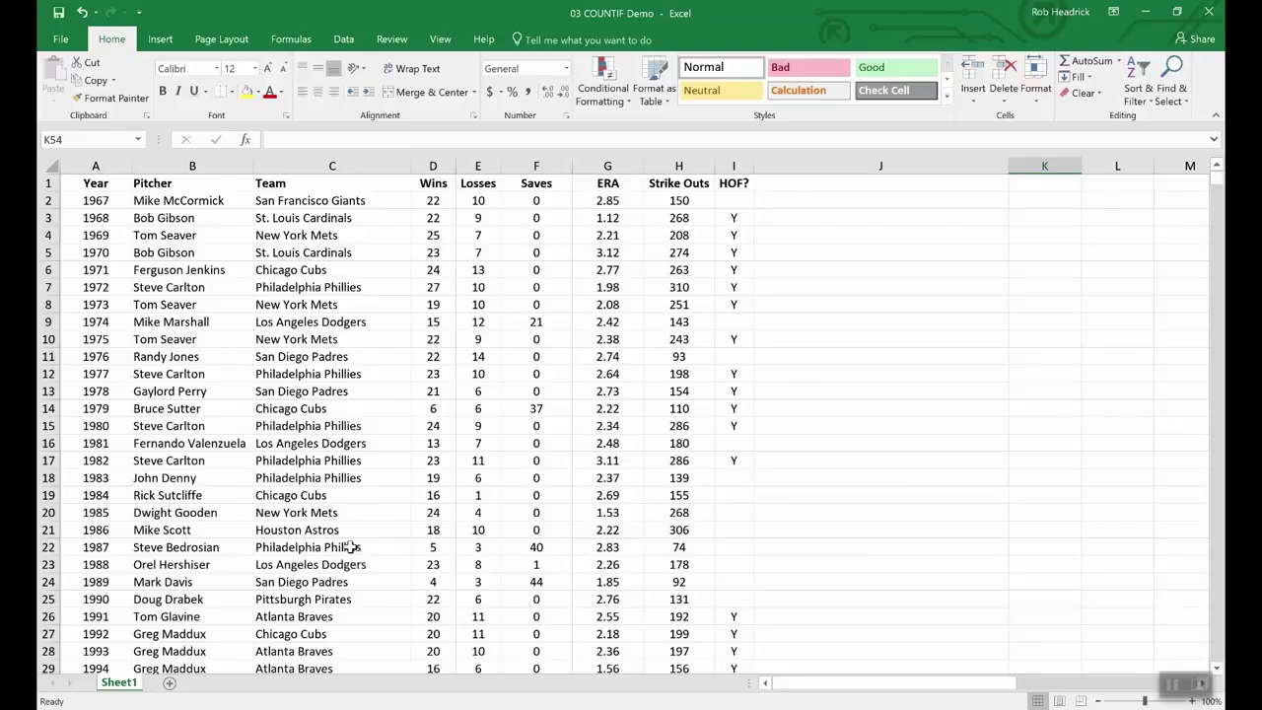
pyautogui.scroll(-4, 329, 368)
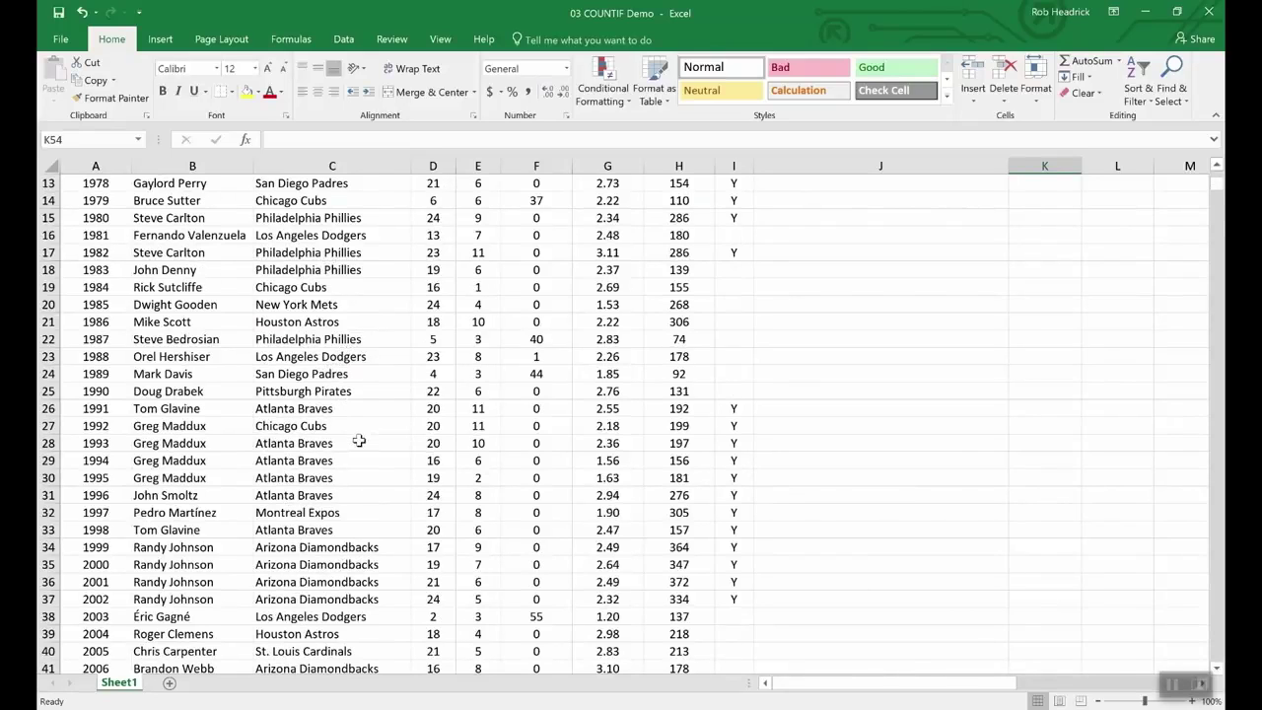
pyautogui.scroll(-4, 357, 436)
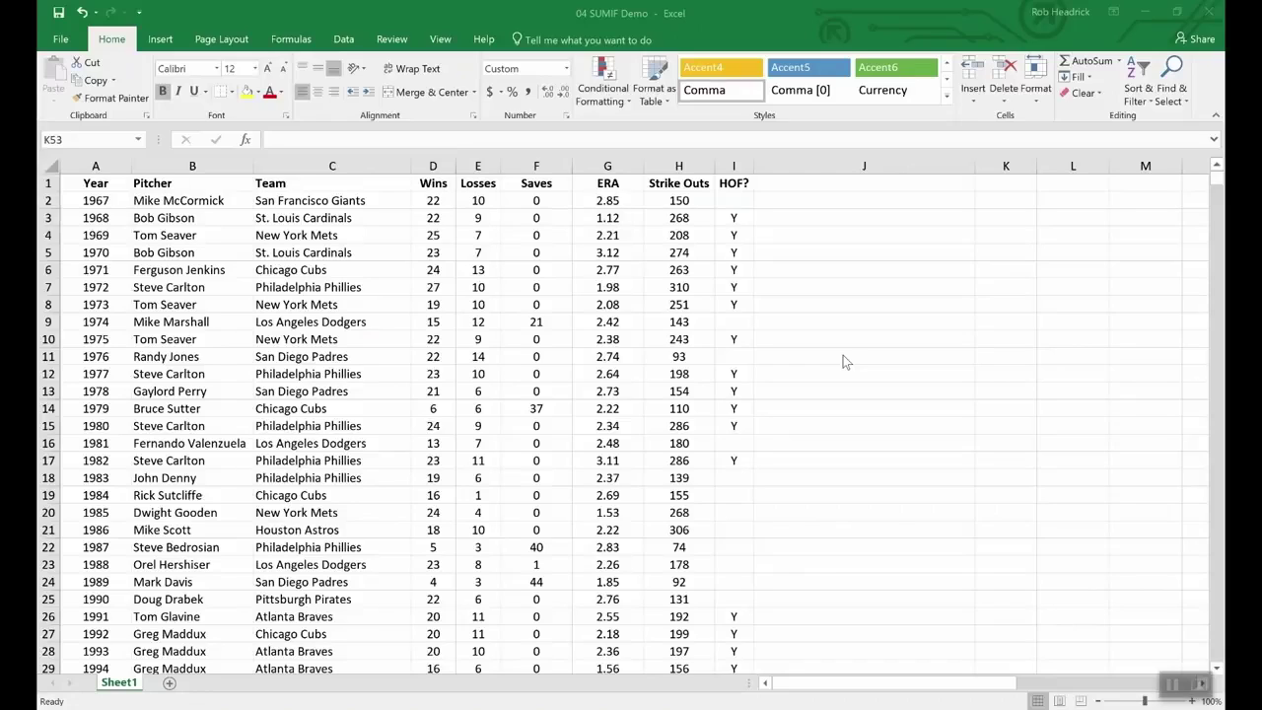
# Step: Enter =SUMIF(hof,"Y",Strike_Outs) in K53 to total Hall of Fame strike outs, 5,931
pyautogui.click(890, 447)
pyautogui.scroll(-16, 890, 448)
pyautogui.scroll(8, 890, 445)
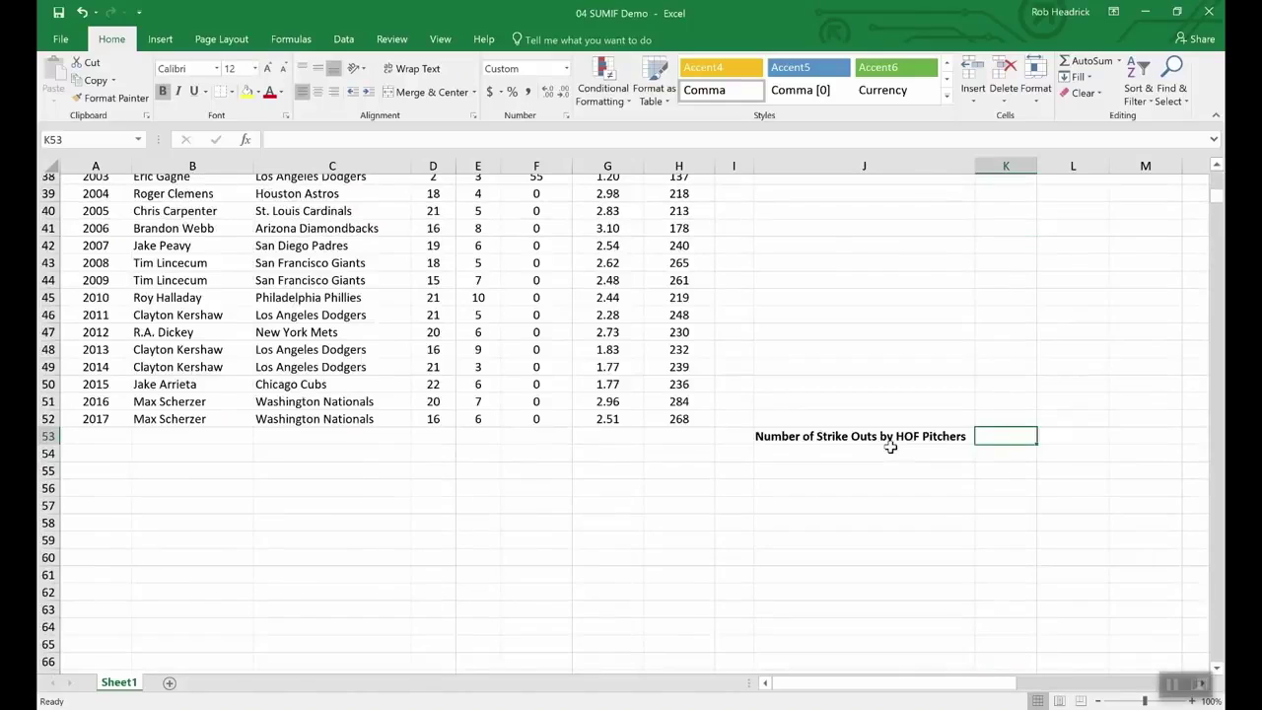
pyautogui.scroll(-4, 981, 631)
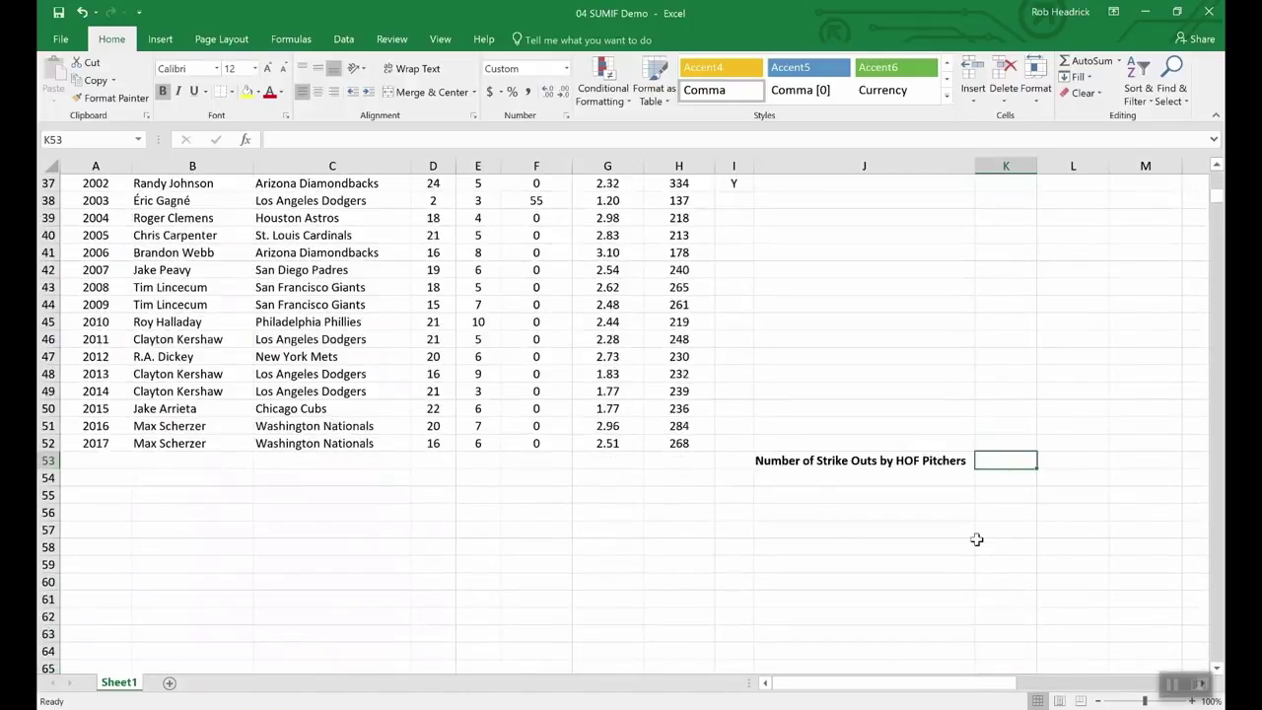
pyautogui.write('=')
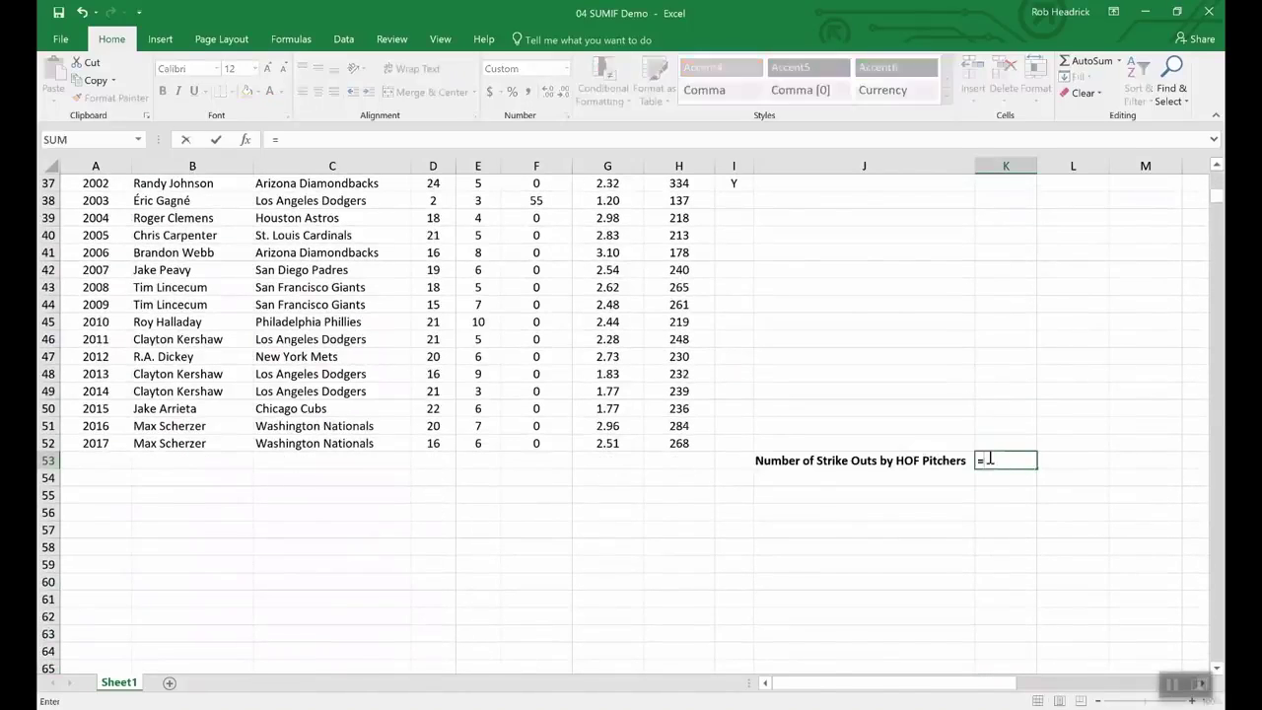
pyautogui.write('s')
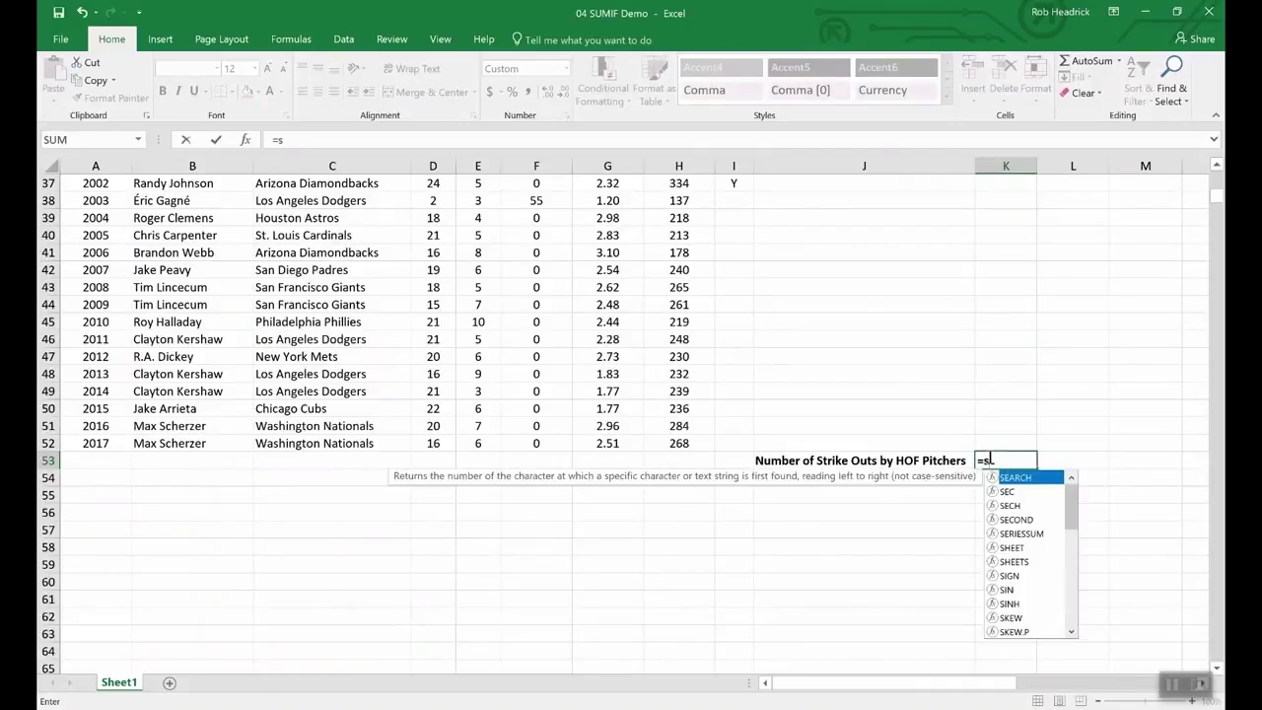
pyautogui.write('umin')
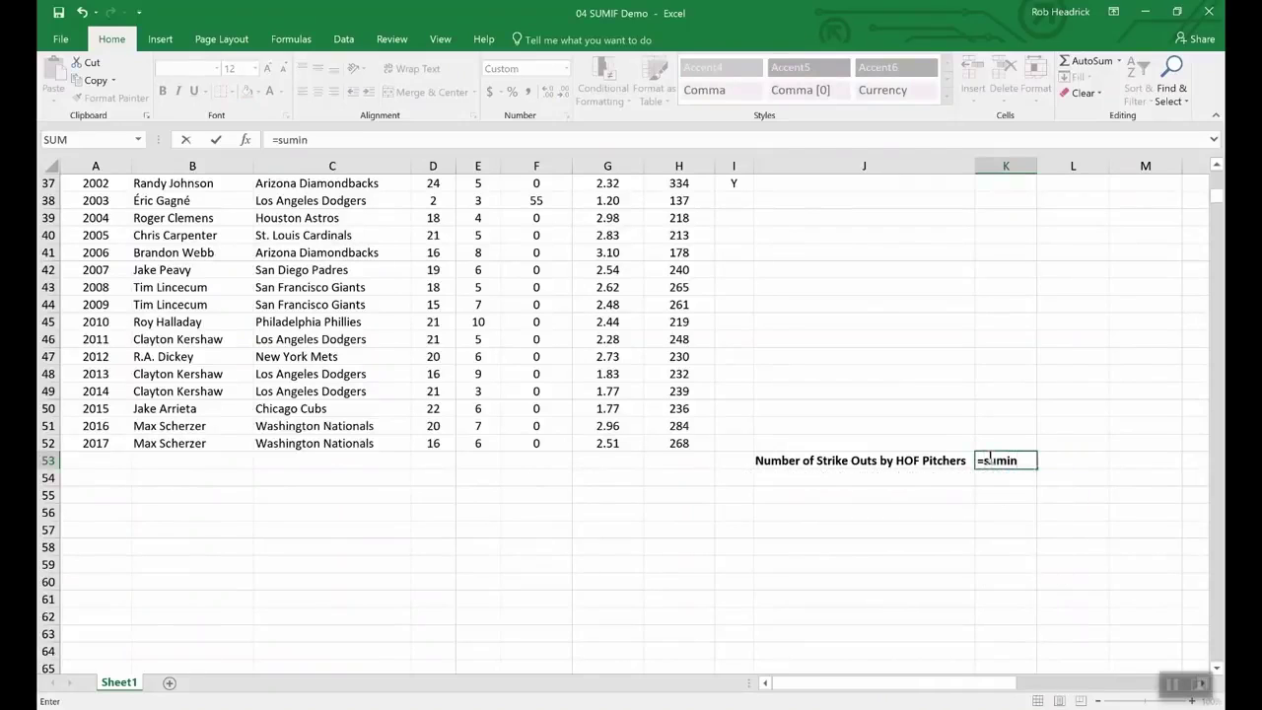
pyautogui.press('BackSpace')
pyautogui.write('f(')
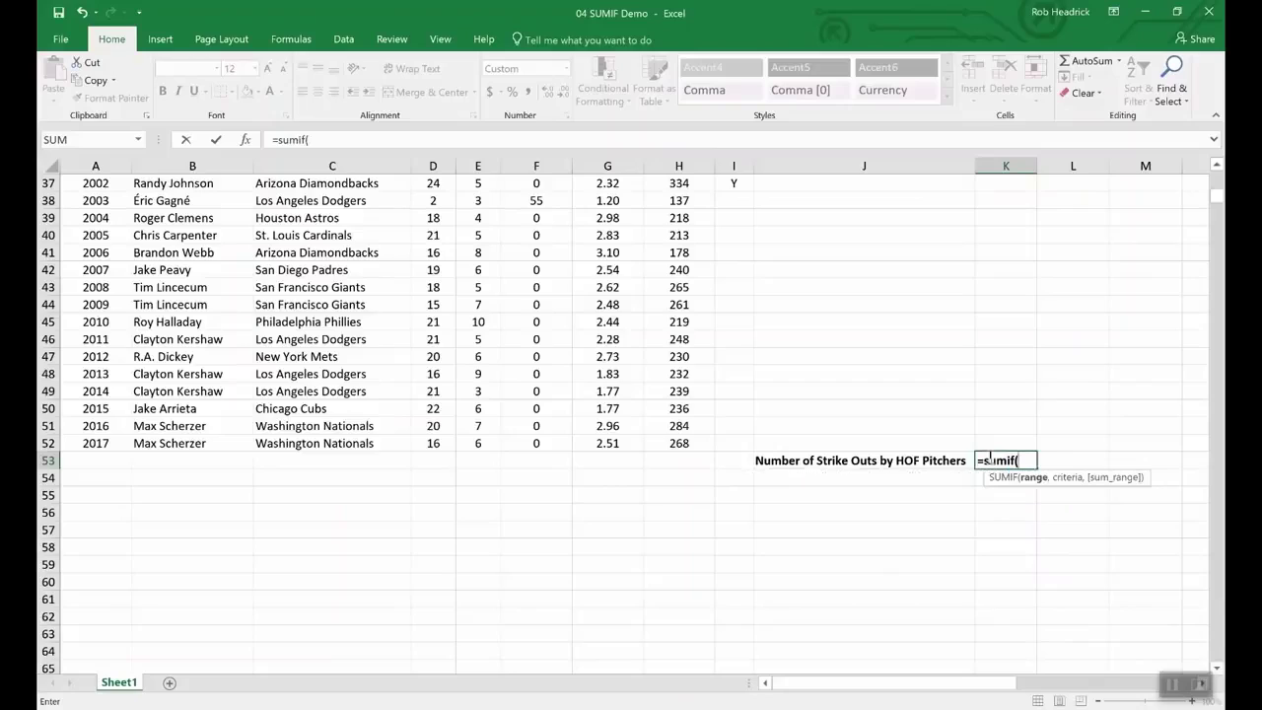
pyautogui.write('hof,')
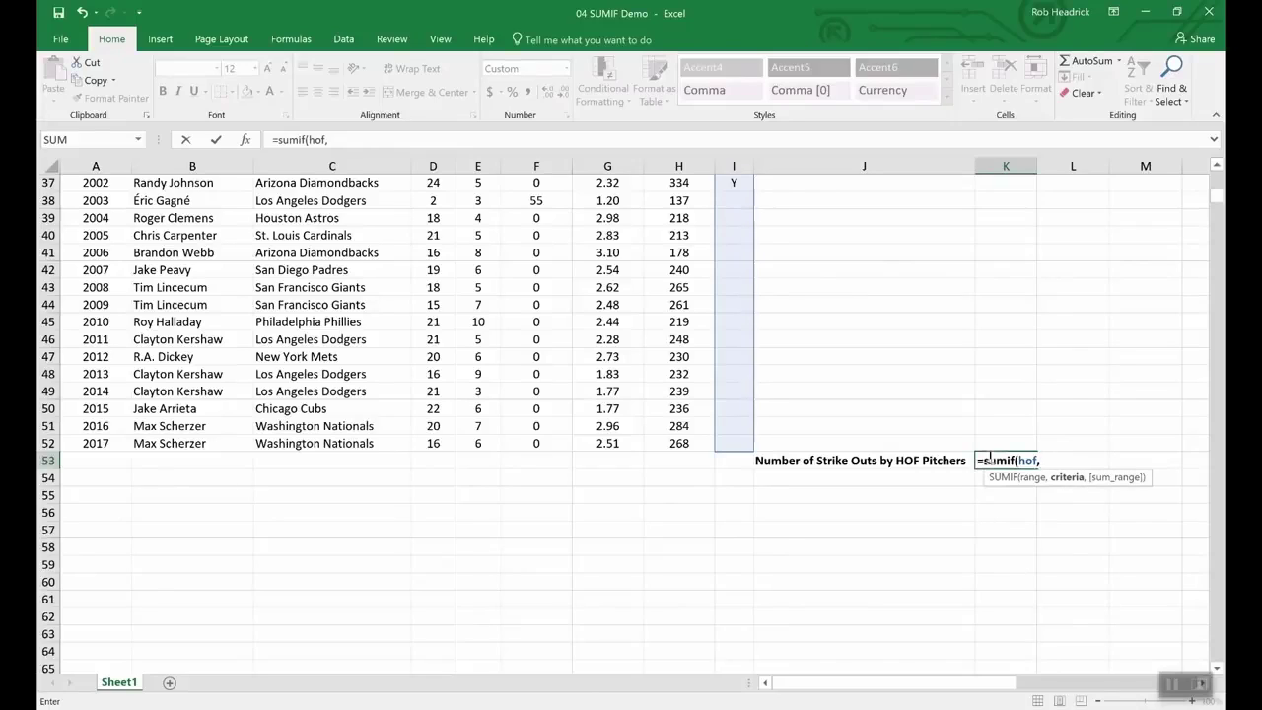
pyautogui.write('"Y",')
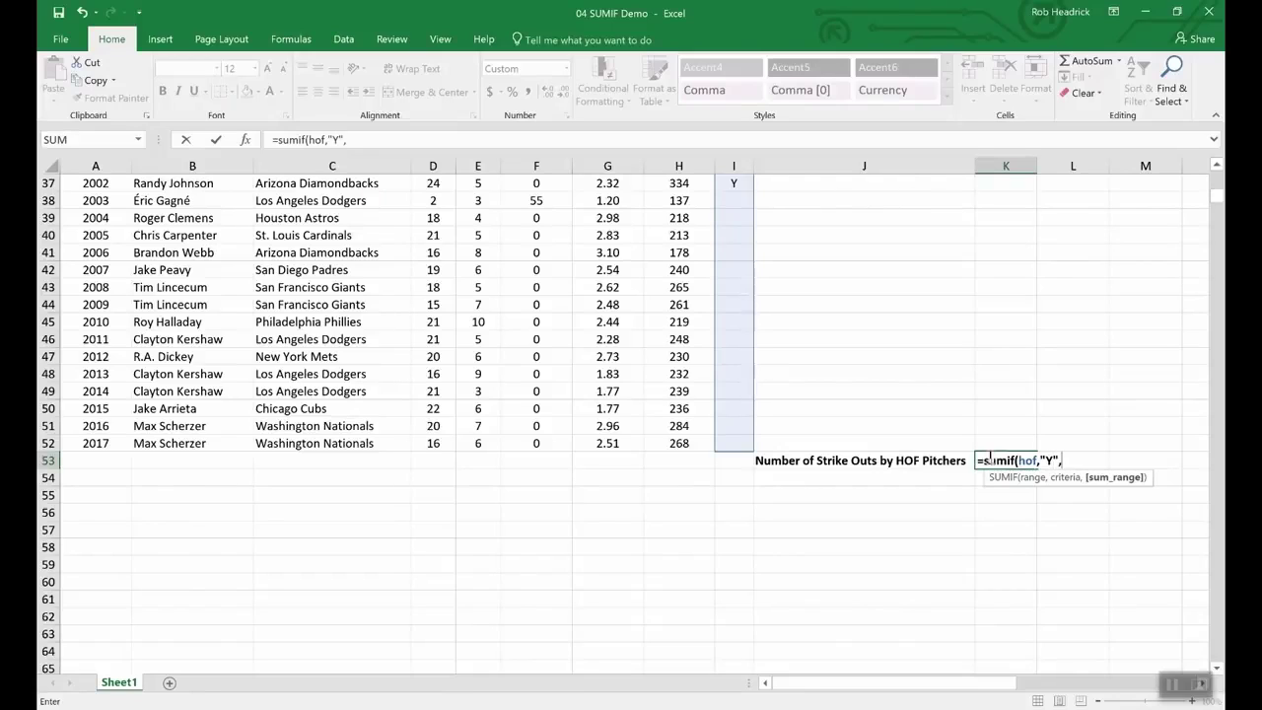
pyautogui.write('str')
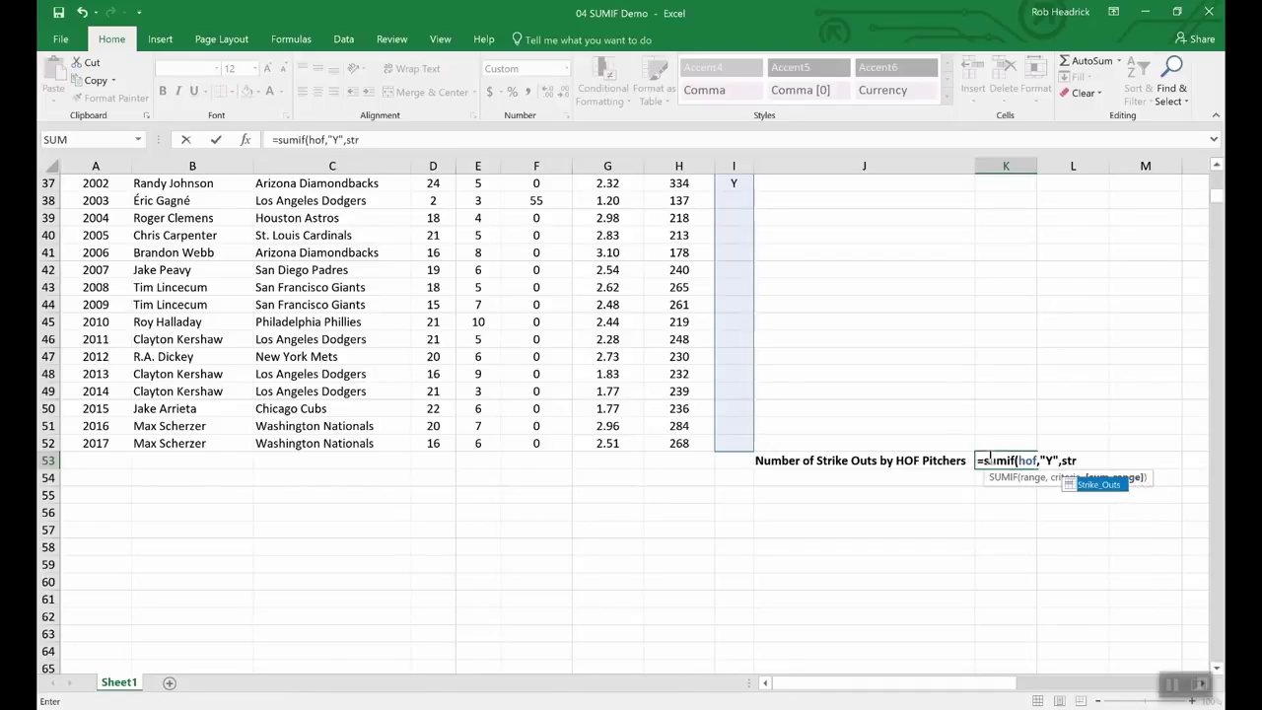
pyautogui.doubleClick(1099, 484)
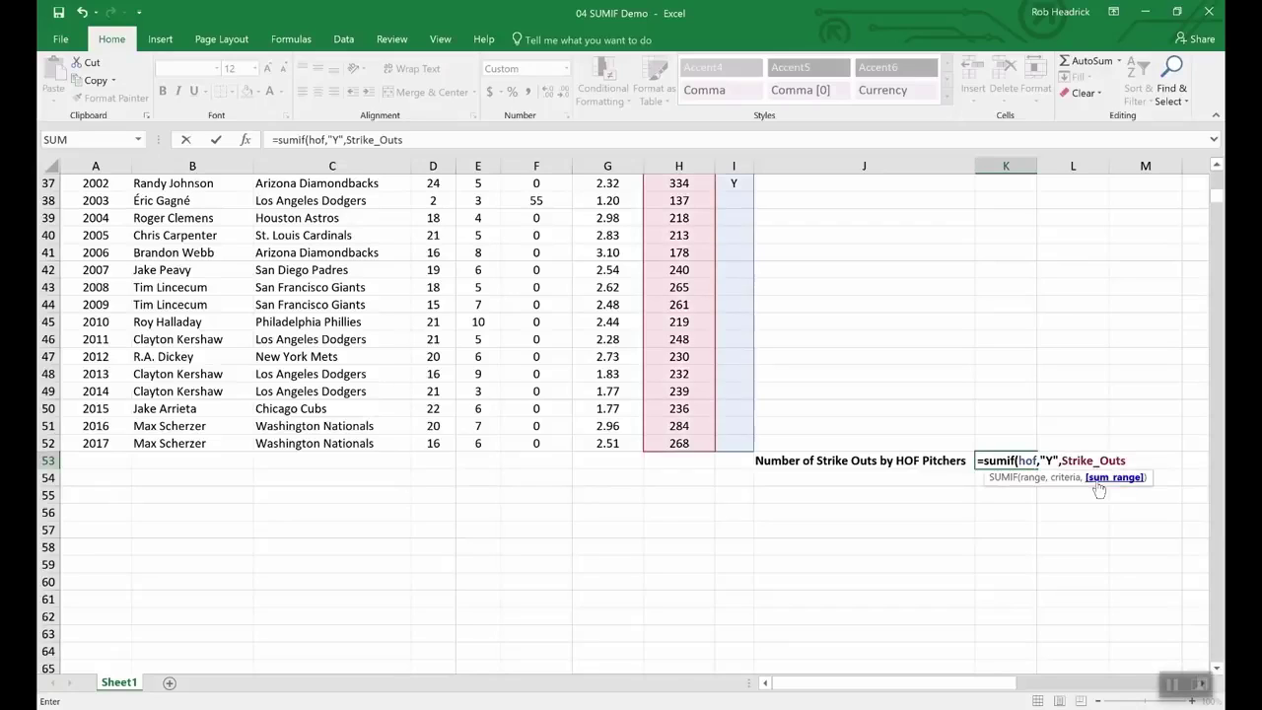
pyautogui.press('Return')
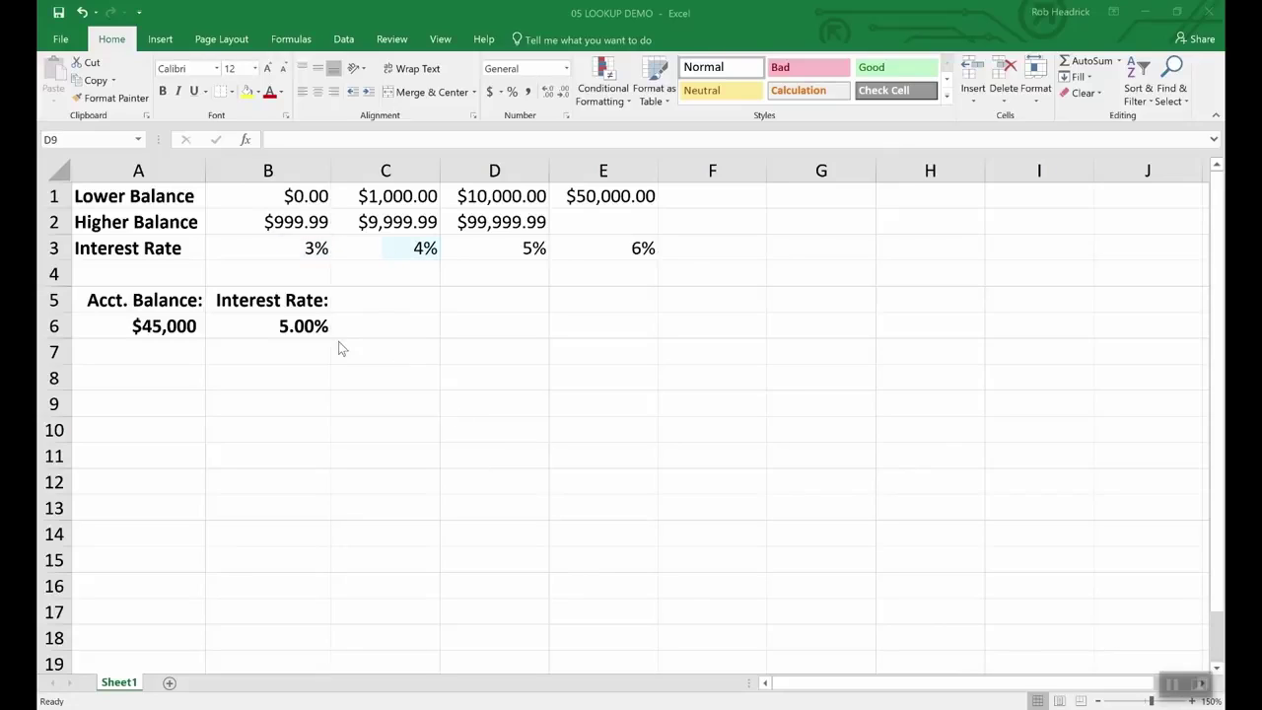
# Step: Inspect the account balance in A6 and the interest-rate formula in B6
pyautogui.click(164, 328)
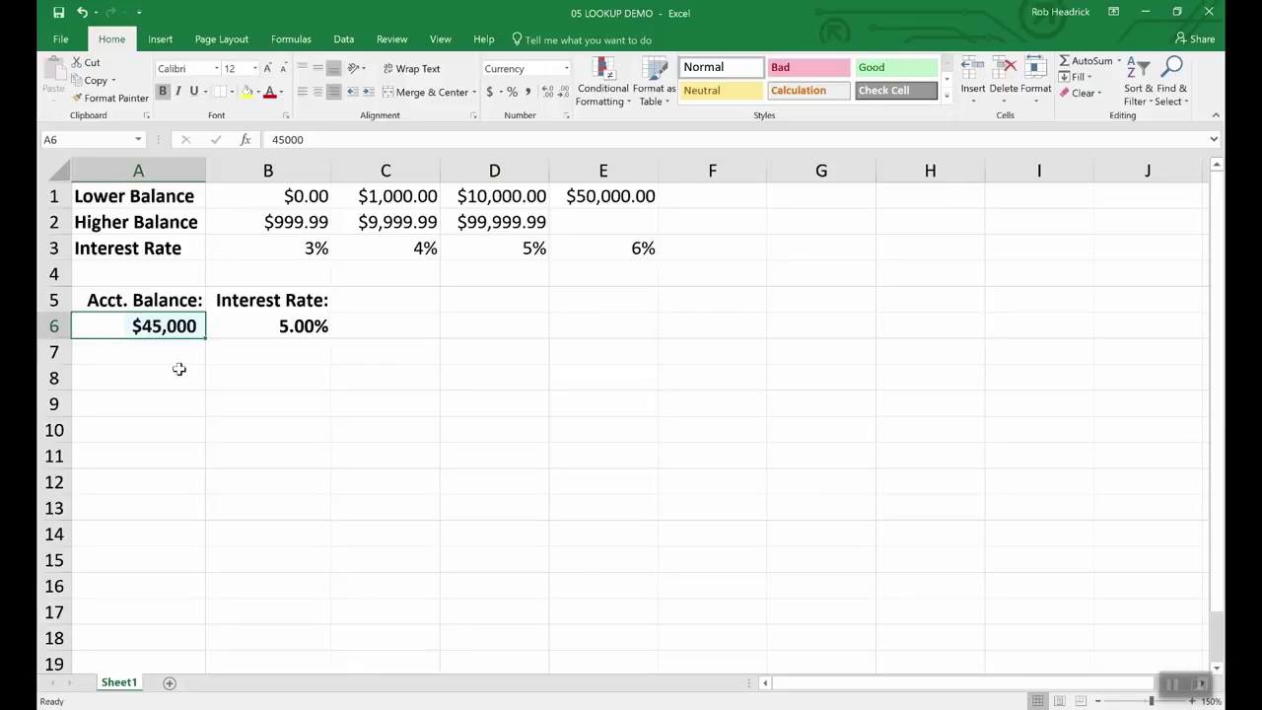
pyautogui.click(301, 325)
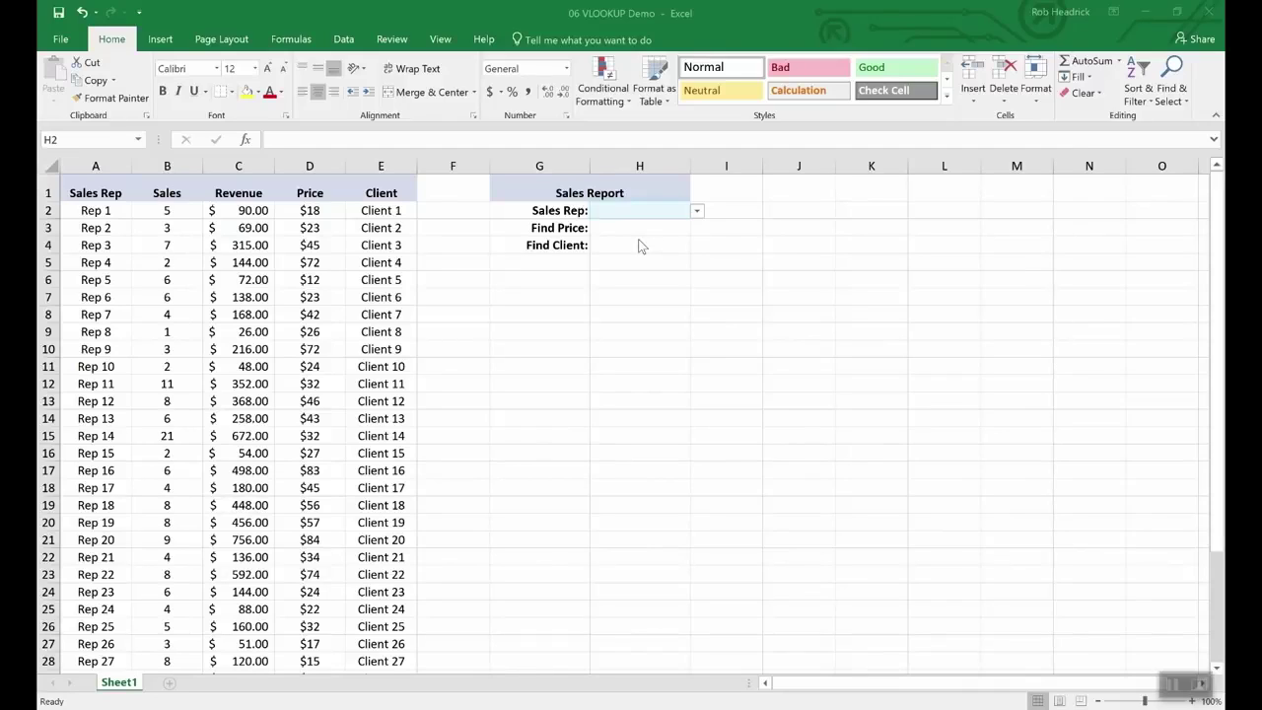
# Step: Choose Rep 16 from the Sales Rep drop-down in H2
pyautogui.click(697, 213)
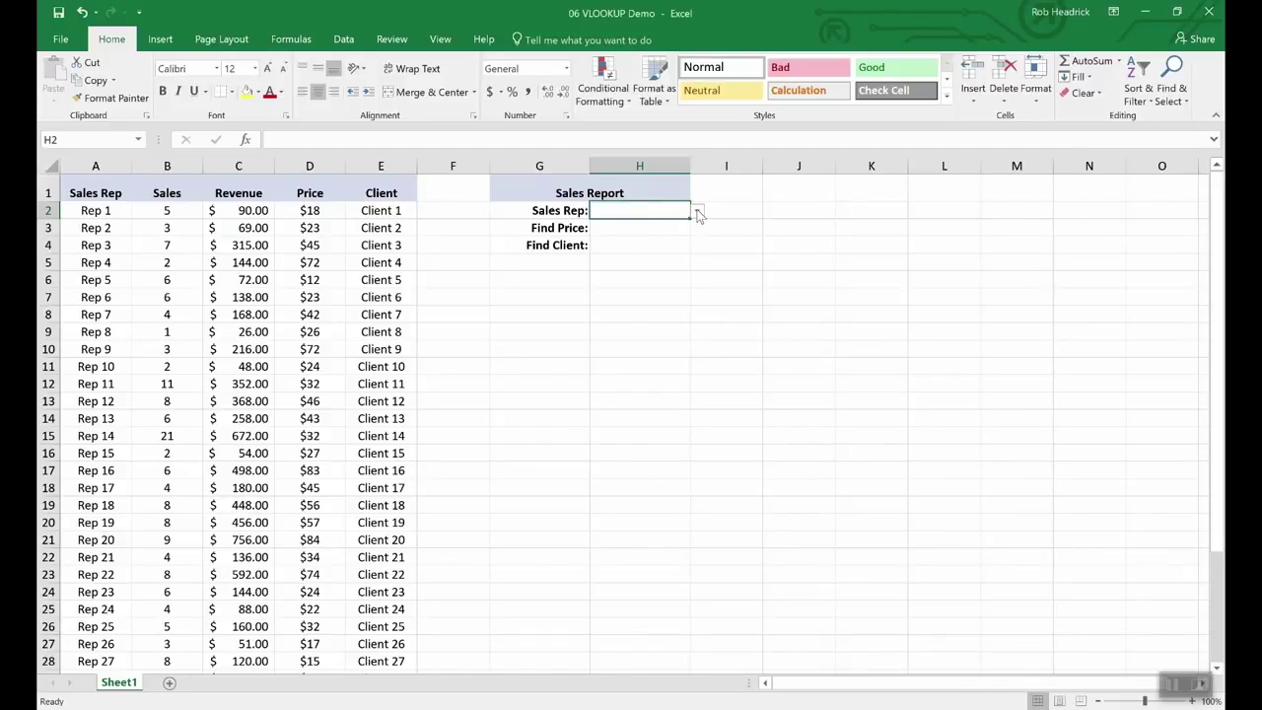
pyautogui.click(697, 212)
pyautogui.moveTo(696, 237); pyautogui.dragTo(695, 284)
pyautogui.click(612, 241)
# Step: Enter =VLOOKUP(H2,A2:E36,4,FALSE) in Find Price H3, returning $83.00
pyautogui.click(631, 229)
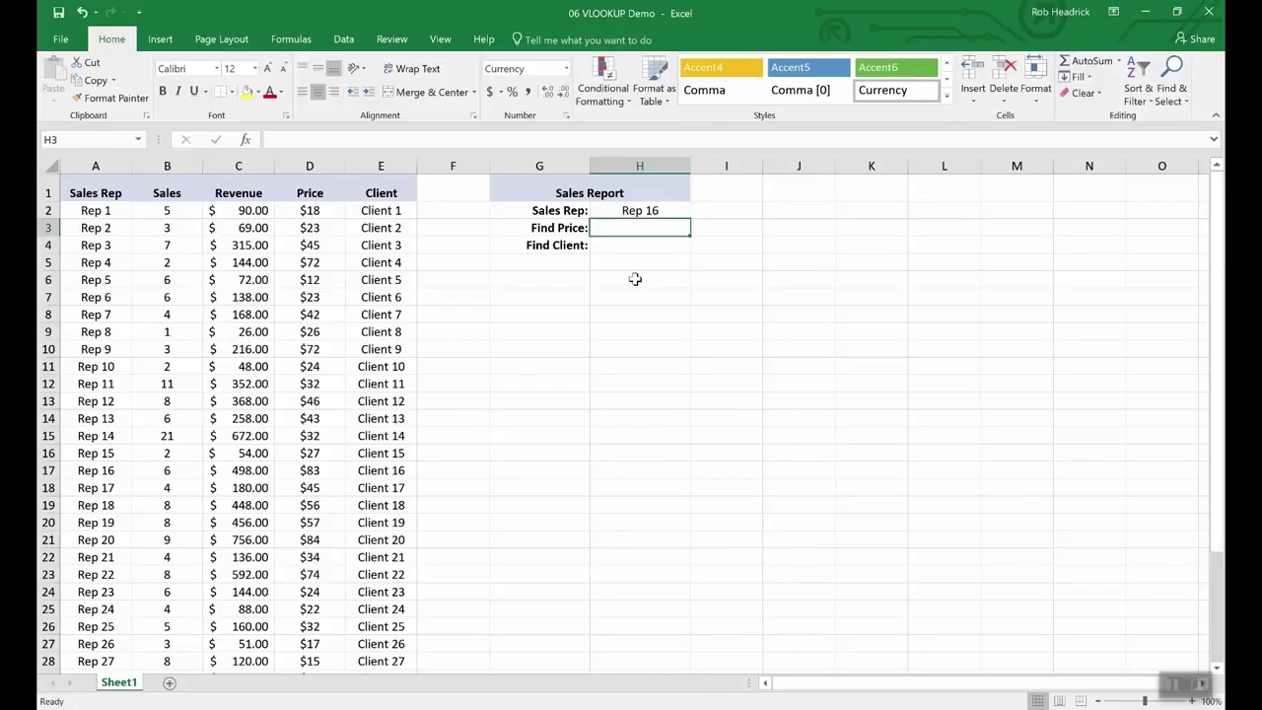
pyautogui.write('=vlookup')
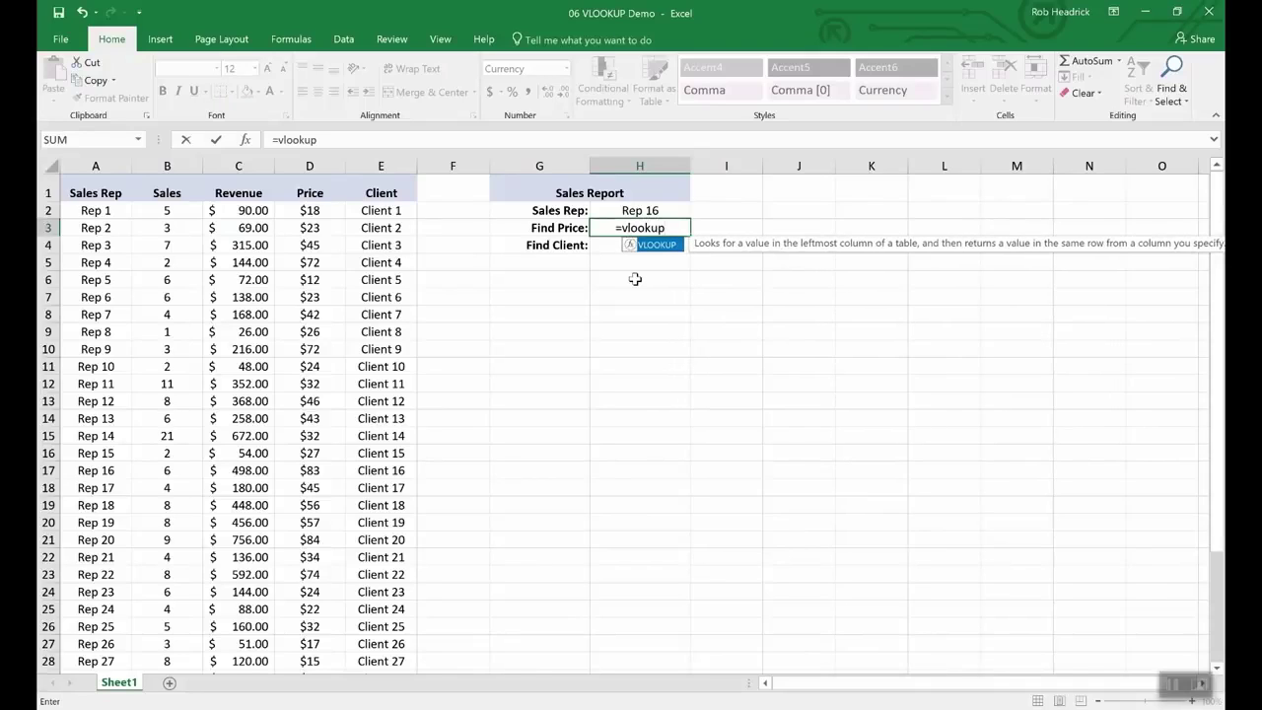
pyautogui.write('(')
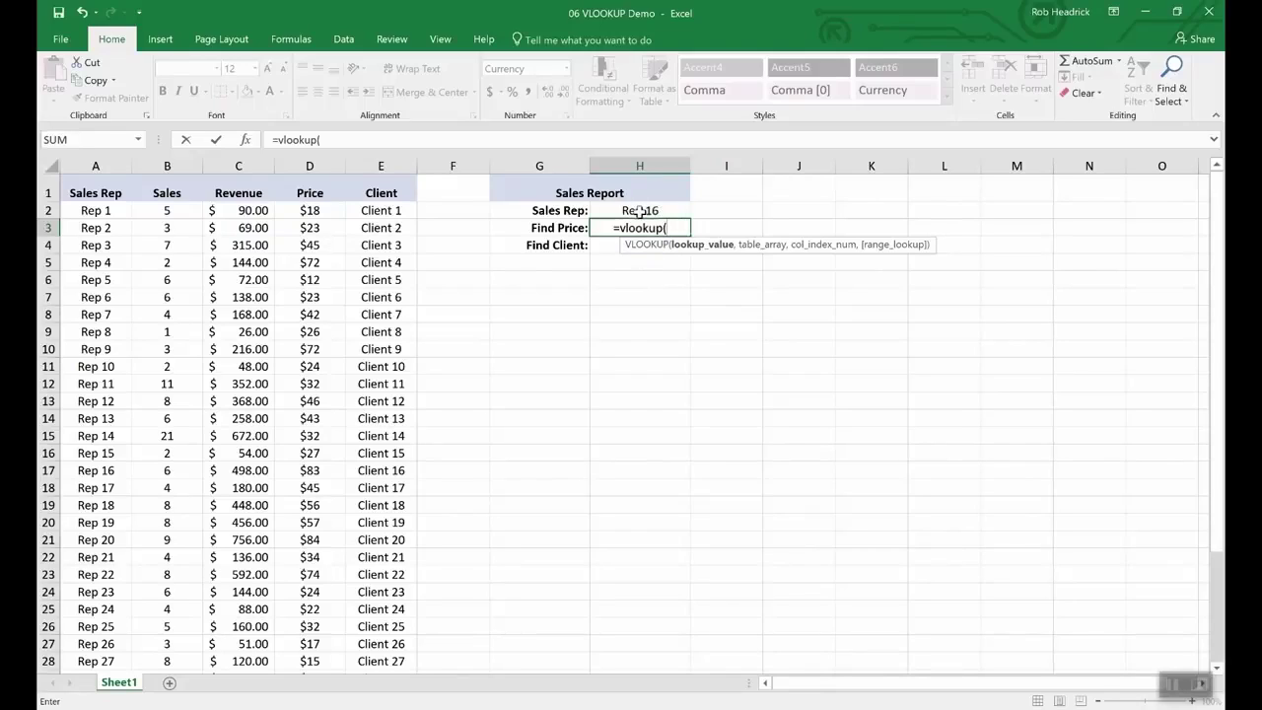
pyautogui.click(639, 211)
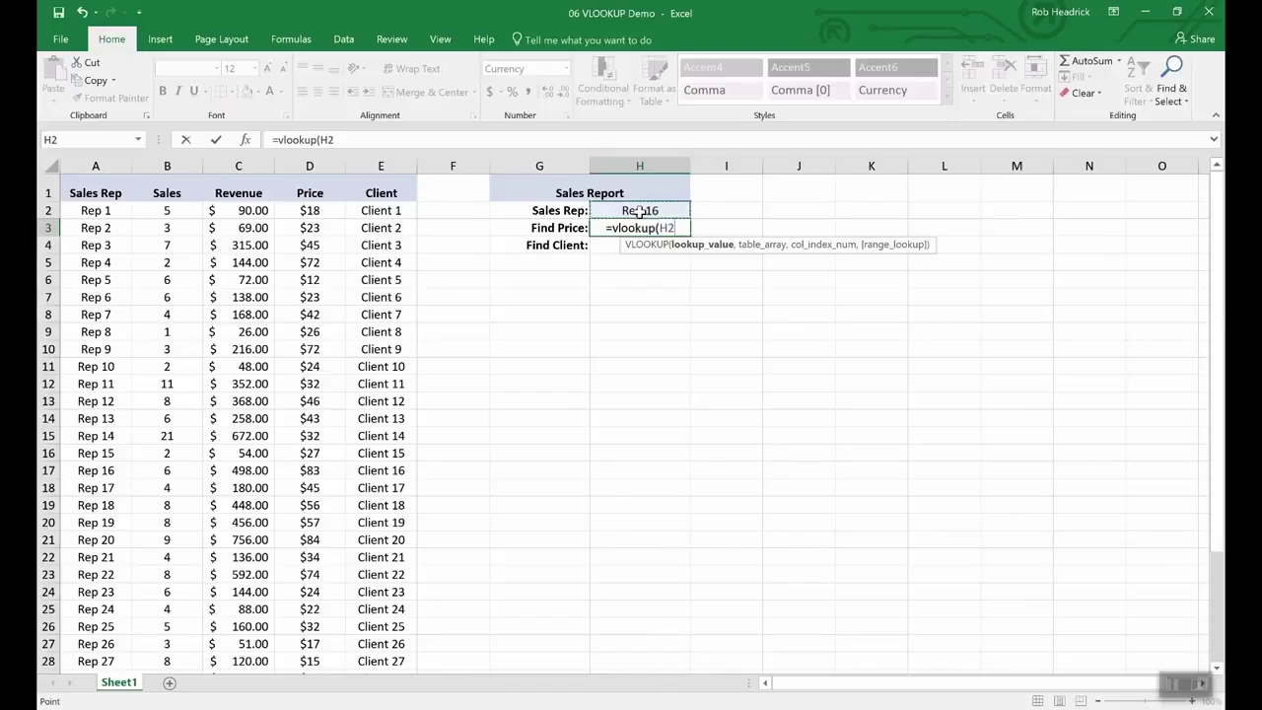
pyautogui.write(',')
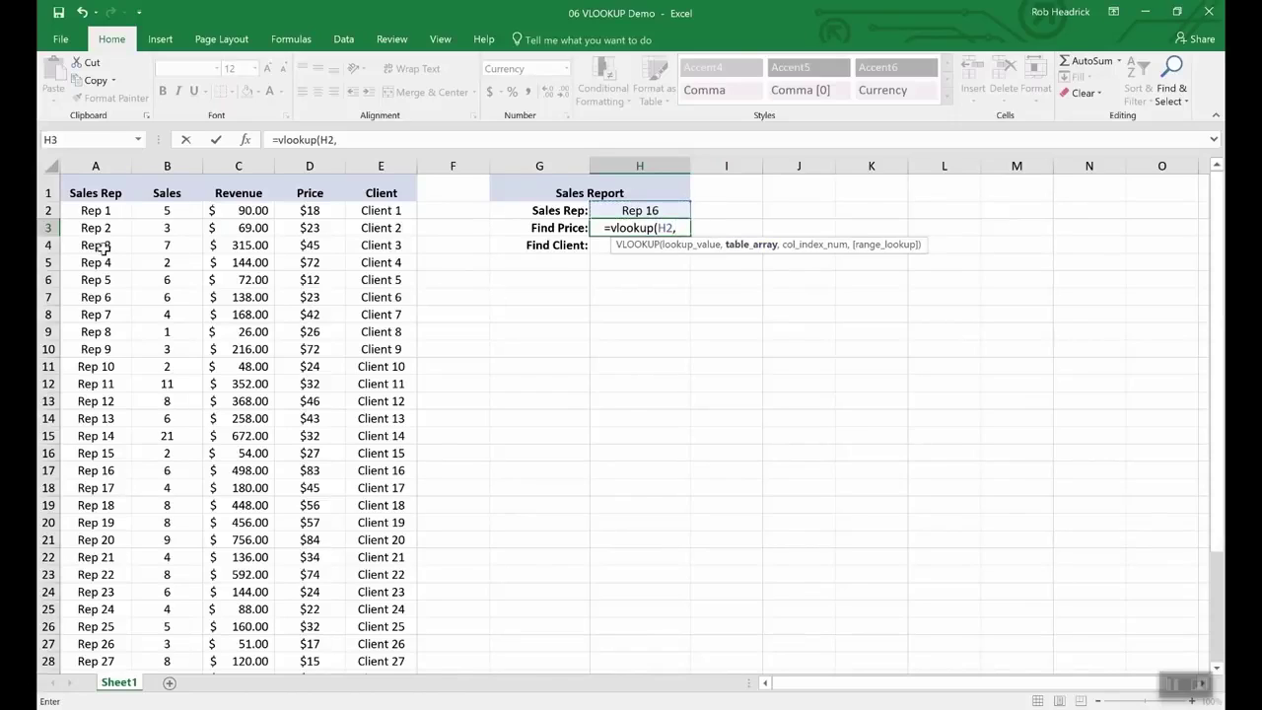
pyautogui.click(95, 211)
pyautogui.moveTo(149, 227); pyautogui.dragTo(352, 605)
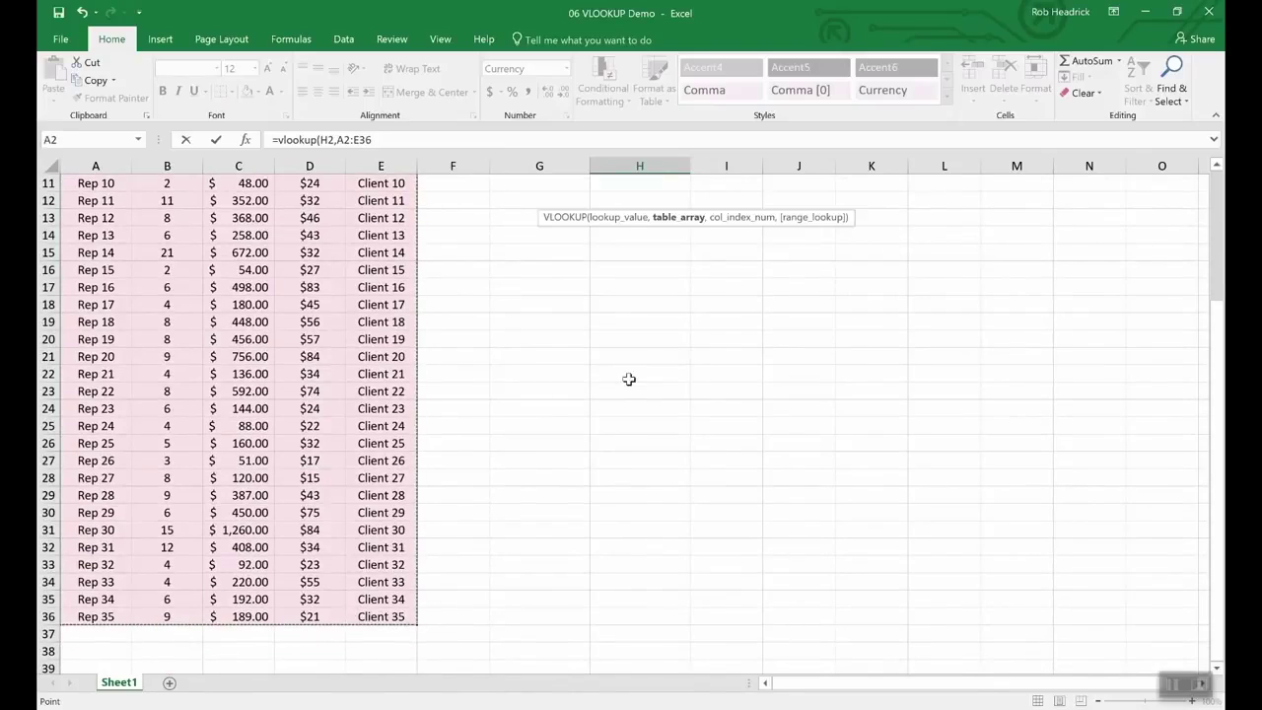
pyautogui.scroll(4, 616, 354)
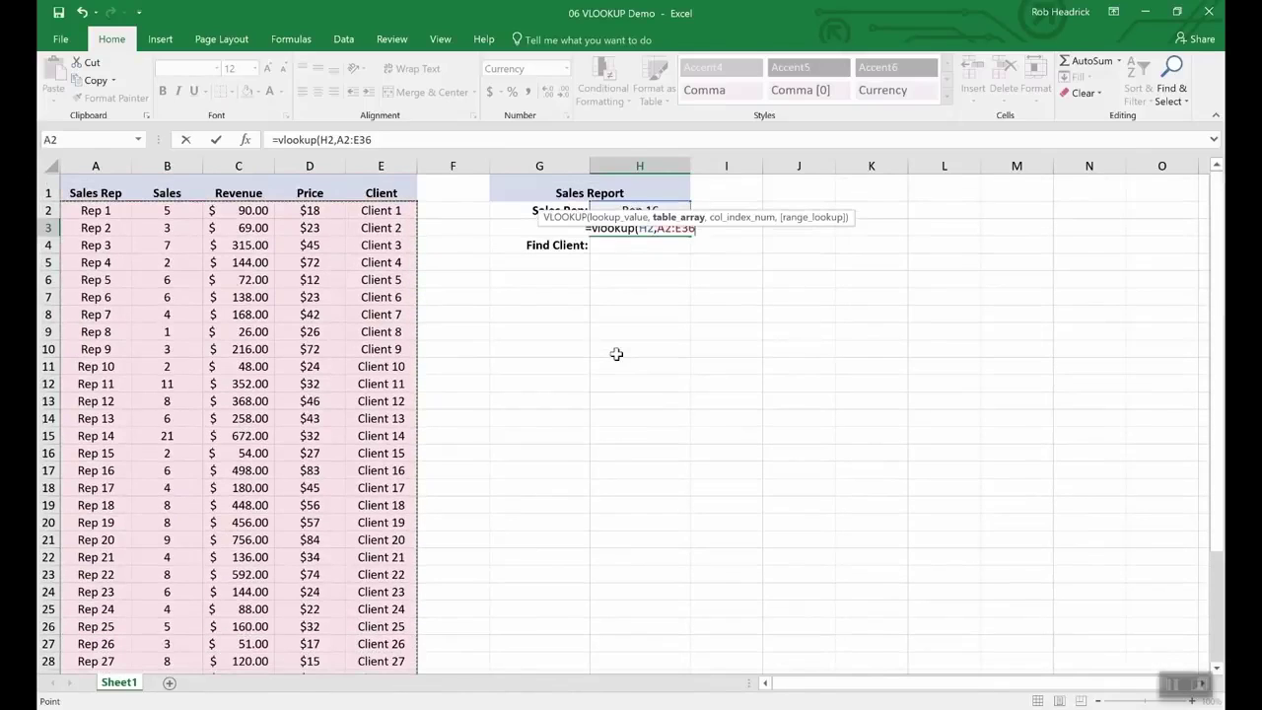
pyautogui.write(',')
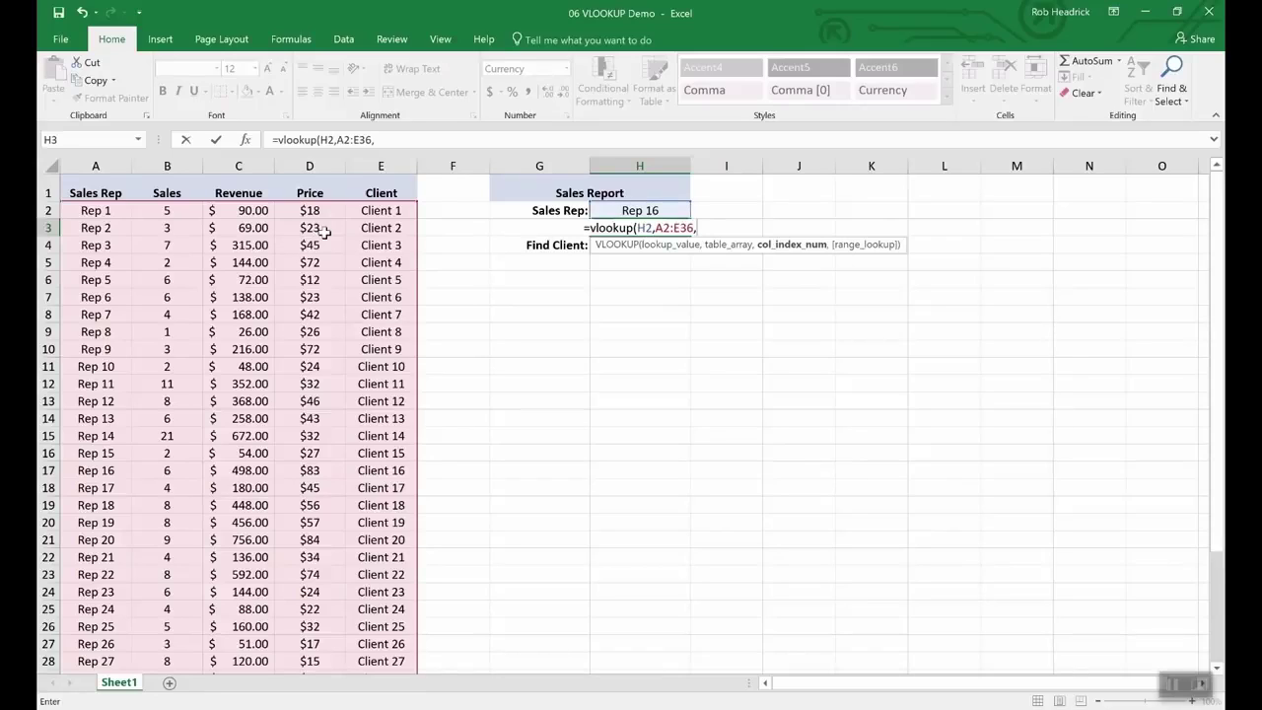
pyautogui.write('4')
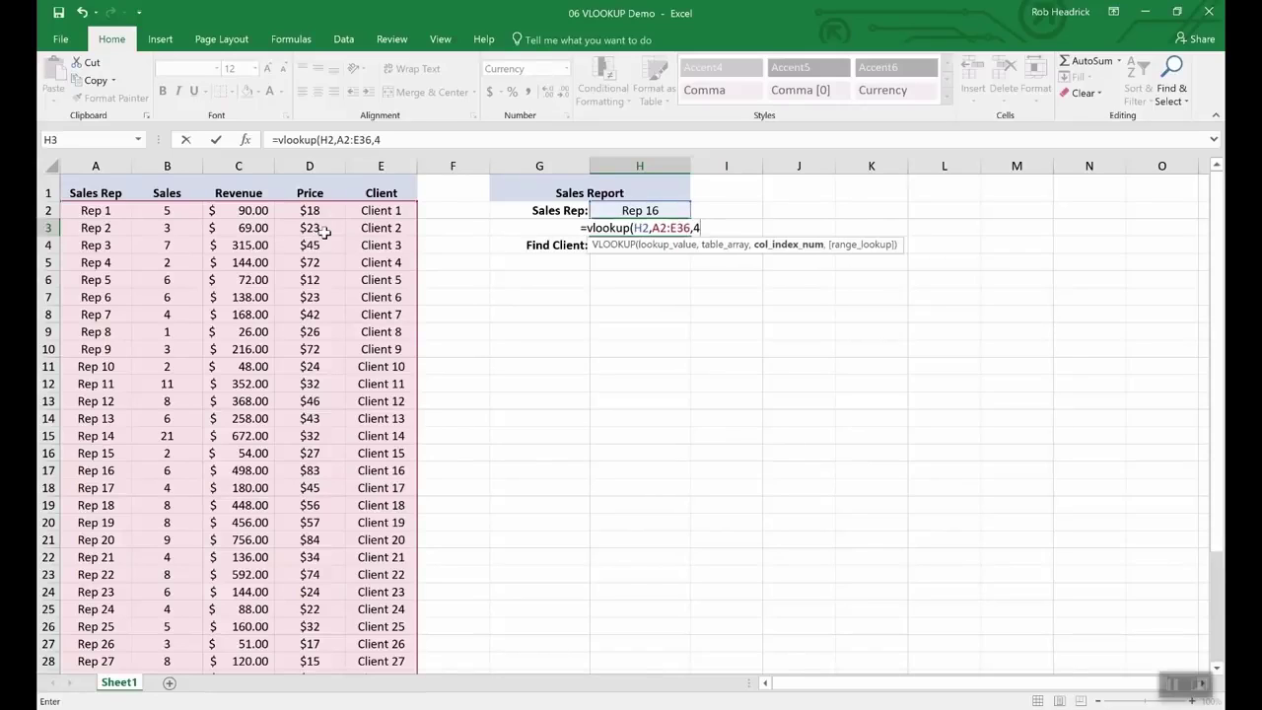
pyautogui.write(',')
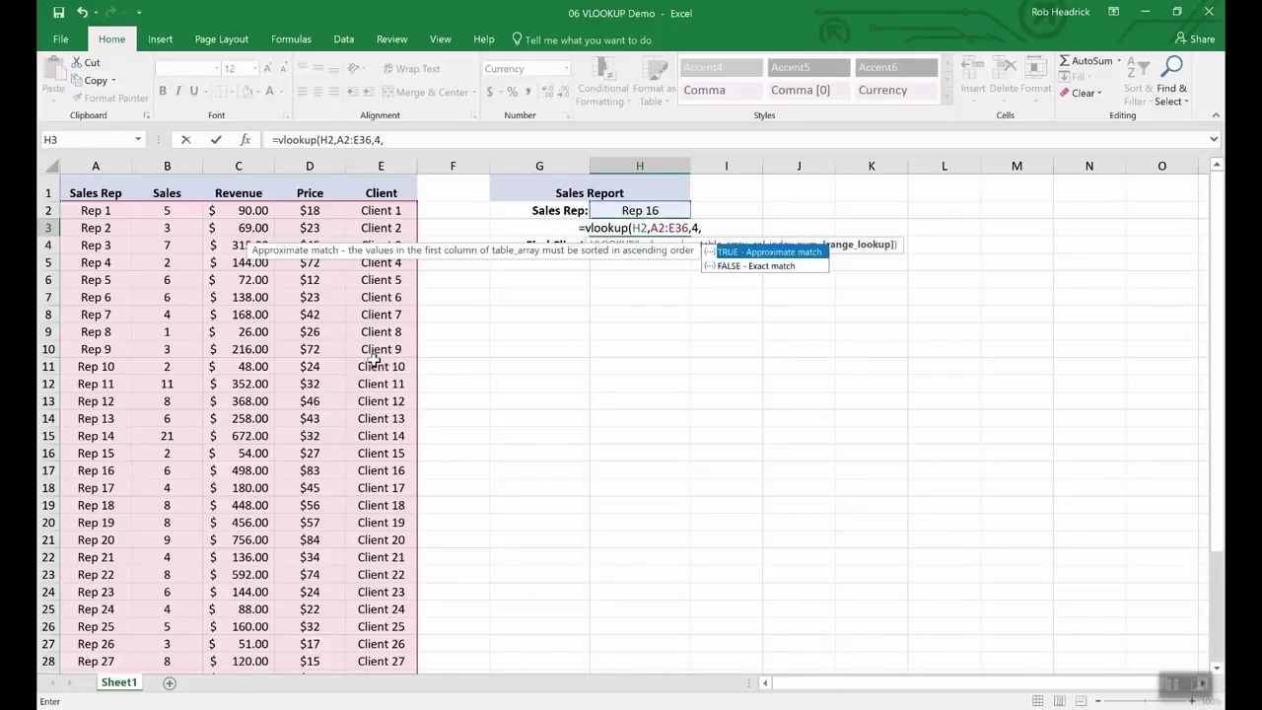
pyautogui.write('f')
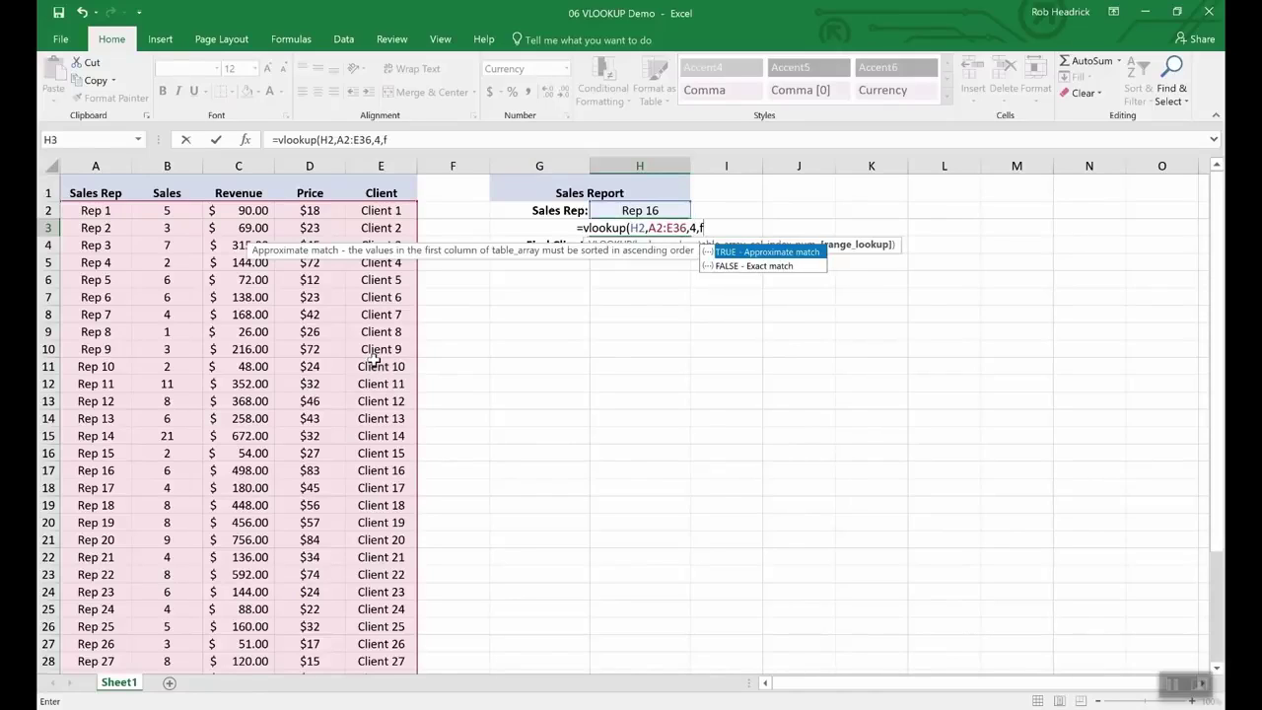
pyautogui.write('alse)')
pyautogui.press('Return')
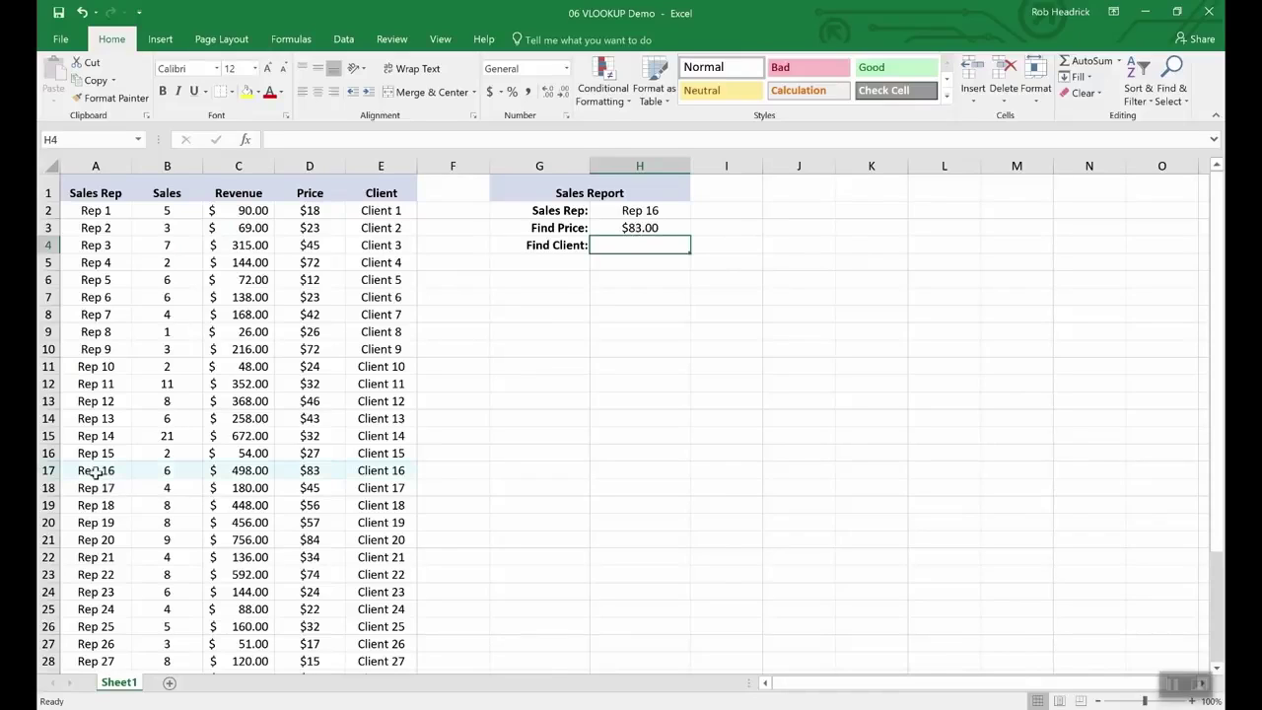
# Step: Check the Rep 16 price, then copy the Find Price formula from H3 into Find Client H4
pyautogui.click(47, 470)
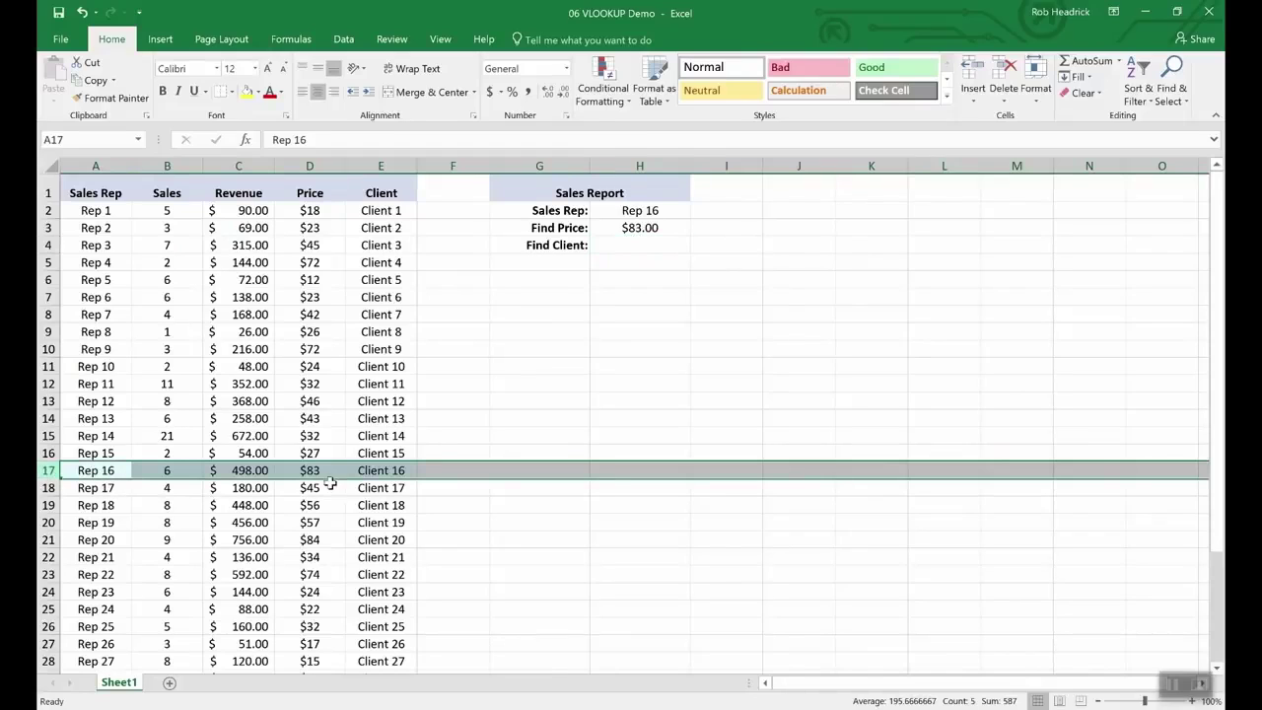
pyautogui.click(637, 246)
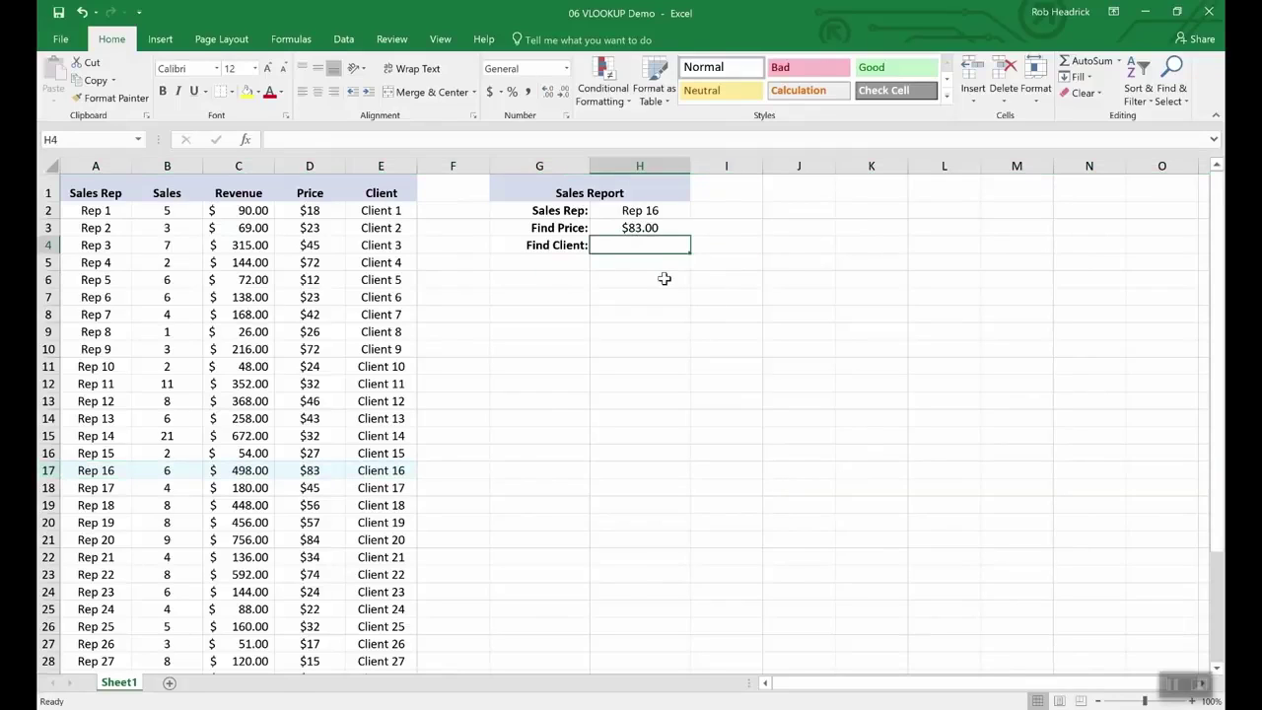
pyautogui.press('Up')
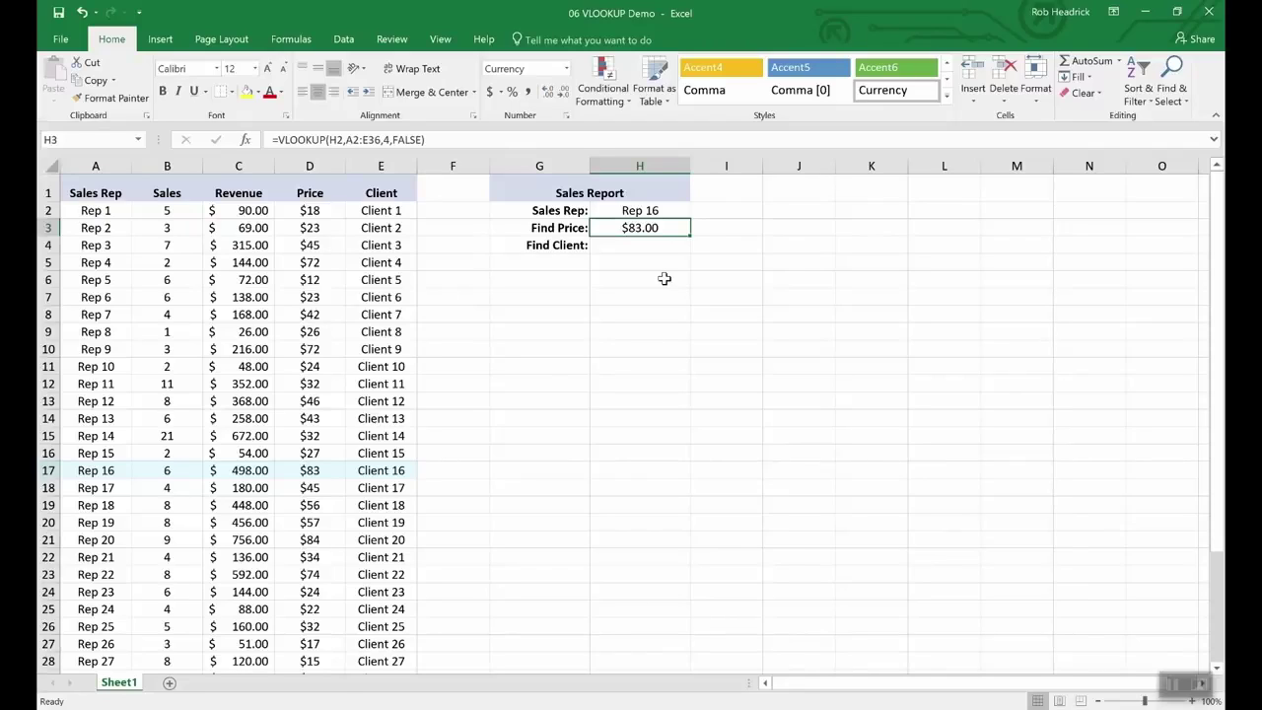
pyautogui.press('Down')
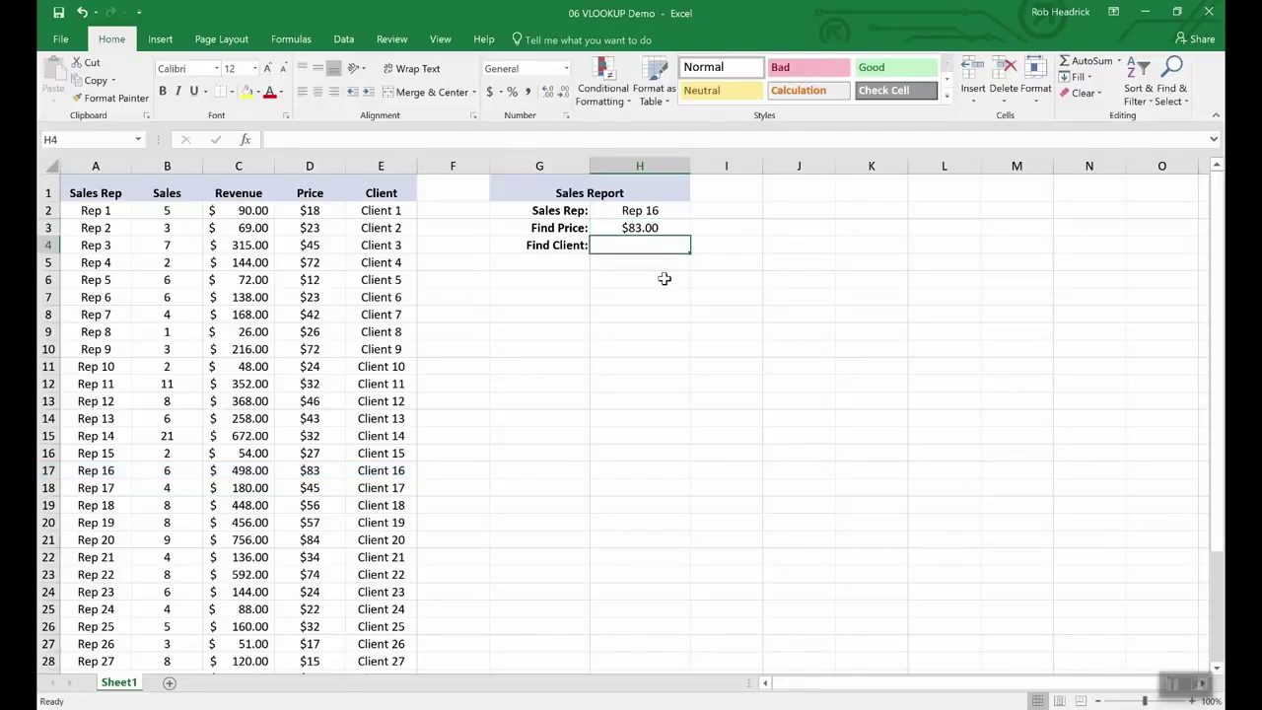
pyautogui.press('Up')
pyautogui.hotkey('ctrl', 'c')
pyautogui.press('Down')
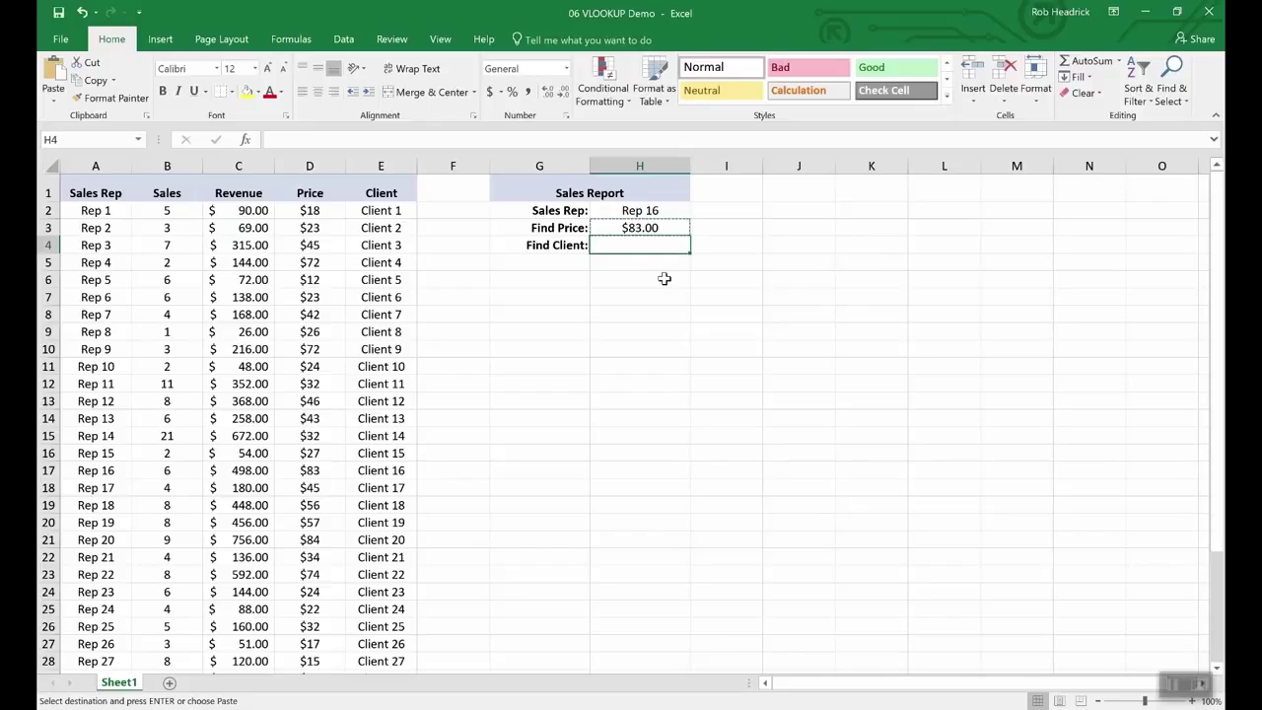
pyautogui.hotkey('ctrl', 'v')
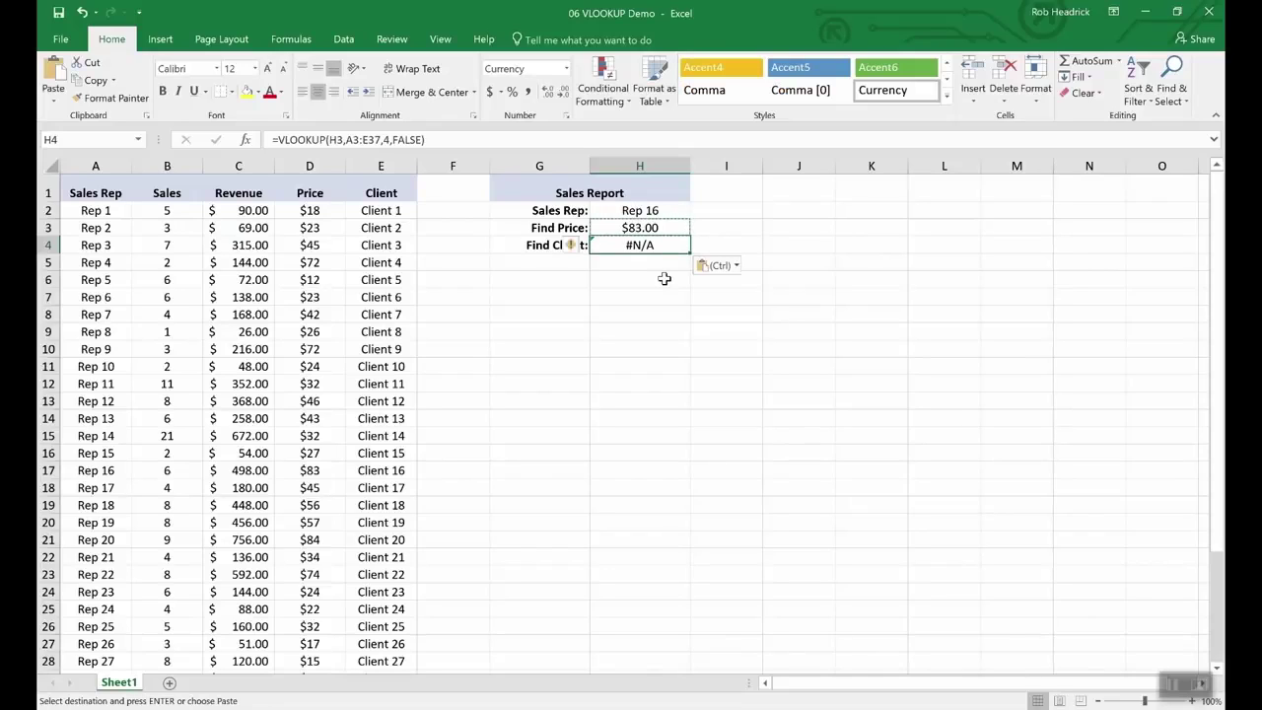
# Step: Edit H4's lookup to reference H2 and return column 5, giving Client 16
pyautogui.click(342, 139)
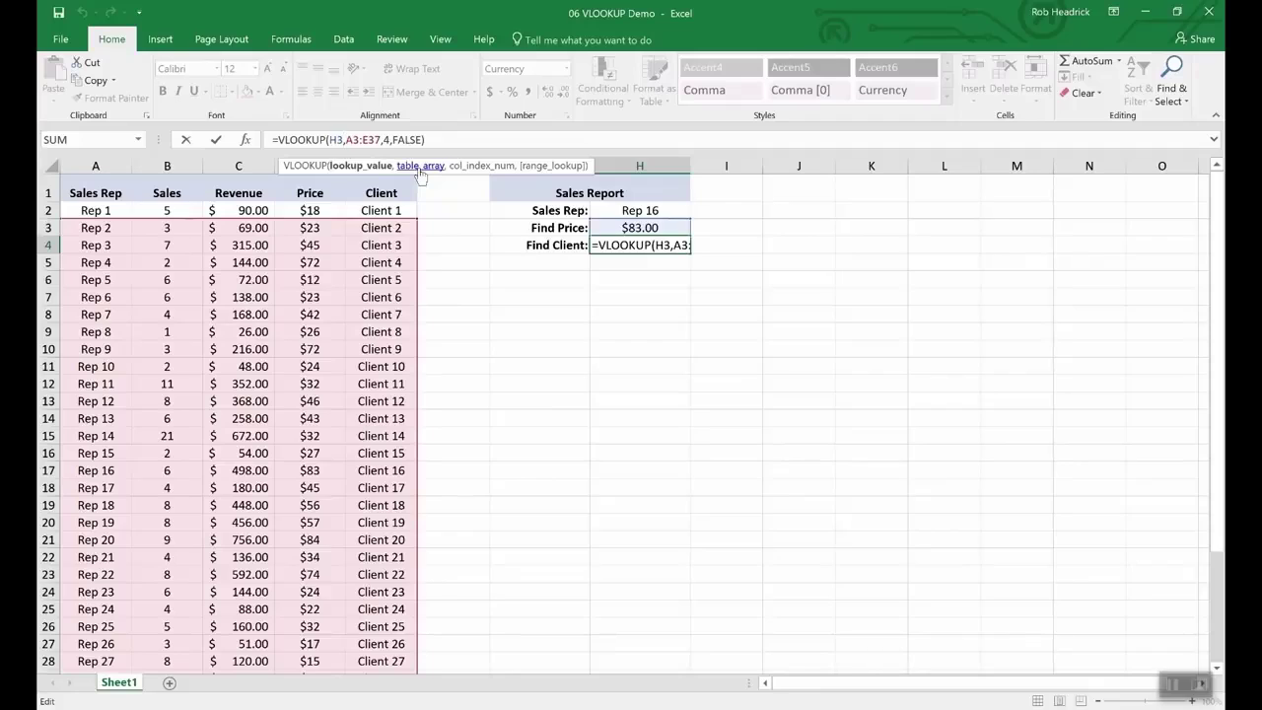
pyautogui.press('BackSpace')
pyautogui.write('2')
pyautogui.press('Right')
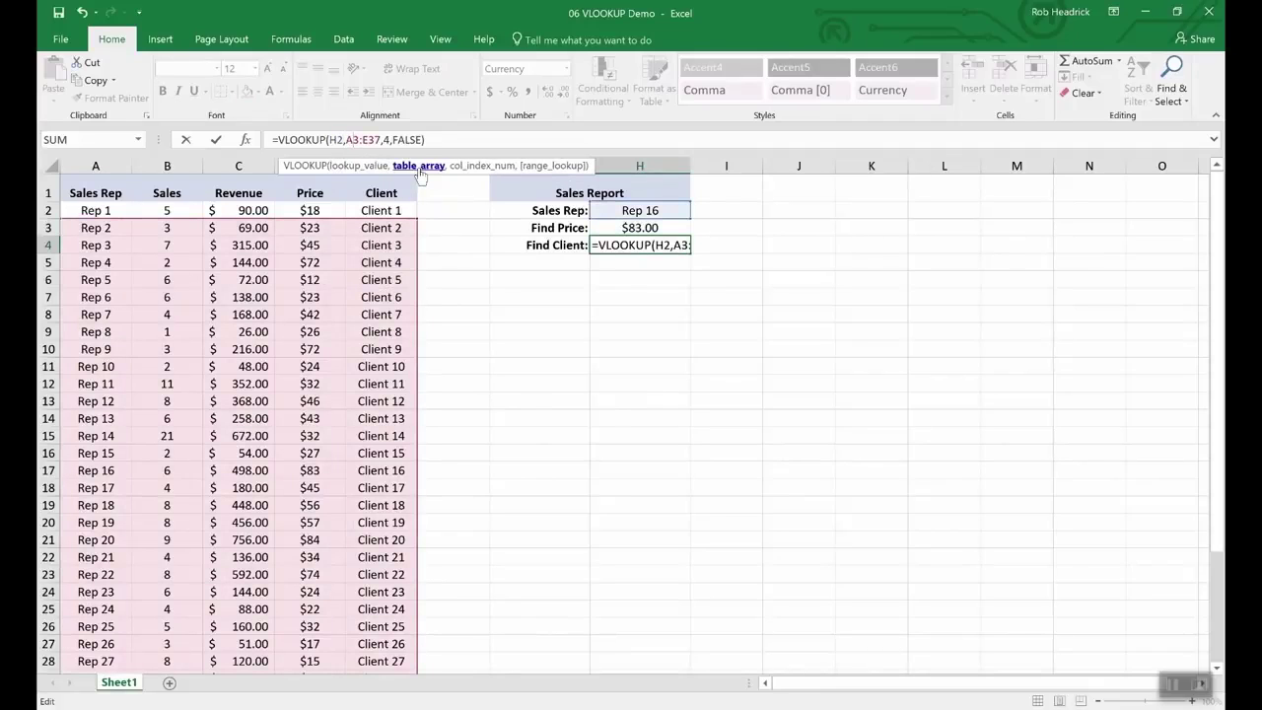
pyautogui.press('Right')
pyautogui.press('Right')
pyautogui.press('Right')
pyautogui.press('Right')
pyautogui.press('Right')
pyautogui.press('Right')
pyautogui.press('Right')
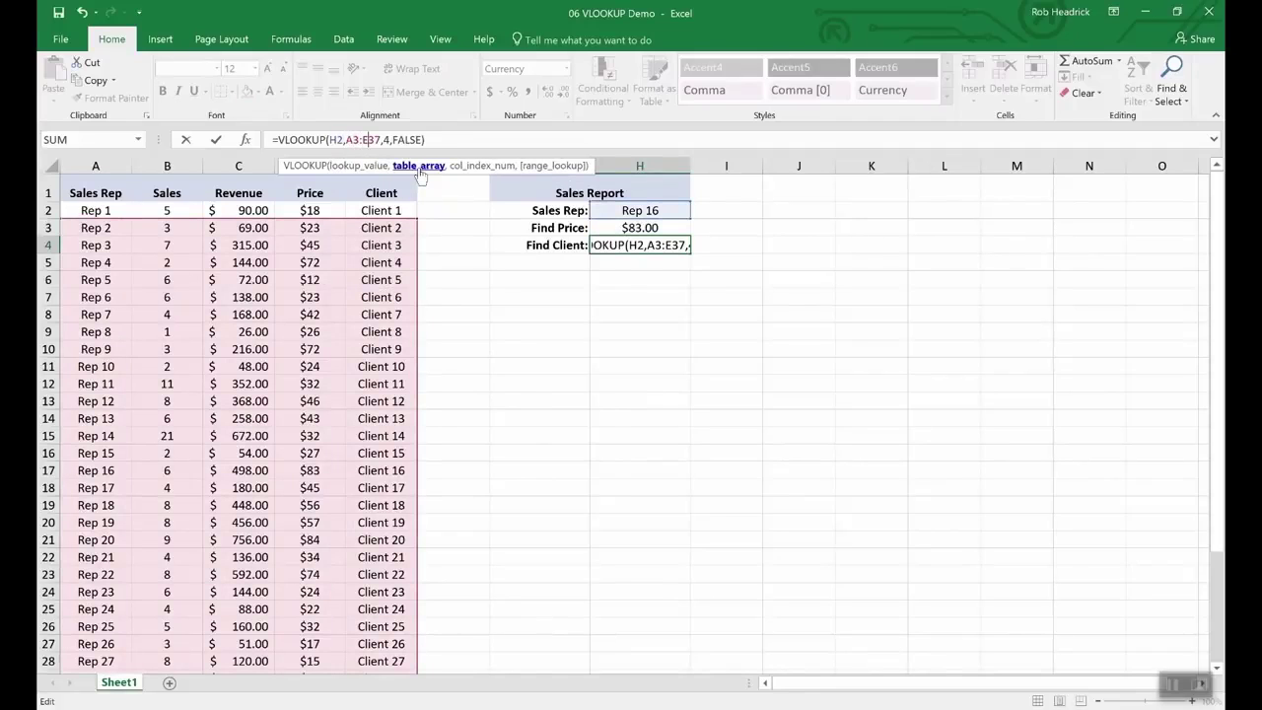
pyautogui.press('Delete')
pyautogui.write('5')
pyautogui.press('Return')
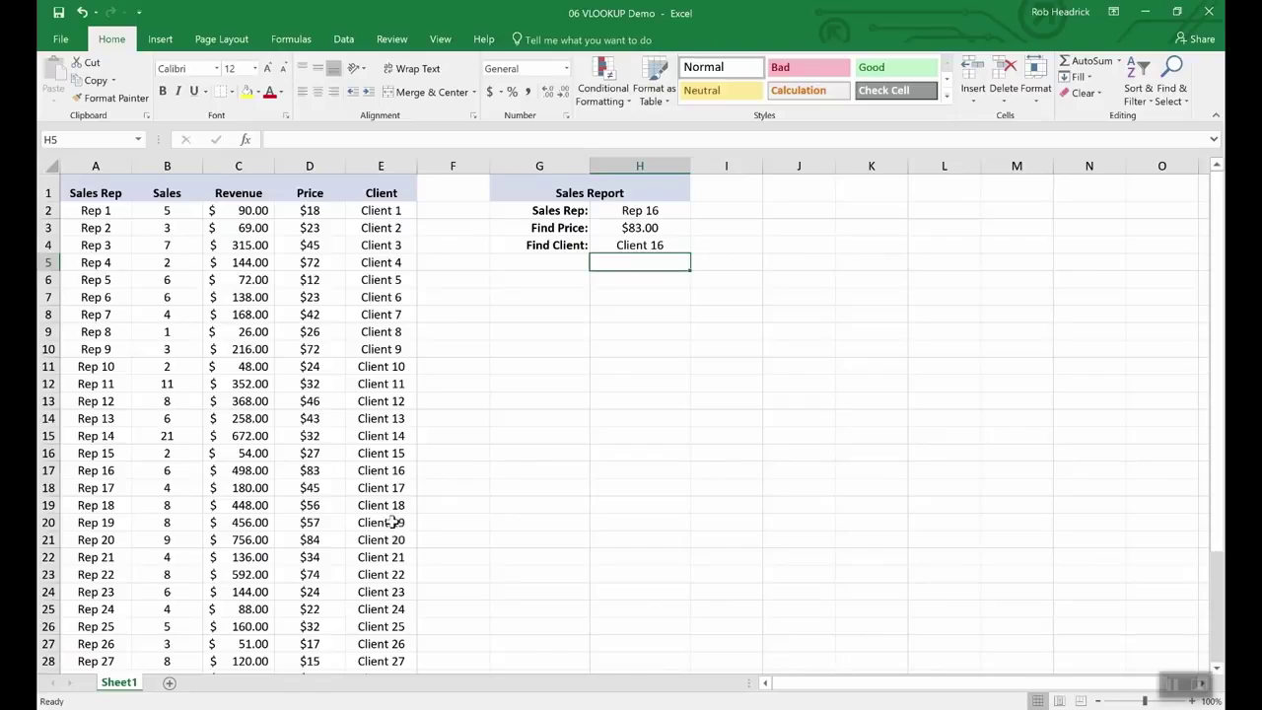
pyautogui.click(49, 470)
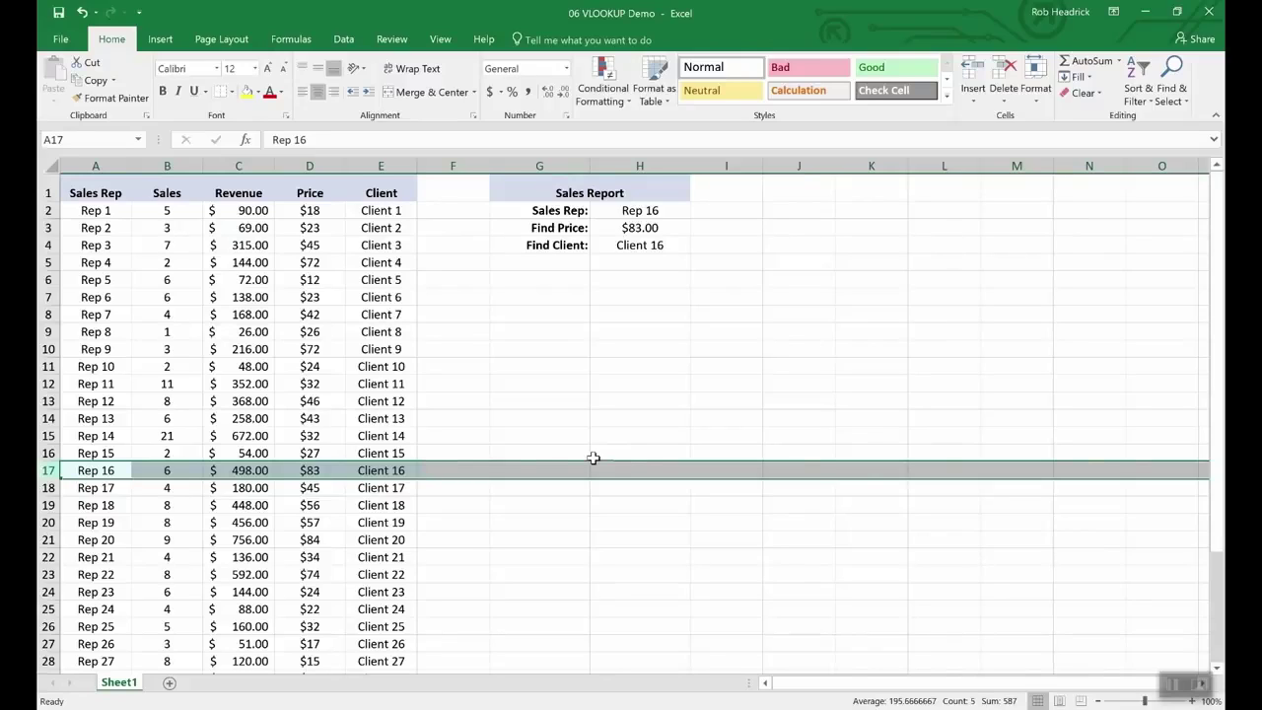
# Step: Pick Rep 19 from the H2 Sales Rep list, then change it to Rep 25
pyautogui.click(647, 211)
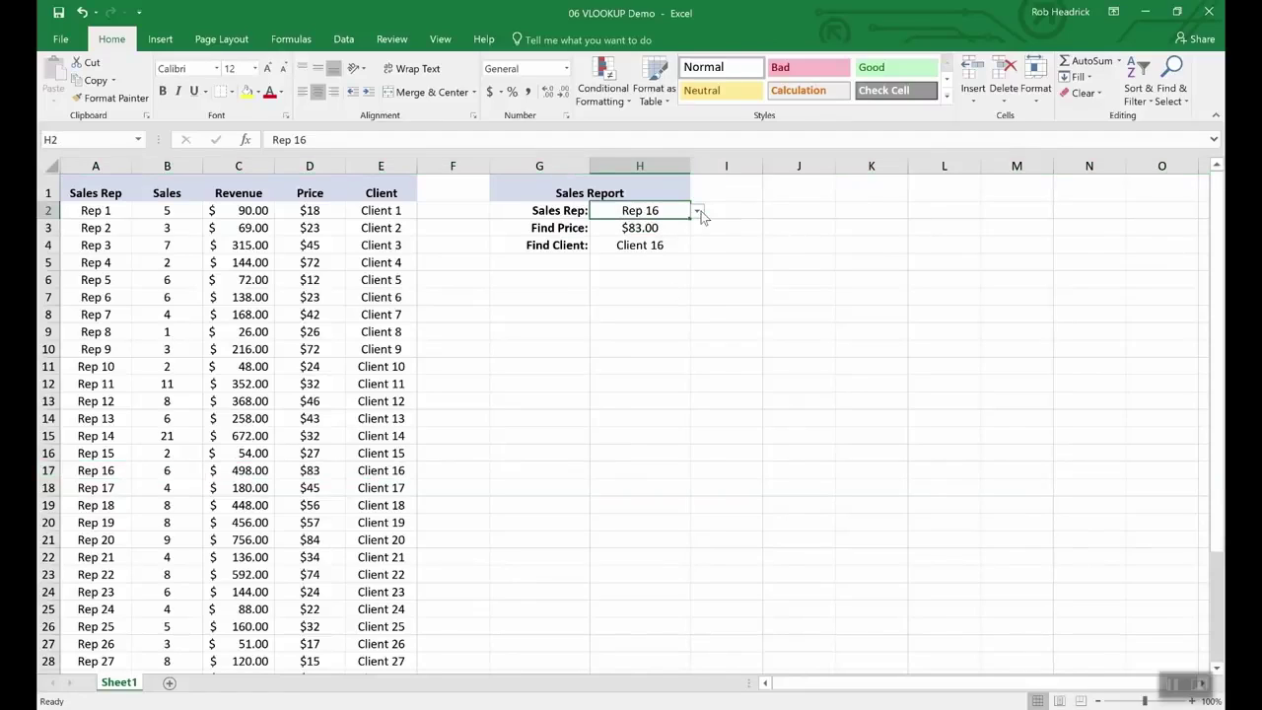
pyautogui.click(697, 211)
pyautogui.click(661, 267)
pyautogui.click(697, 211)
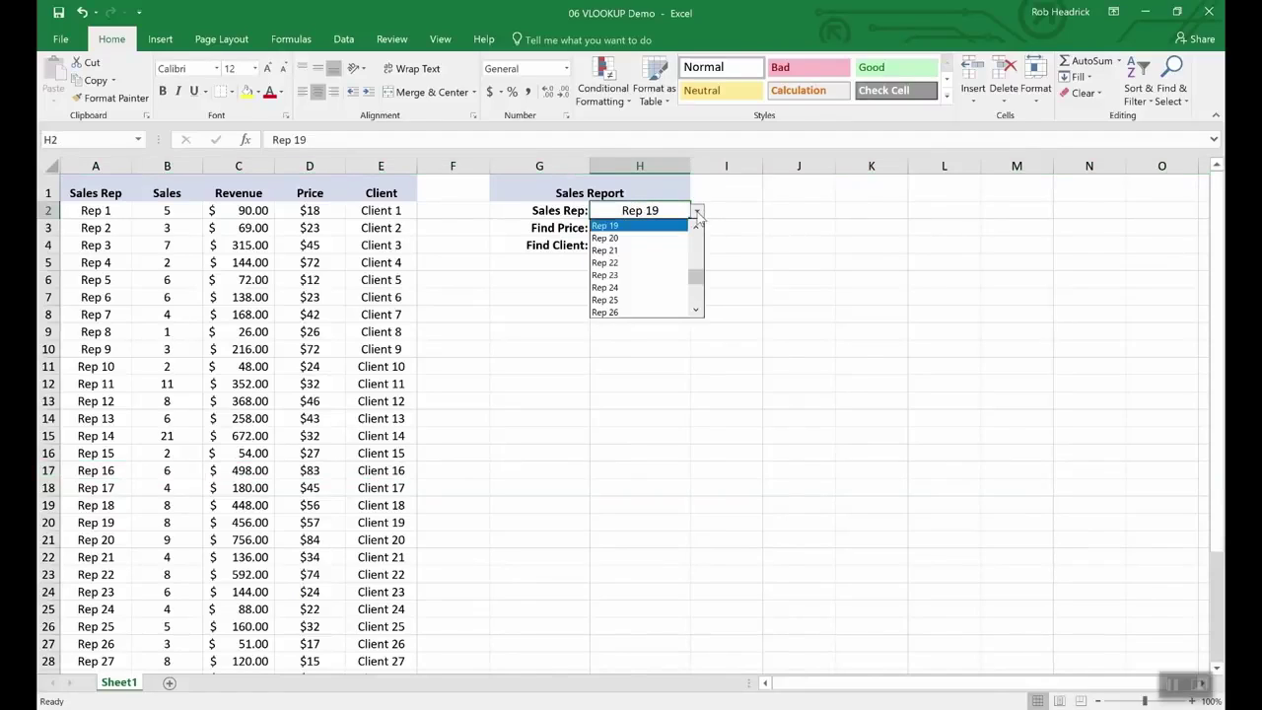
pyautogui.click(658, 294)
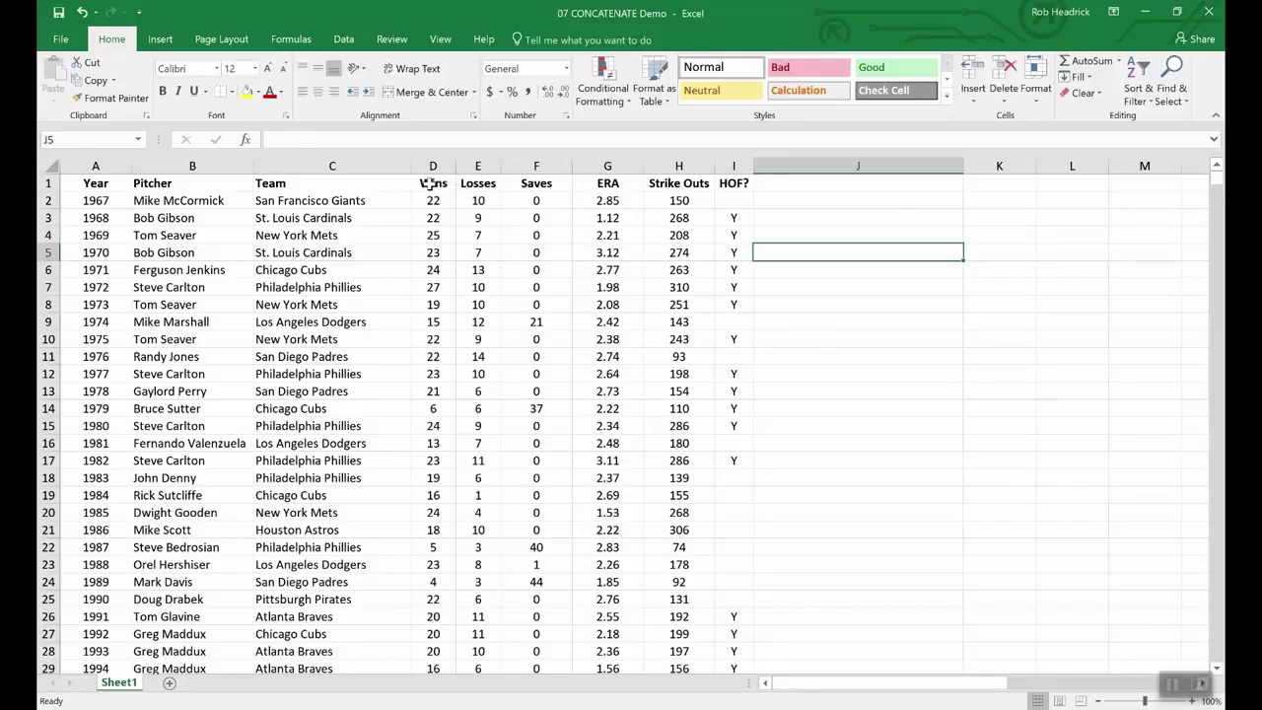
# Step: Try -10 in Wins cell D2, revert it to 22, and bring up the Saves column menu
pyautogui.moveTo(430, 183); pyautogui.dragTo(479, 183)
pyautogui.click(475, 287)
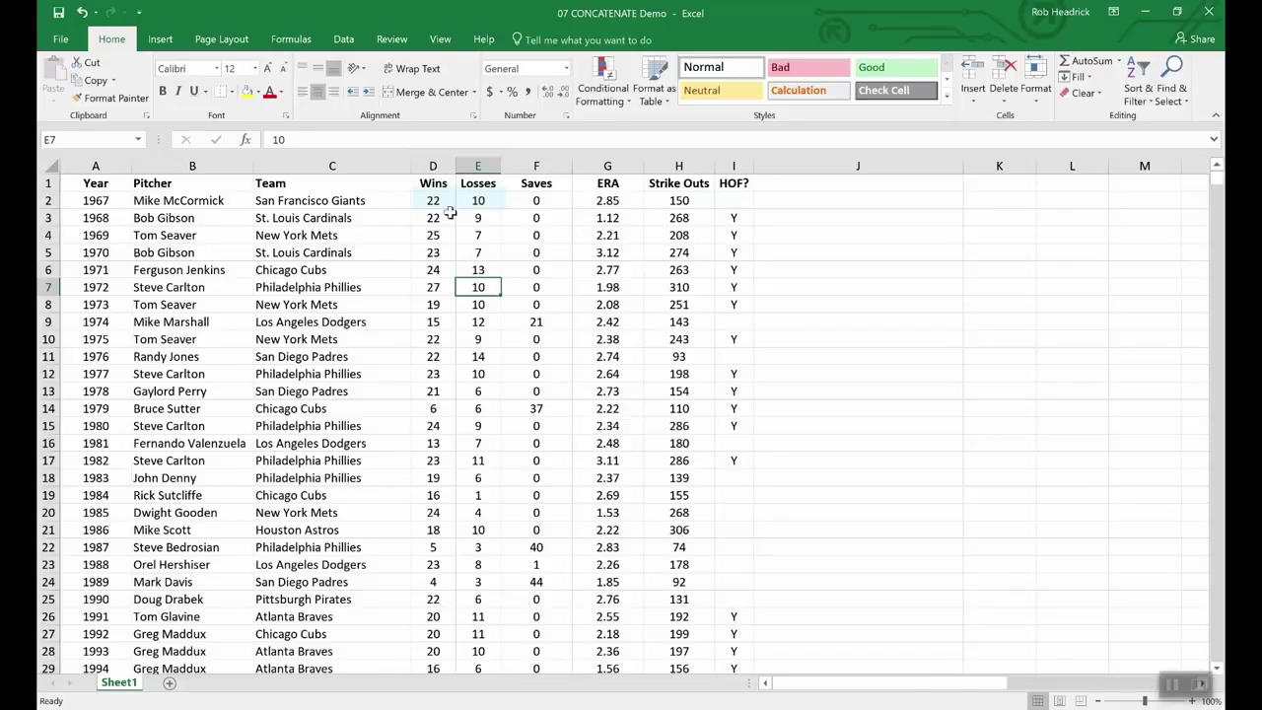
pyautogui.doubleClick(447, 200)
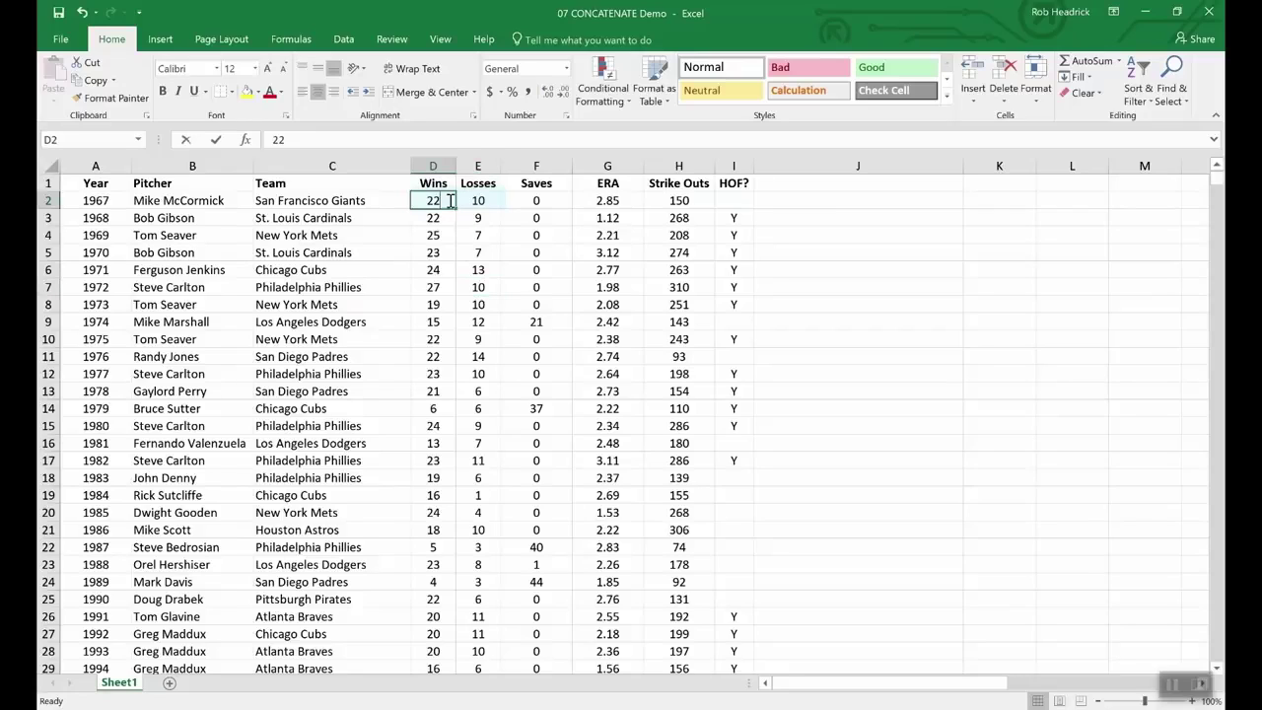
pyautogui.write('-')
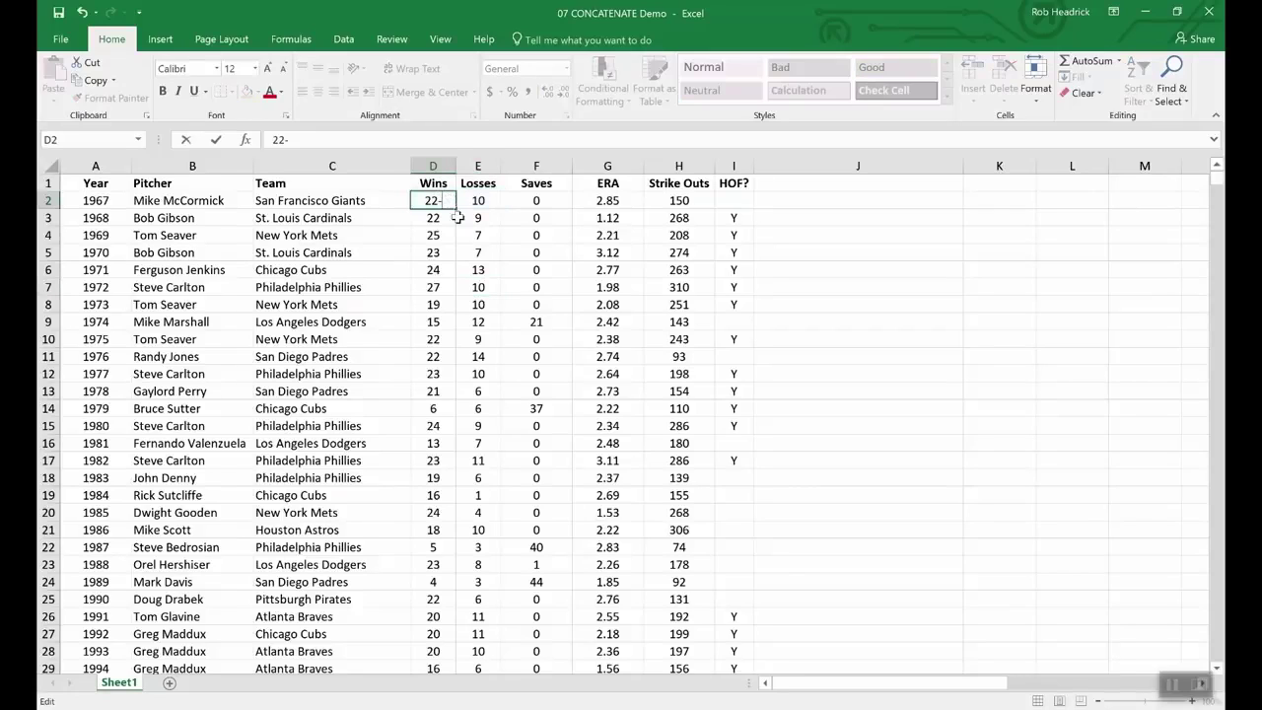
pyautogui.write('10')
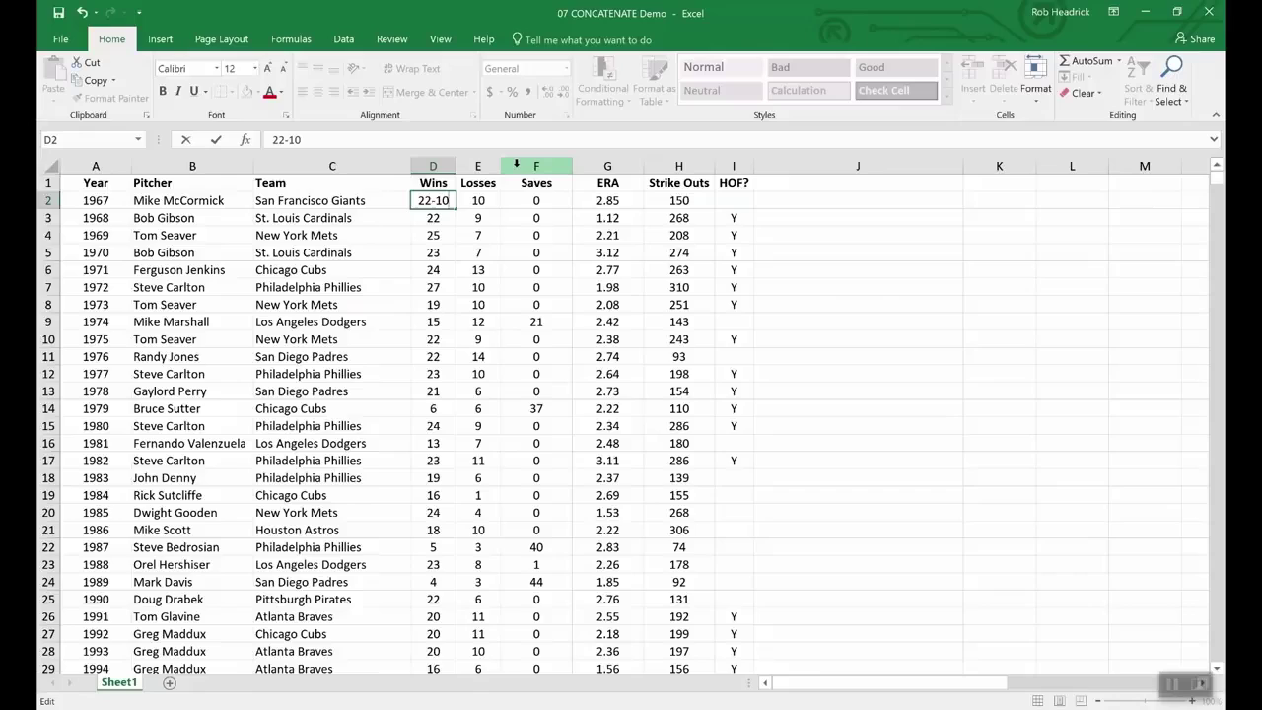
pyautogui.press('BackSpace')
pyautogui.press('BackSpace')
pyautogui.press('BackSpace')
pyautogui.press('Return')
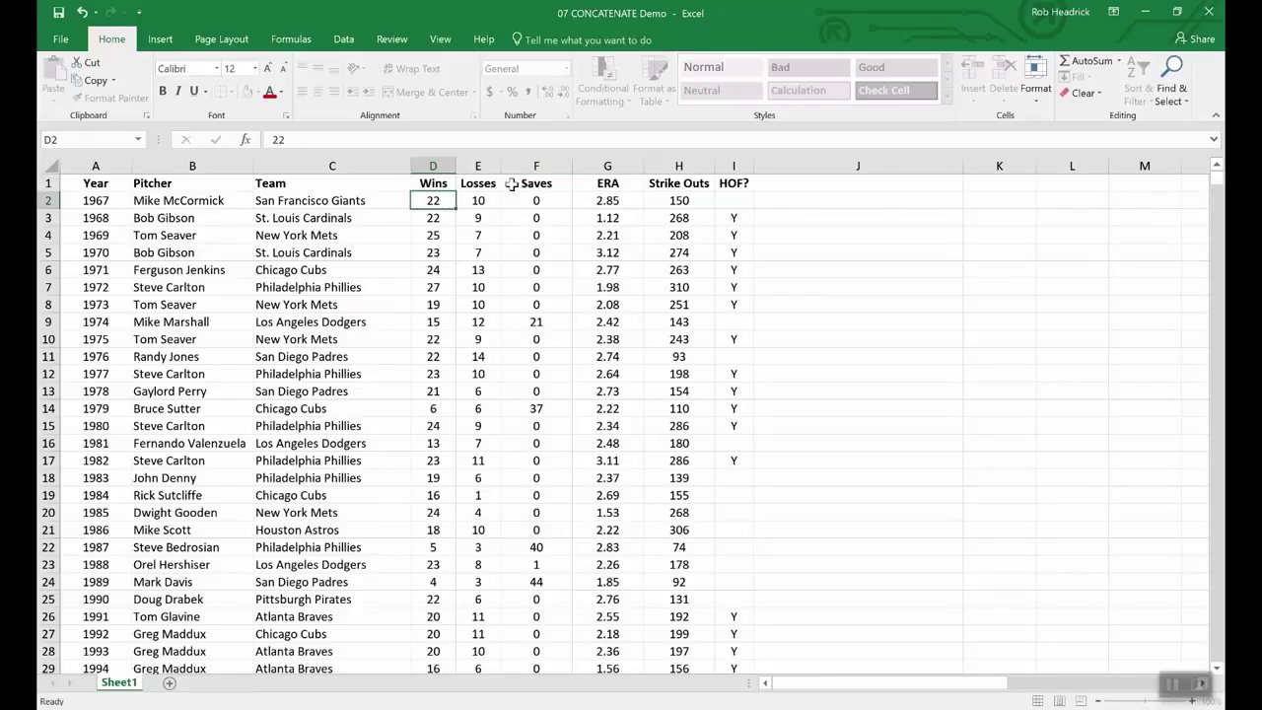
pyautogui.rightClick(514, 165)
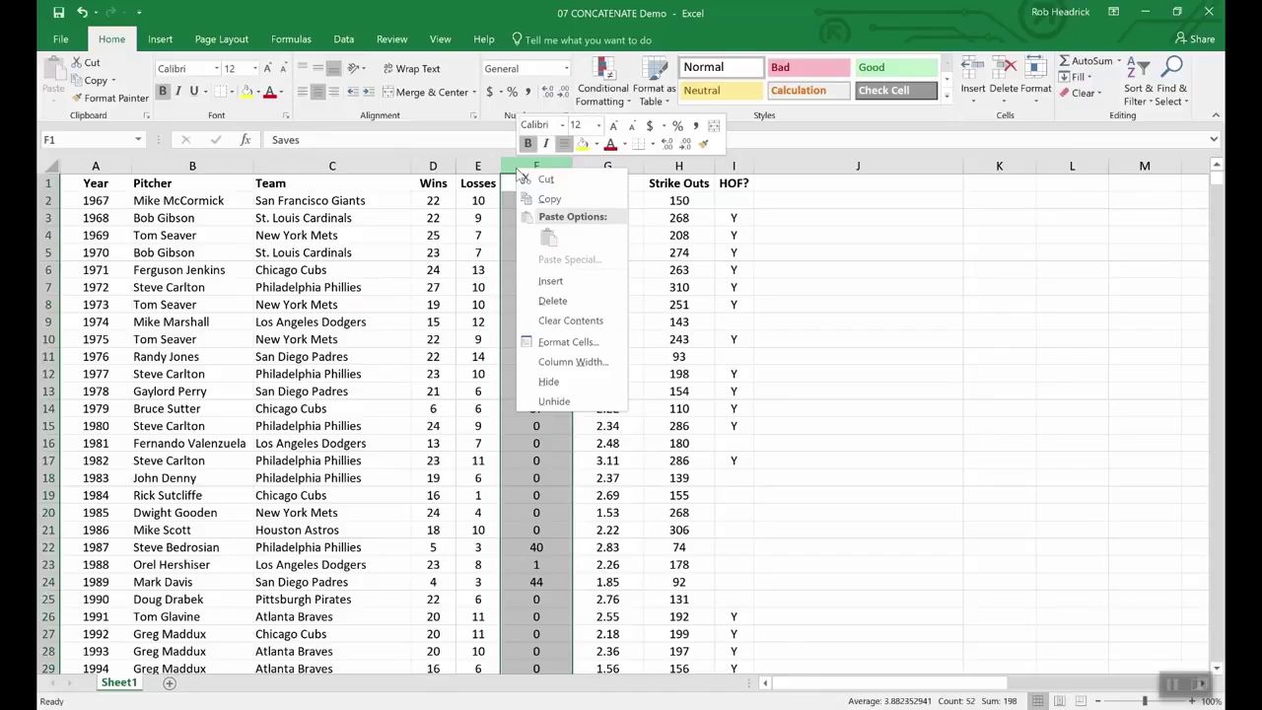
# Step: Insert a blank column before Saves and head it W-L
pyautogui.click(548, 284)
pyautogui.click(525, 183)
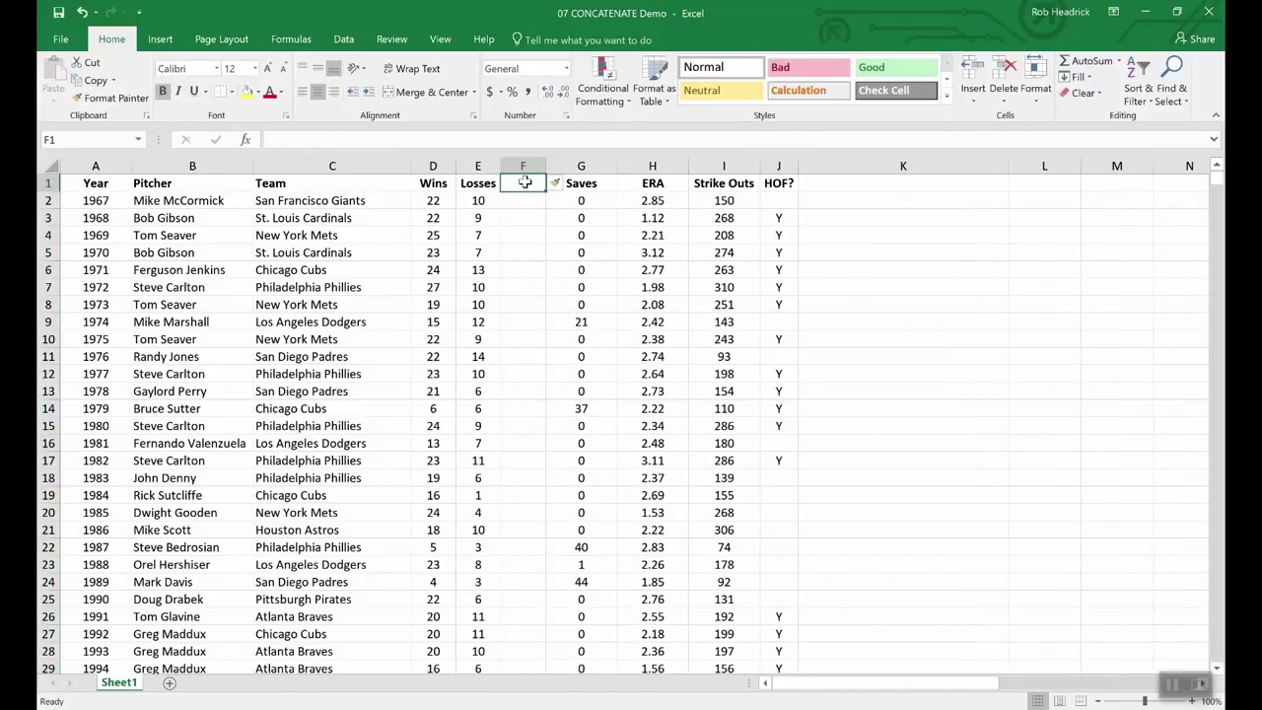
pyautogui.write('W')
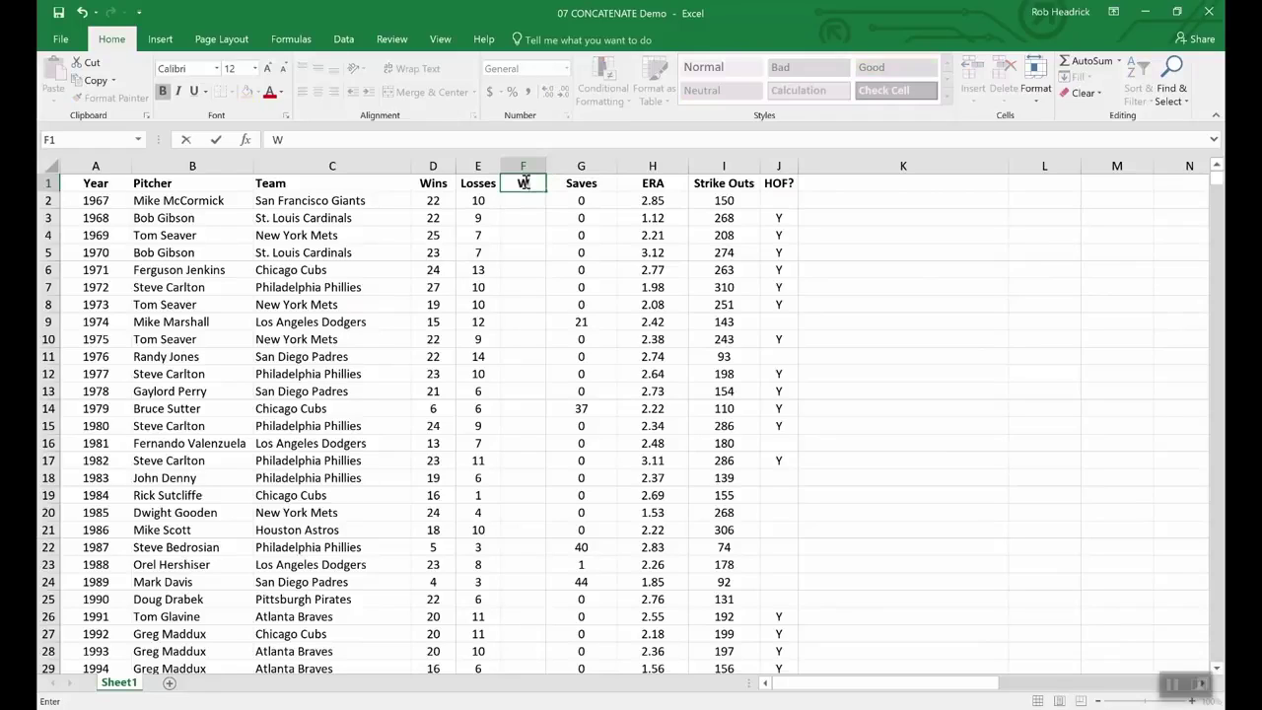
pyautogui.write('-L')
pyautogui.press('Return')
# Step: Enter =CONCATENATE(D2,E2) in F2 to join wins and losses into 2210
pyautogui.write('=')
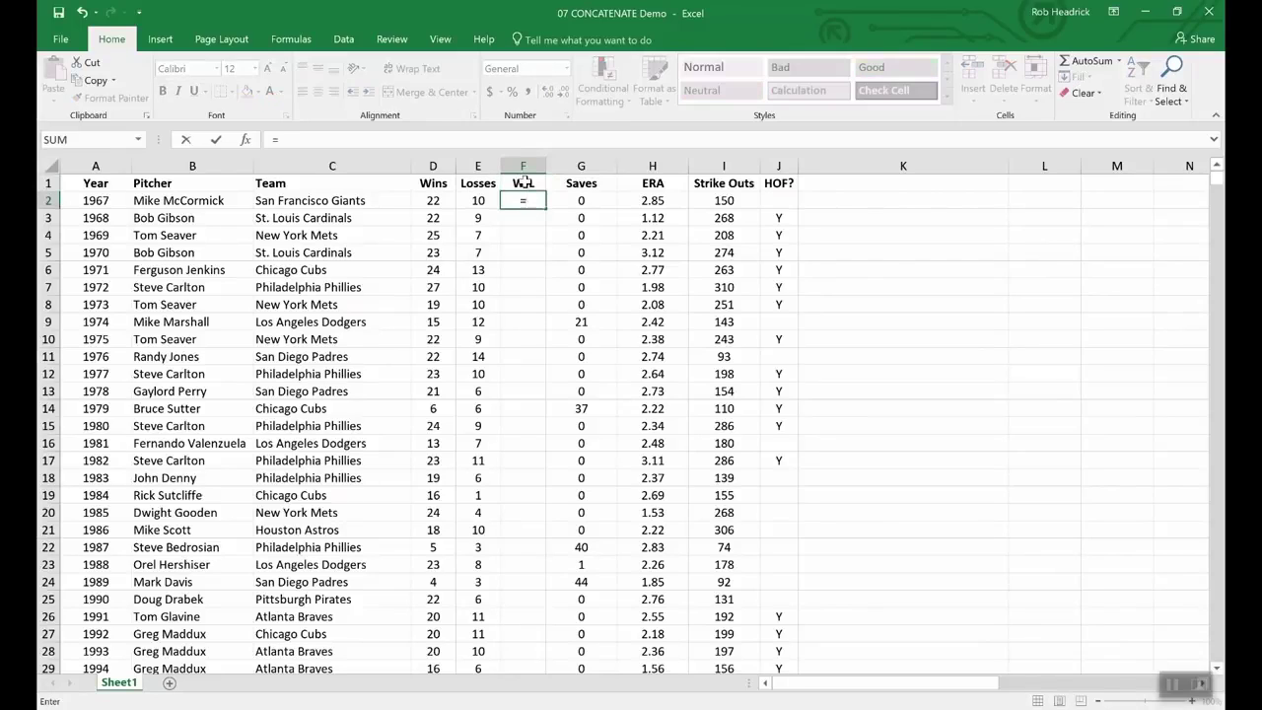
pyautogui.write('conc')
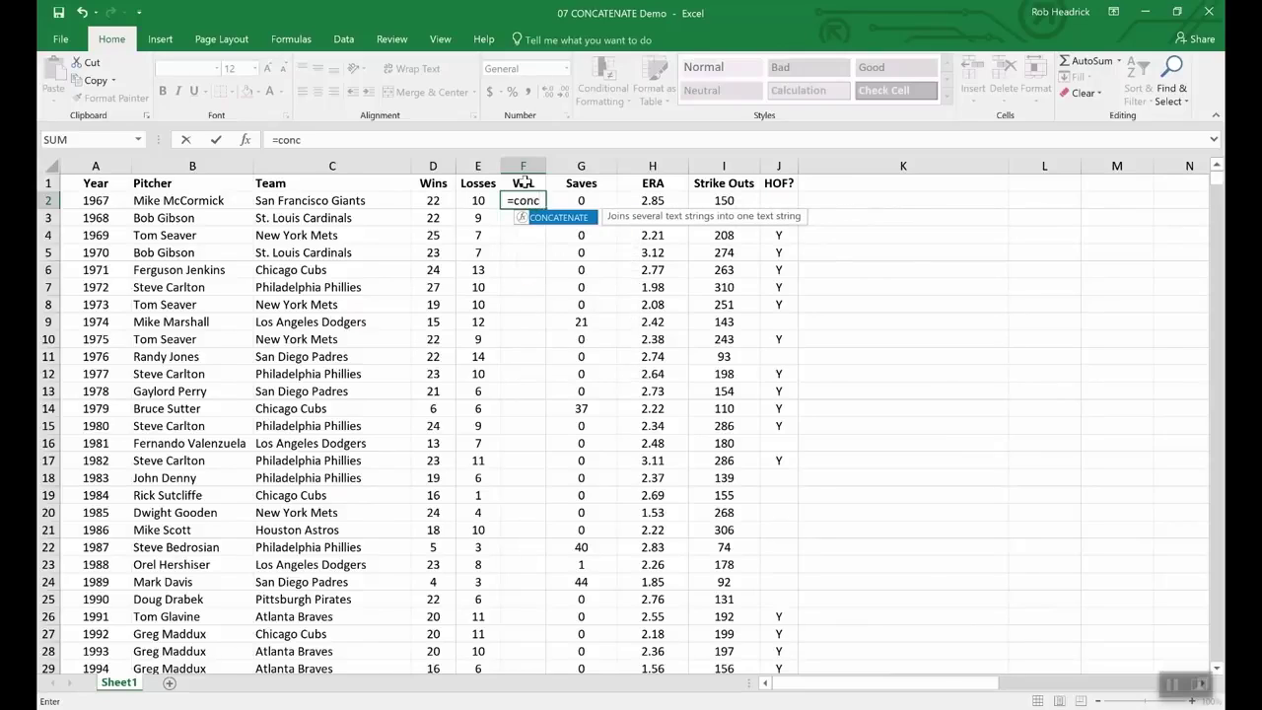
pyautogui.doubleClick(567, 221)
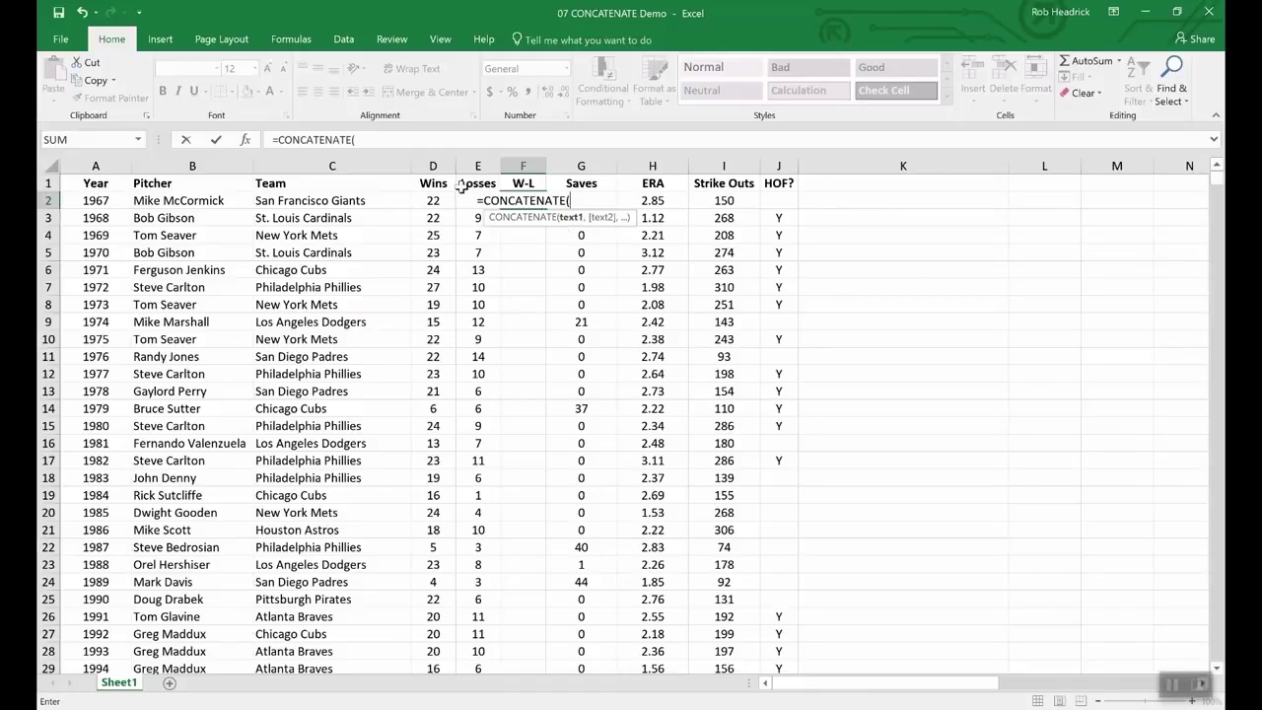
pyautogui.write(',')
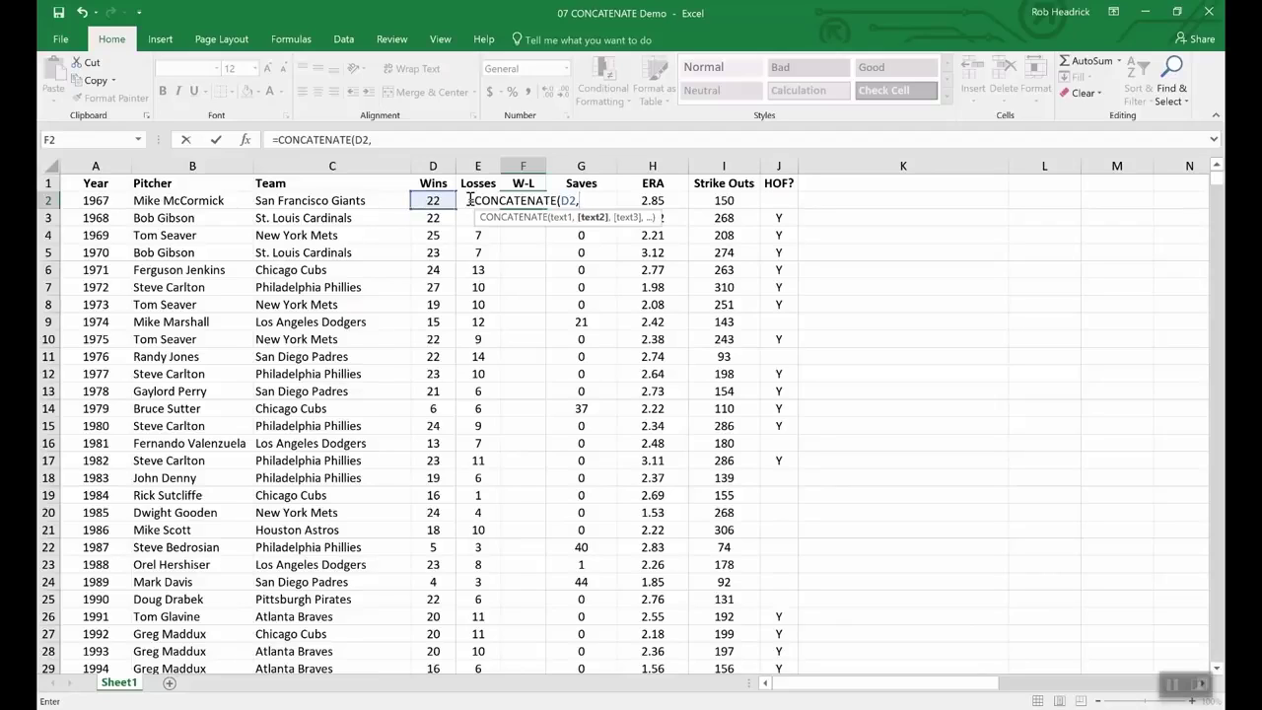
pyautogui.write('e2')
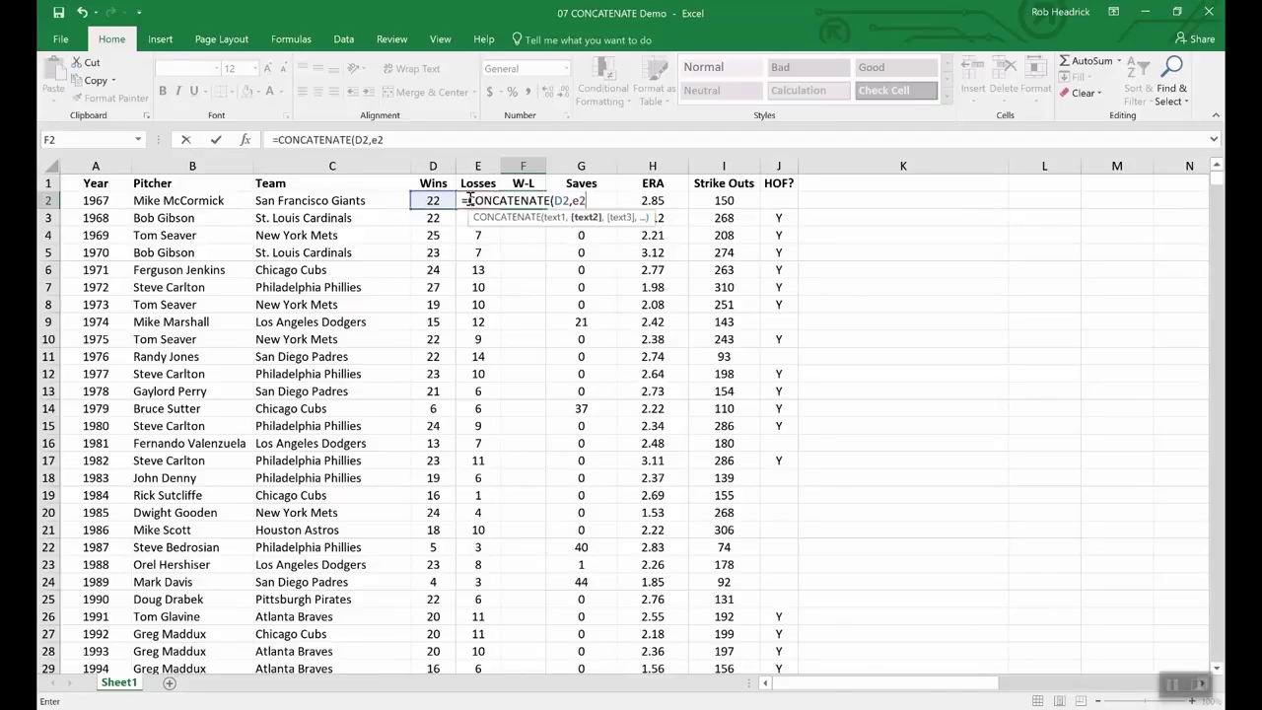
pyautogui.press('Return')
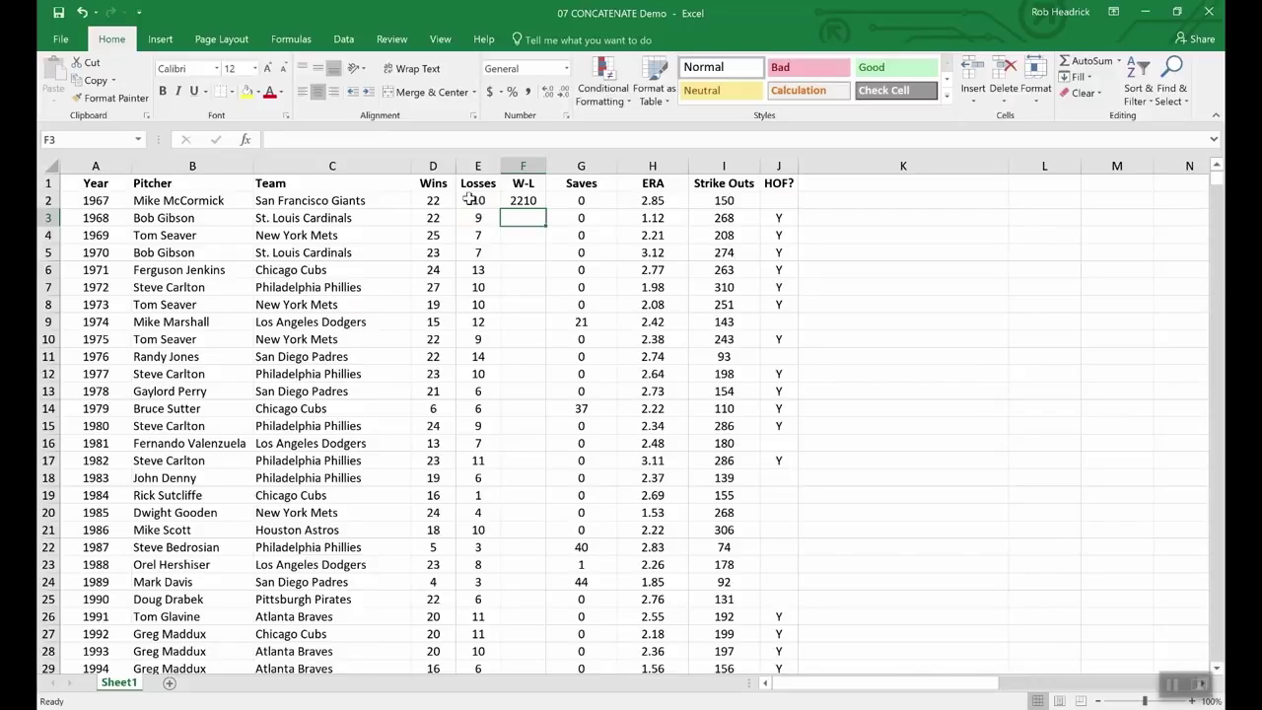
# Step: Change F2 to =CONCATENATE(D2,"-",E2) and fill it down through F11
pyautogui.click(528, 200)
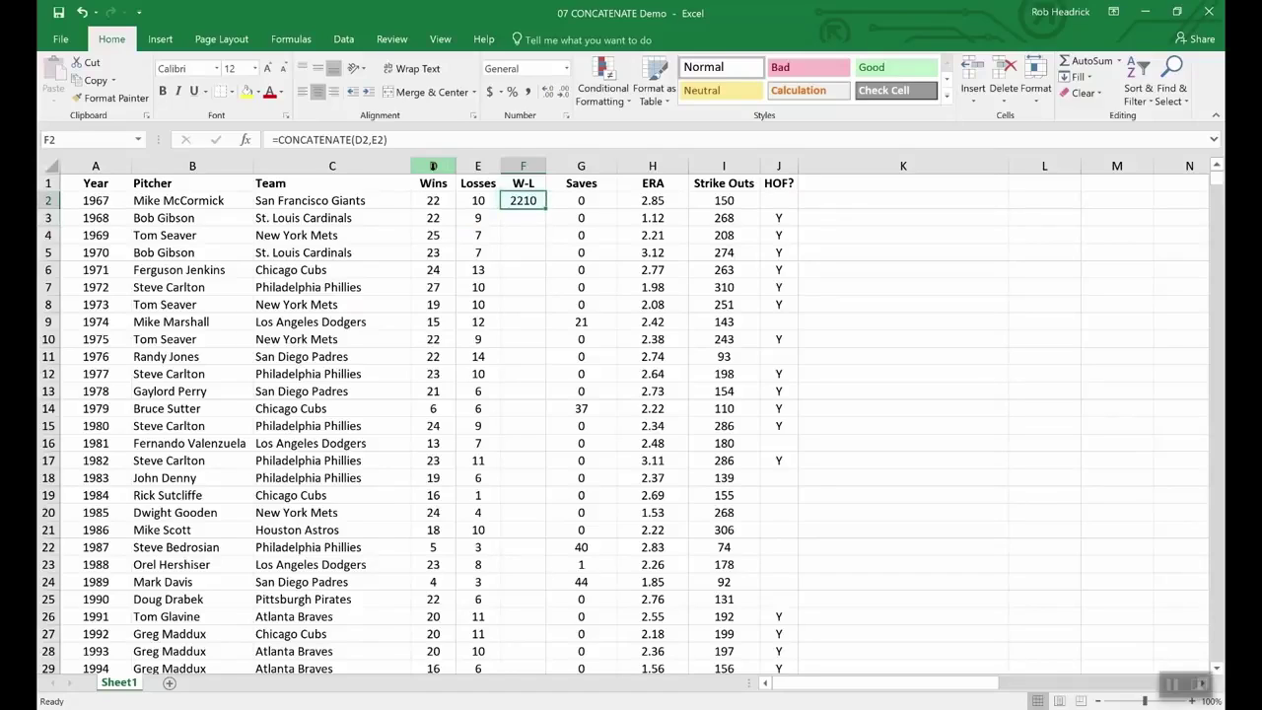
pyautogui.click(373, 141)
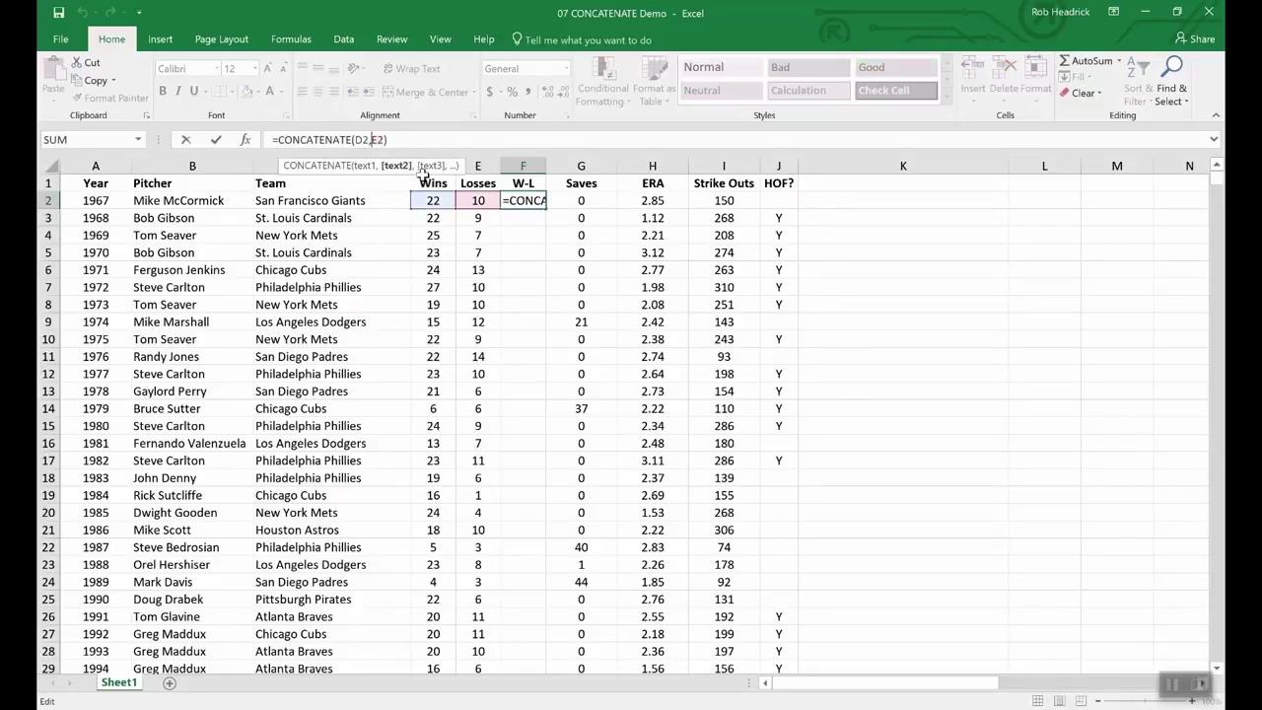
pyautogui.write('"')
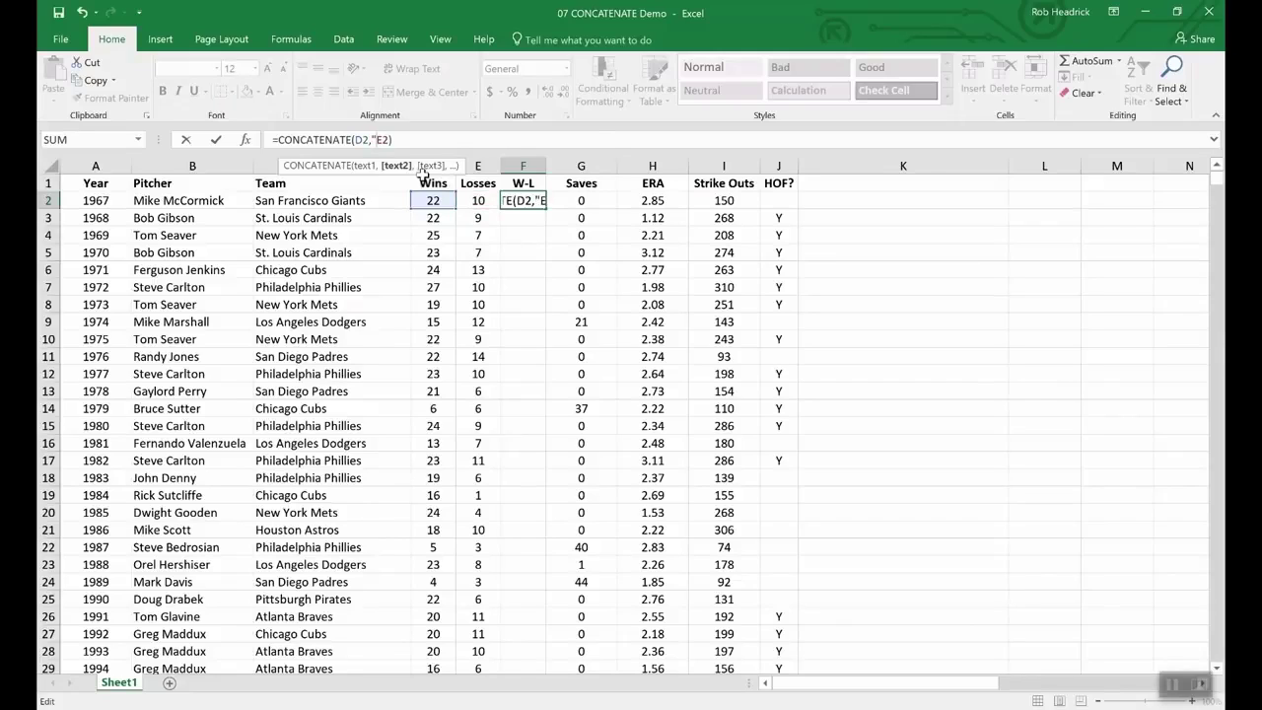
pyautogui.write('-",')
pyautogui.press('Return')
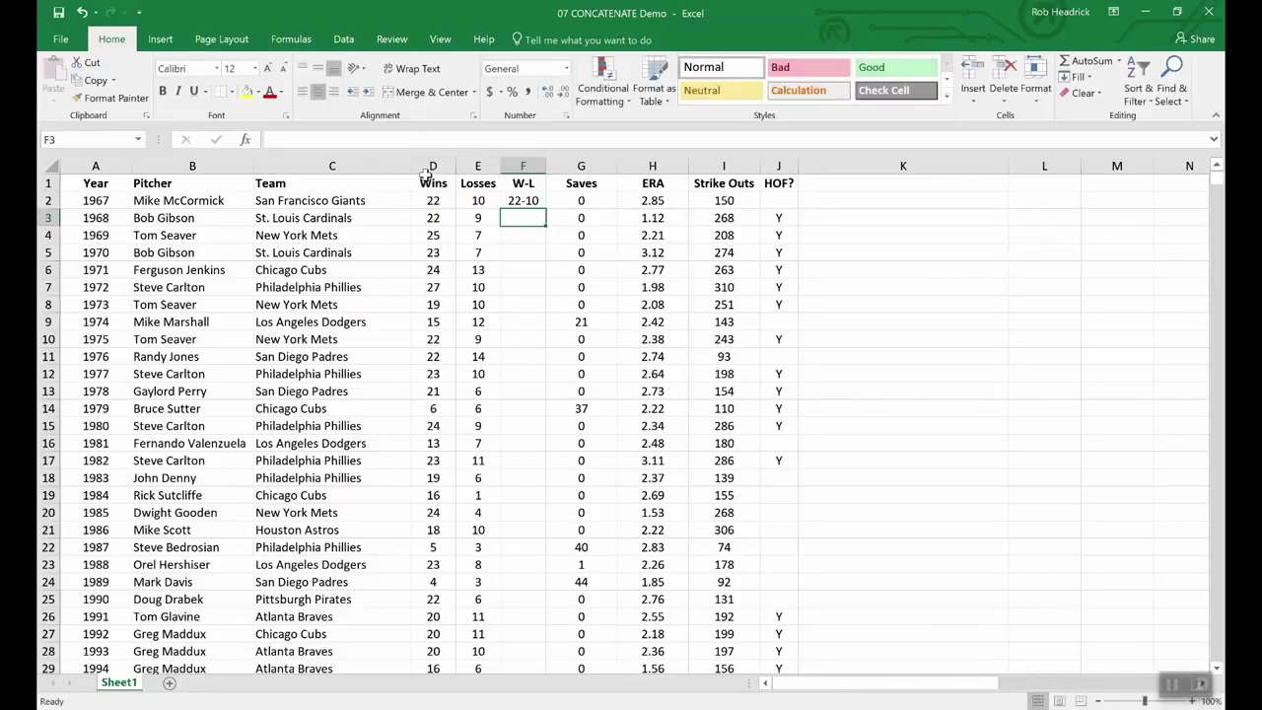
pyautogui.click(520, 201)
pyautogui.moveTo(542, 209); pyautogui.dragTo(540, 361)
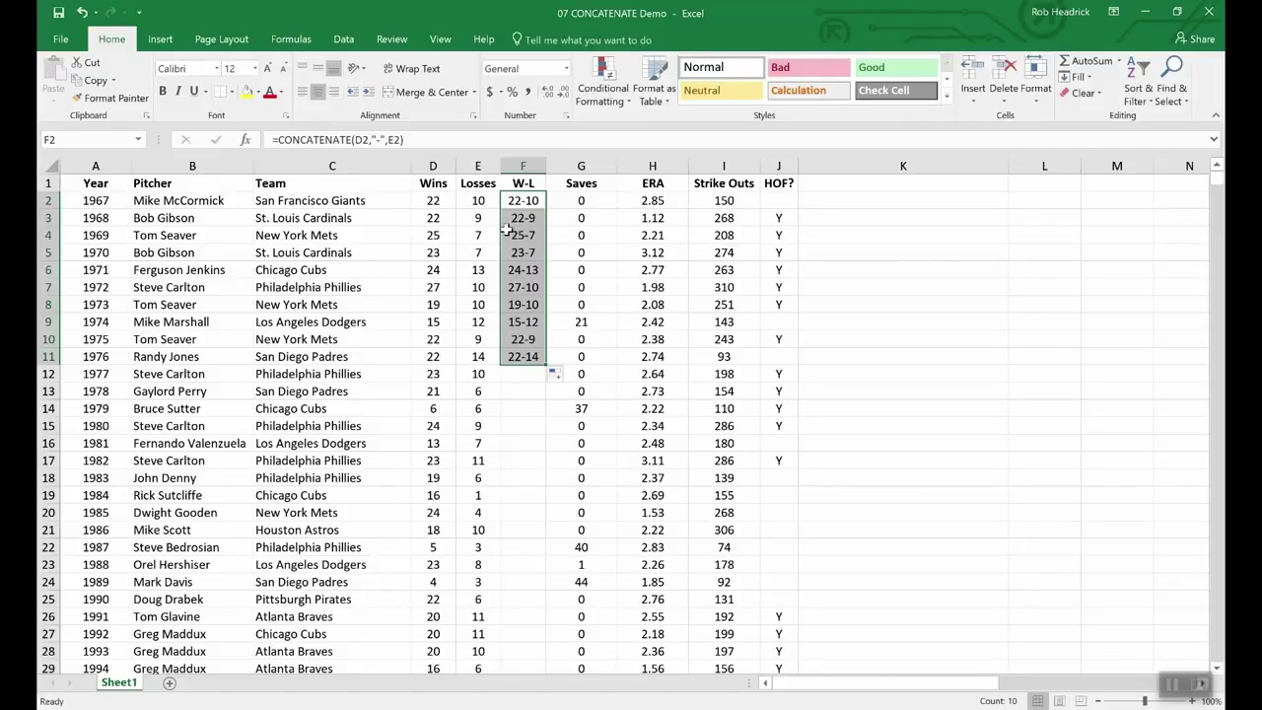
pyautogui.click(432, 184)
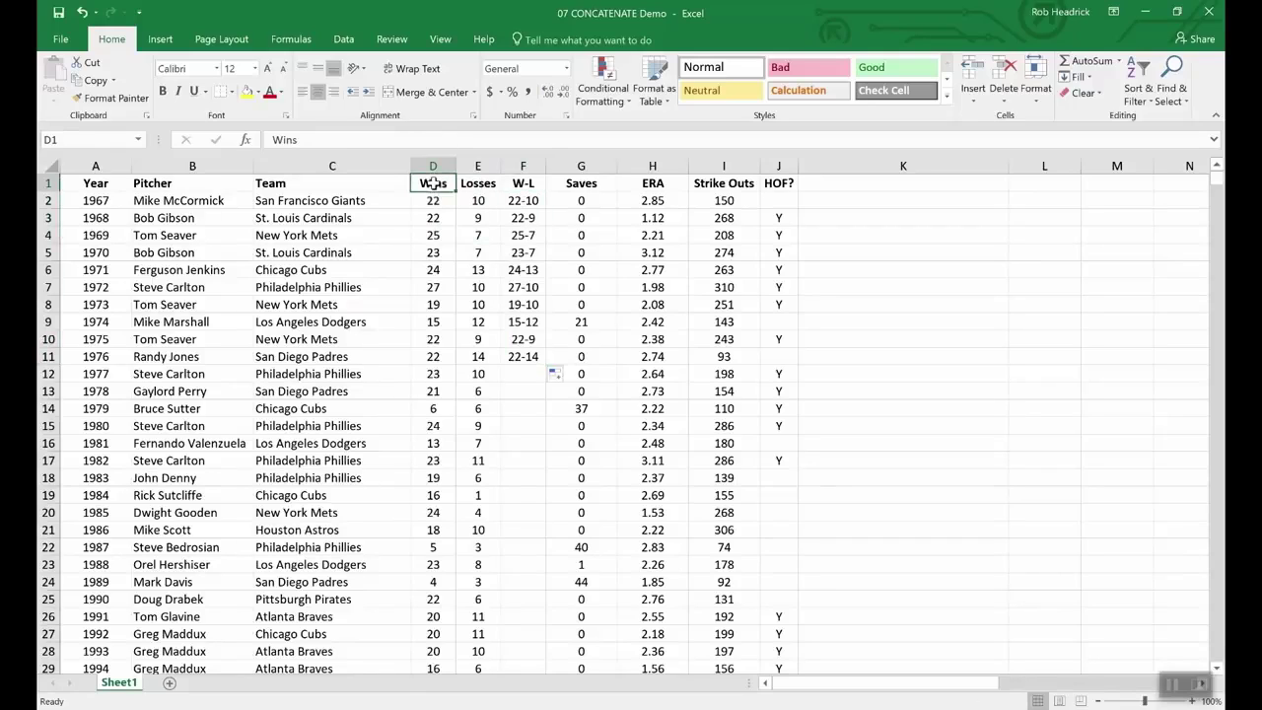
pyautogui.click(430, 165)
pyautogui.moveTo(431, 164); pyautogui.dragTo(473, 165)
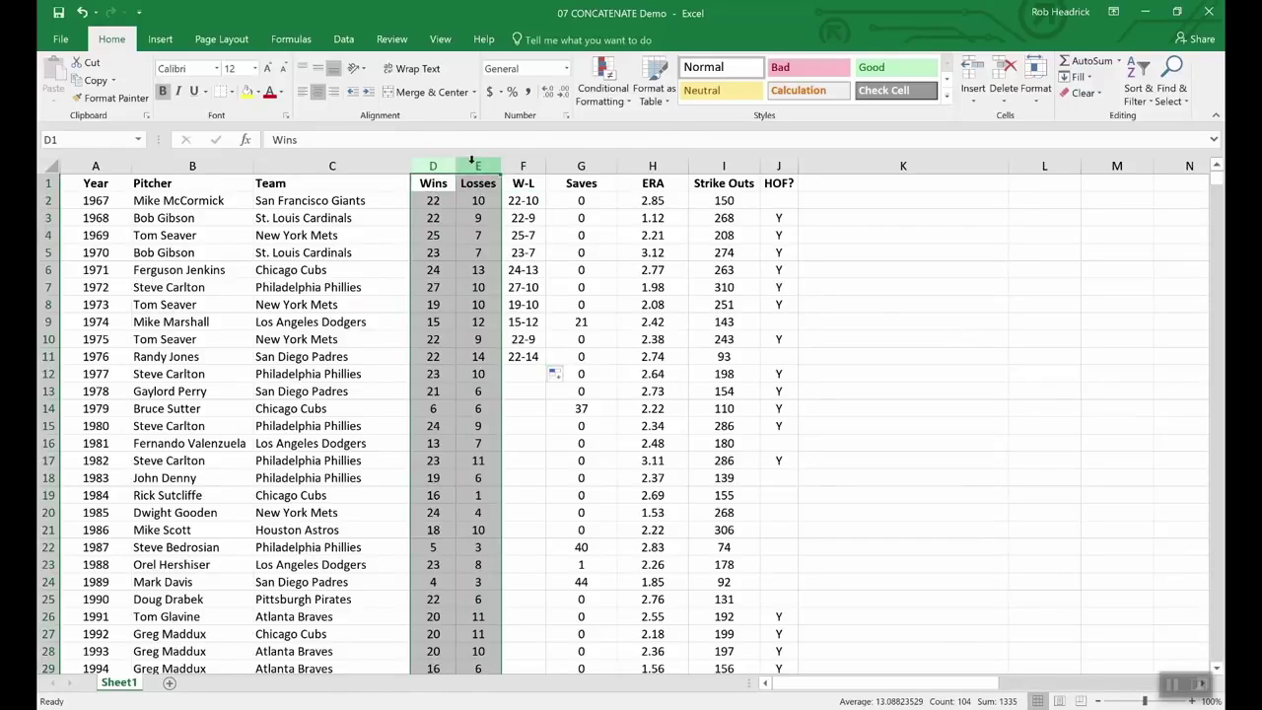
pyautogui.rightClick(474, 166)
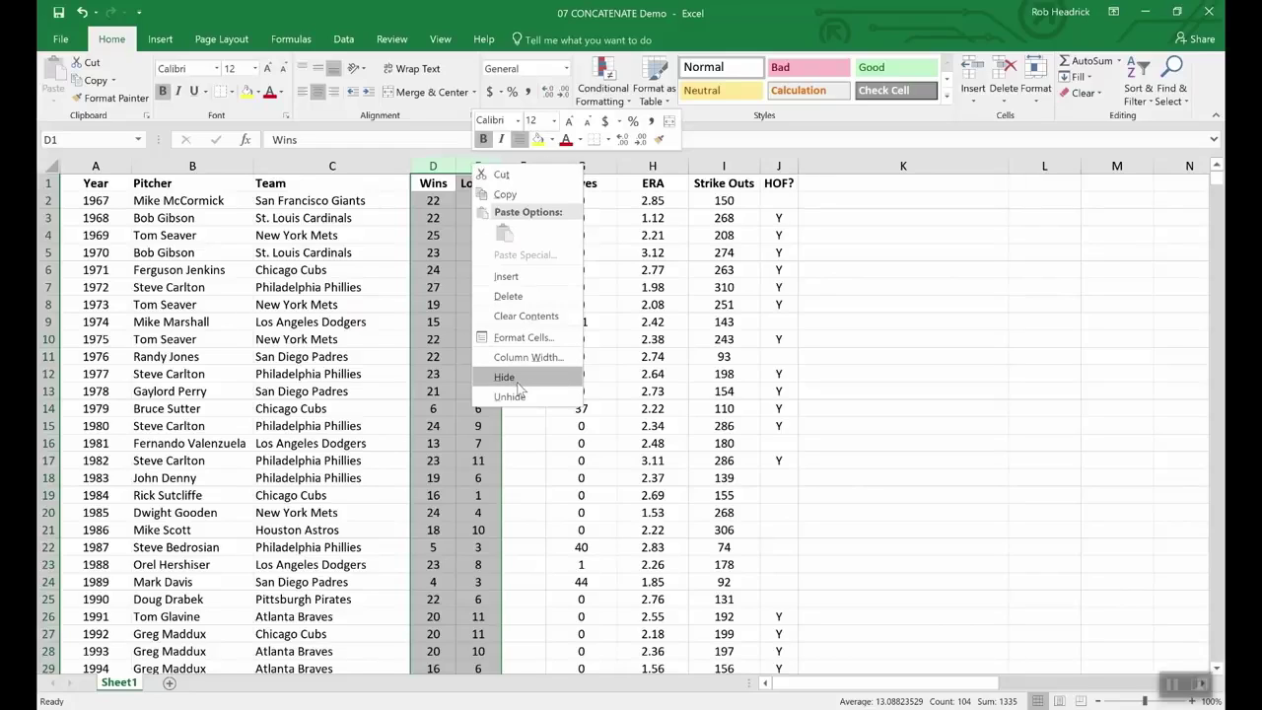
pyautogui.press('Escape')
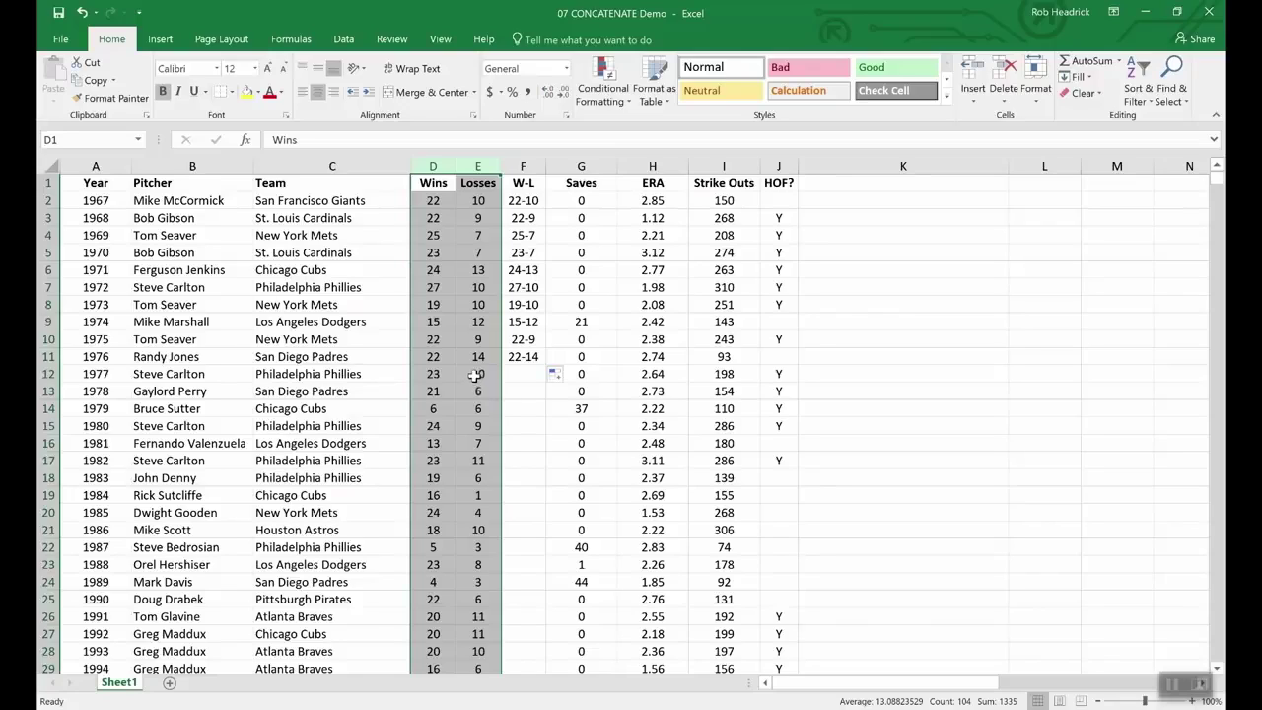
pyautogui.click(452, 361)
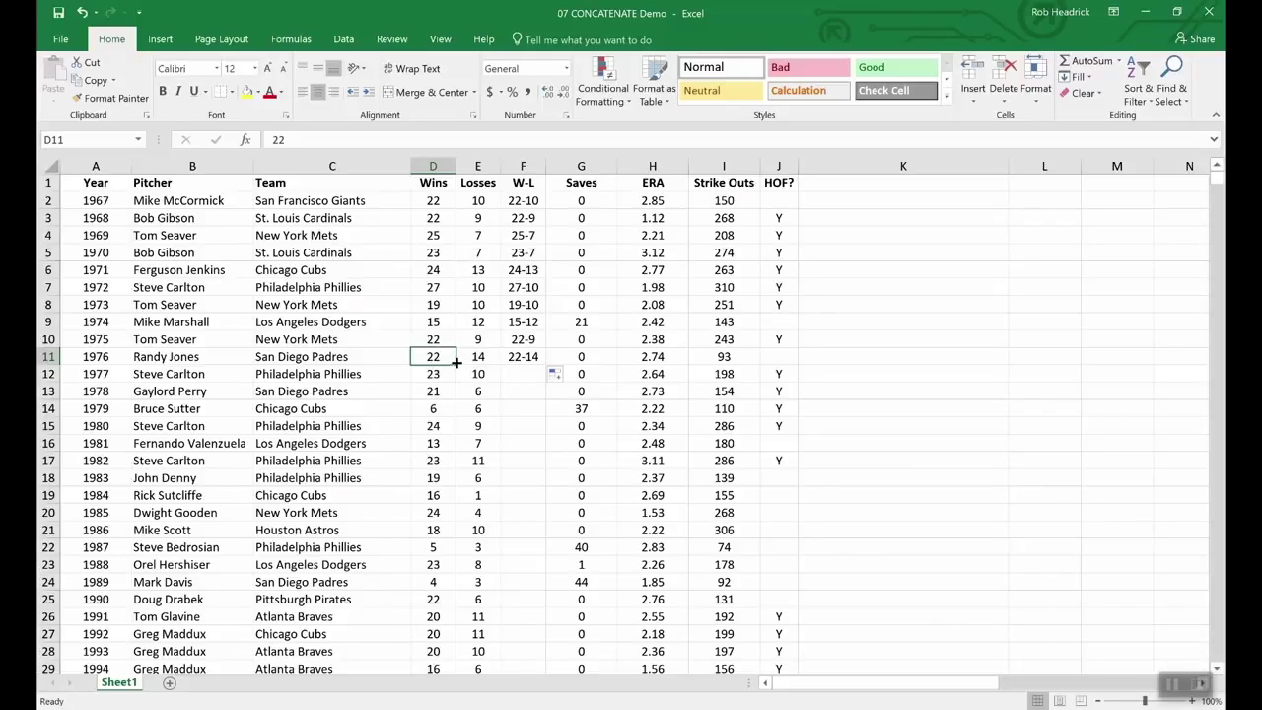
# Step: Insert an empty column G before the Saves column
pyautogui.rightClick(568, 165)
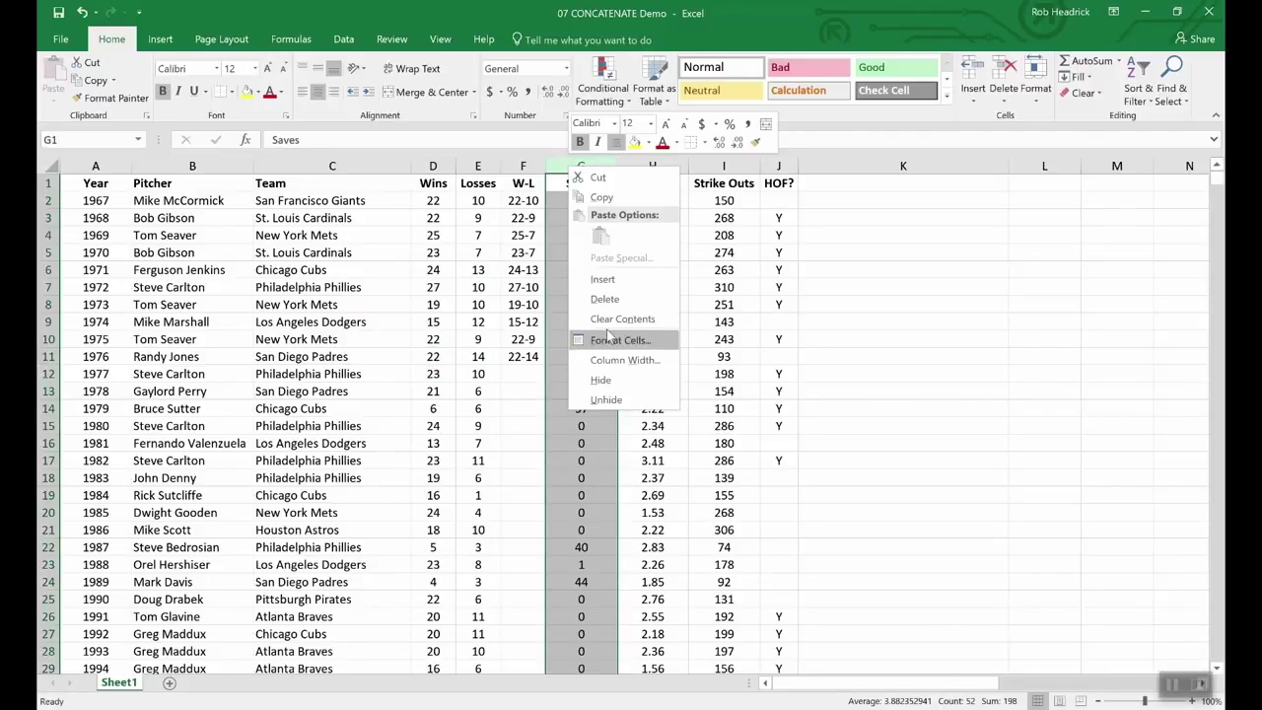
pyautogui.click(604, 279)
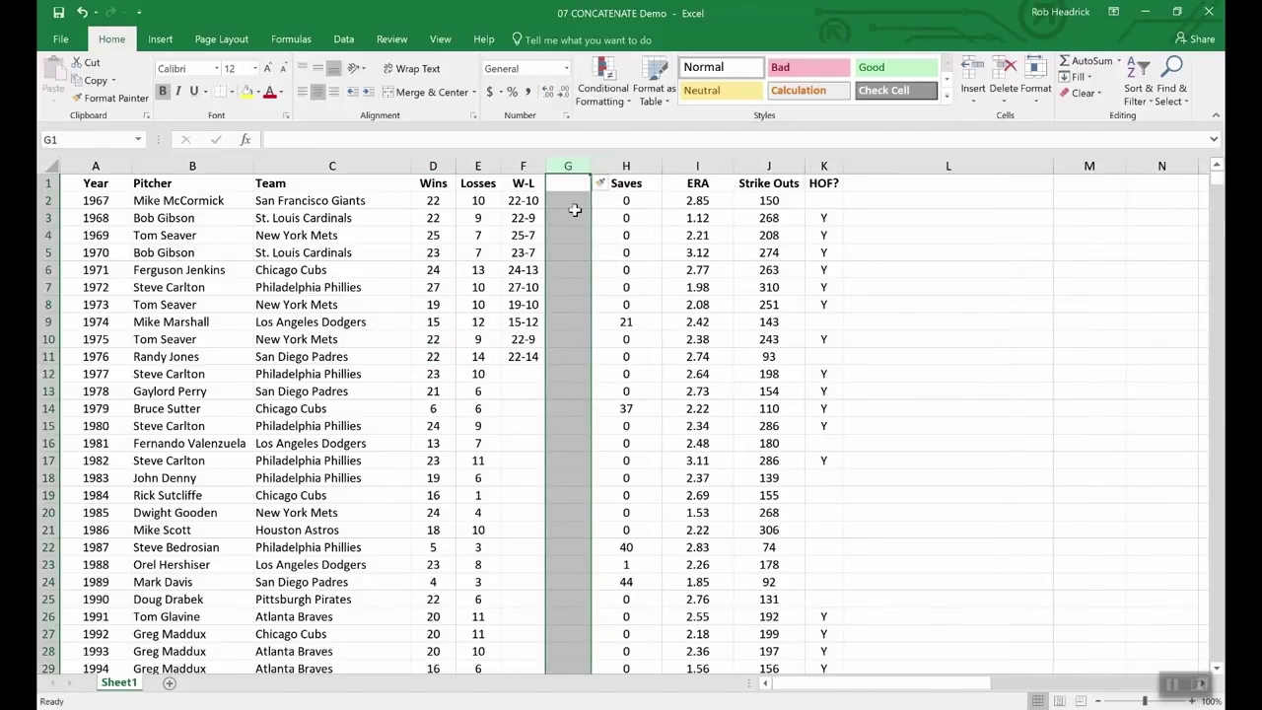
pyautogui.click(563, 182)
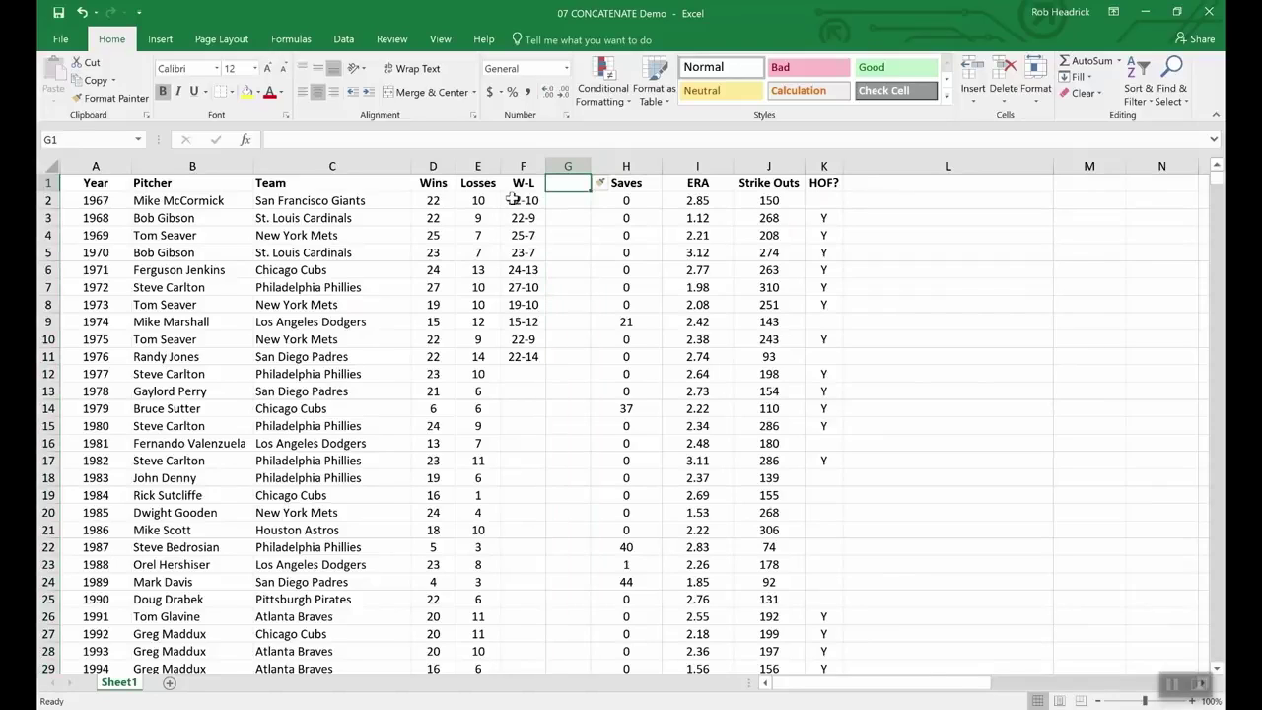
# Step: Copy the W-L results F2:F11 and paste them into G2:G11 as values only
pyautogui.moveTo(522, 201); pyautogui.dragTo(524, 358)
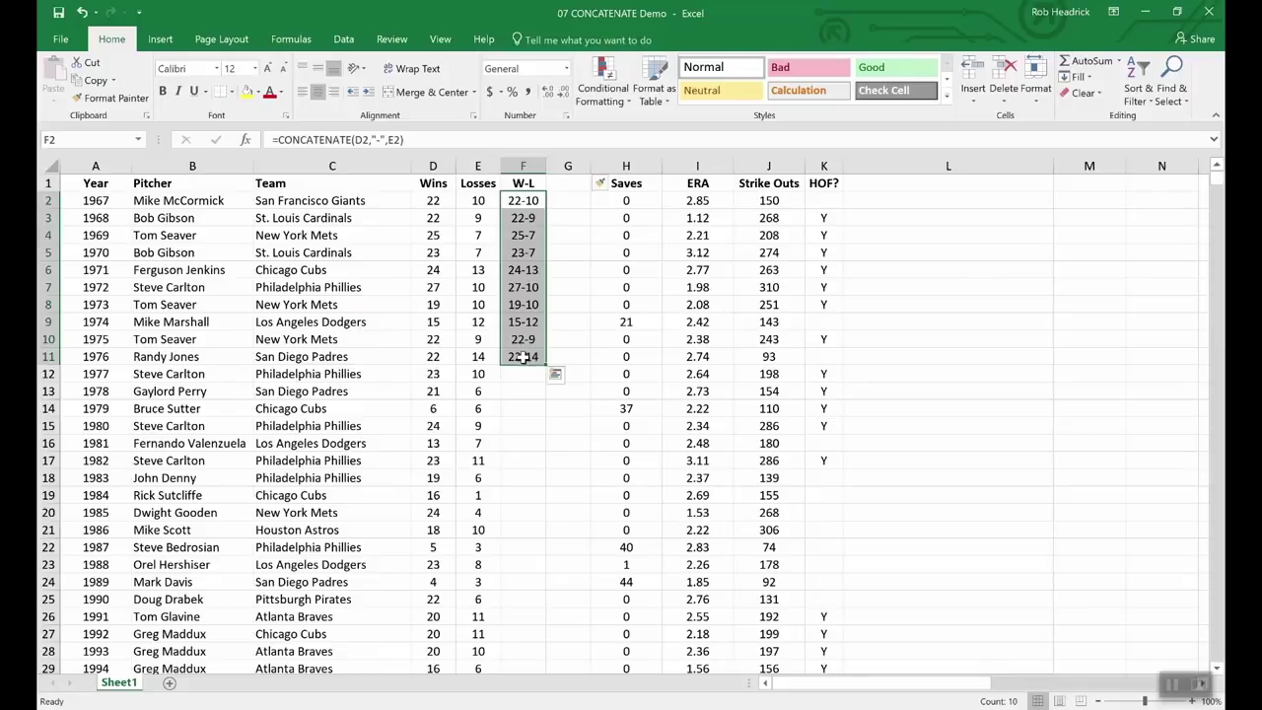
pyautogui.hotkey('ctrl', 'c')
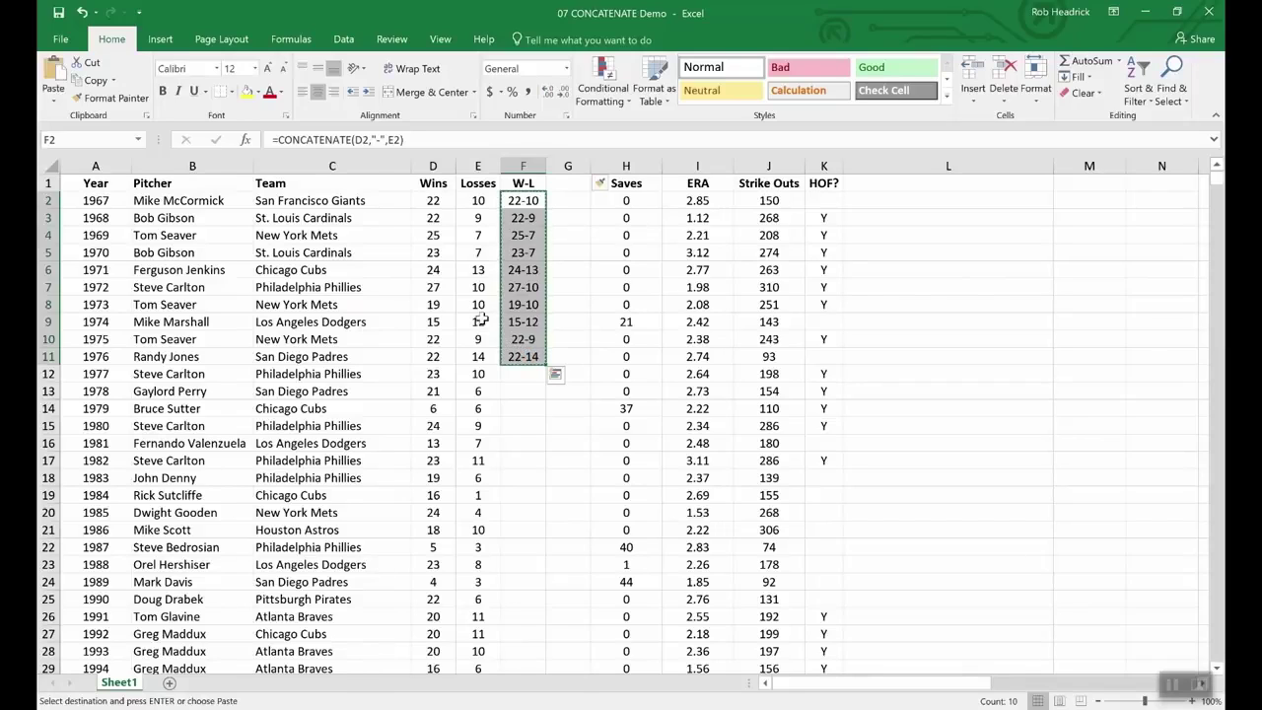
pyautogui.click(54, 99)
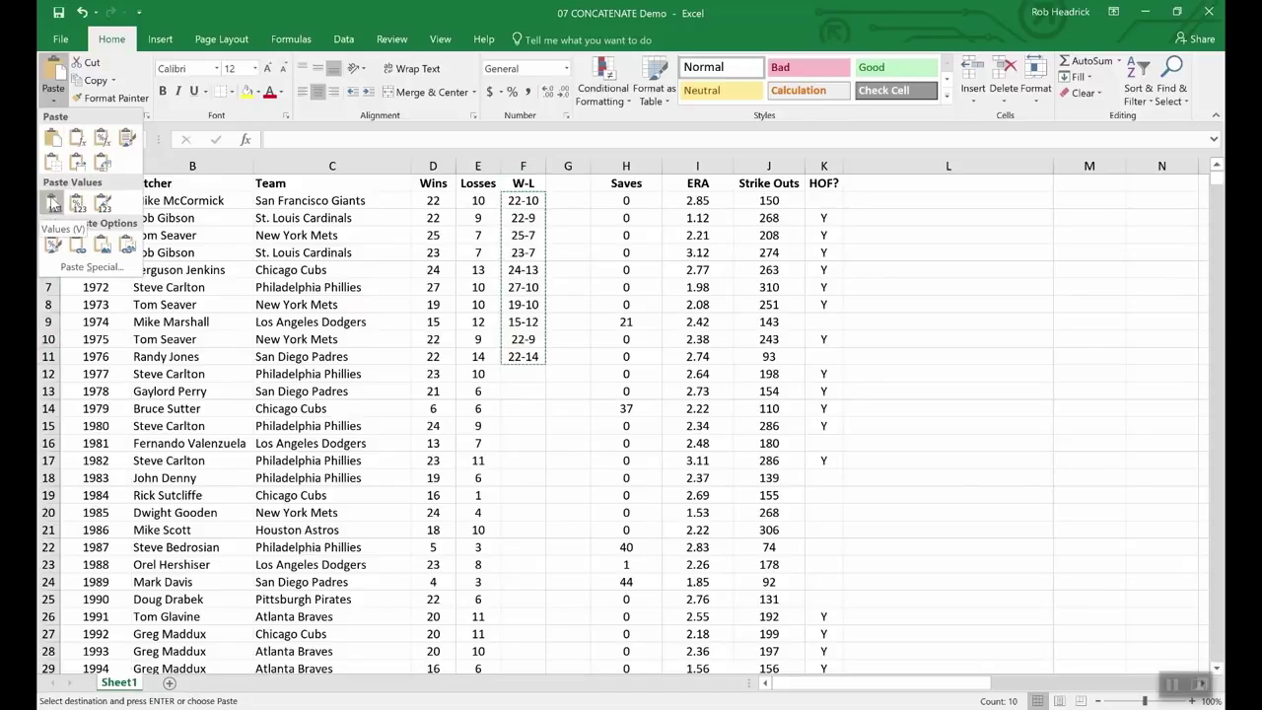
pyautogui.click(568, 201)
pyautogui.moveTo(567, 202); pyautogui.dragTo(567, 357)
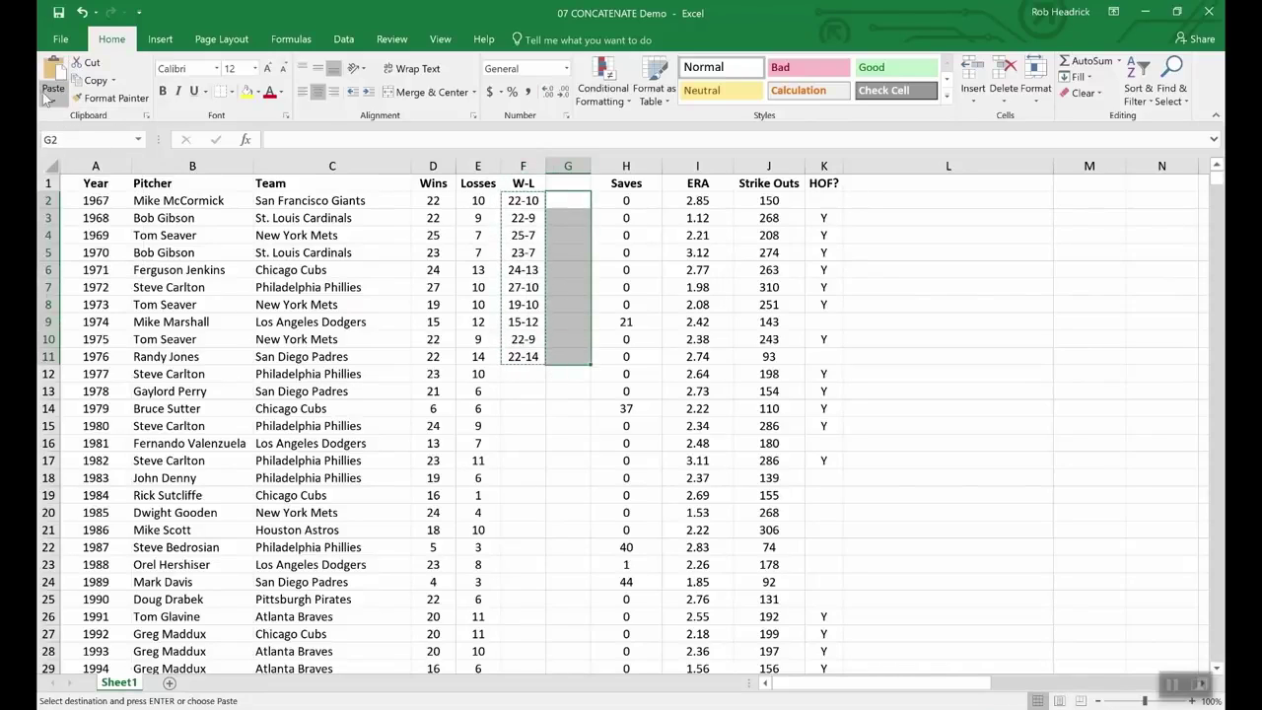
pyautogui.click(50, 94)
pyautogui.click(54, 205)
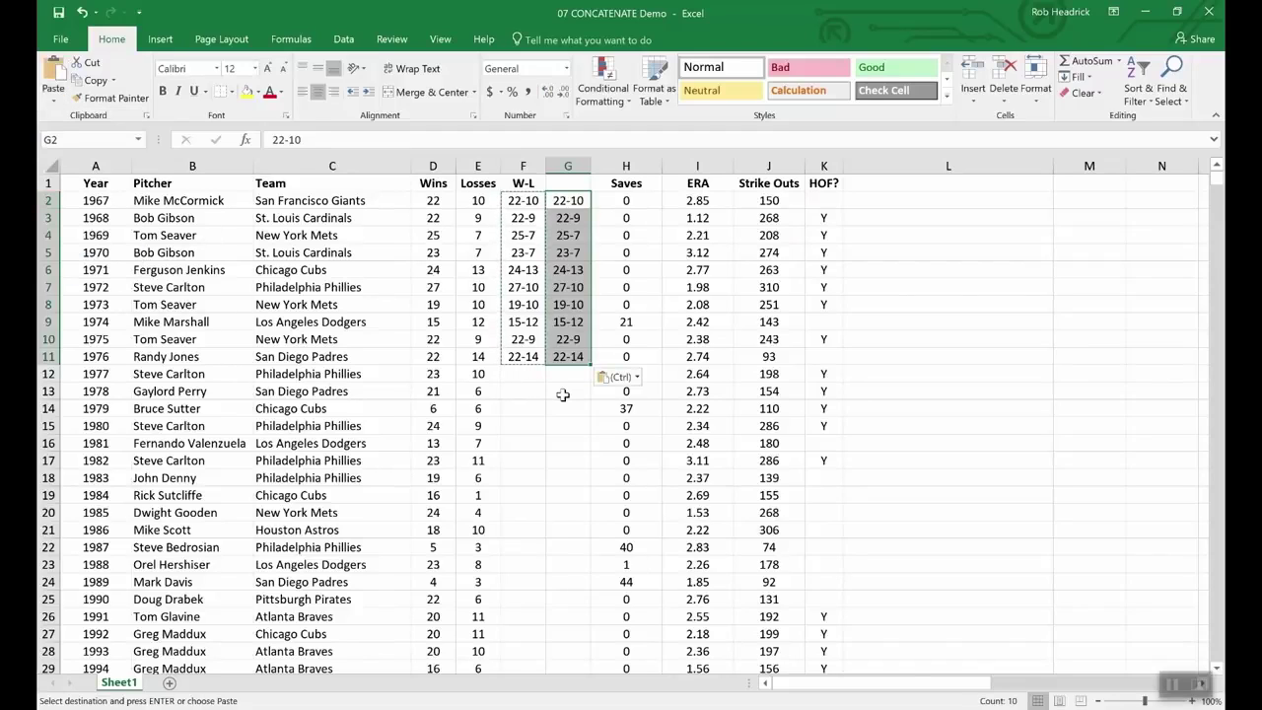
pyautogui.click(562, 394)
pyautogui.click(512, 248)
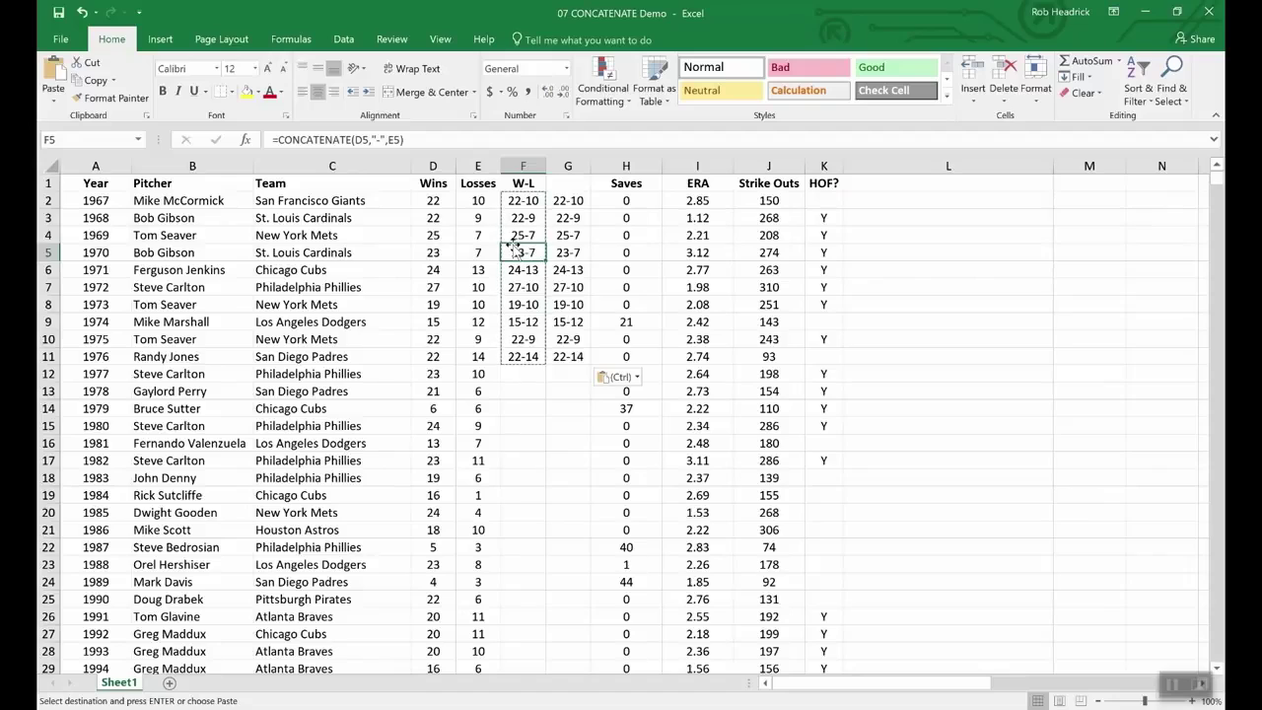
# Step: Inspect the row 5 pasted value and the 1977-1979 Wins and Losses cells
pyautogui.click(569, 253)
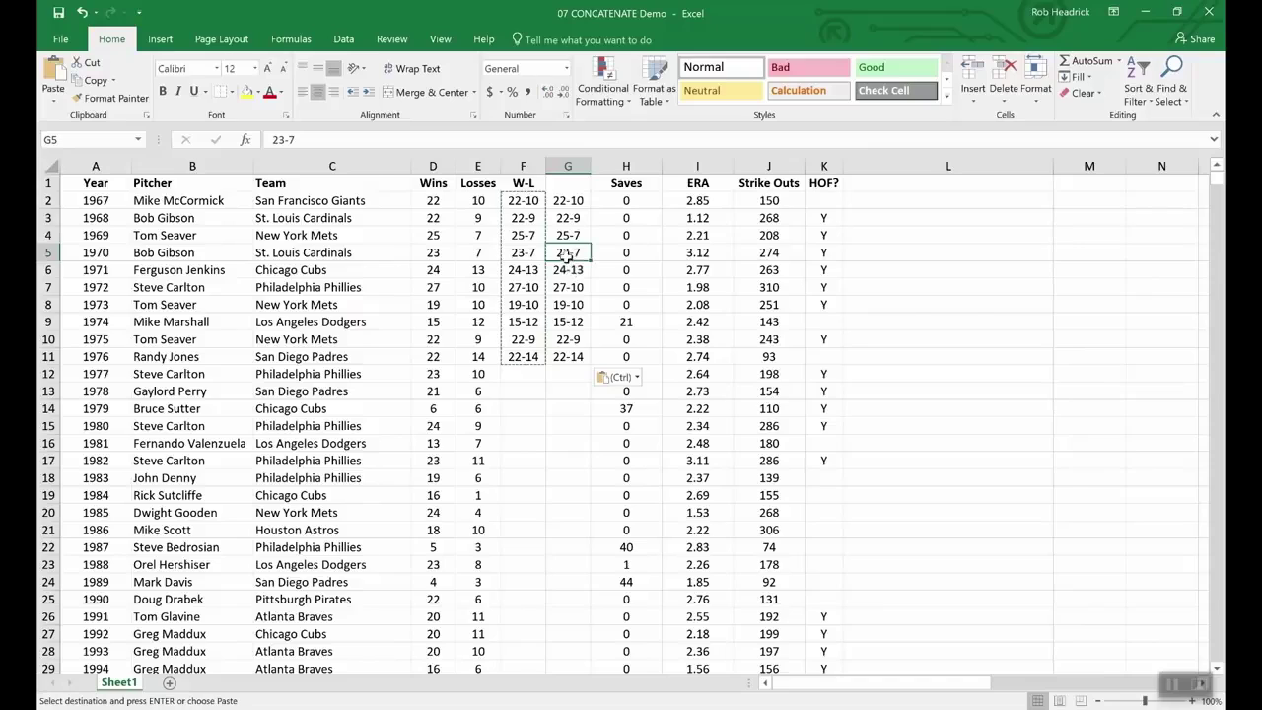
pyautogui.click(429, 408)
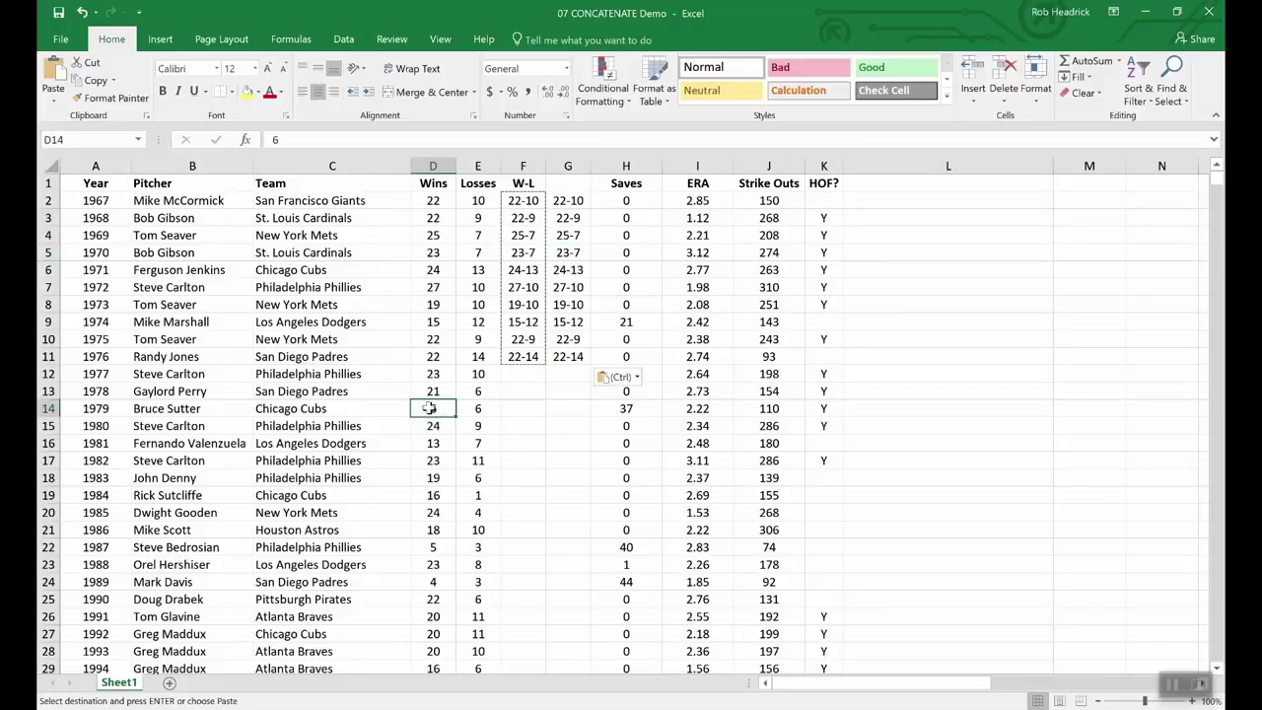
pyautogui.click(435, 389)
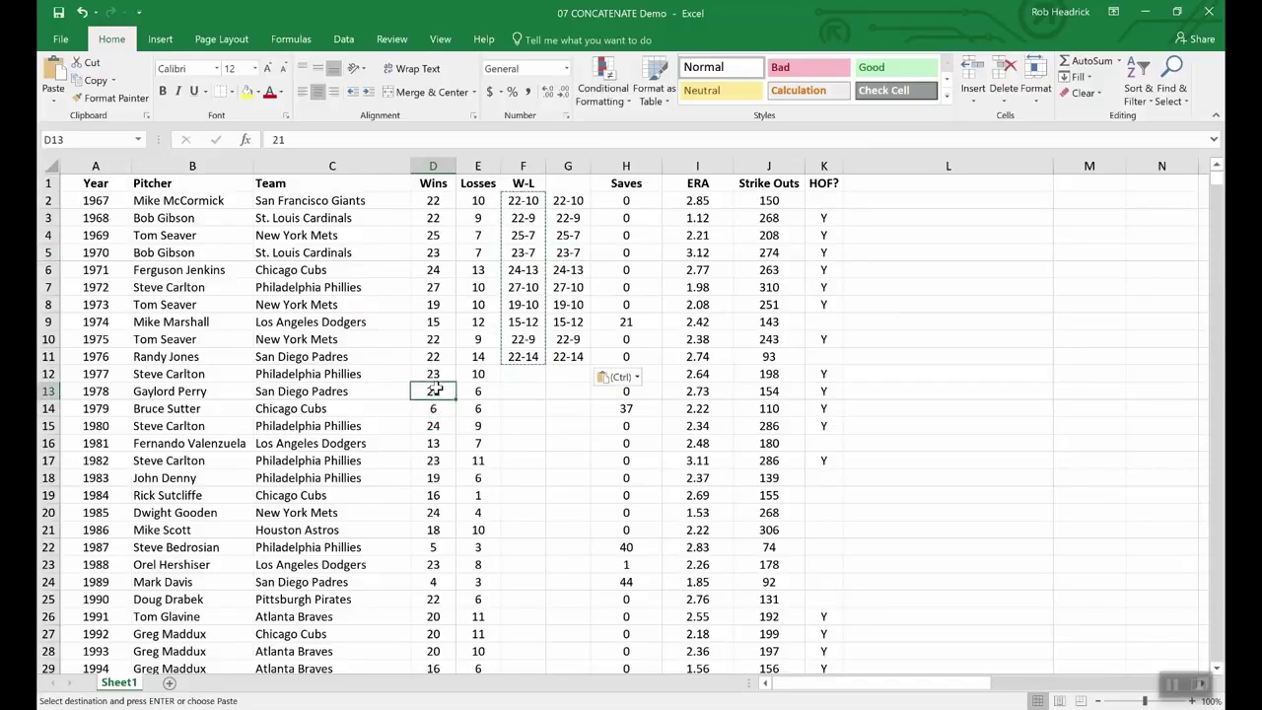
pyautogui.click(491, 391)
pyautogui.click(484, 374)
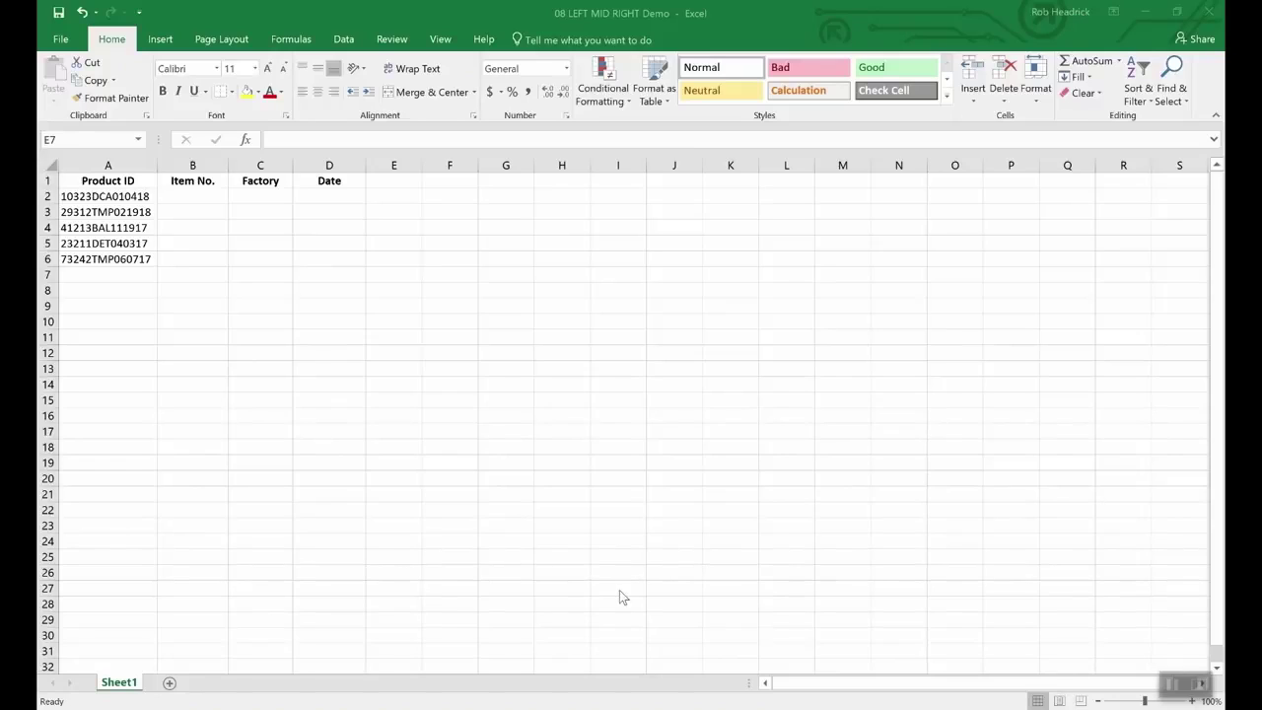
pyautogui.click(568, 507)
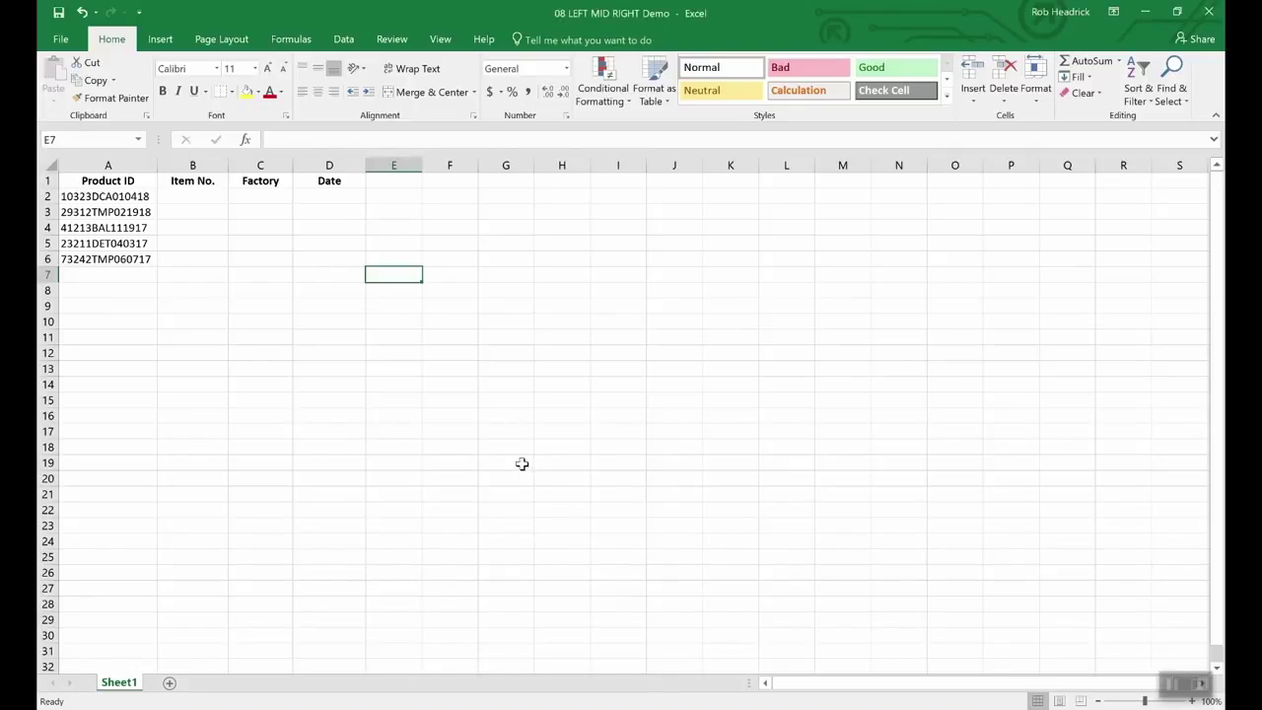
pyautogui.click(136, 198)
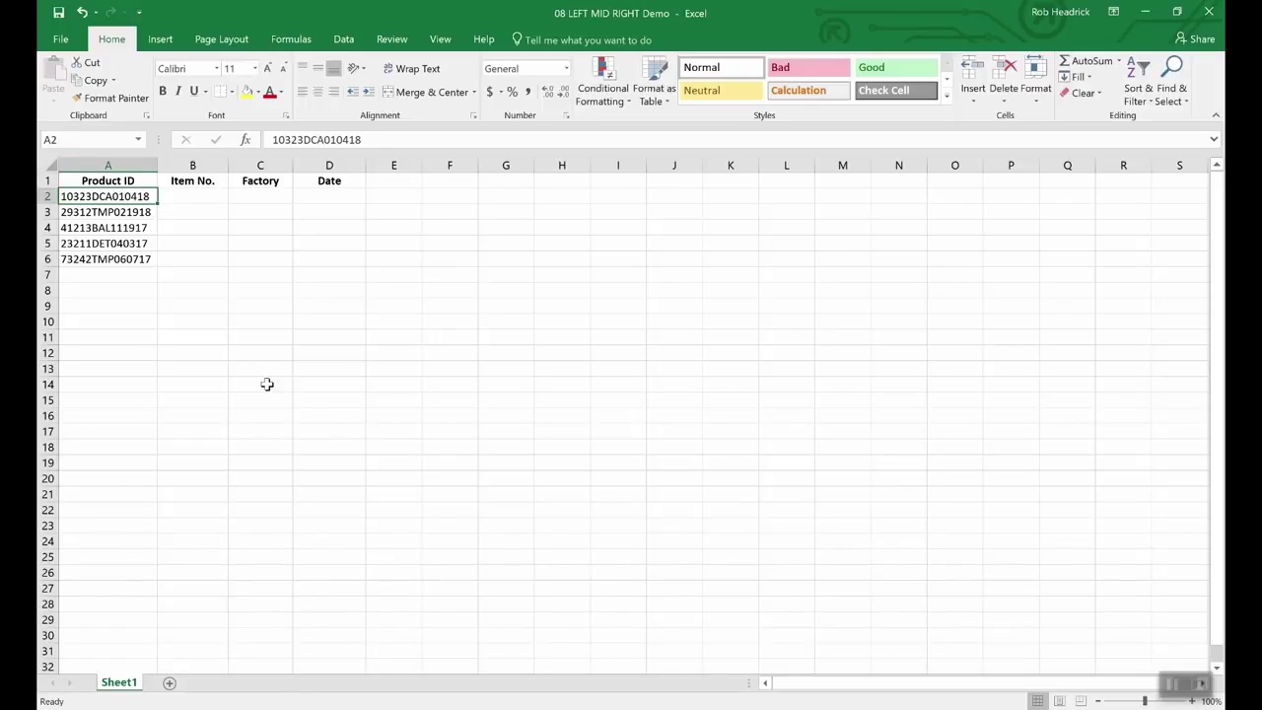
# Step: Enter =RIGHT(A2,6) in D2 so the first Date shows 010418
pyautogui.click(333, 198)
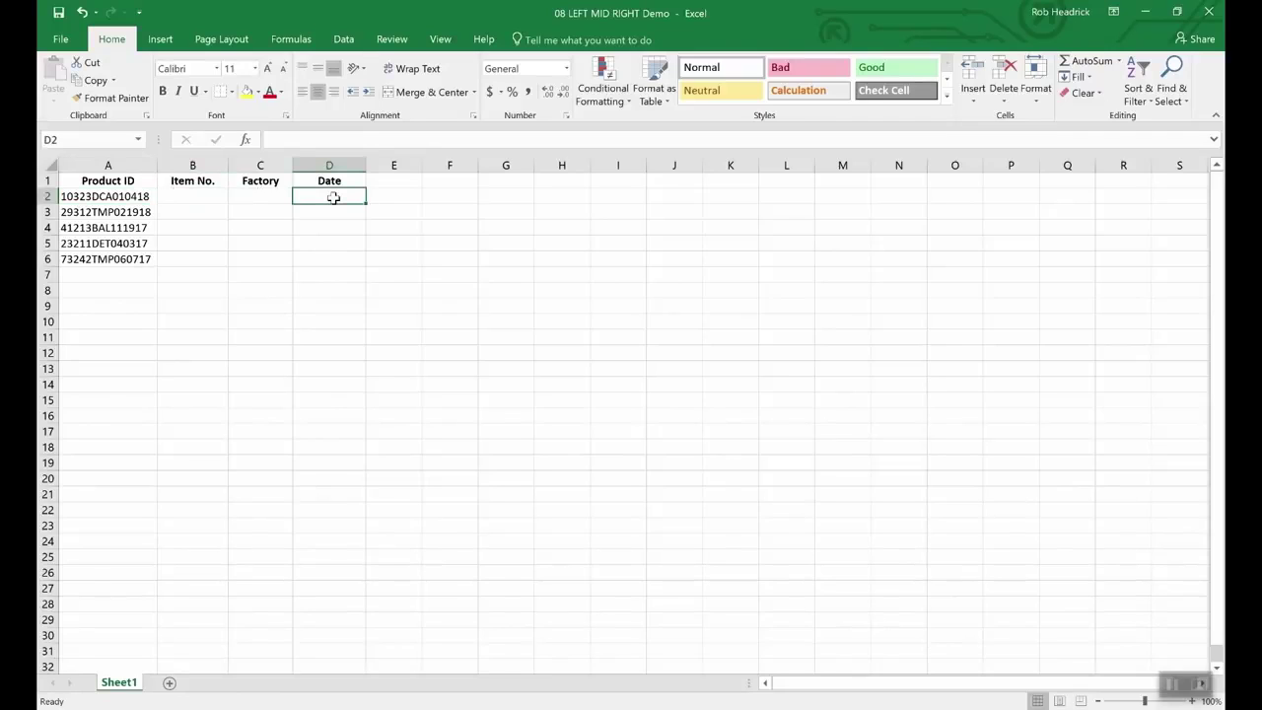
pyautogui.write('=righ')
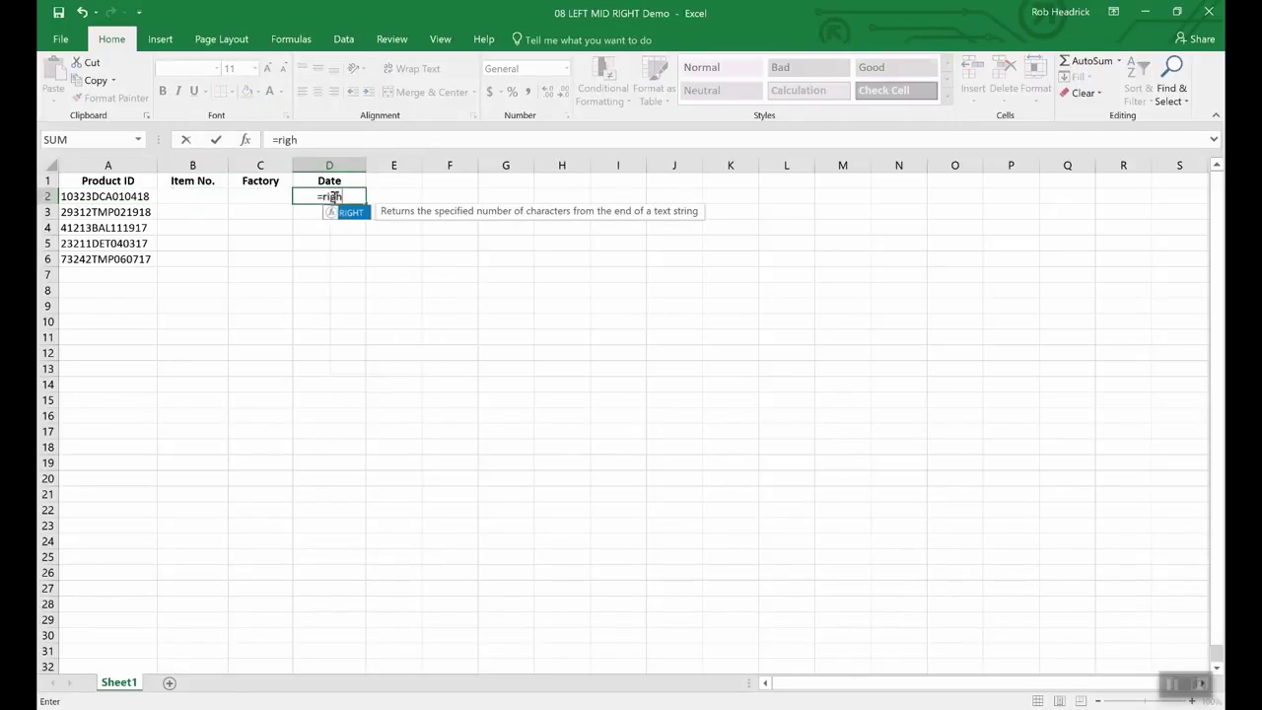
pyautogui.write('t(')
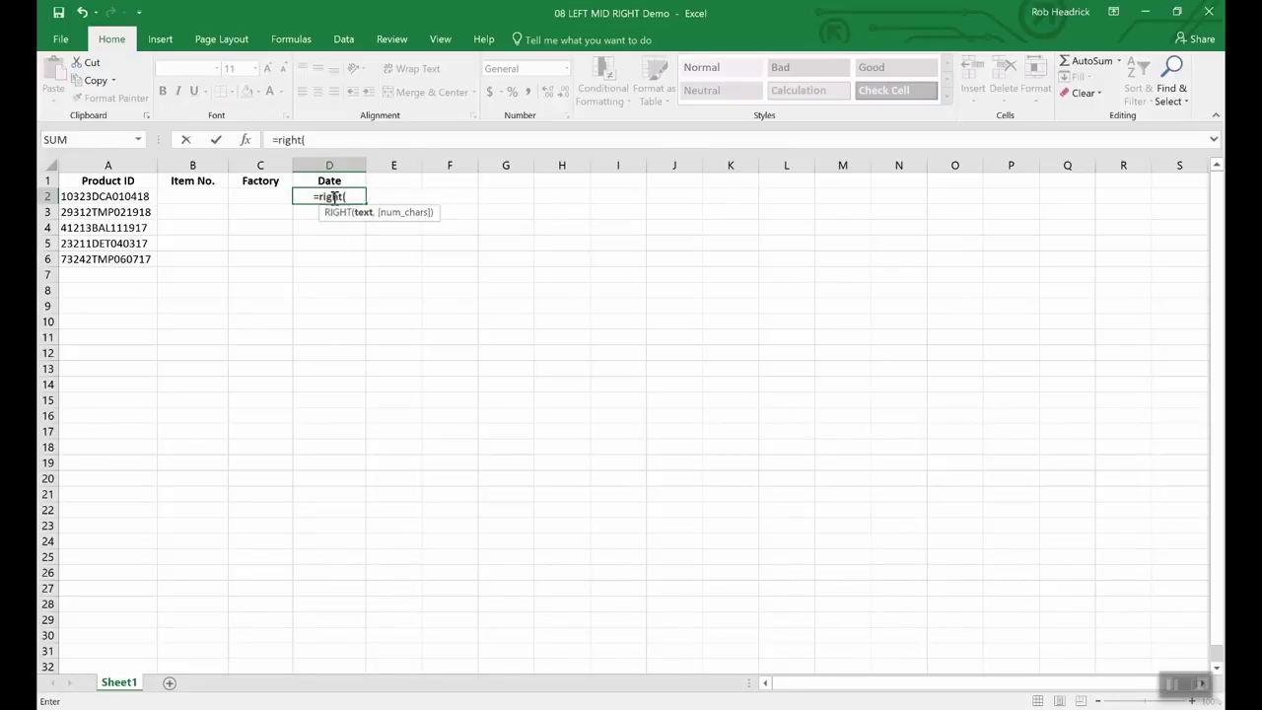
pyautogui.write('a2')
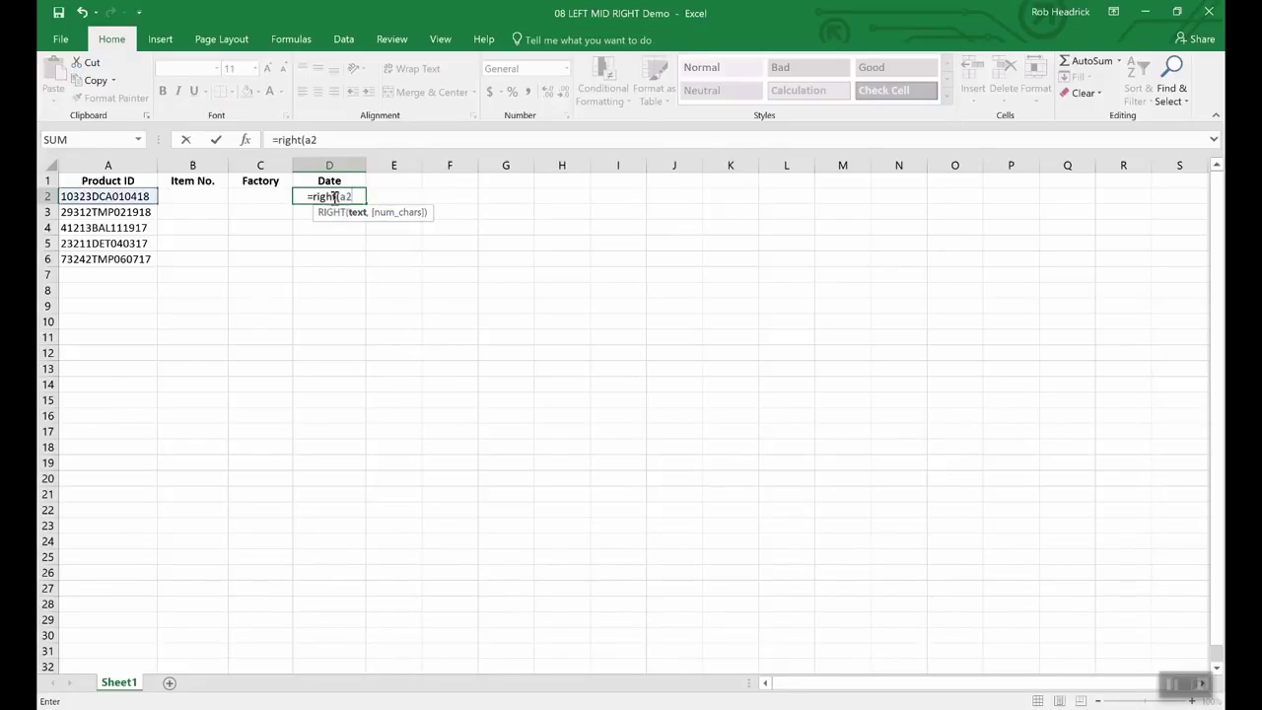
pyautogui.write(',')
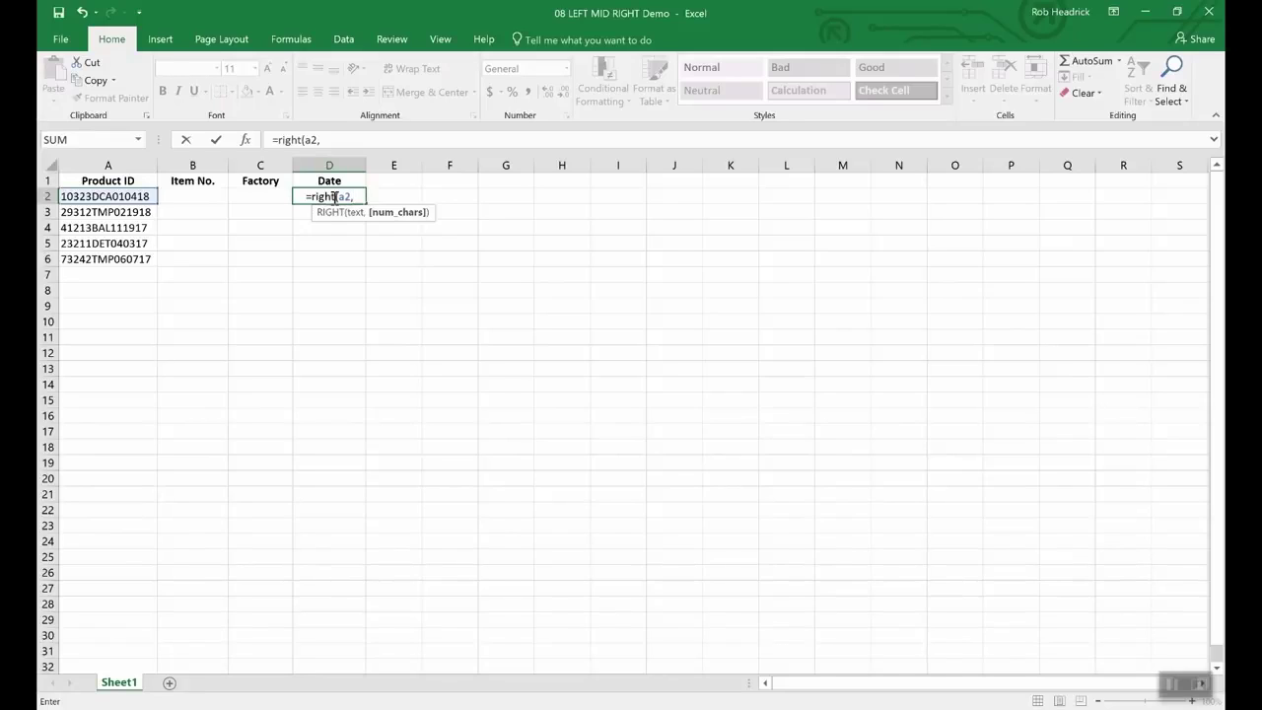
pyautogui.write('6')
pyautogui.press('Return')
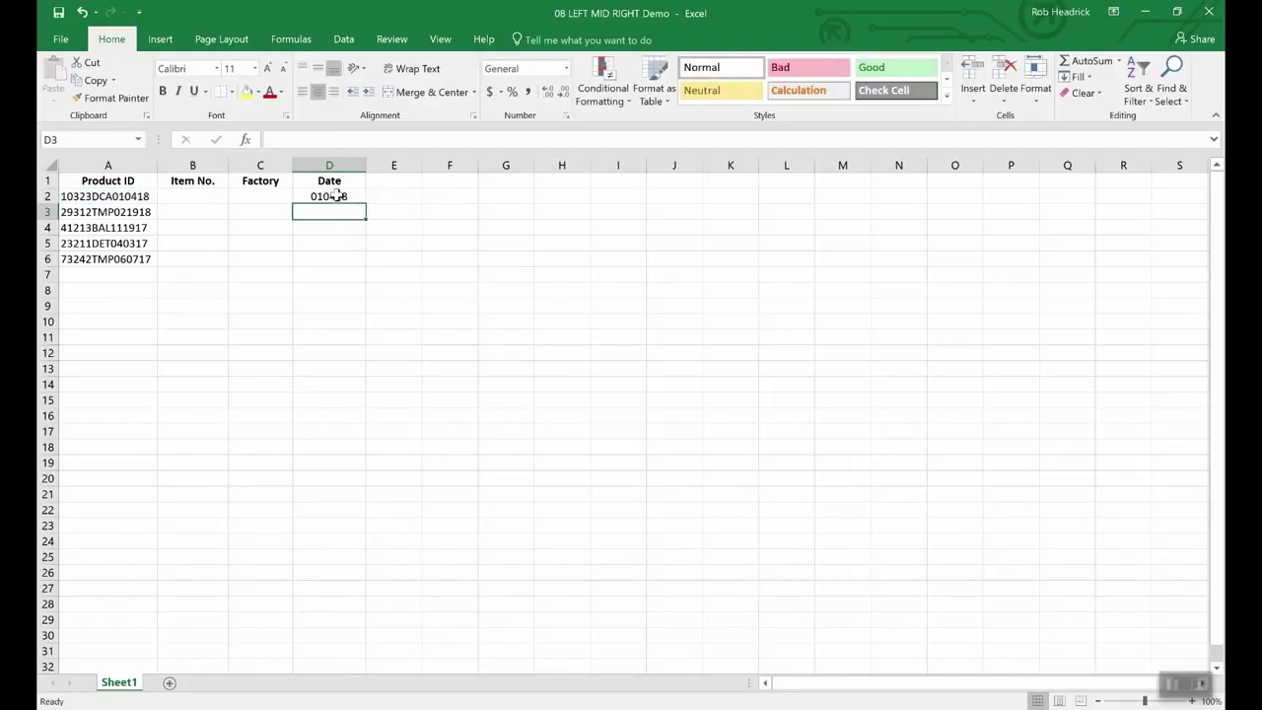
pyautogui.click(336, 196)
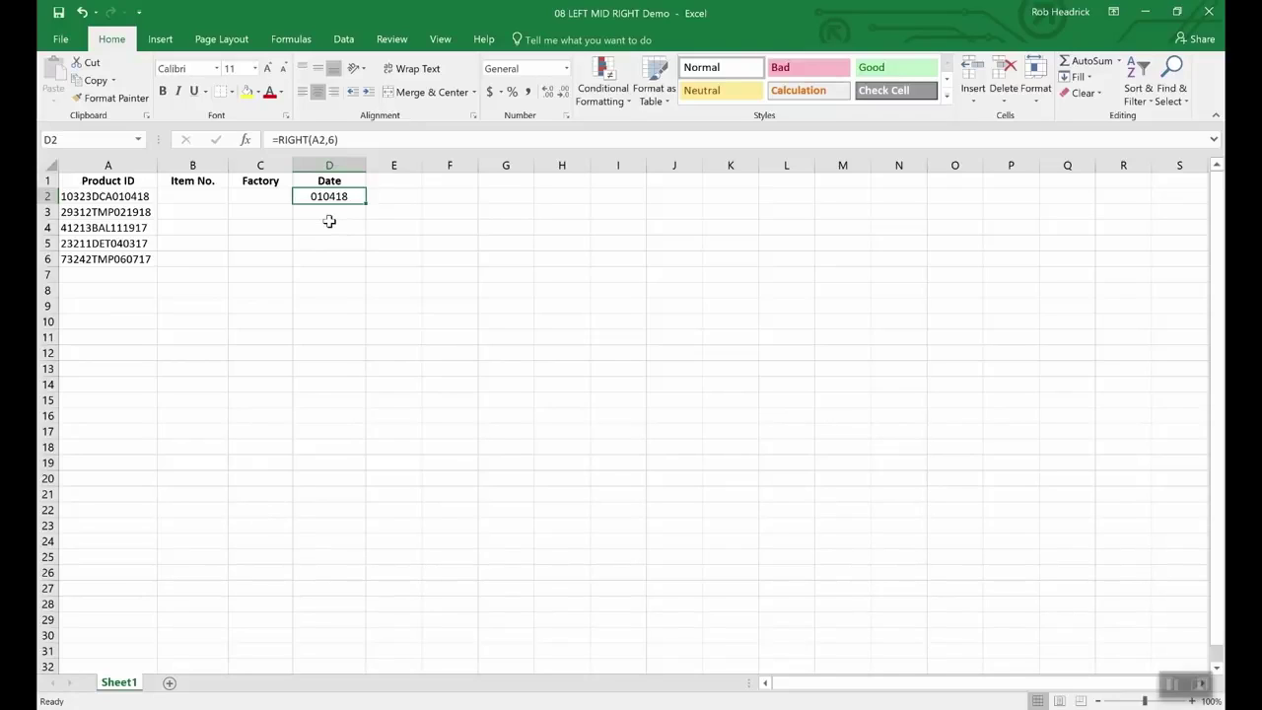
# Step: Enter =LEFT(A2,5) in B2 so the first Item No. shows 10323
pyautogui.click(197, 197)
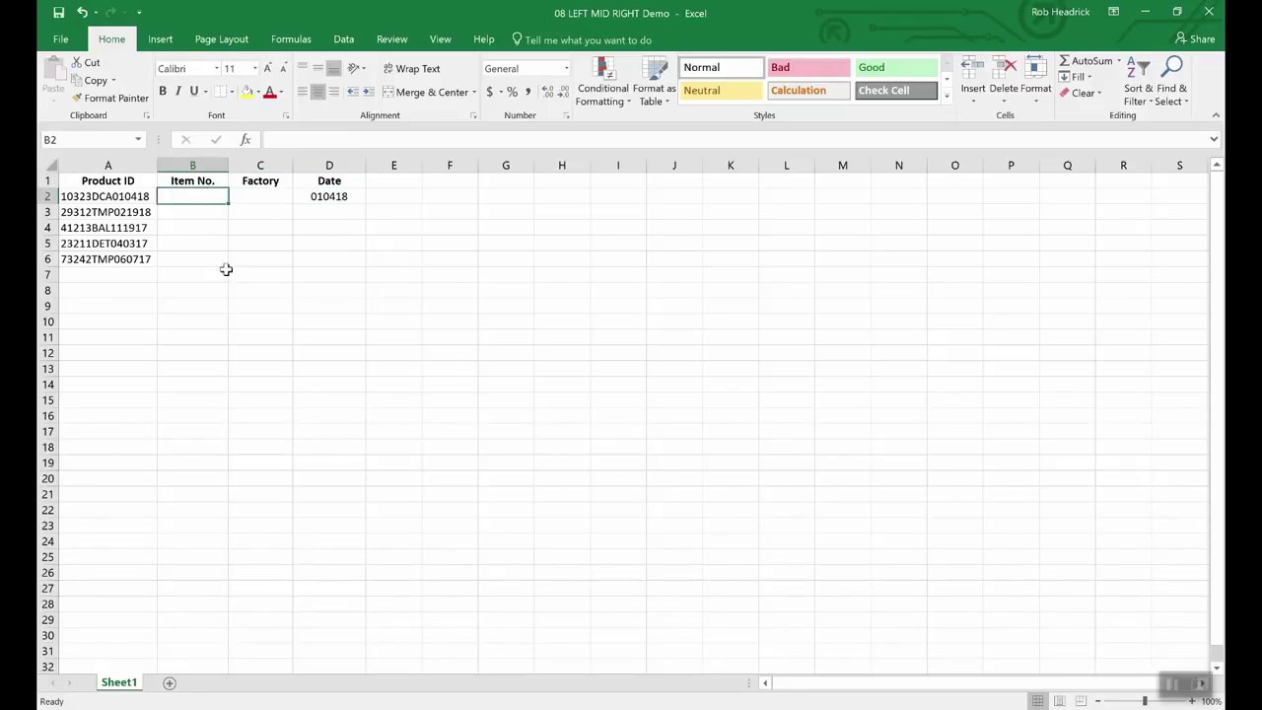
pyautogui.write('=left(a')
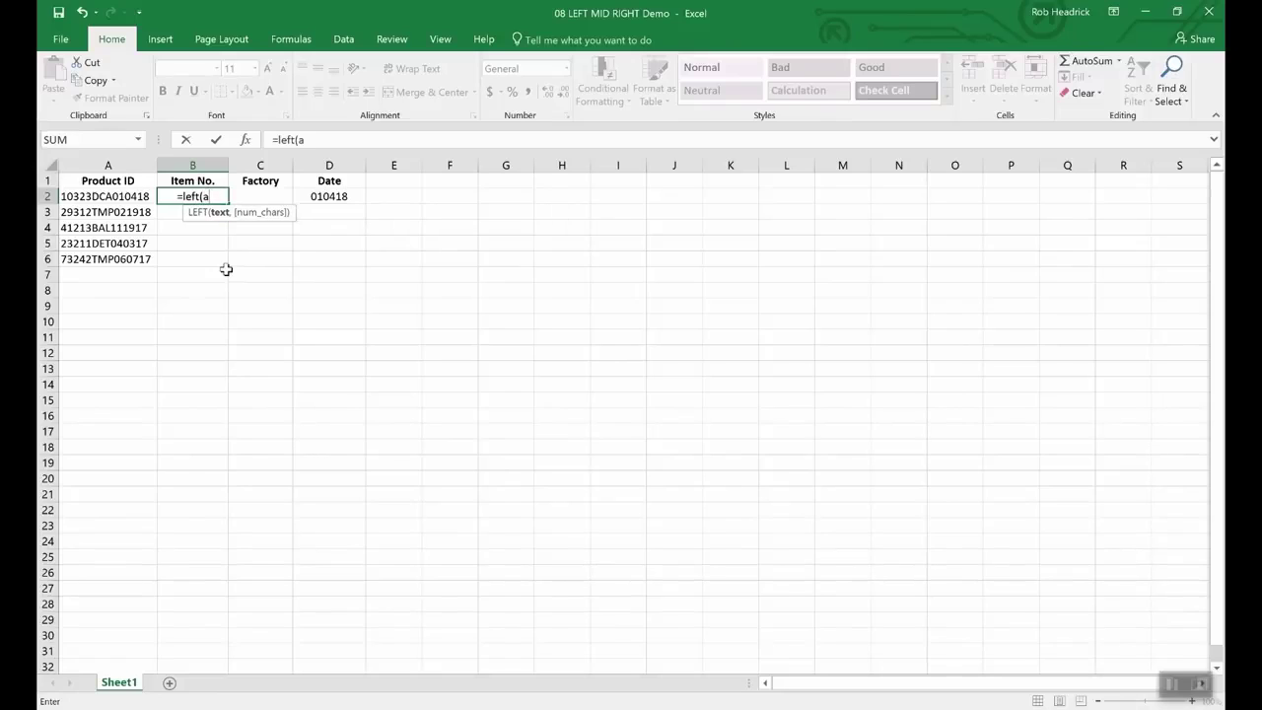
pyautogui.write('2')
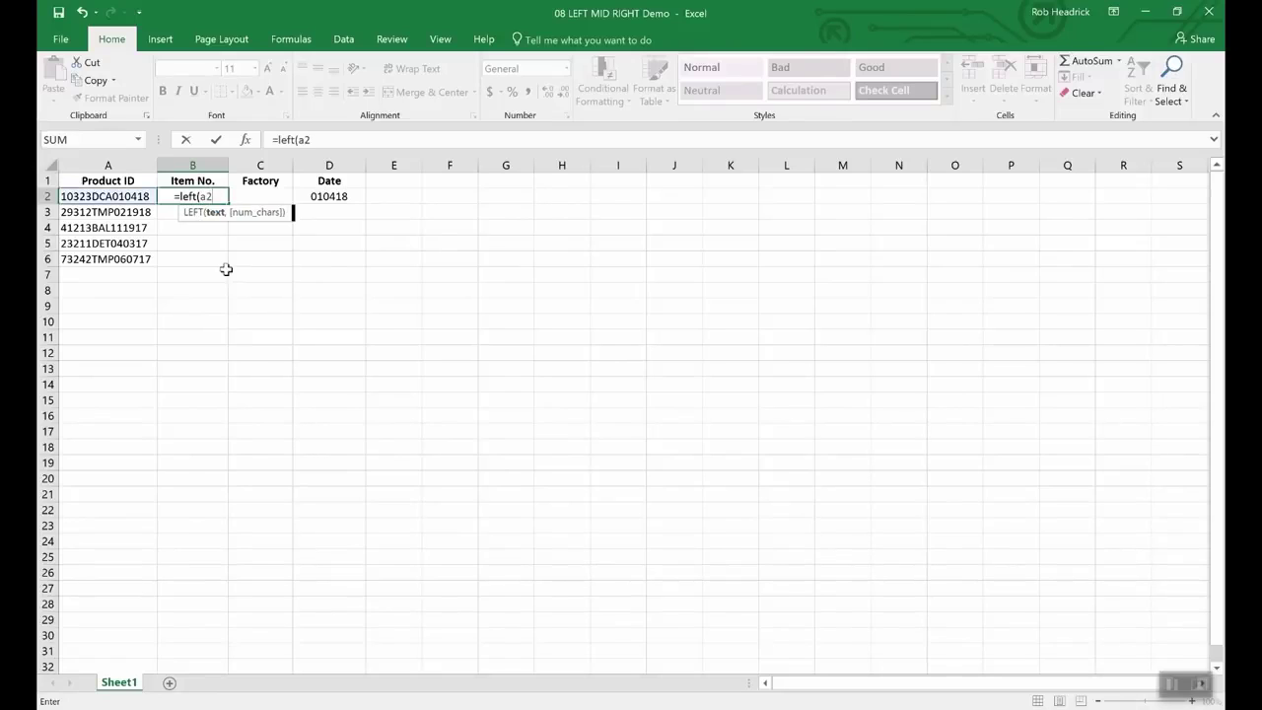
pyautogui.write(',5')
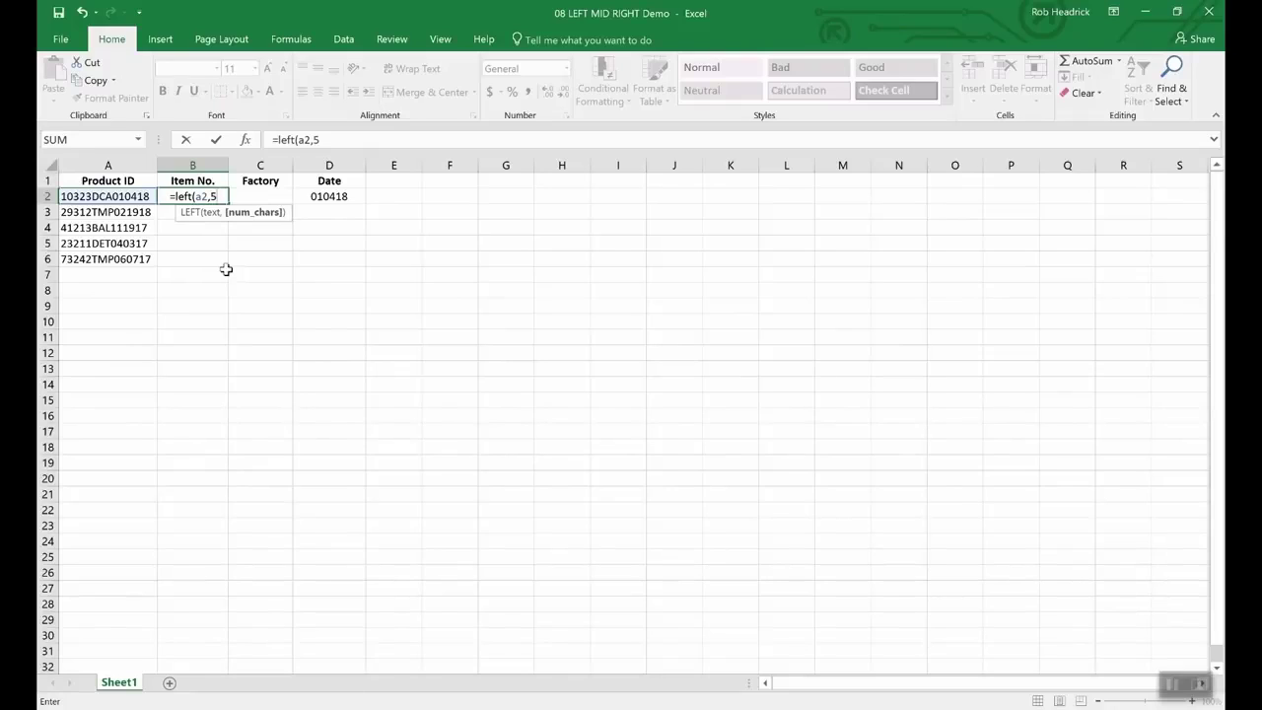
pyautogui.write(')')
pyautogui.press('Return')
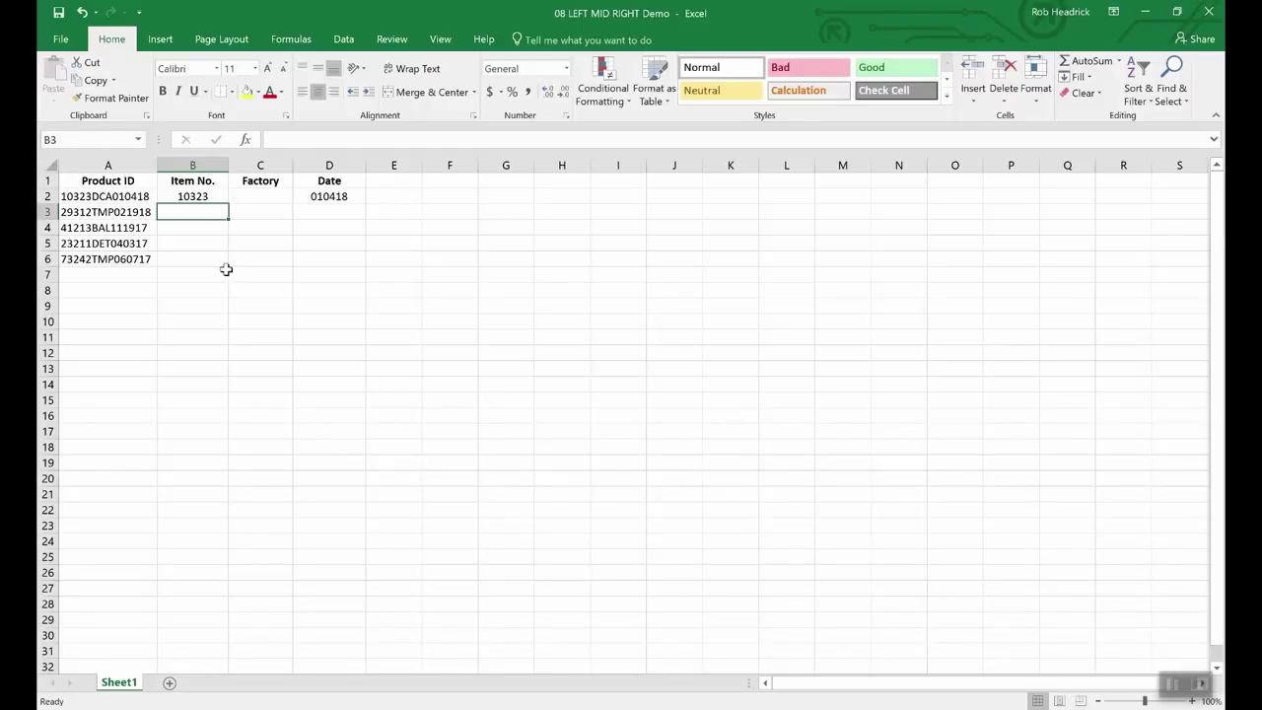
pyautogui.press('Up')
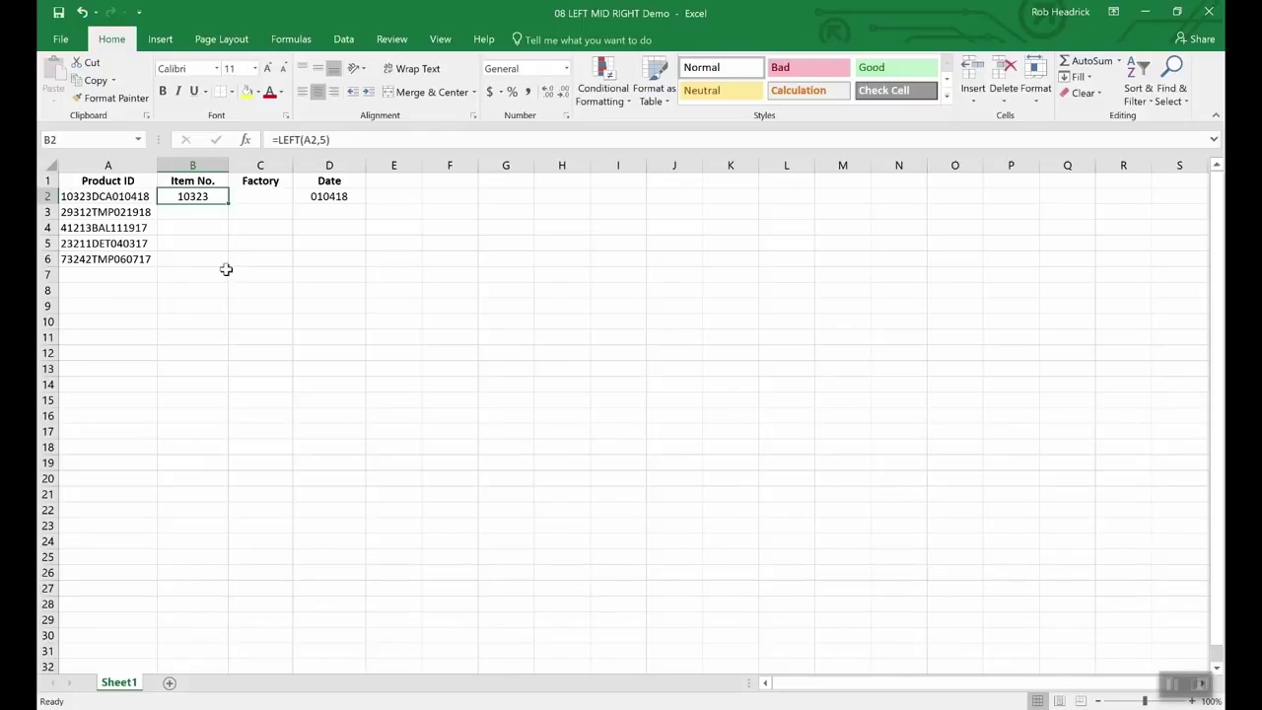
pyautogui.press('Right')
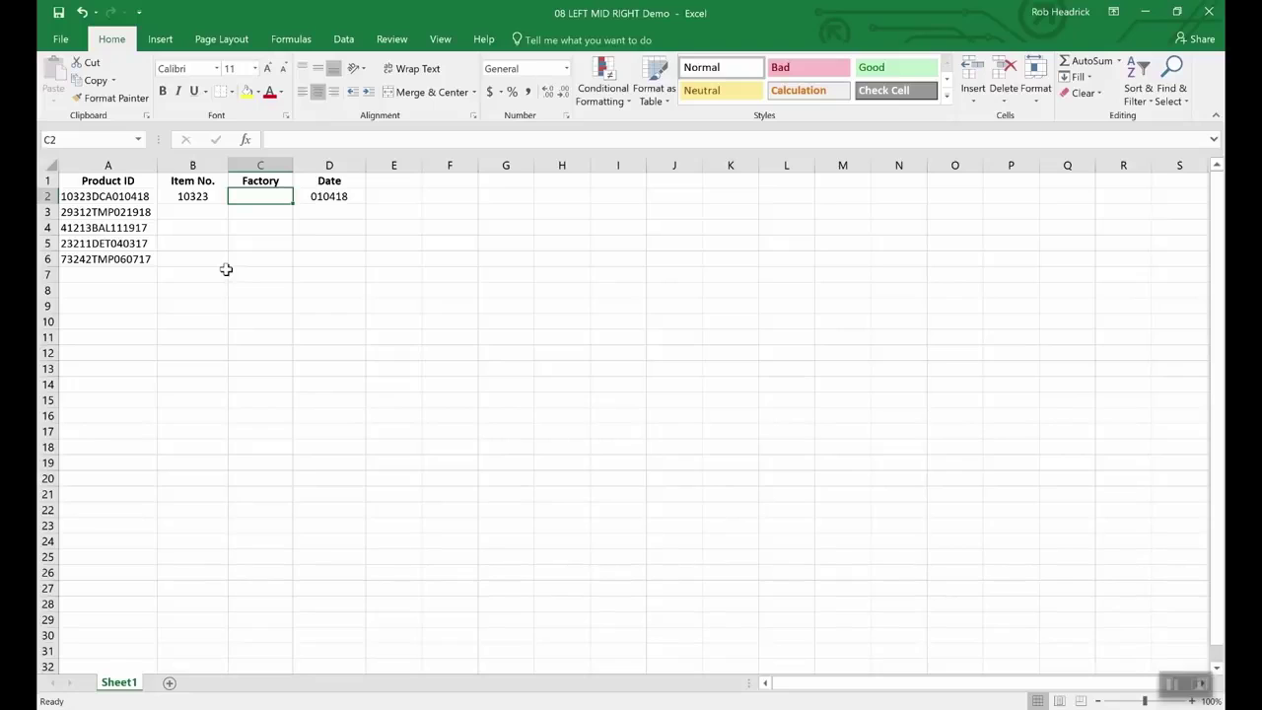
# Step: Enter =MID(A2,6,3) in C2 so the first Factory shows DCA
pyautogui.write('=')
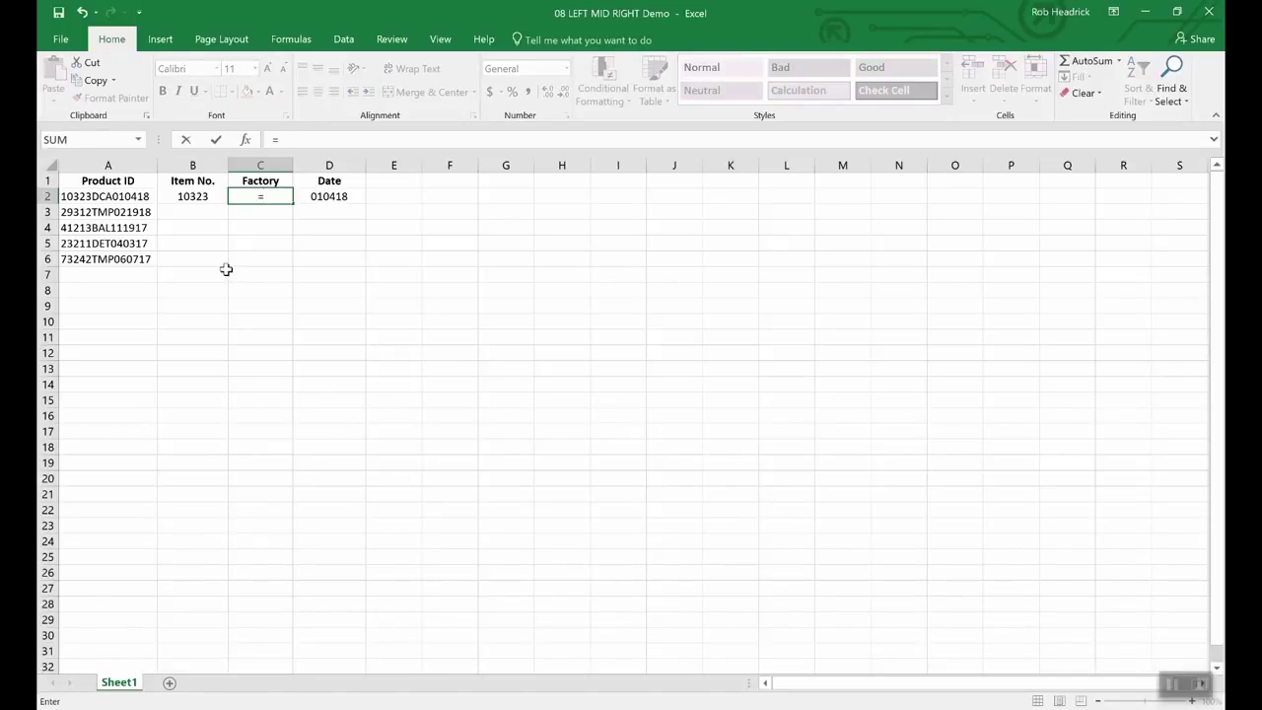
pyautogui.write('mid(a2')
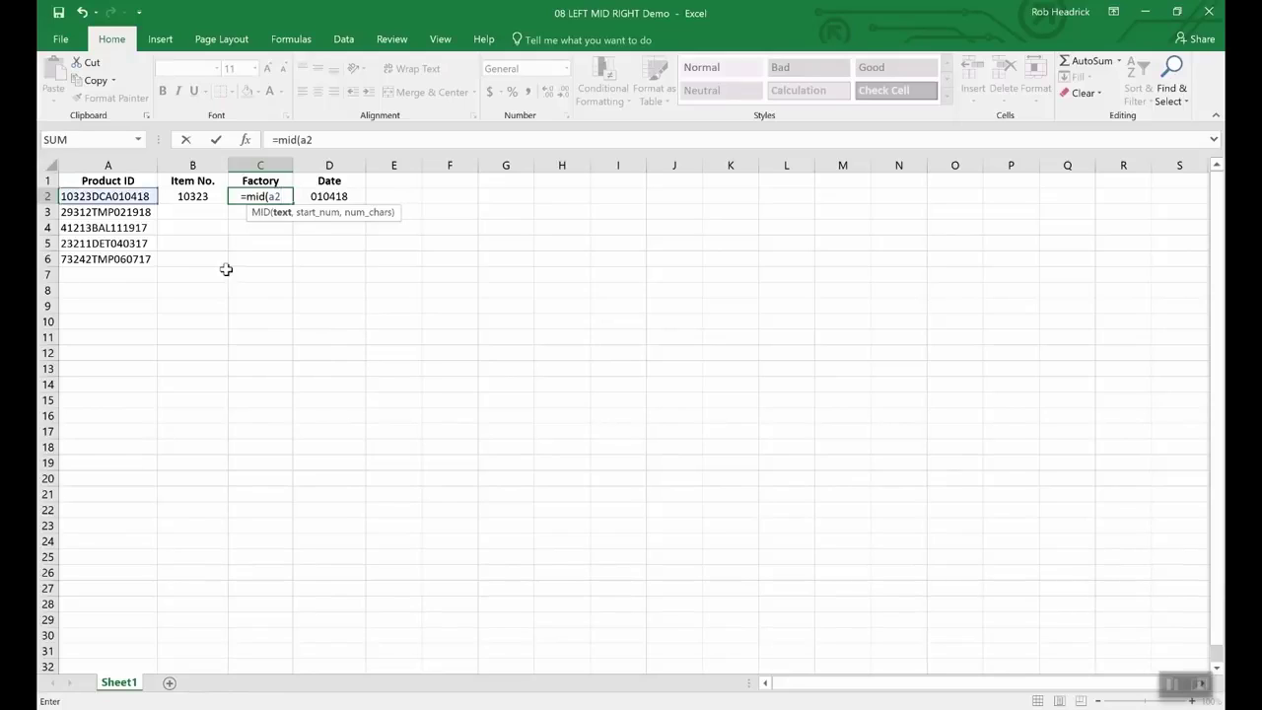
pyautogui.write(',')
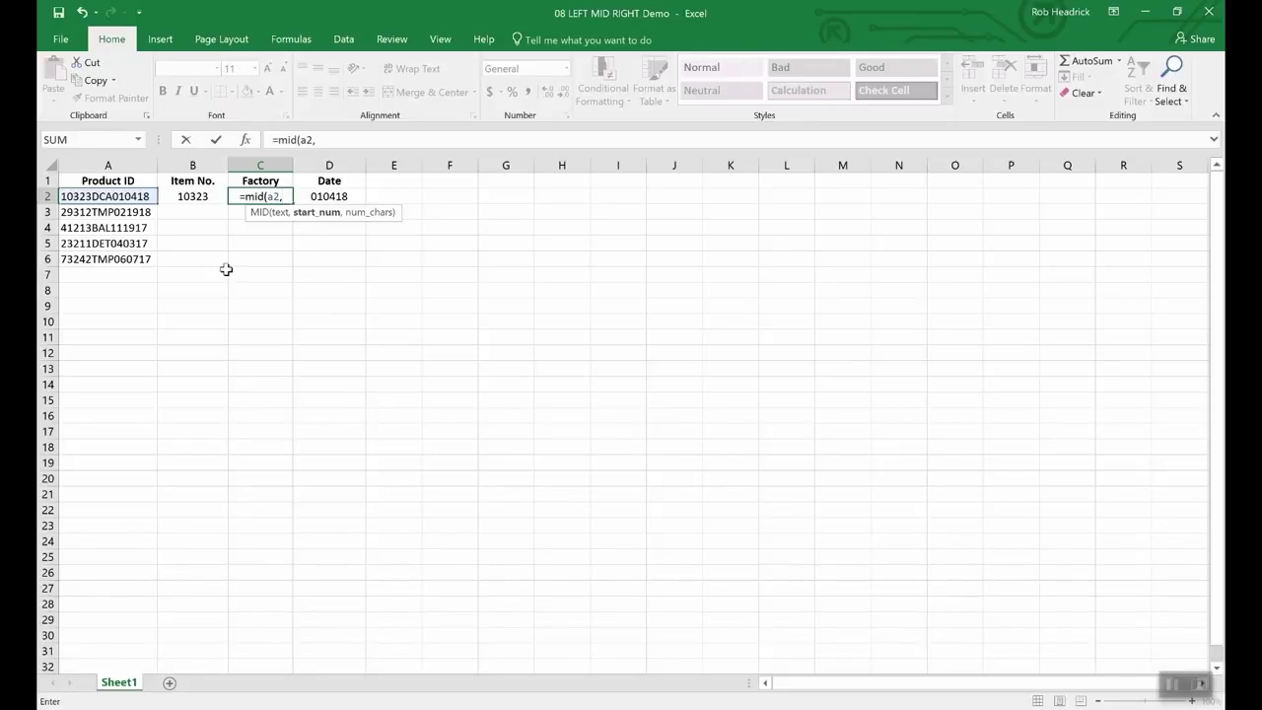
pyautogui.write('6')
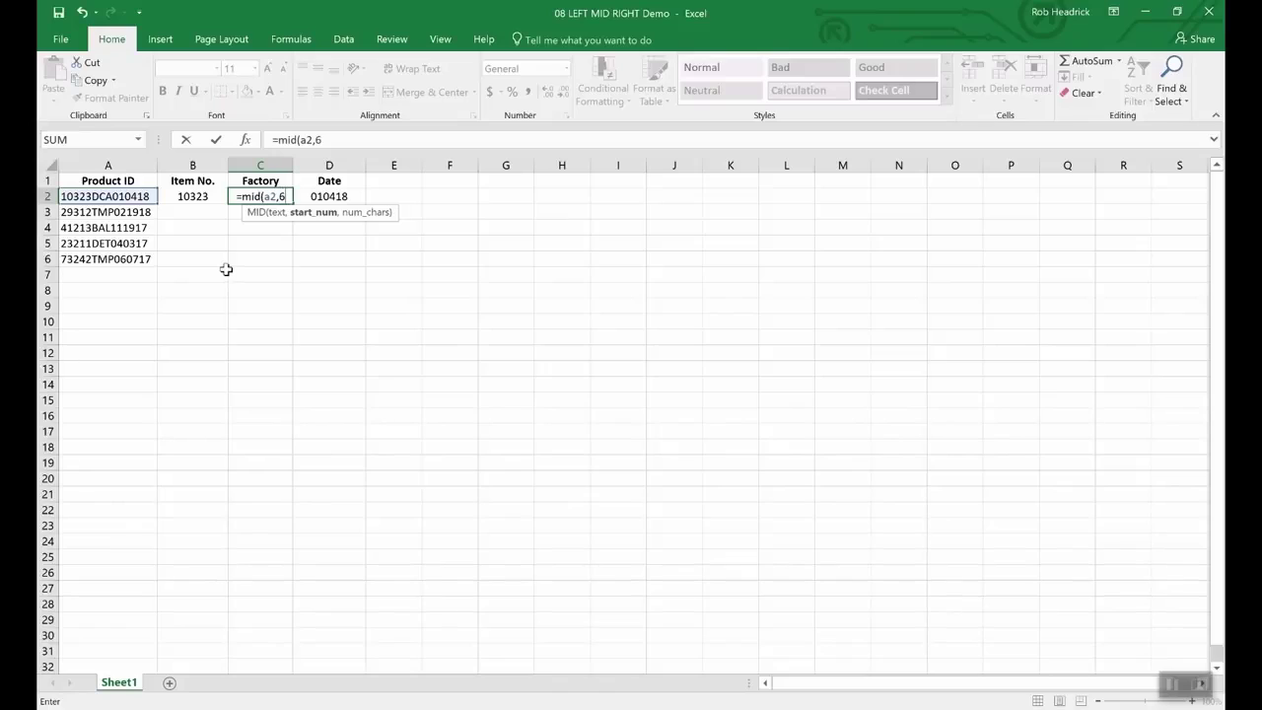
pyautogui.write(',')
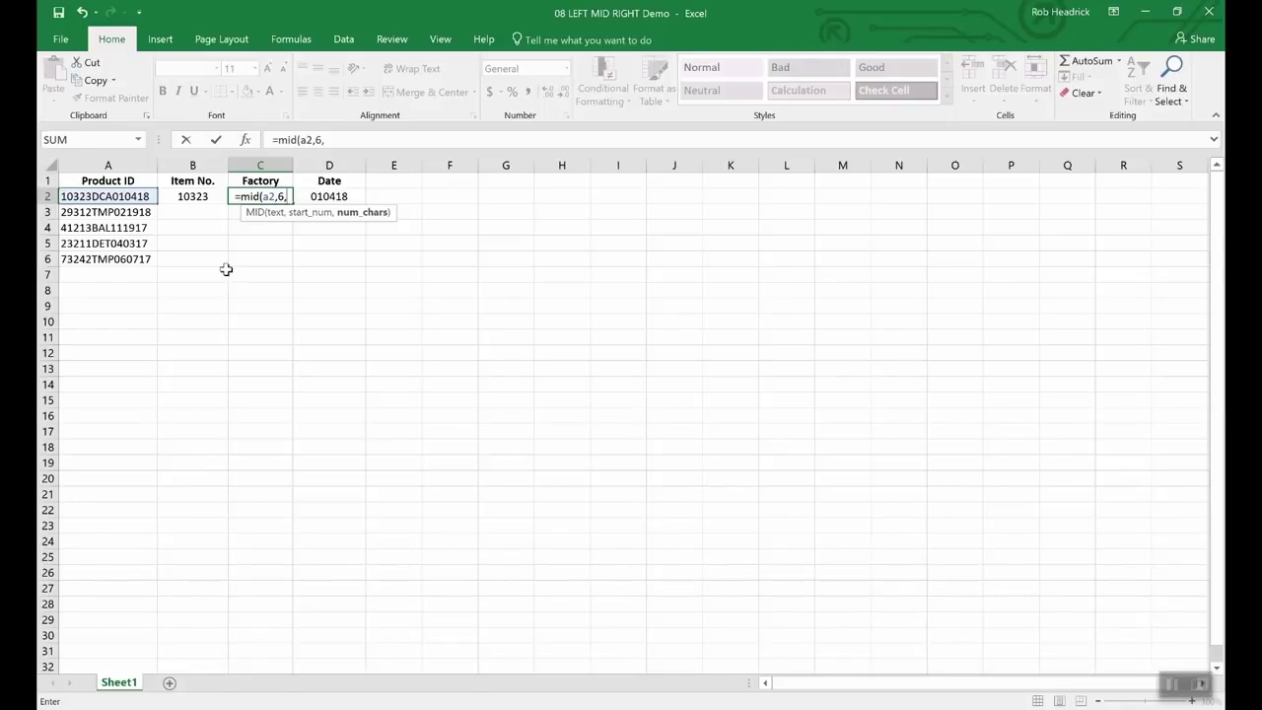
pyautogui.write('3')
pyautogui.press('Return')
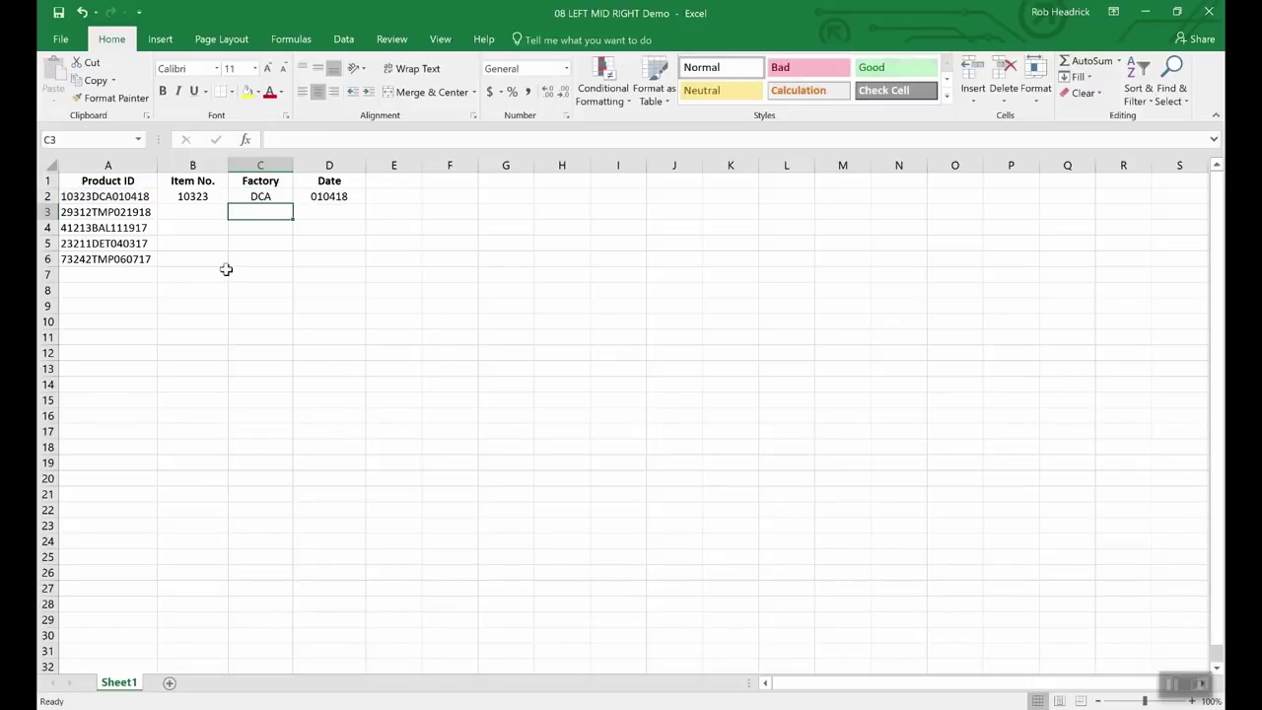
# Step: Fill the C2 MID formula down to C6 to return TMP, BAL, DET and TMP
pyautogui.click(262, 195)
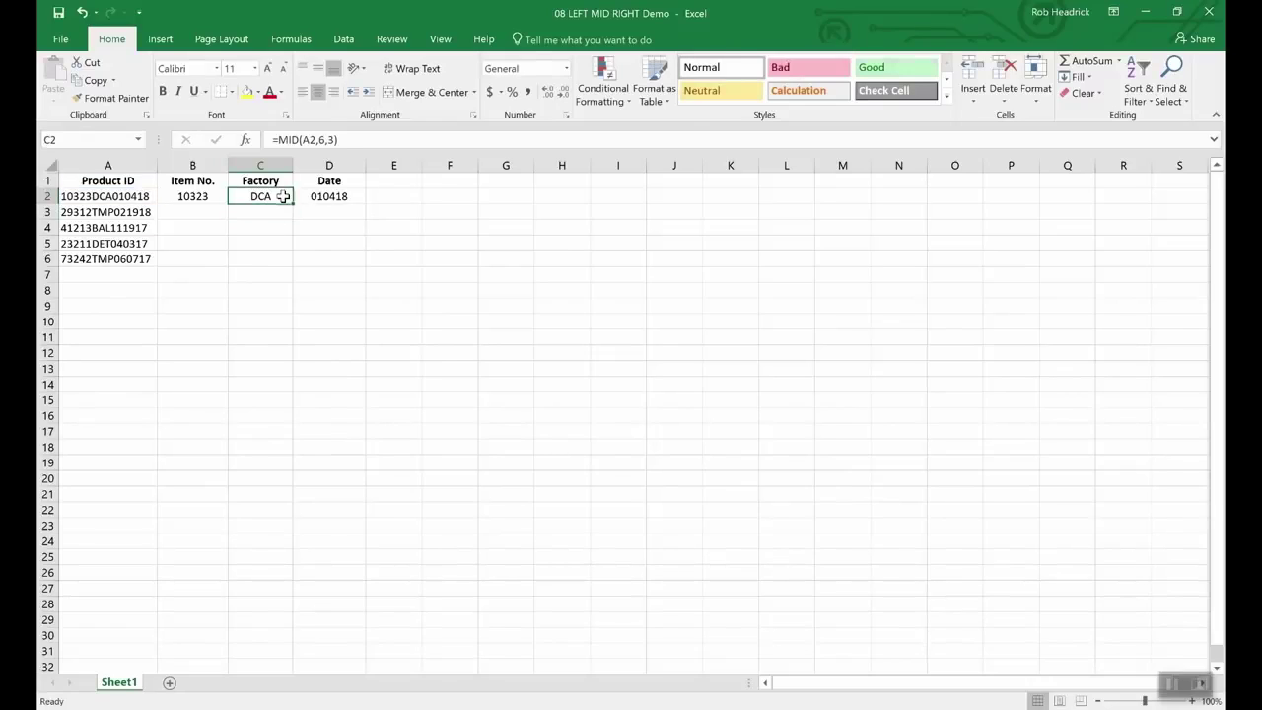
pyautogui.moveTo(292, 203); pyautogui.dragTo(288, 266)
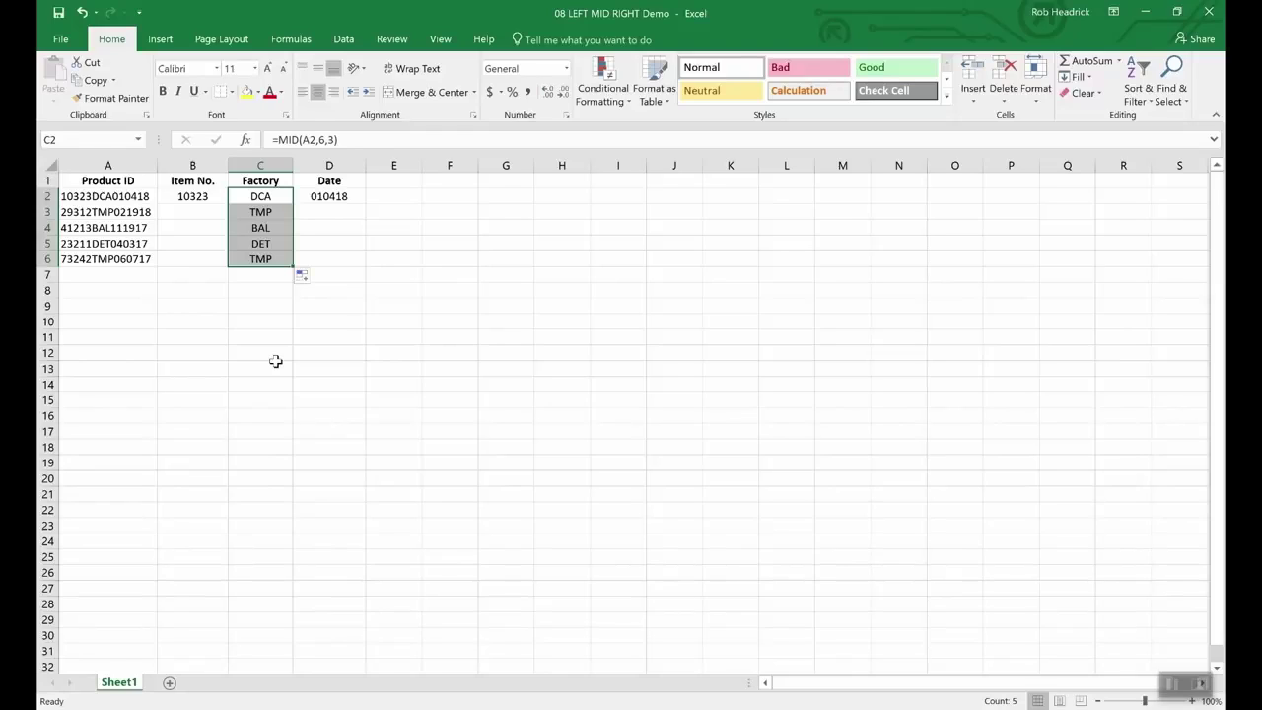
pyautogui.press('Left')
pyautogui.press('Left')
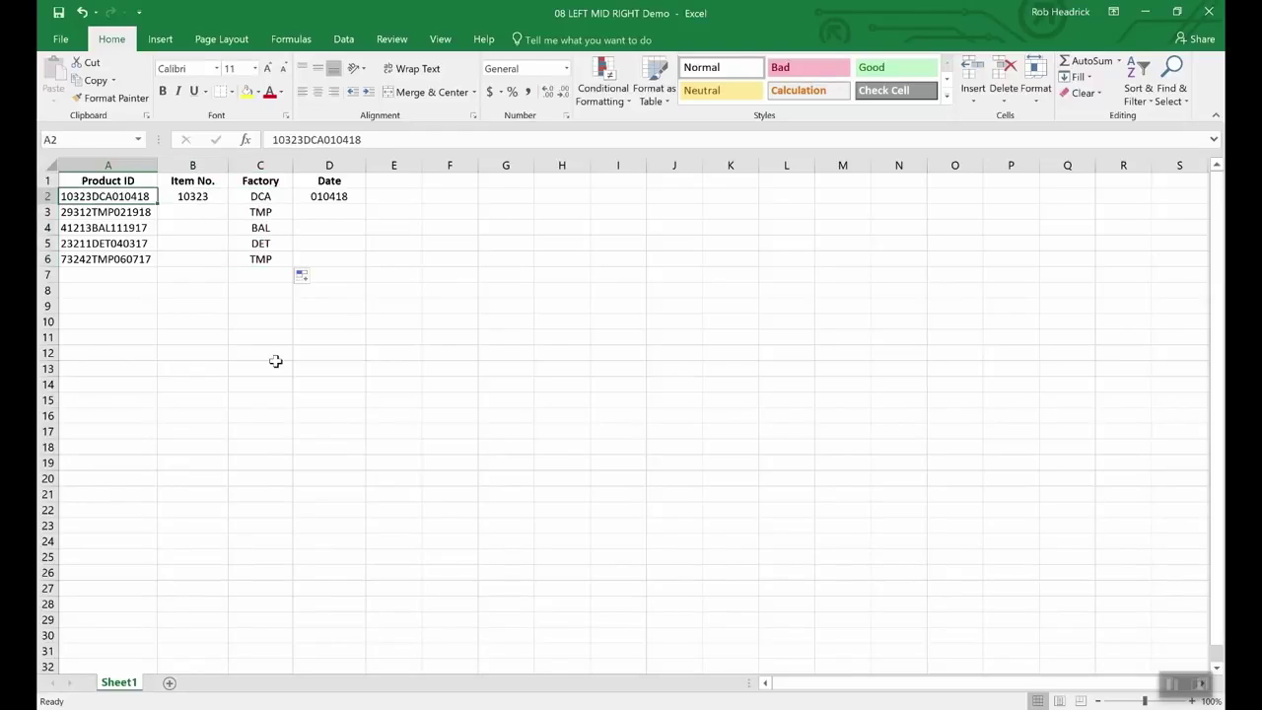
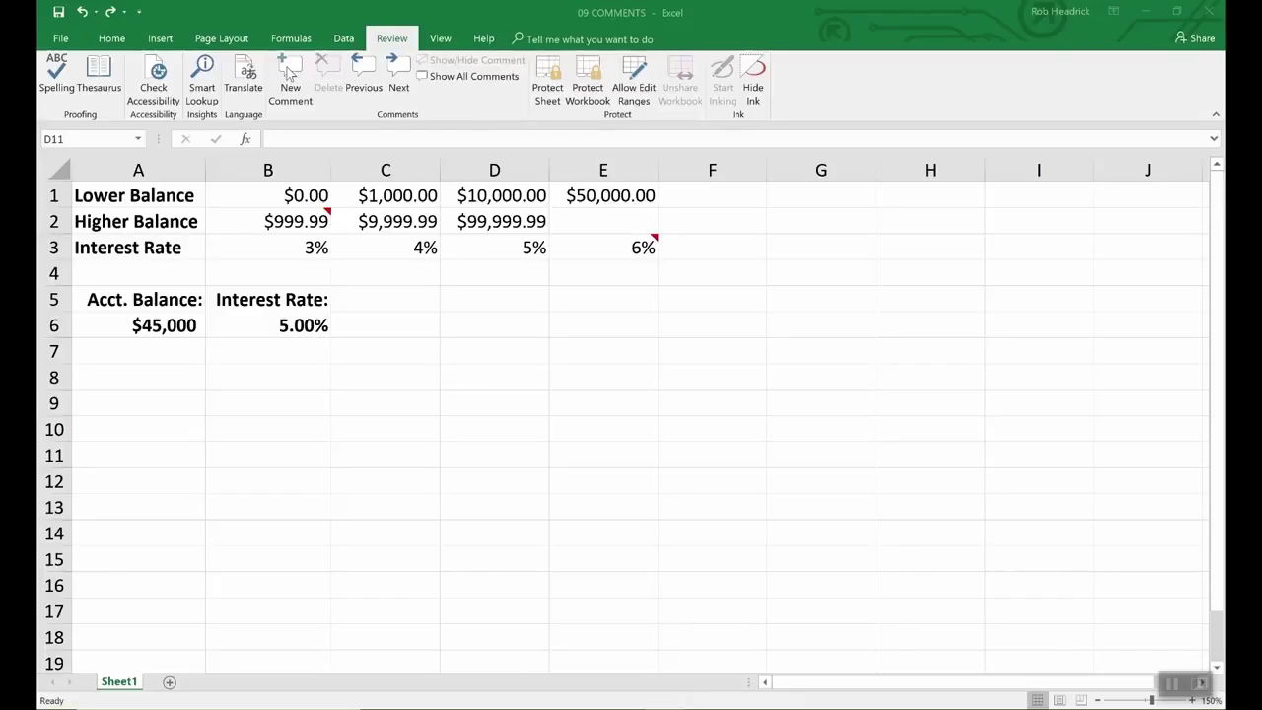
# Step: Add the comment 'Remember to double check rates above.' to interest rate cell B6
pyautogui.click(306, 325)
pyautogui.click(284, 82)
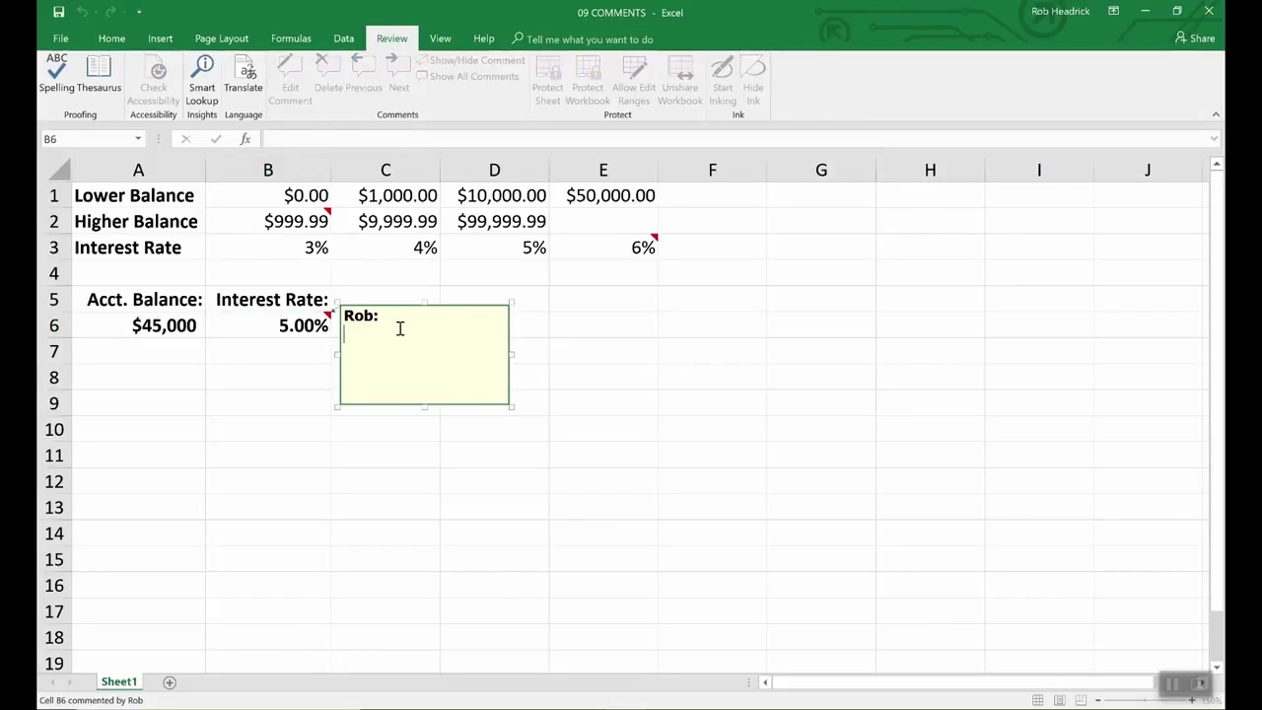
pyautogui.write('Remember to ')
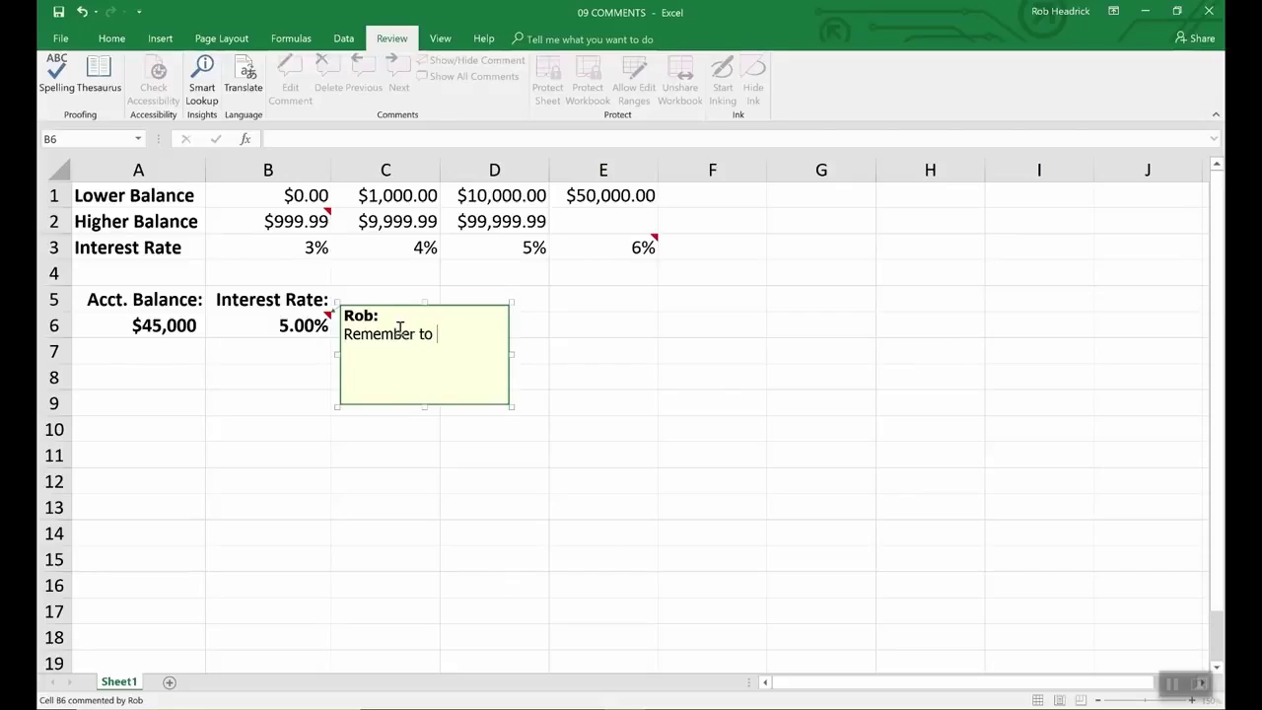
pyautogui.write('doubl')
pyautogui.write('e check r')
pyautogui.write('ates above')
pyautogui.write('.')
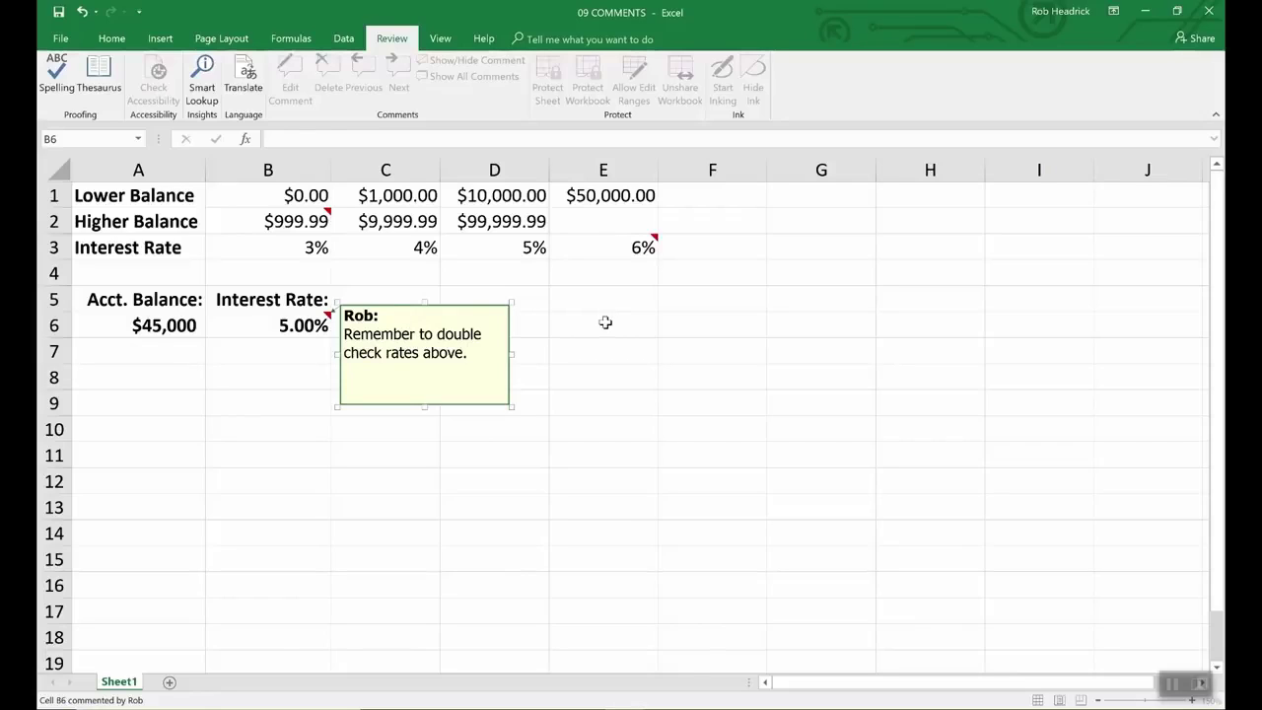
pyautogui.click(560, 326)
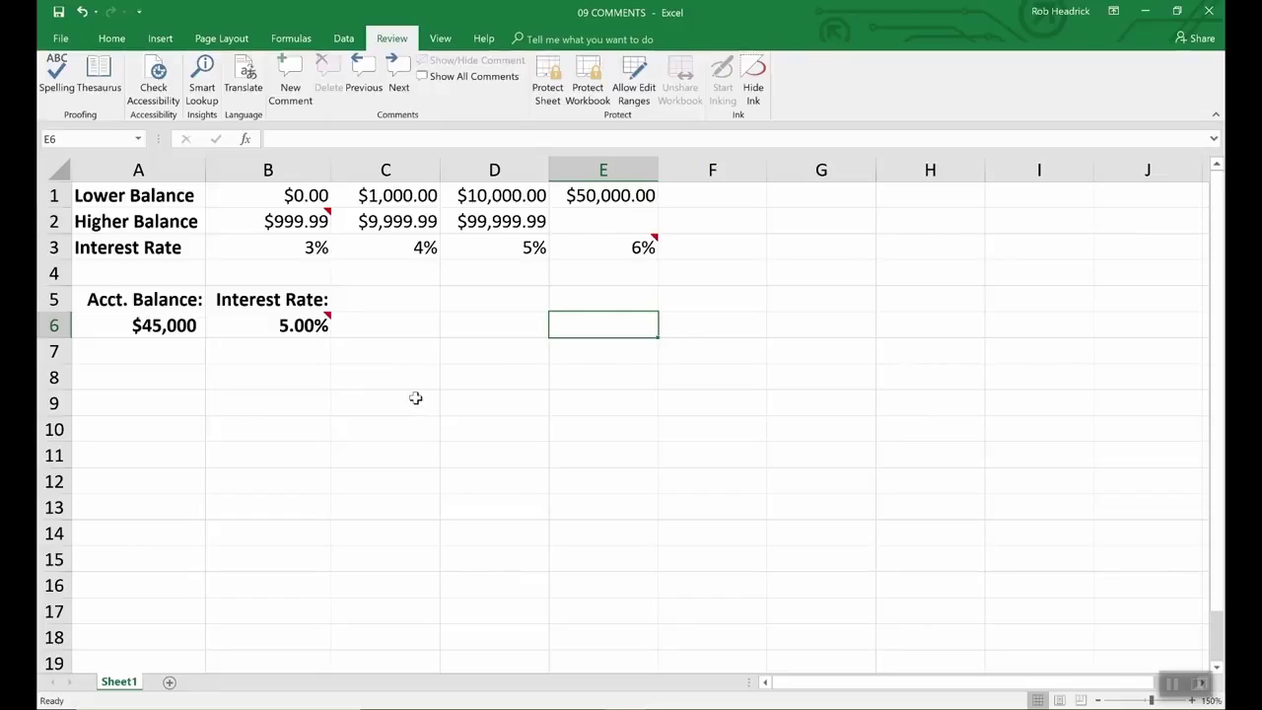
pyautogui.moveTo(326, 322)
pyautogui.click(320, 325)
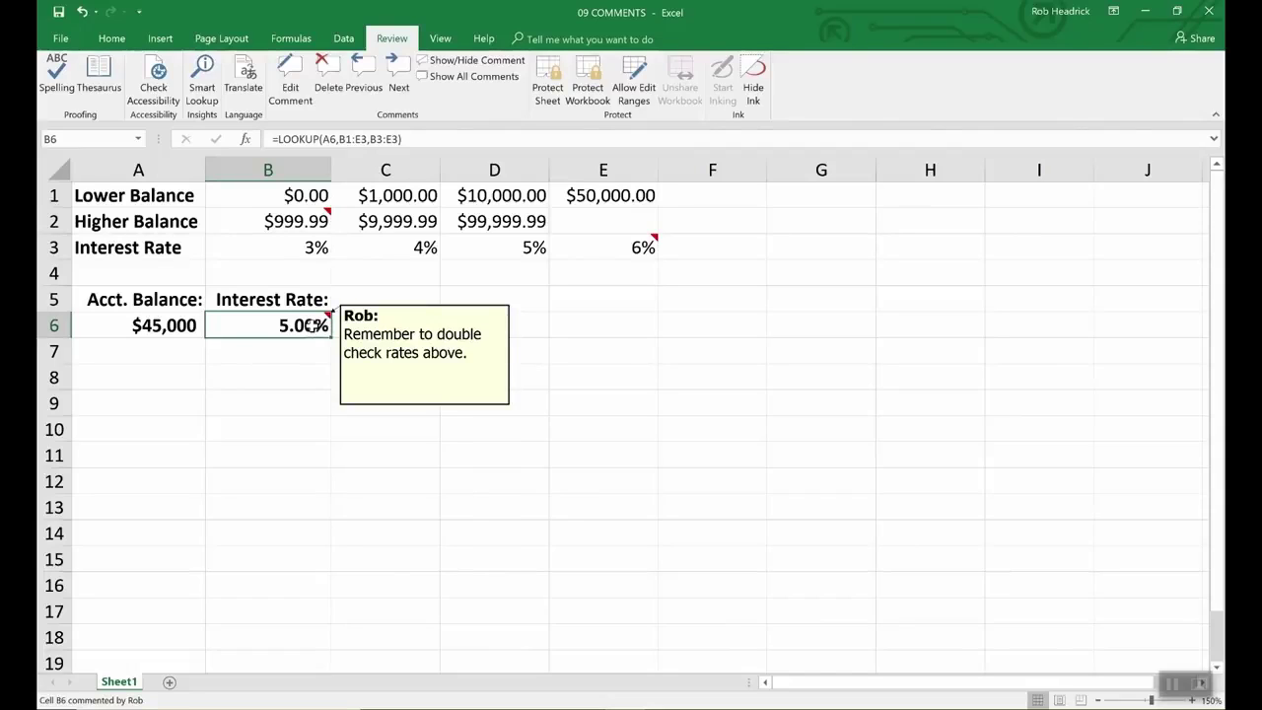
pyautogui.click(381, 341)
pyautogui.click(318, 326)
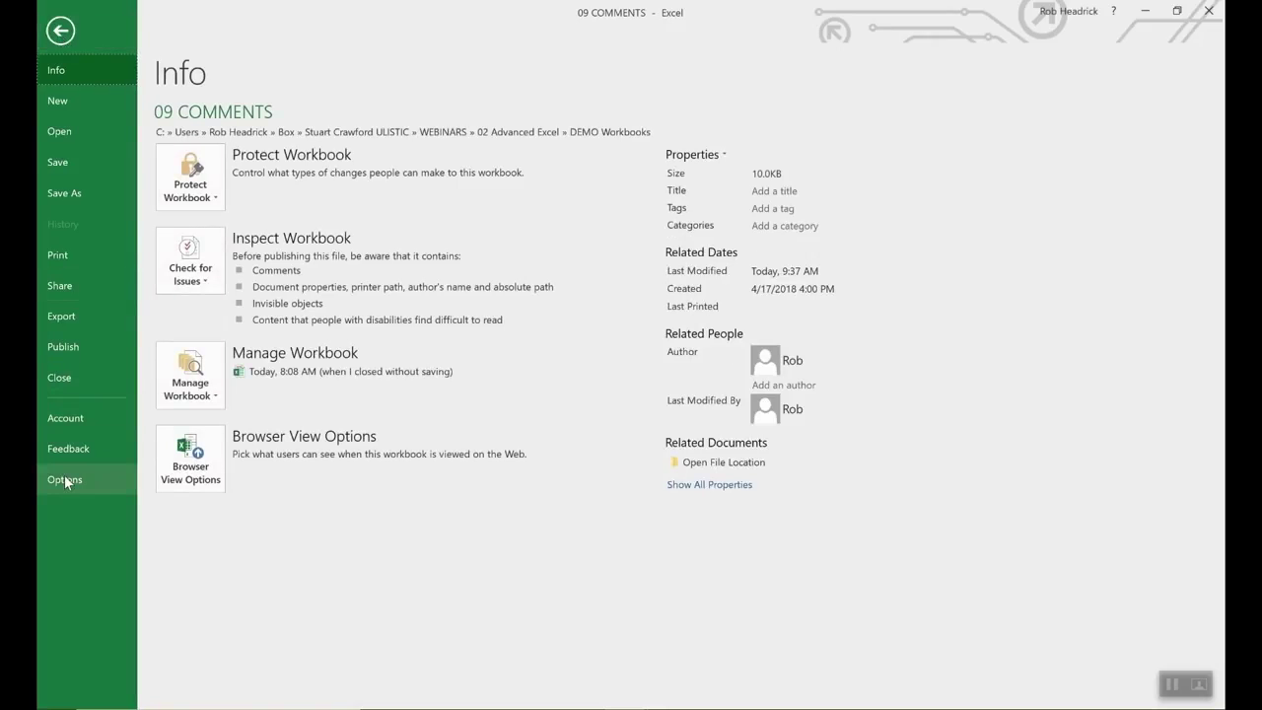
pyautogui.click(69, 480)
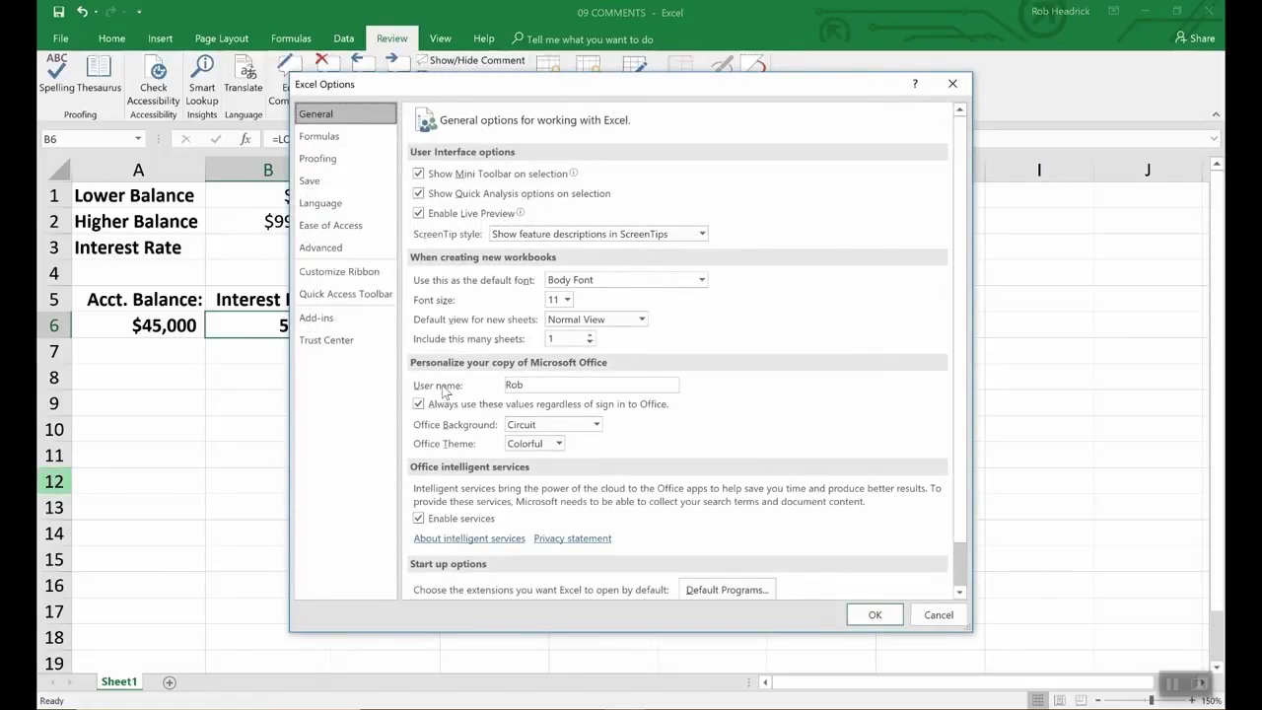
pyautogui.click(532, 386)
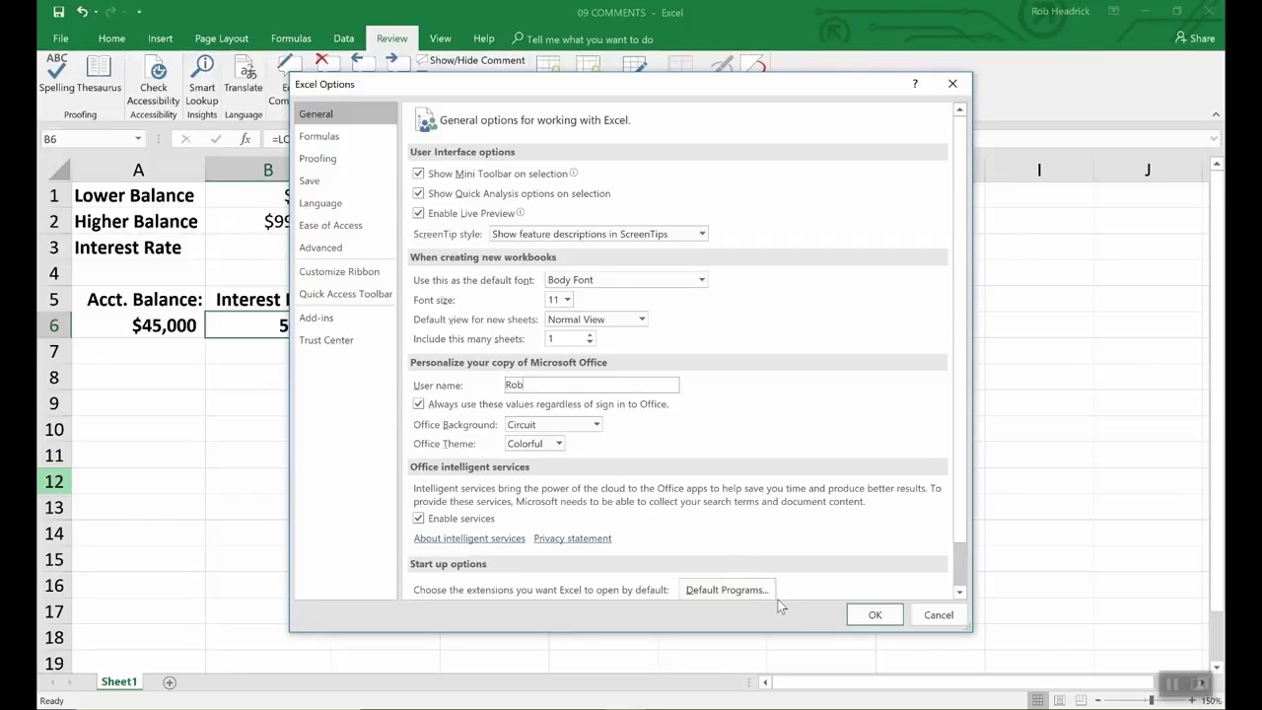
pyautogui.click(874, 614)
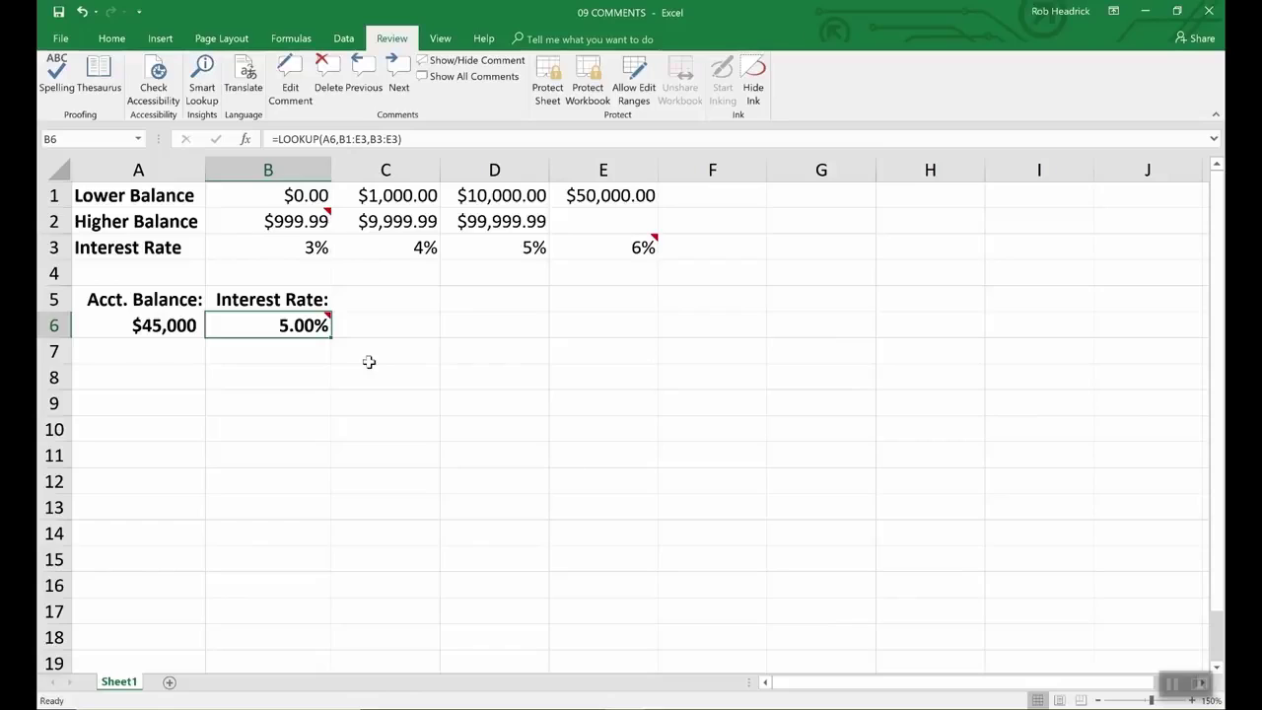
# Step: Keep B6's comment visible, then open Format Comment and cancel without changes
pyautogui.click(434, 60)
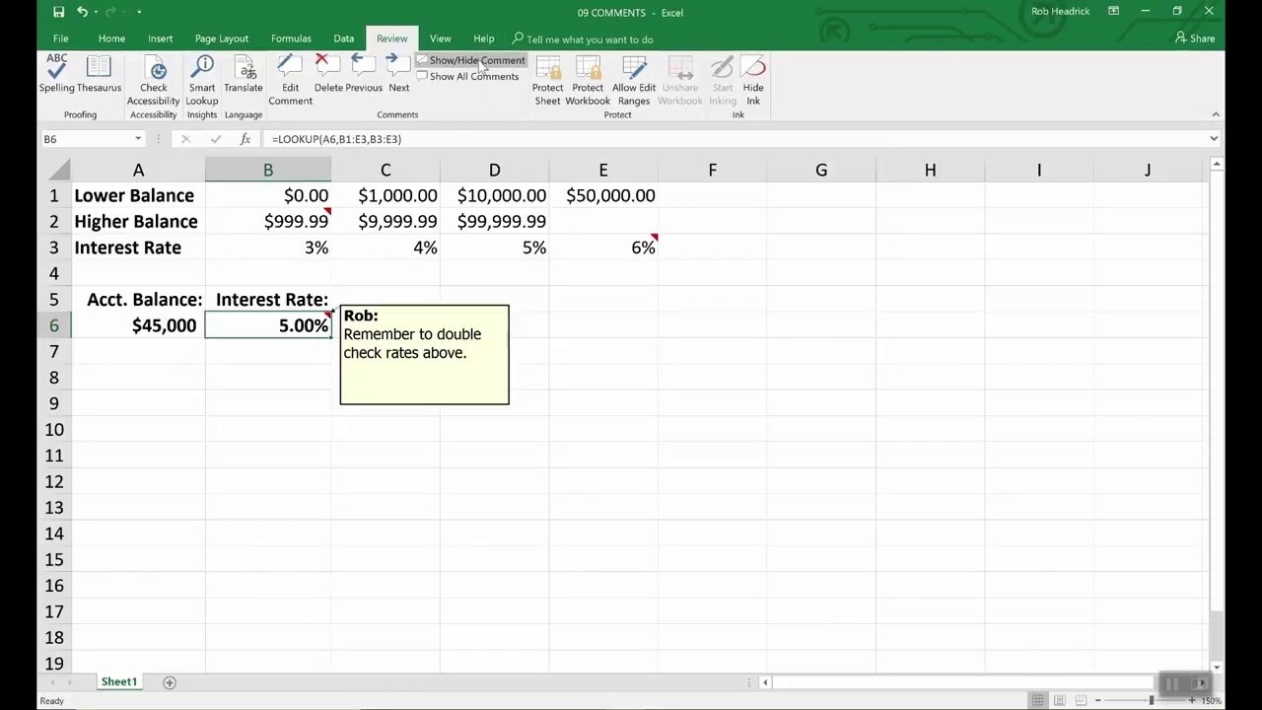
pyautogui.rightClick(426, 353)
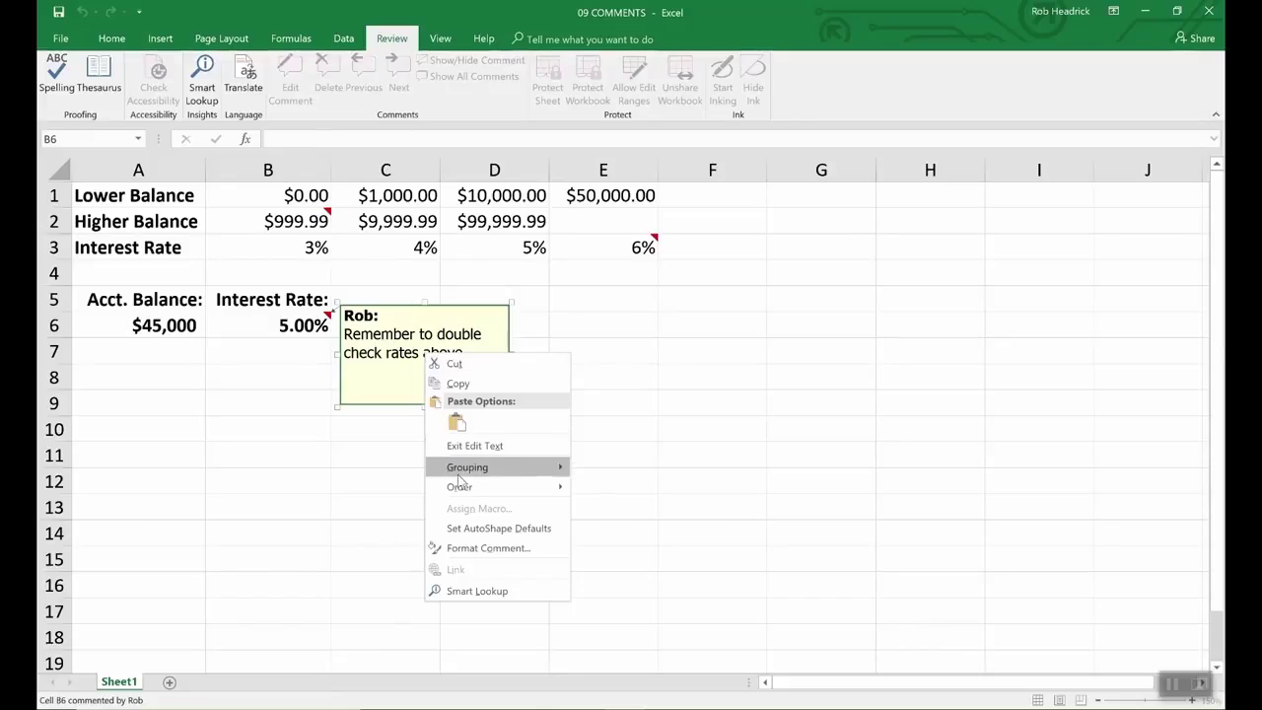
pyautogui.click(469, 548)
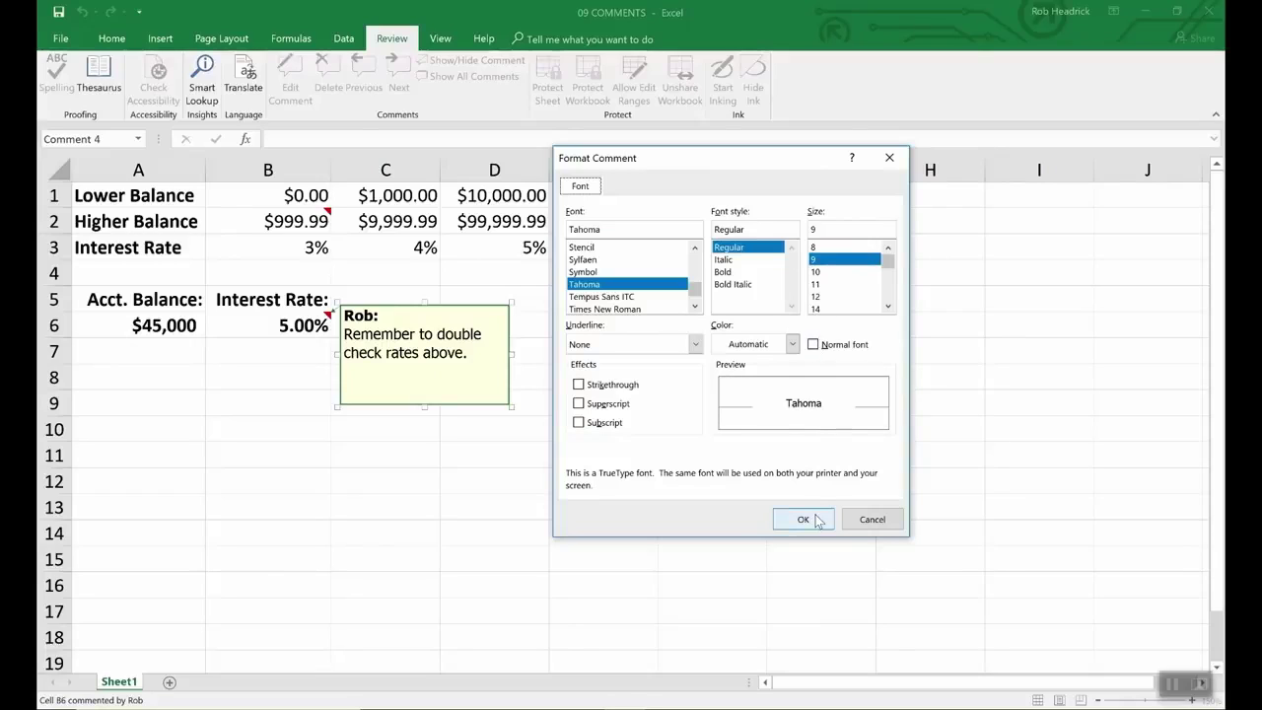
pyautogui.click(867, 523)
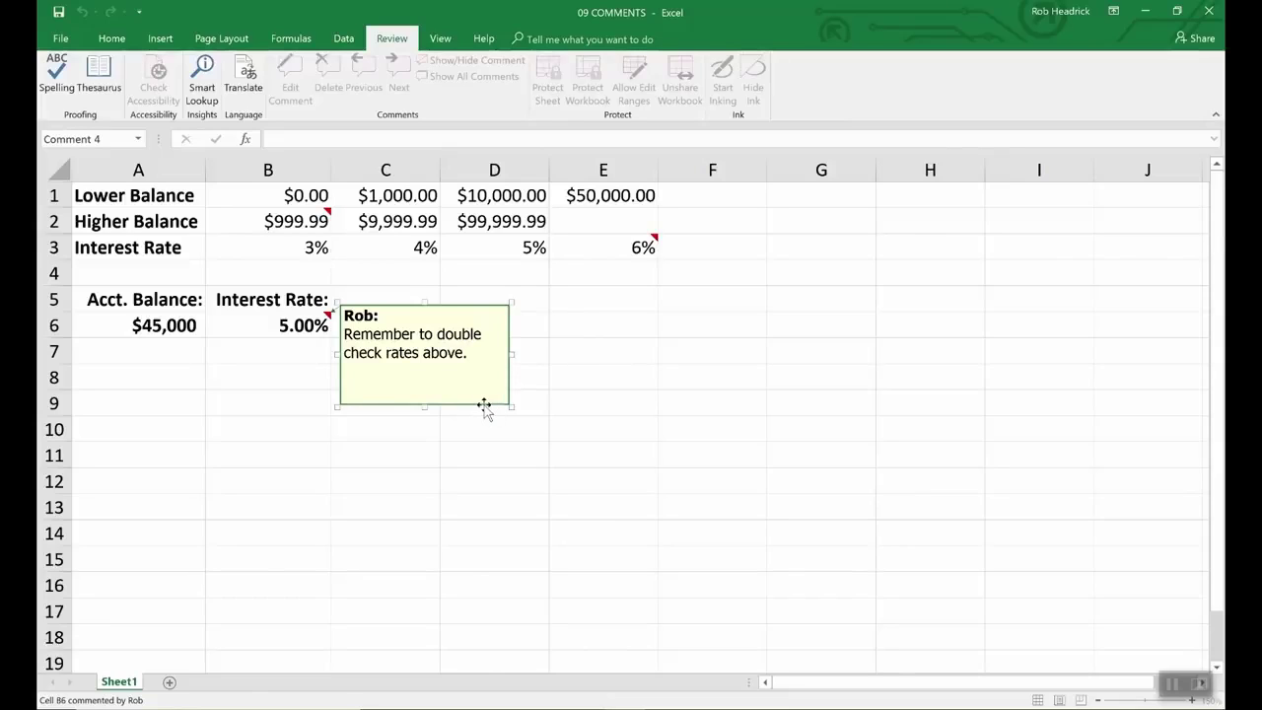
# Step: Set the B6 comment's fill colour to light turquoise in Format Comment
pyautogui.rightClick(484, 407)
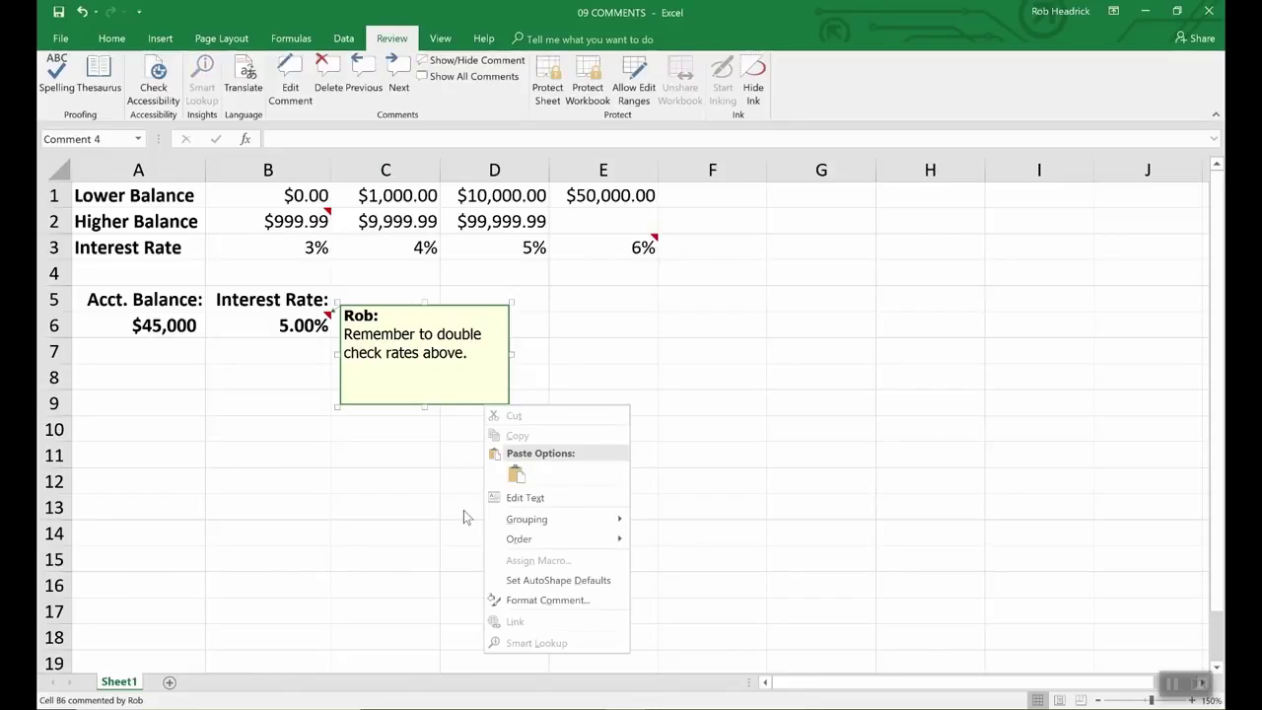
pyautogui.click(527, 600)
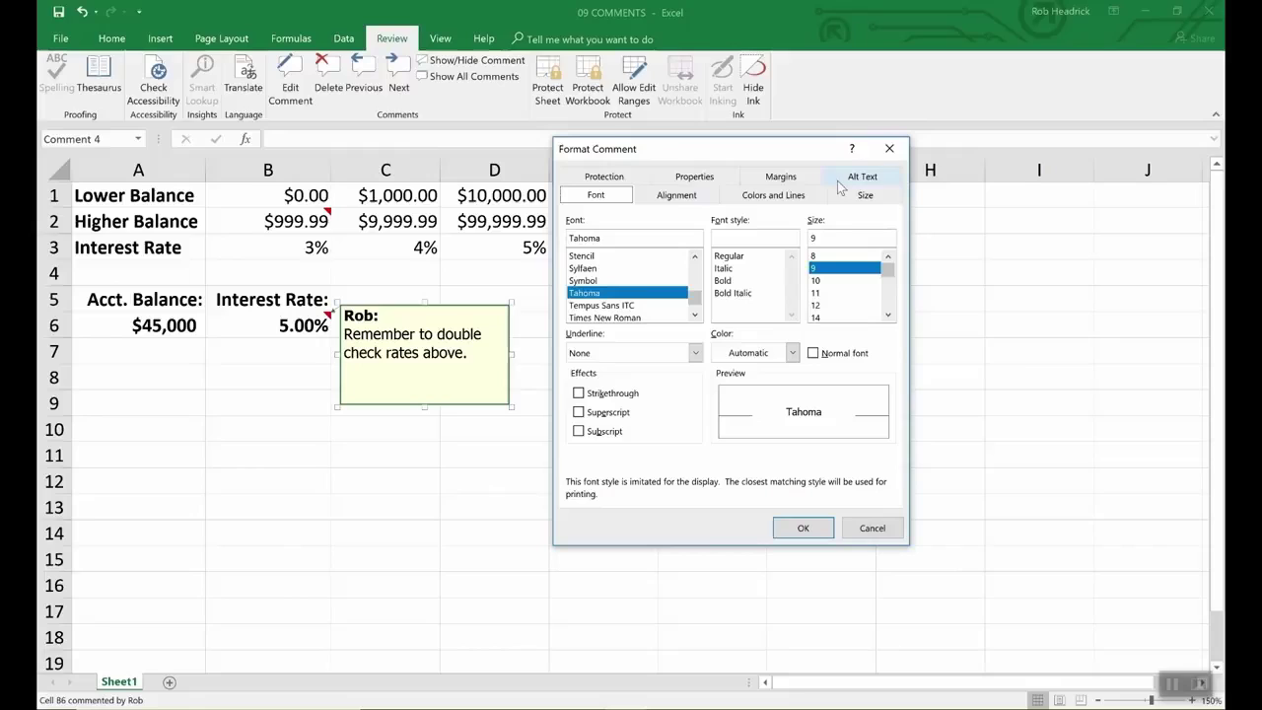
pyautogui.click(776, 197)
pyautogui.click(744, 242)
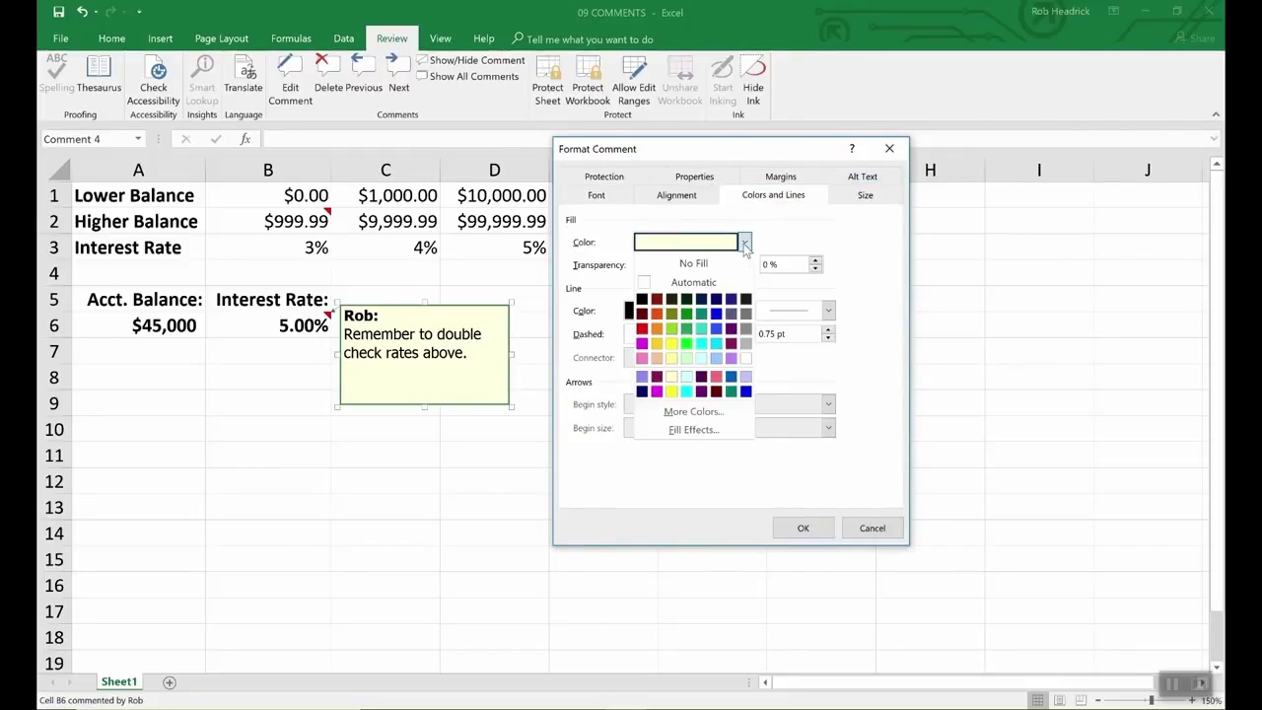
pyautogui.click(702, 357)
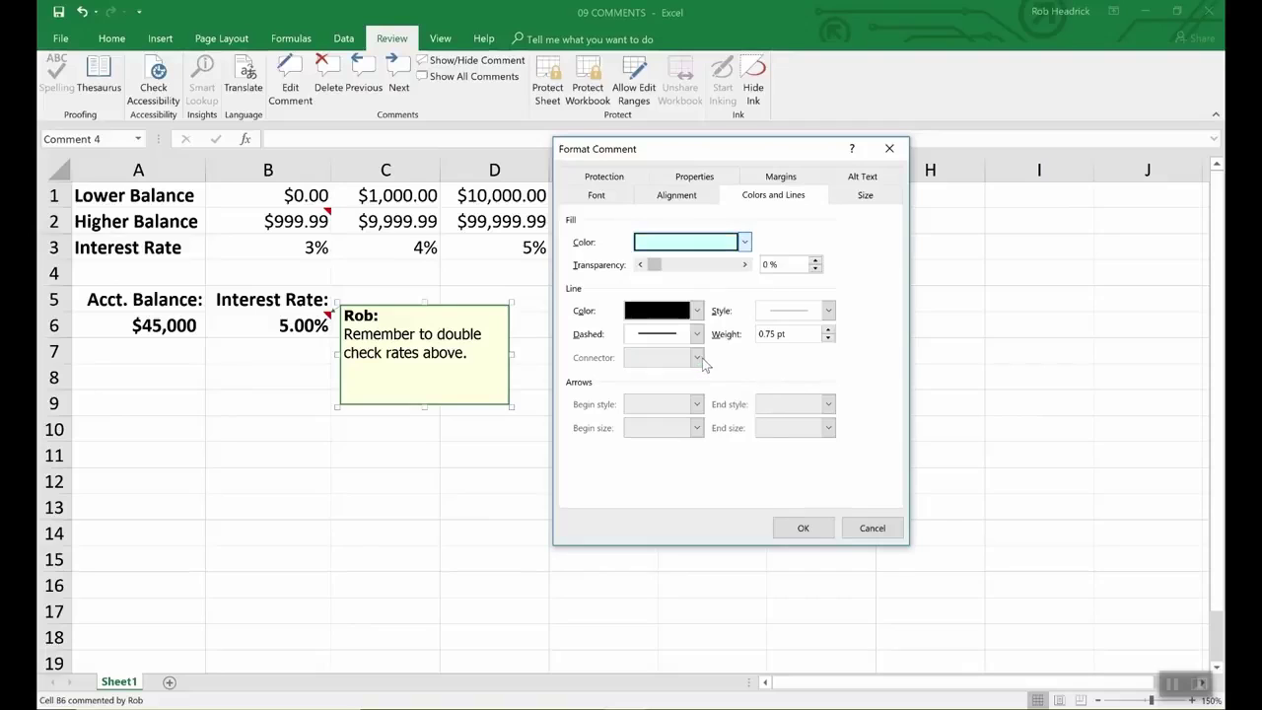
pyautogui.click(822, 528)
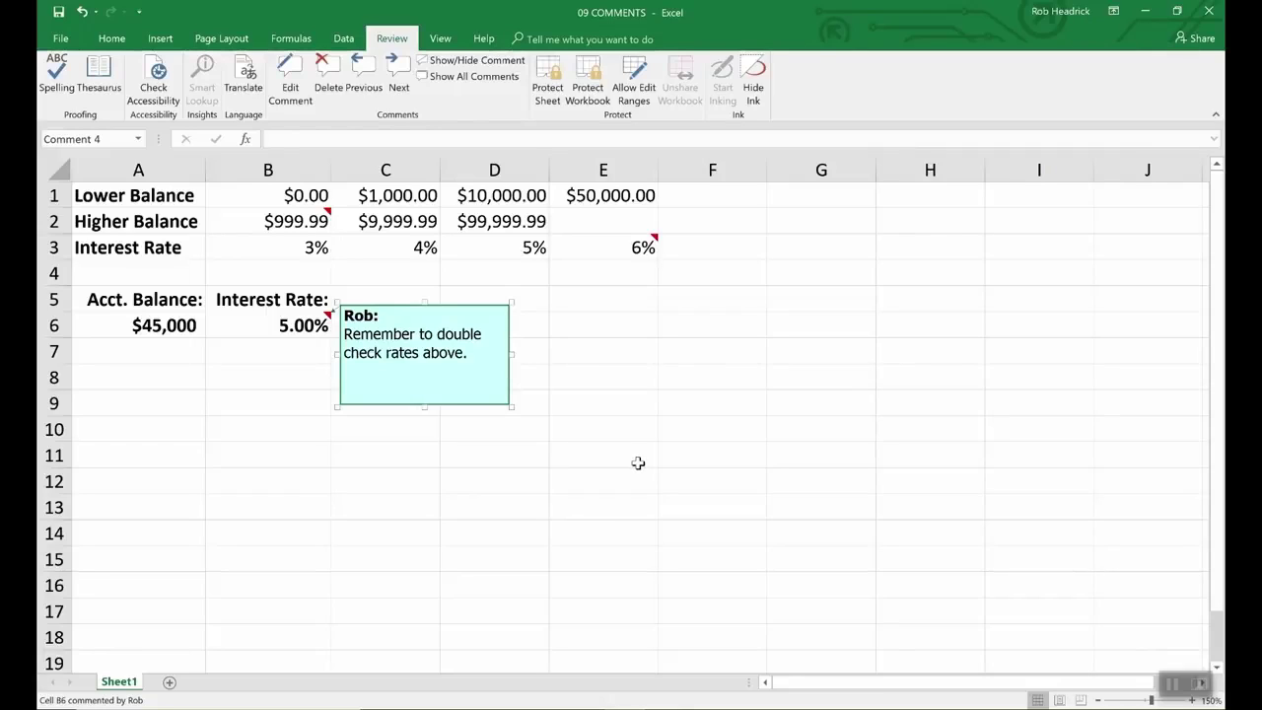
# Step: Preview the B2 and E3 comments, then show all comments on the sheet
pyautogui.click(638, 463)
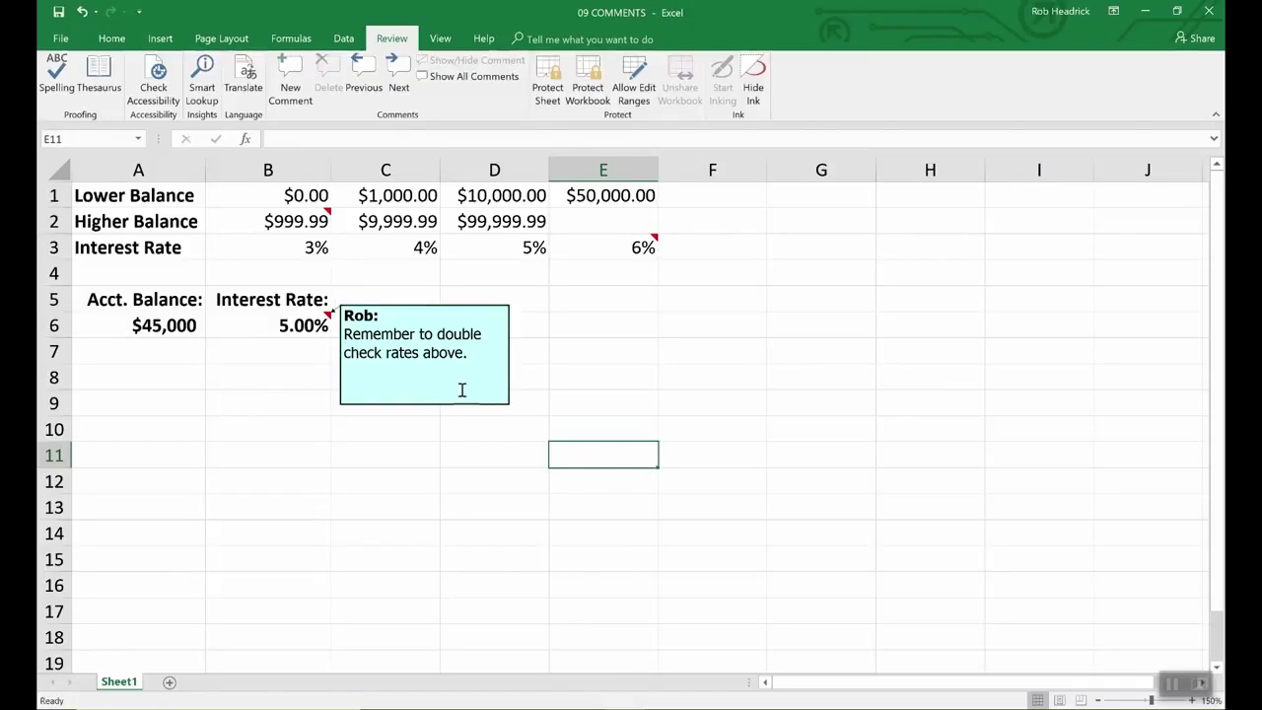
pyautogui.click(296, 221)
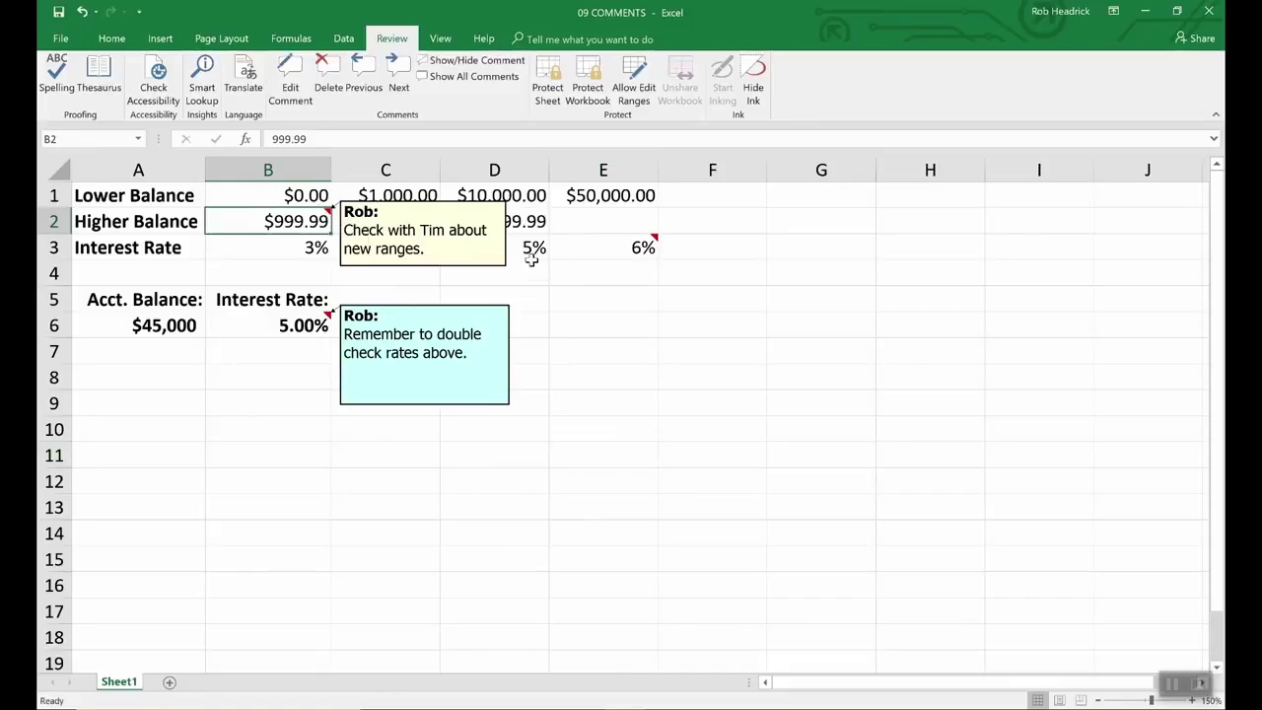
pyautogui.click(621, 258)
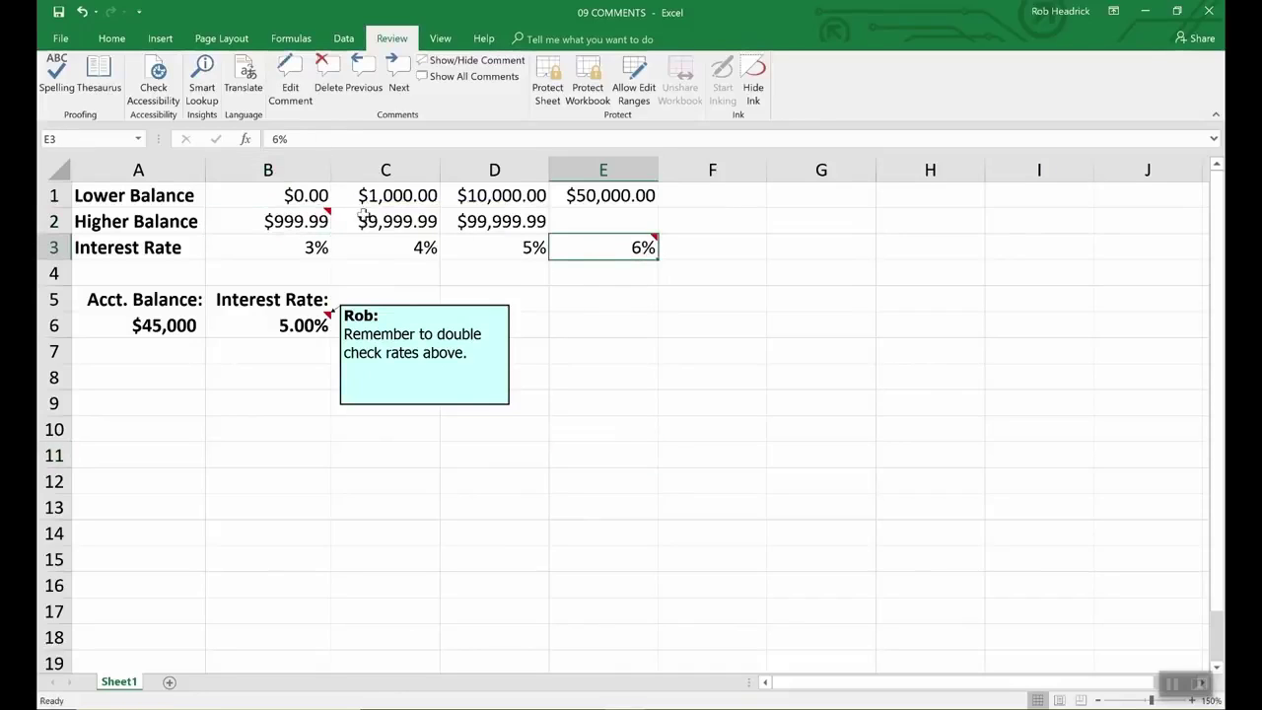
pyautogui.moveTo(602, 252)
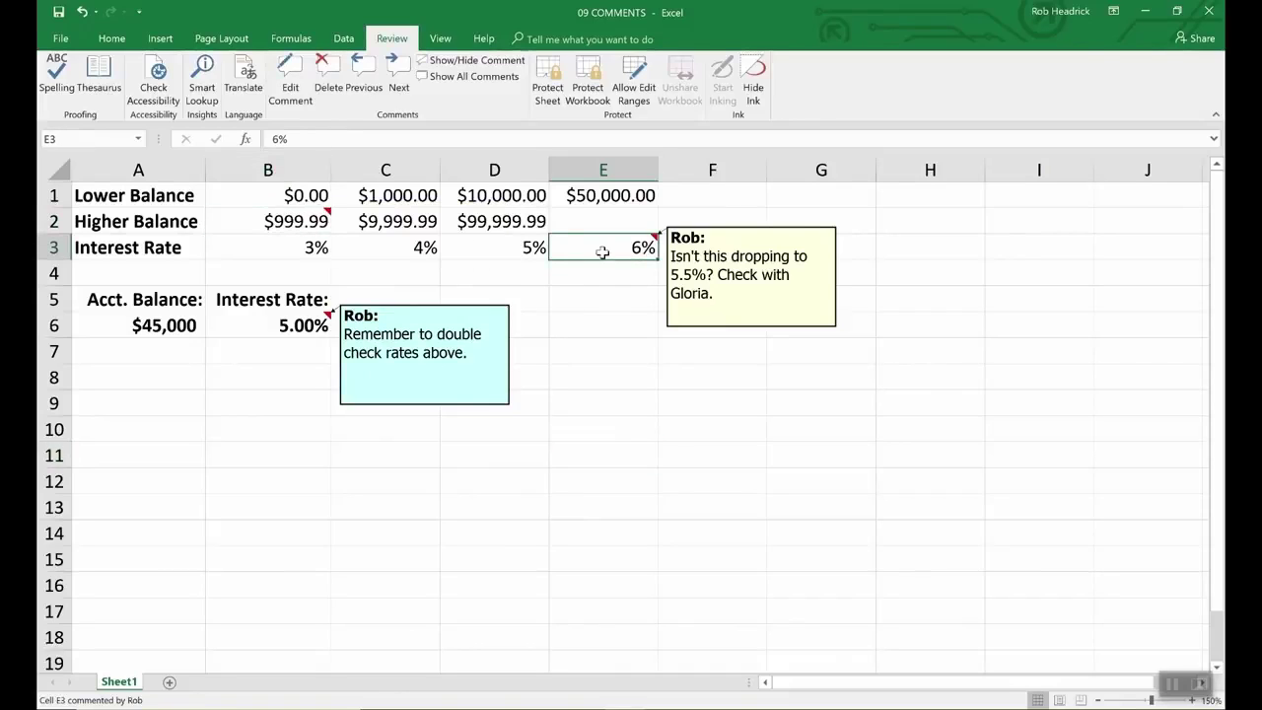
pyautogui.click(294, 222)
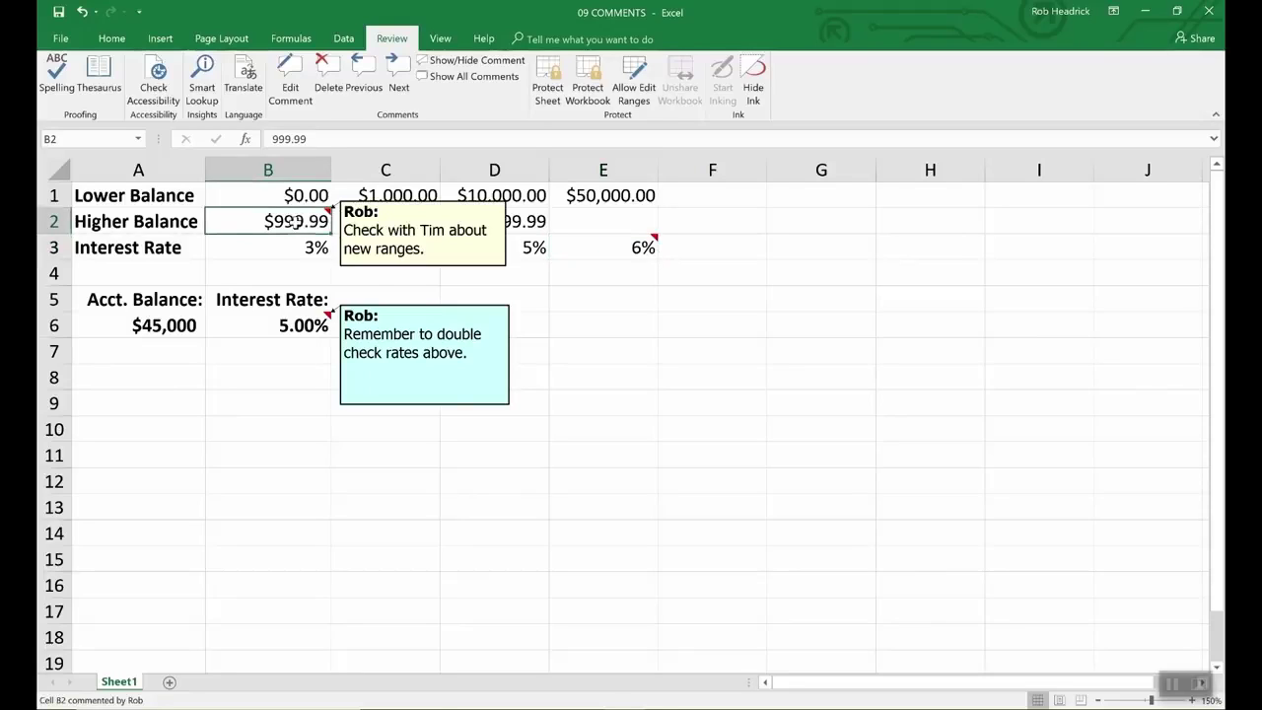
pyautogui.click(487, 78)
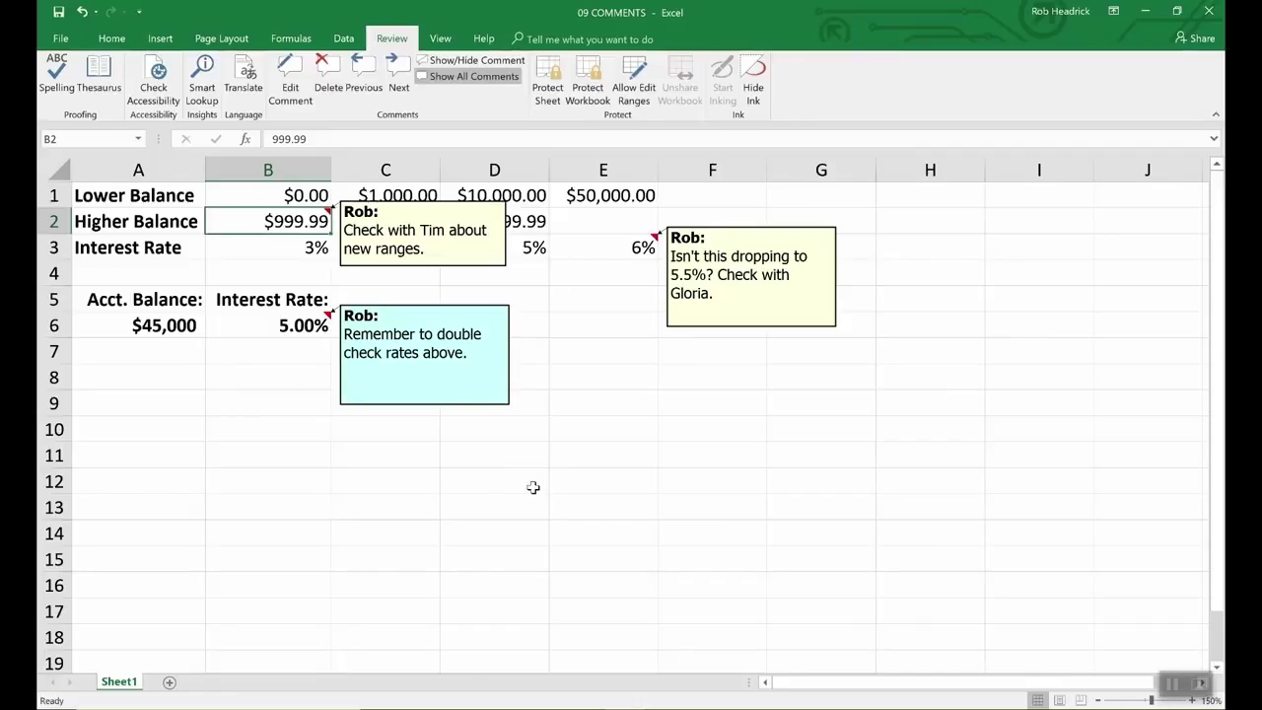
# Step: Delete the B6 and B2 comments and shrink the E3 comment box to fit its text
pyautogui.click(293, 326)
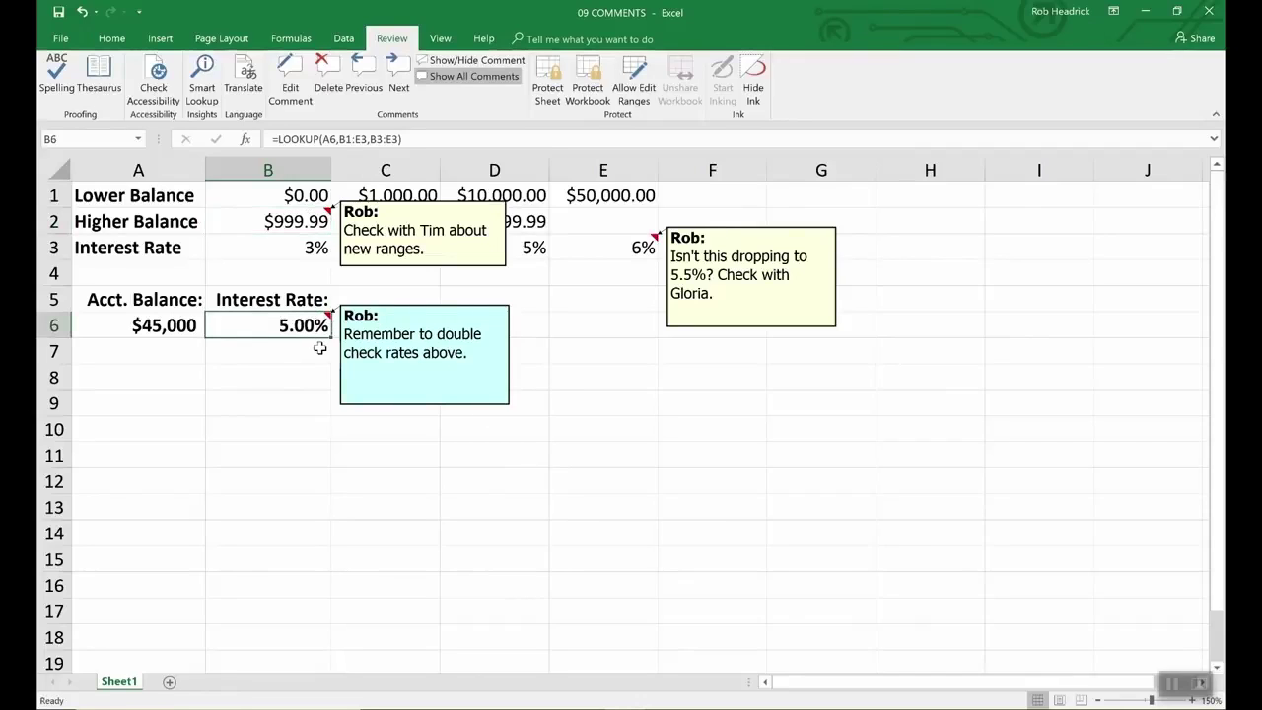
pyautogui.click(328, 69)
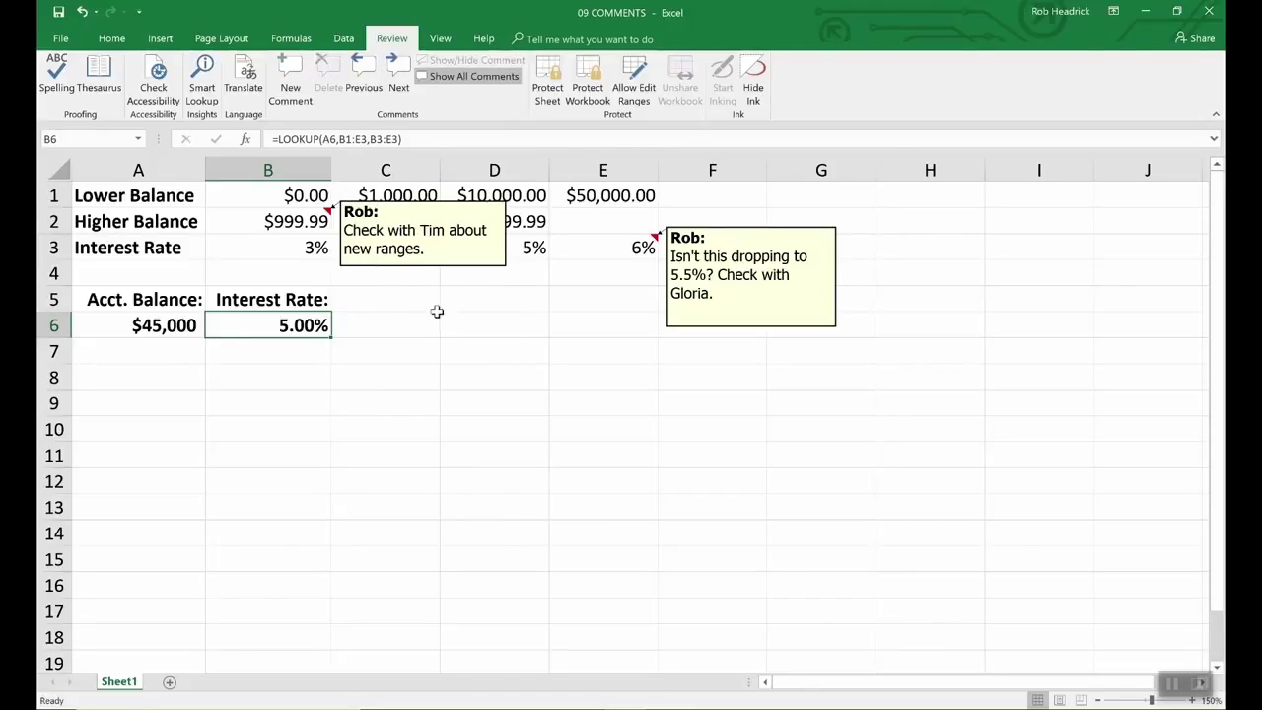
pyautogui.click(461, 268)
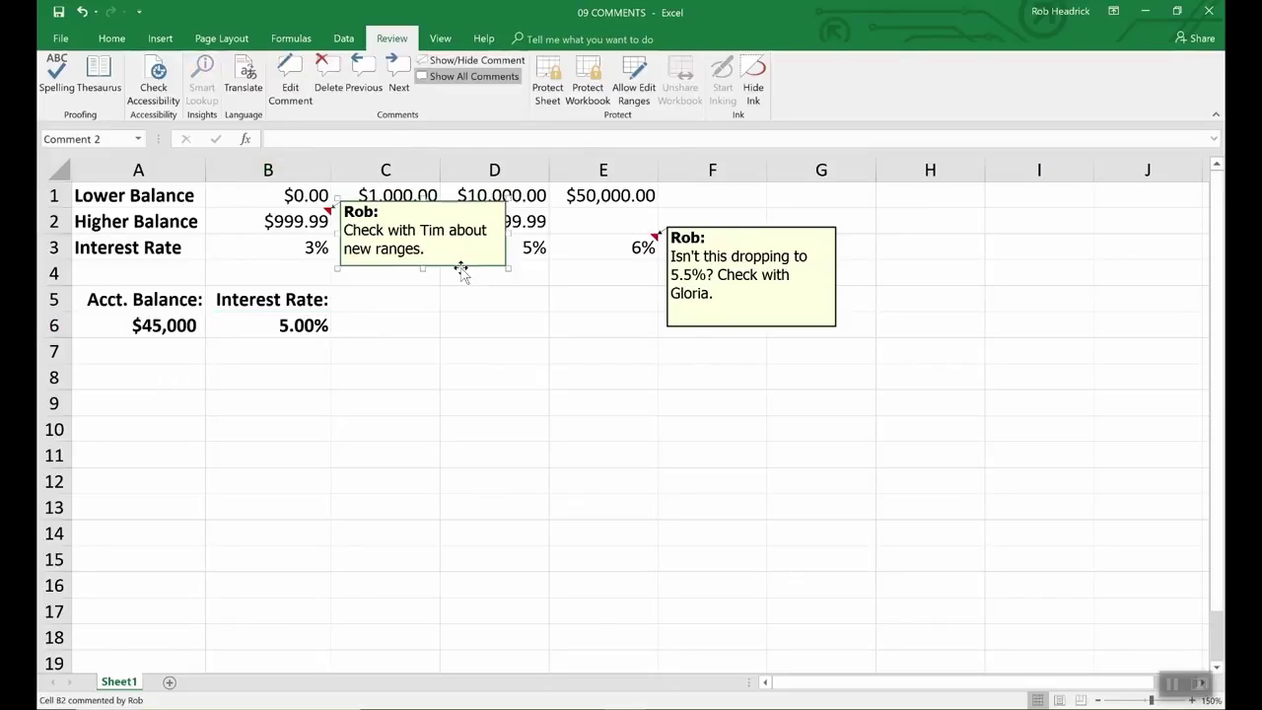
pyautogui.press('Delete')
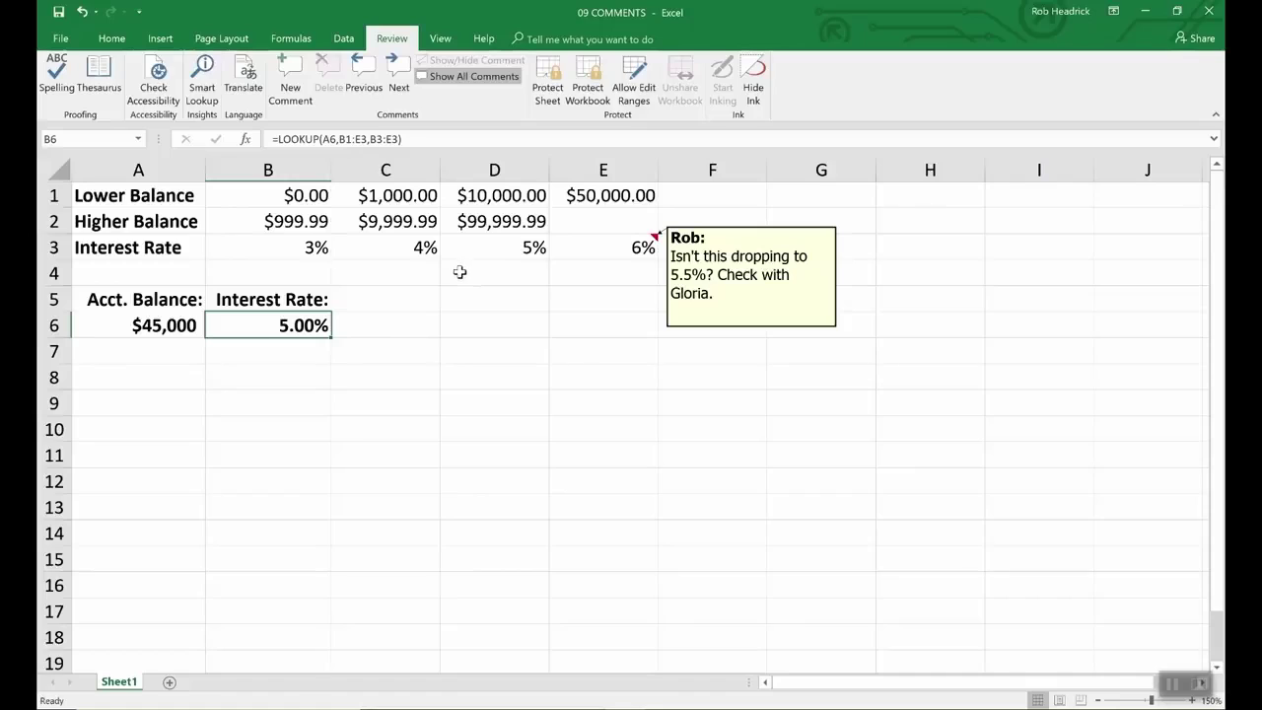
pyautogui.click(737, 329)
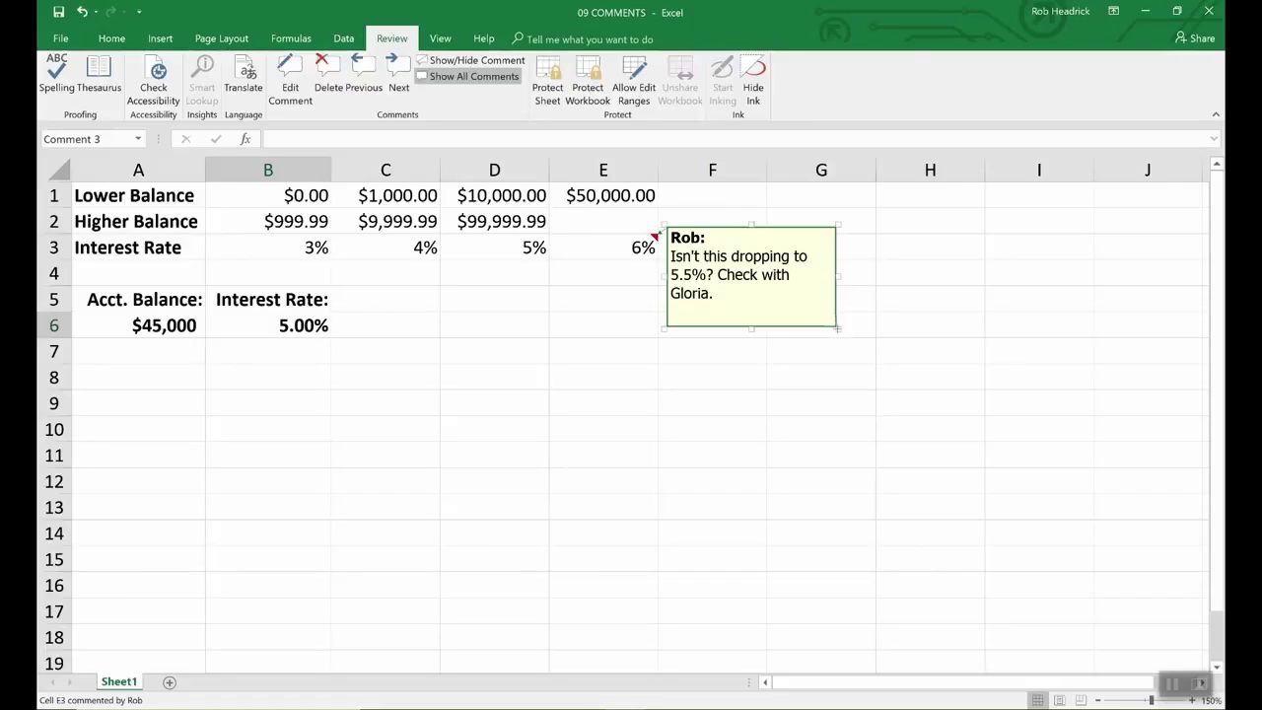
pyautogui.moveTo(837, 328); pyautogui.dragTo(973, 495)
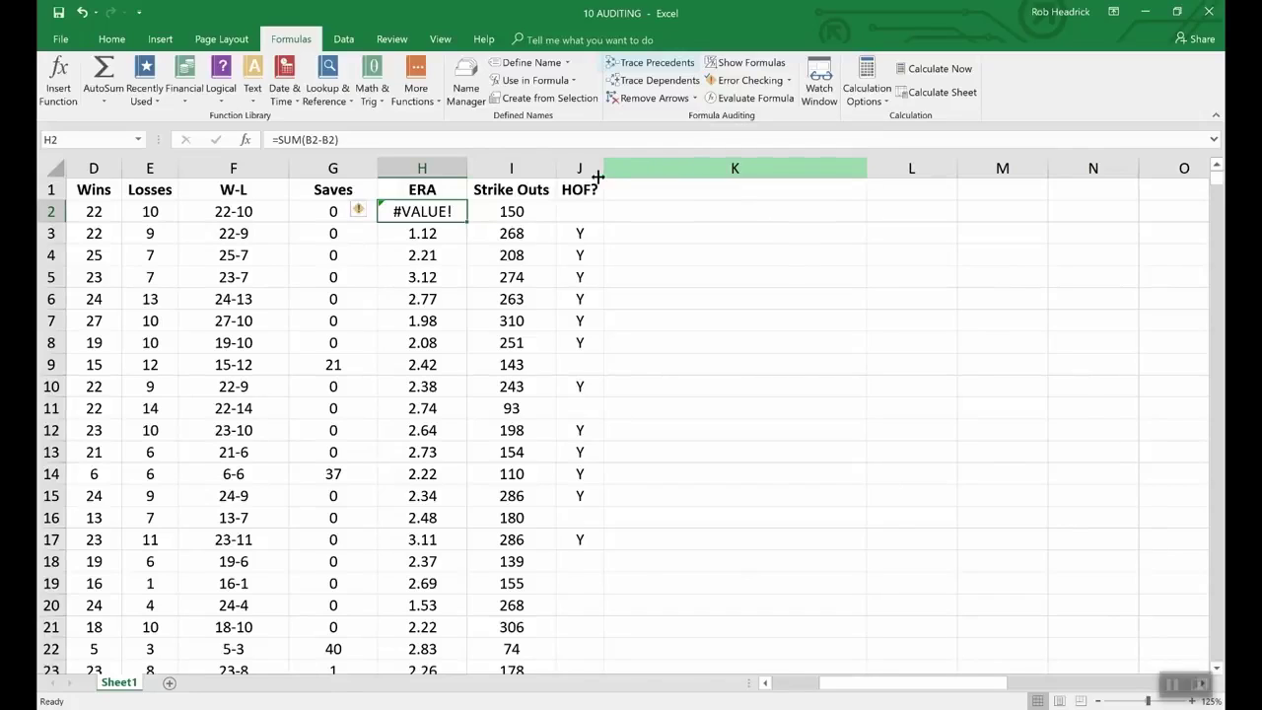
# Step: Trace the precedents of the W-L formula in F2
pyautogui.click(250, 213)
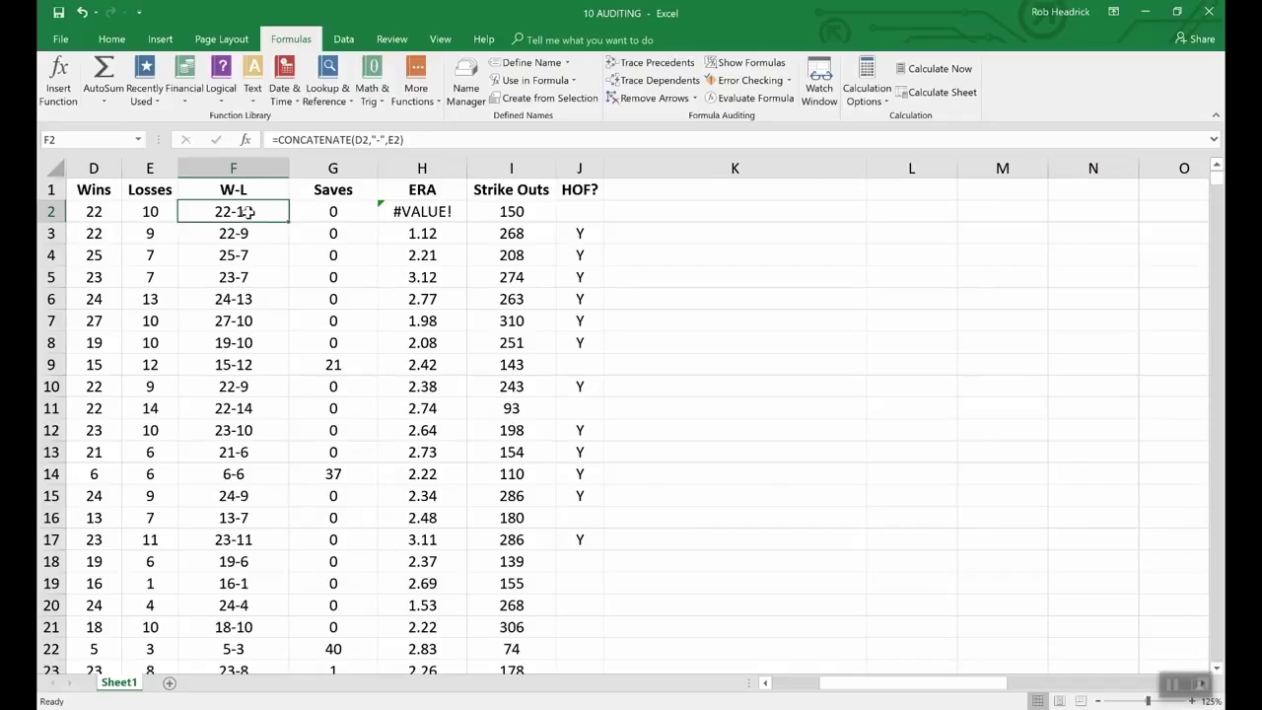
pyautogui.click(642, 65)
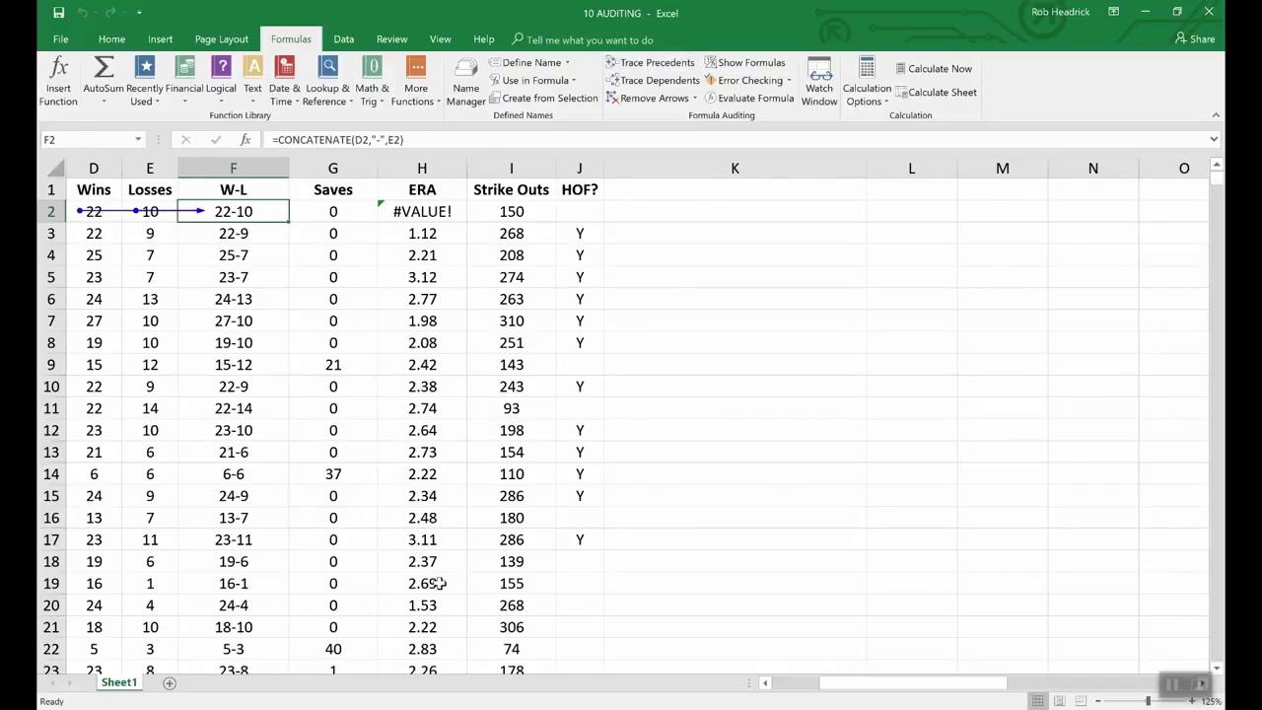
pyautogui.moveTo(877, 687); pyautogui.dragTo(831, 696)
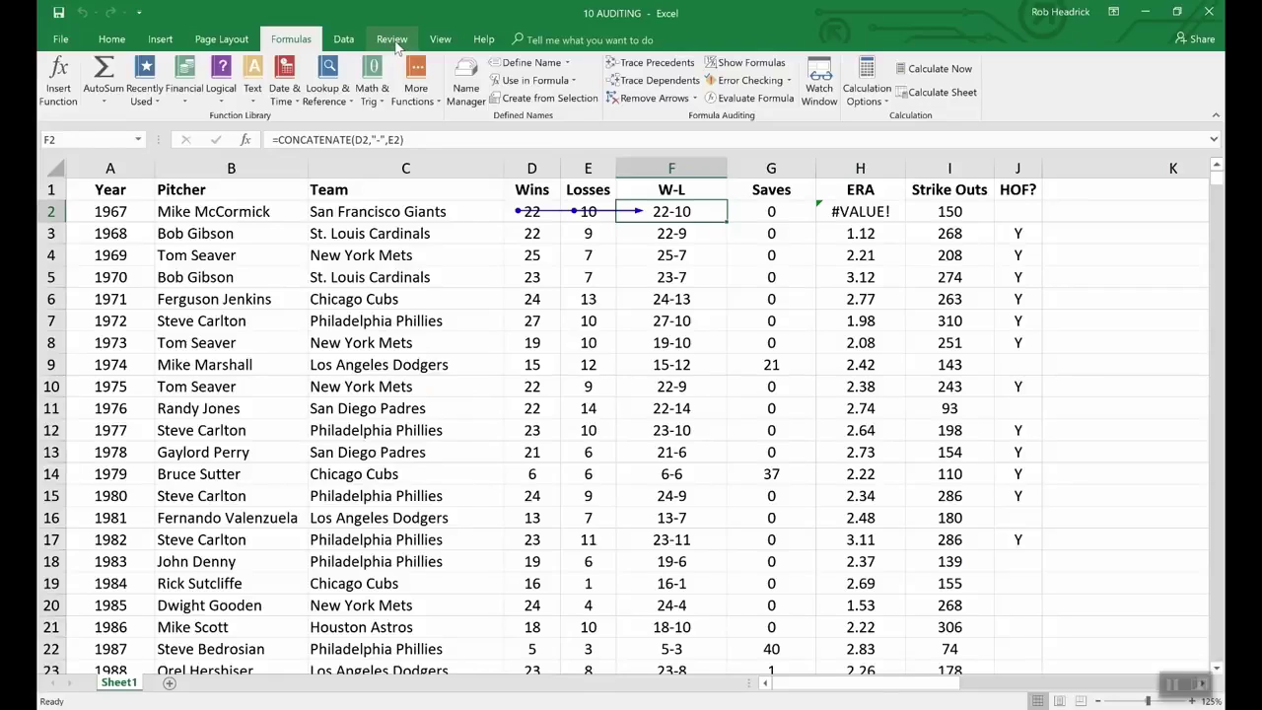
# Step: Switch to the 09 COMMENTS workbook
pyautogui.click(440, 39)
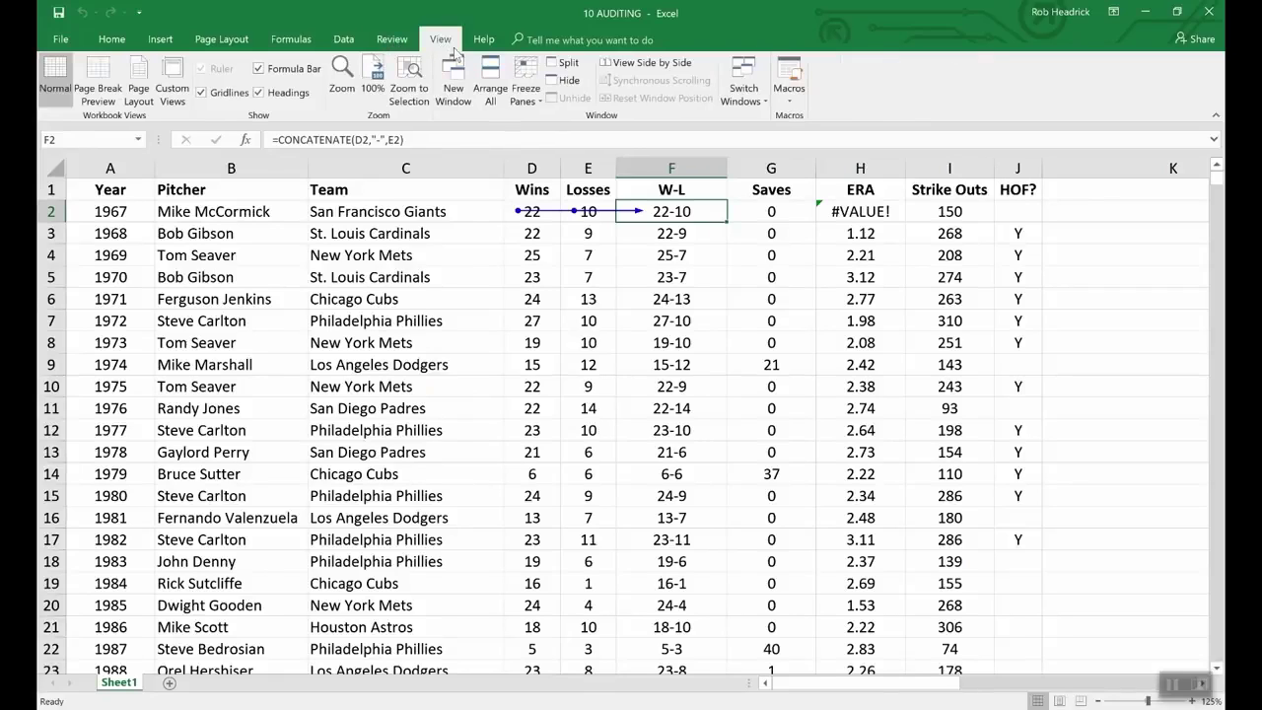
pyautogui.click(755, 90)
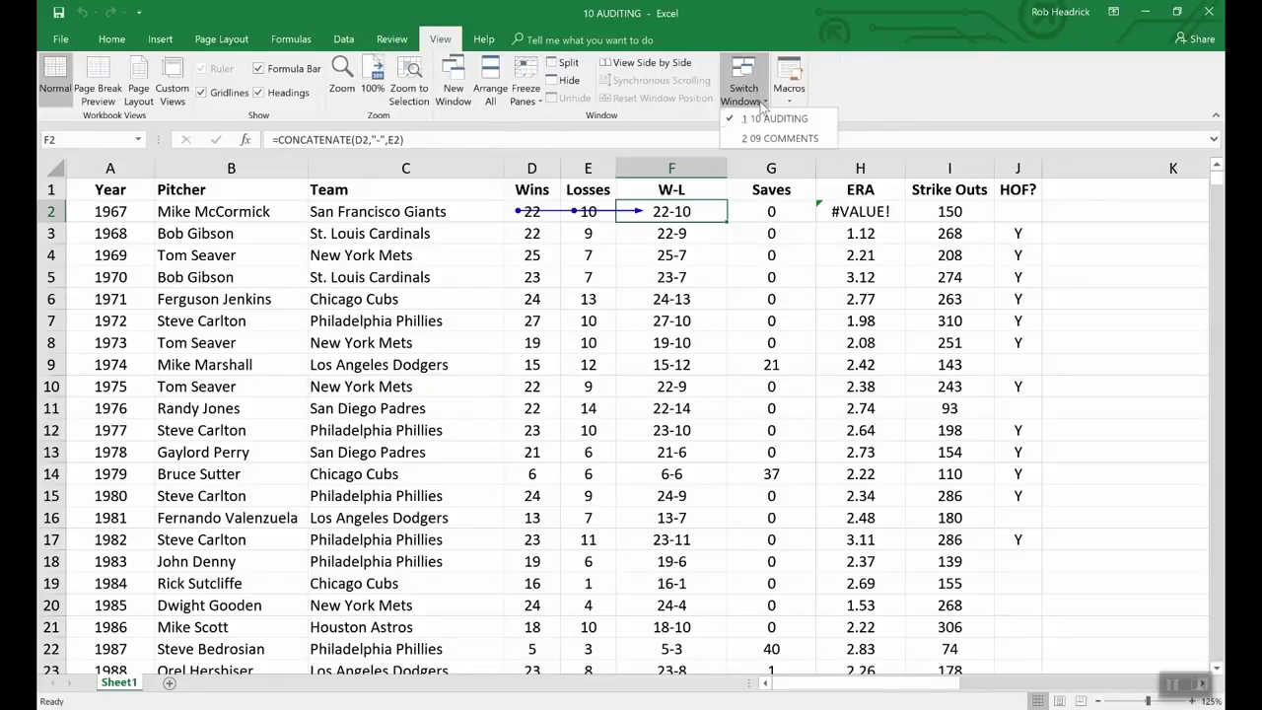
pyautogui.click(777, 139)
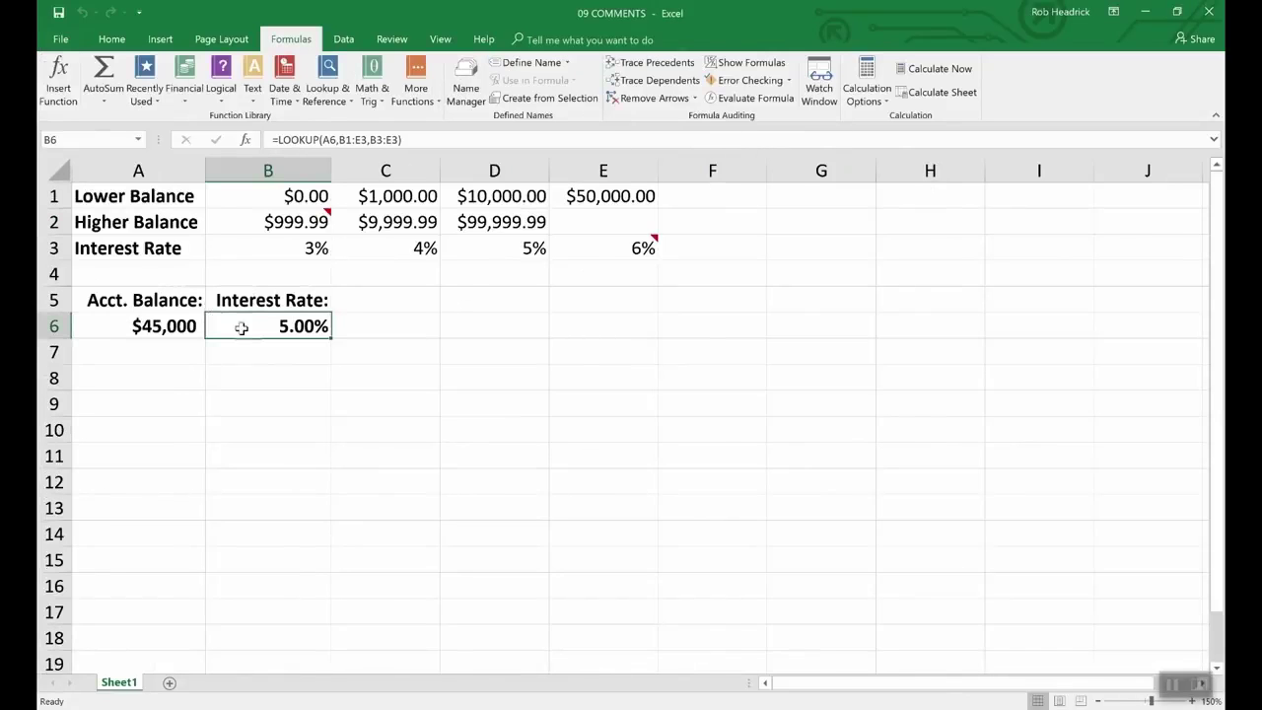
pyautogui.click(676, 67)
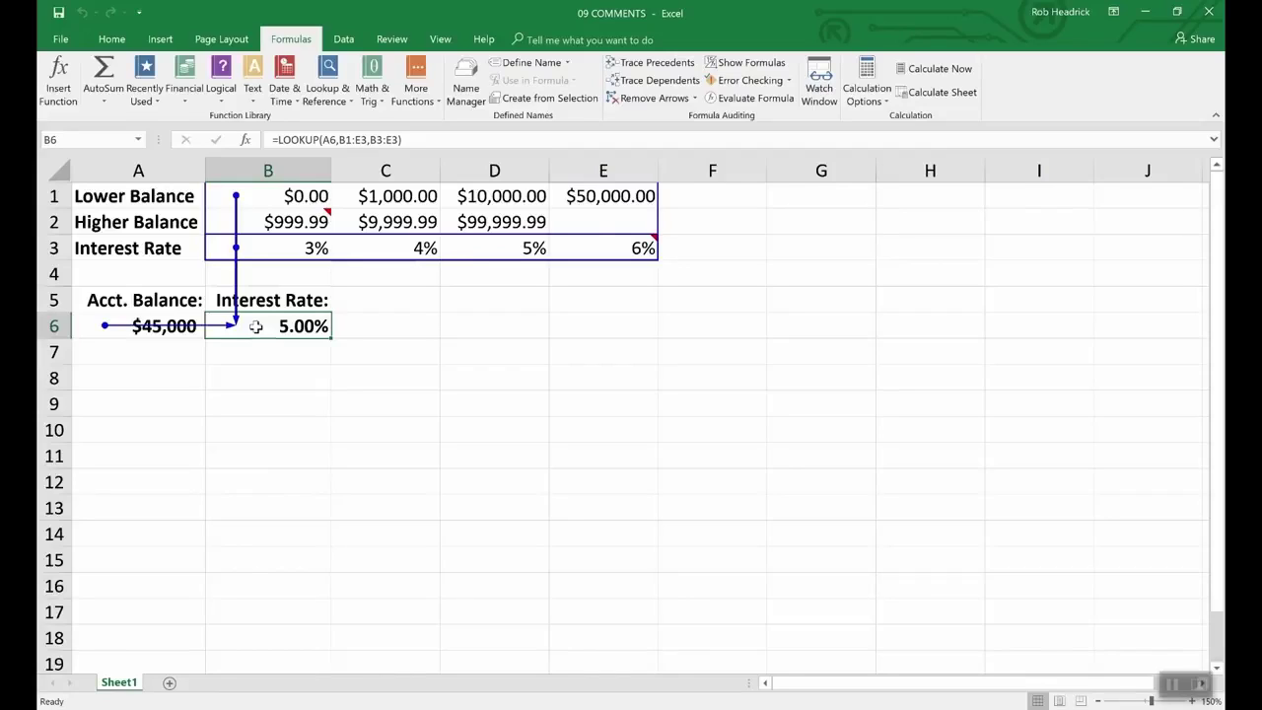
pyautogui.click(654, 98)
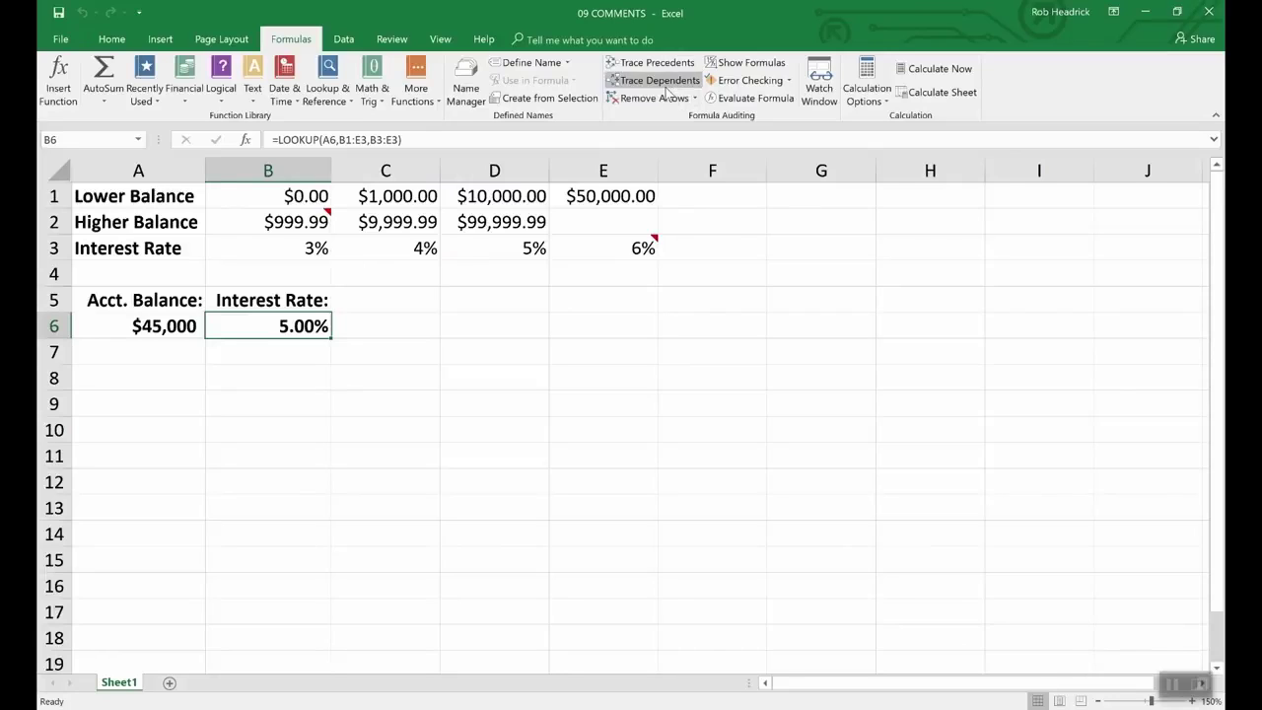
# Step: Switch back to the 10 AUDITING workbook
pyautogui.click(440, 40)
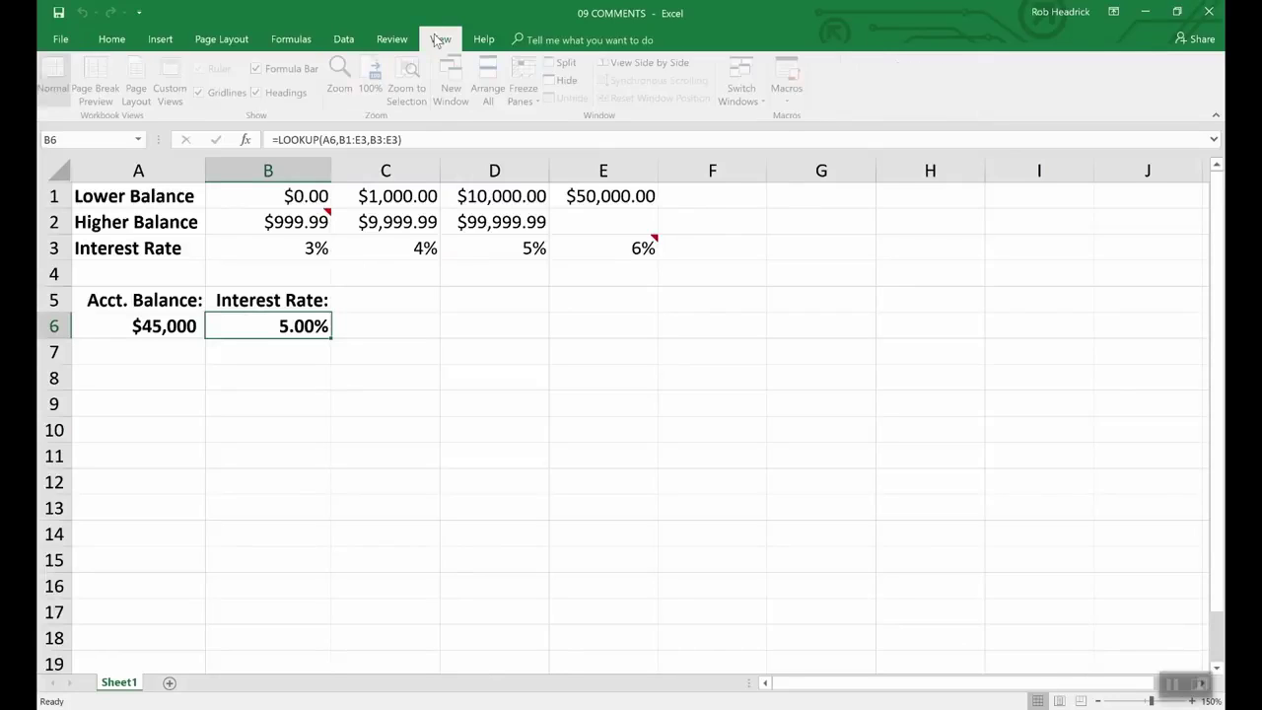
pyautogui.click(745, 90)
pyautogui.click(775, 118)
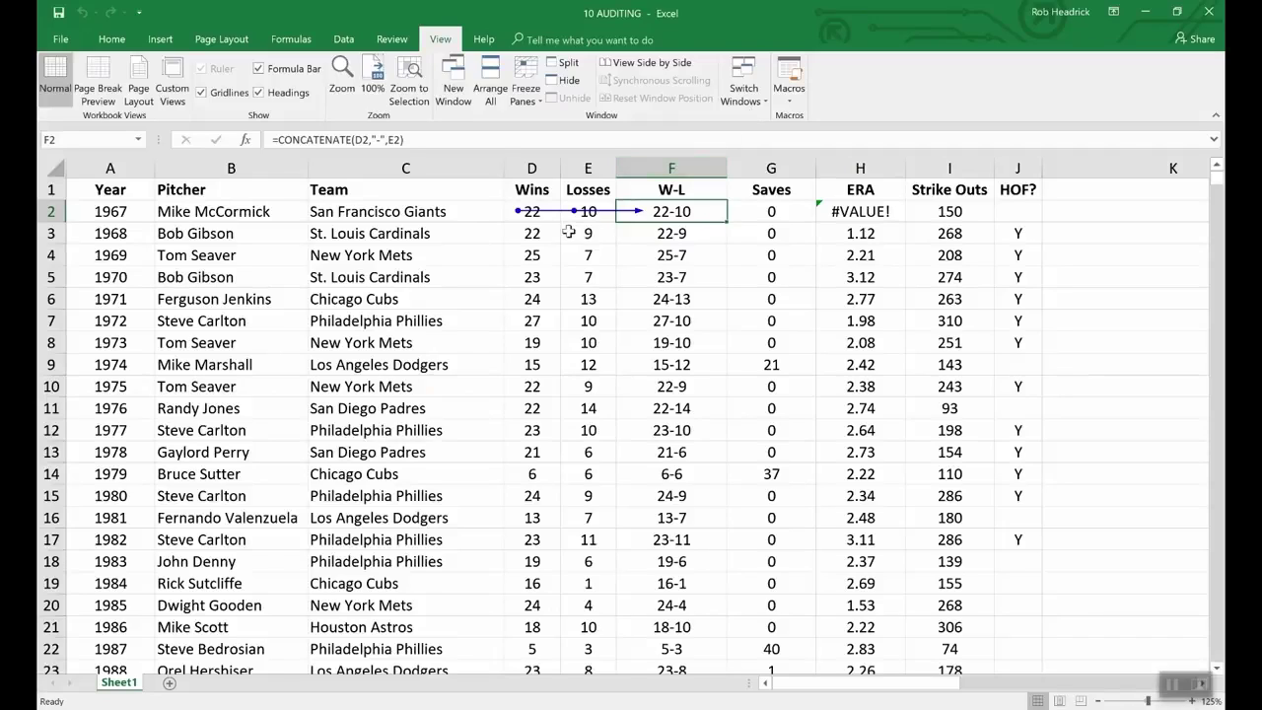
# Step: Remove F2's trace arrows and display formulas in the cells
pyautogui.click(289, 44)
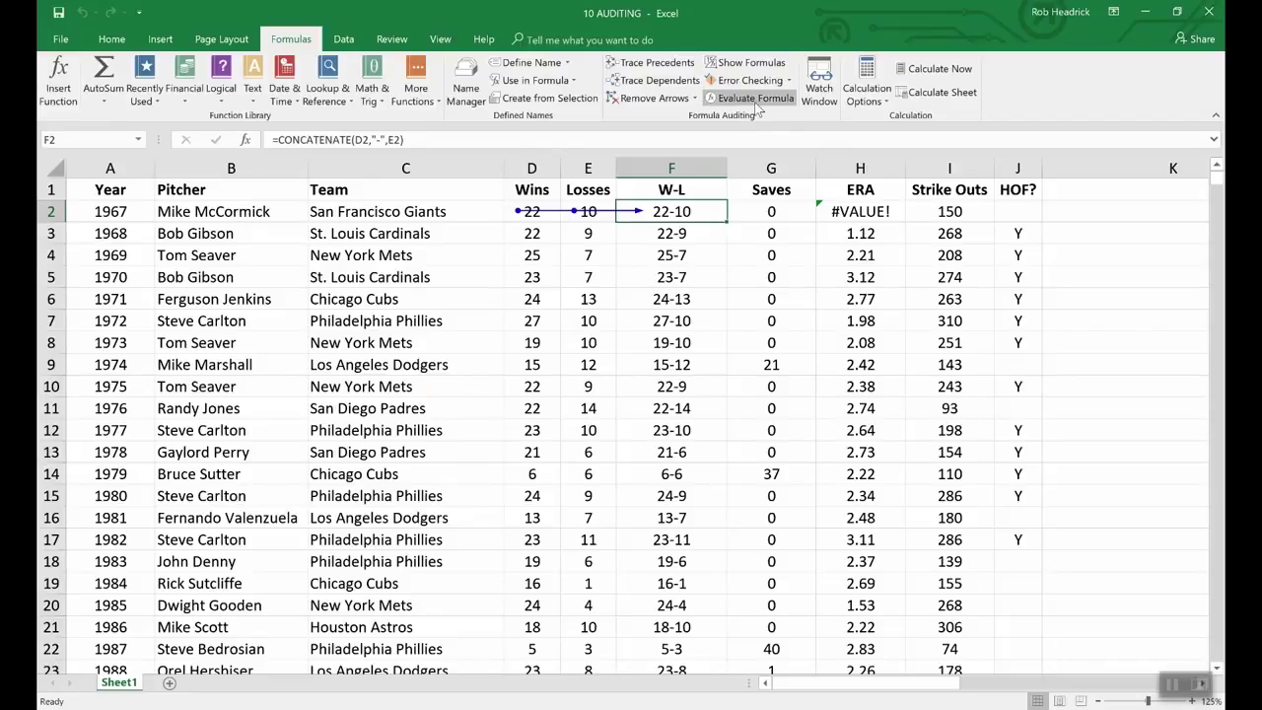
pyautogui.click(650, 98)
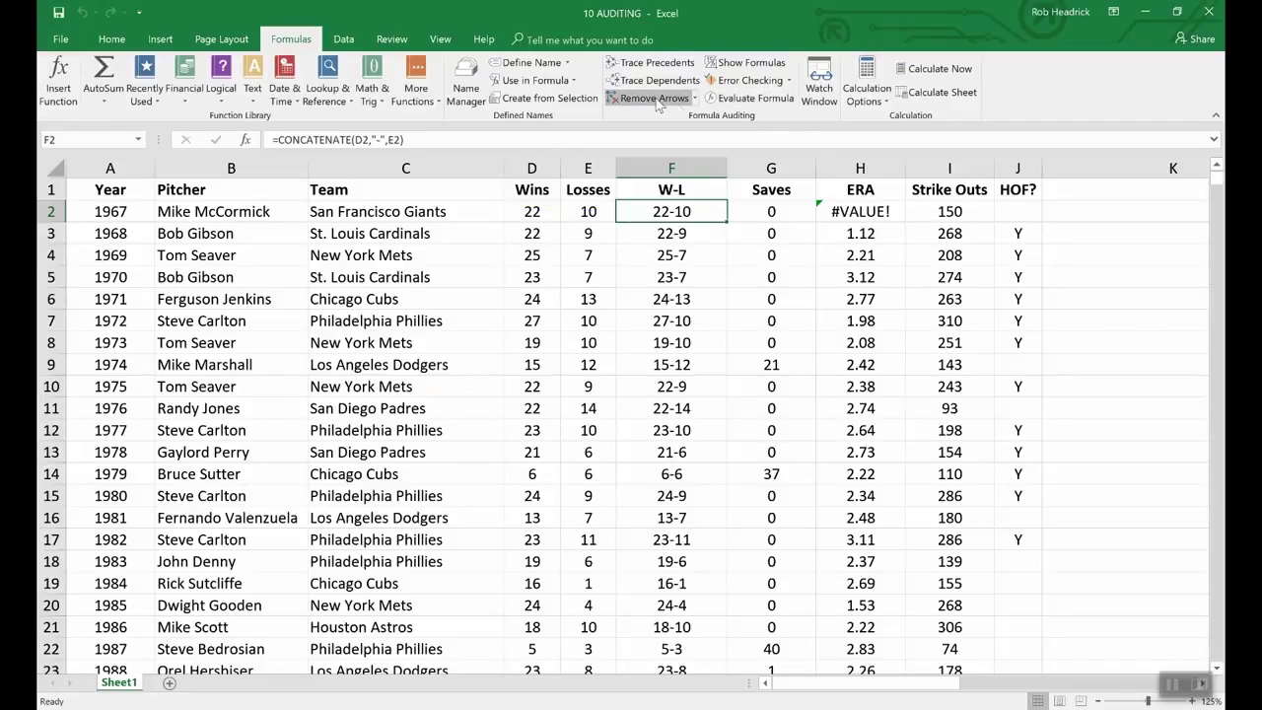
pyautogui.click(734, 65)
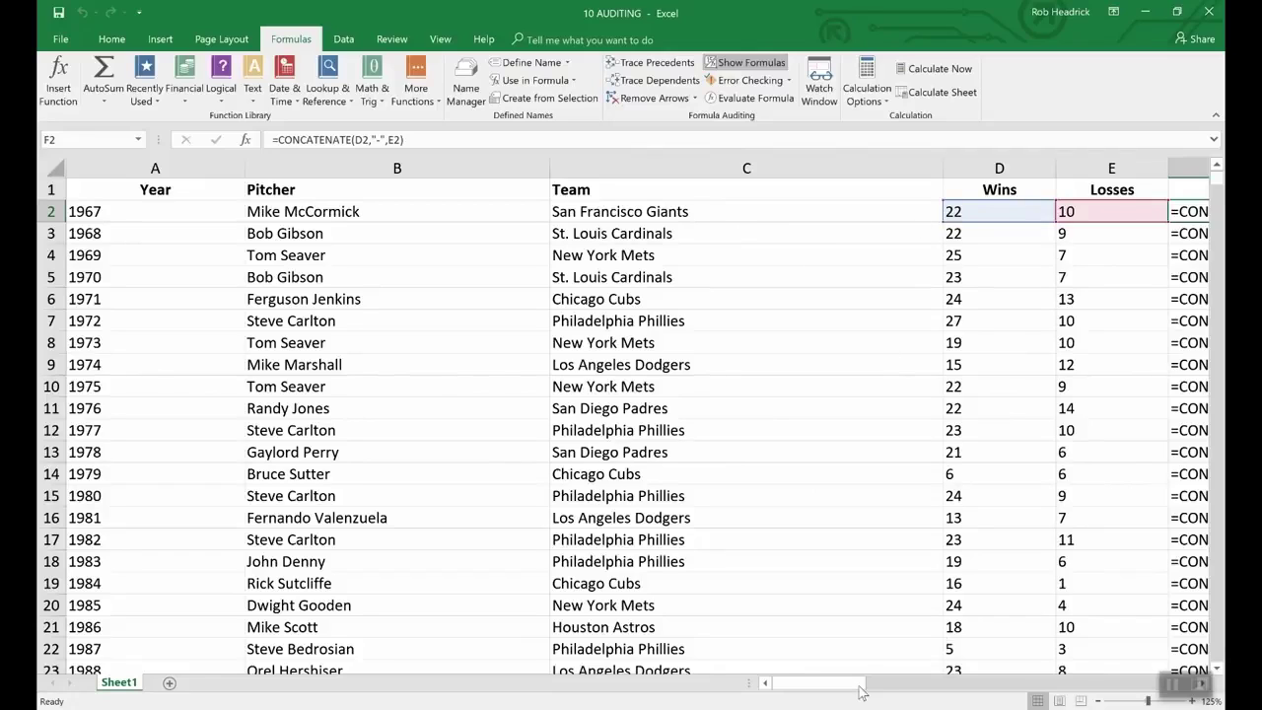
# Step: Review the formulas, then turn Show Formulas off to display calculated results
pyautogui.moveTo(843, 687); pyautogui.dragTo(897, 686)
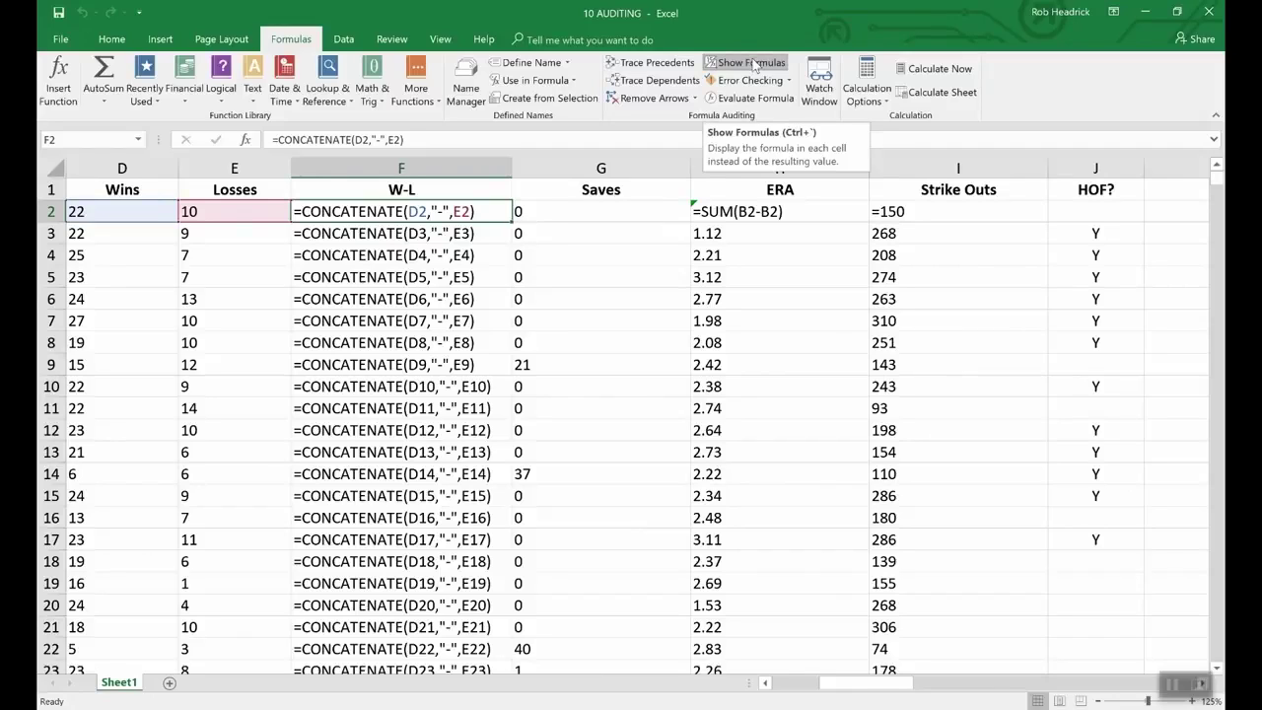
pyautogui.click(754, 64)
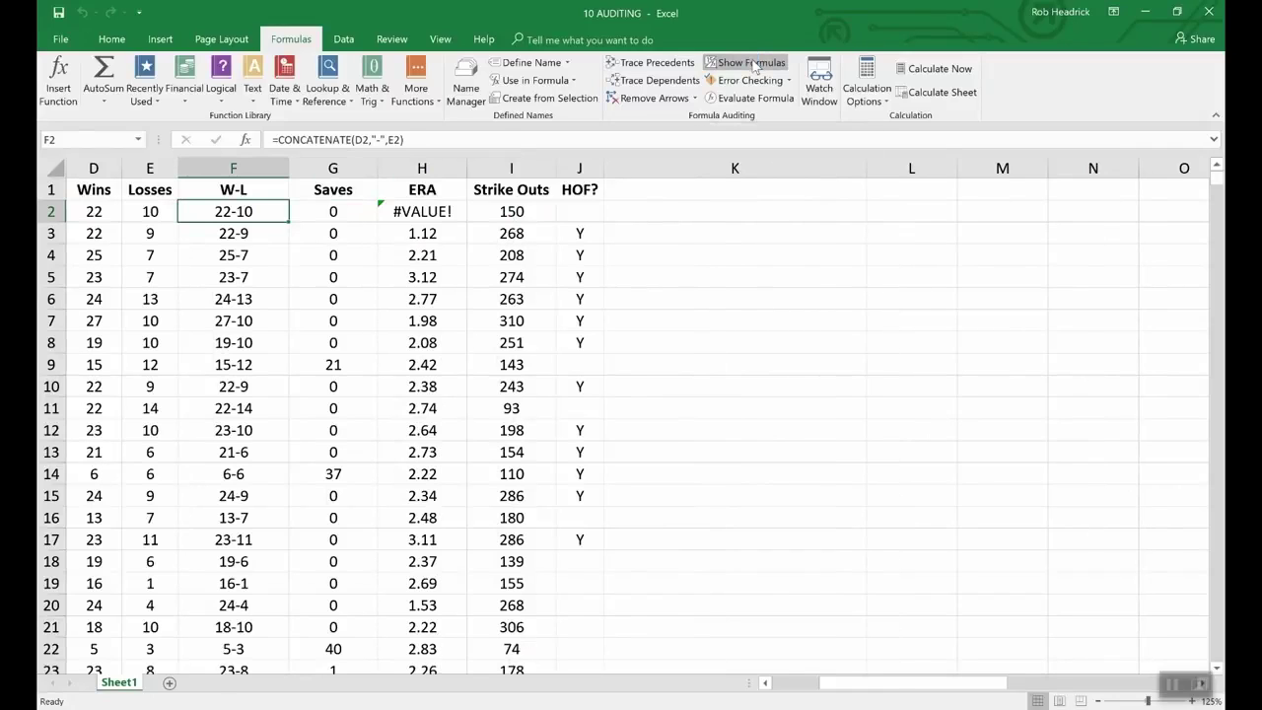
pyautogui.click(765, 683)
pyautogui.doubleClick(765, 684)
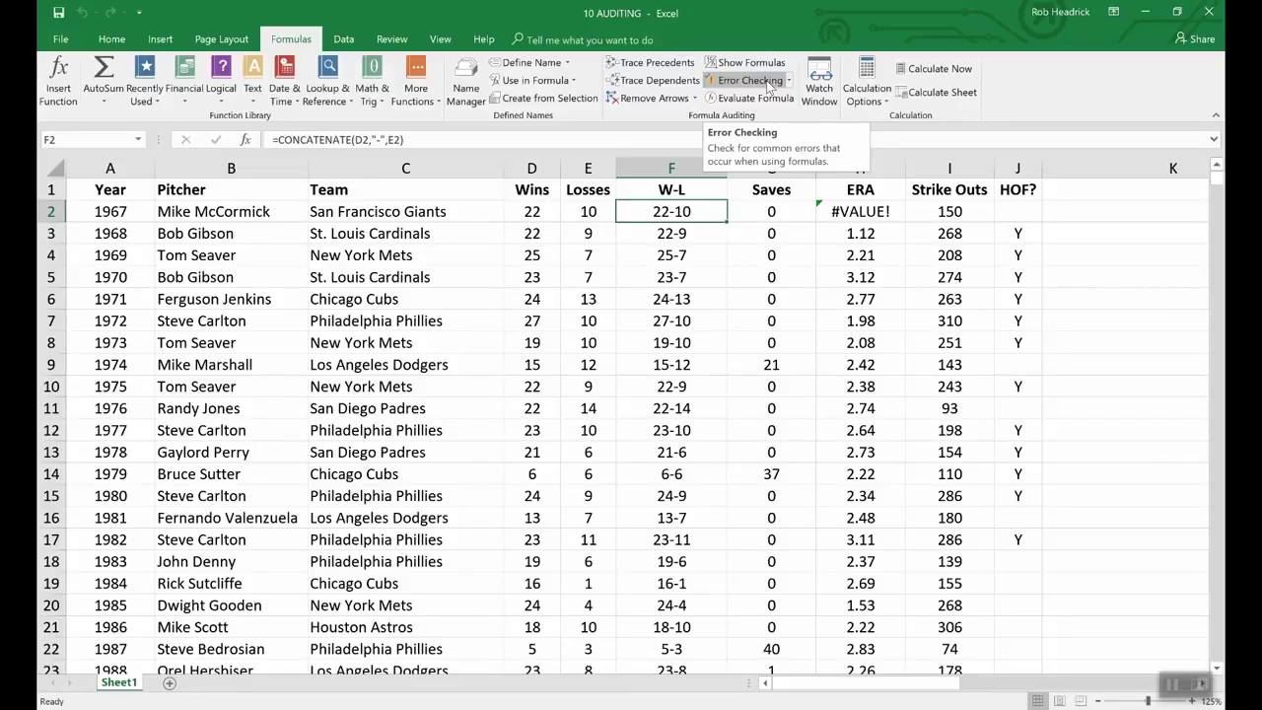
pyautogui.click(749, 81)
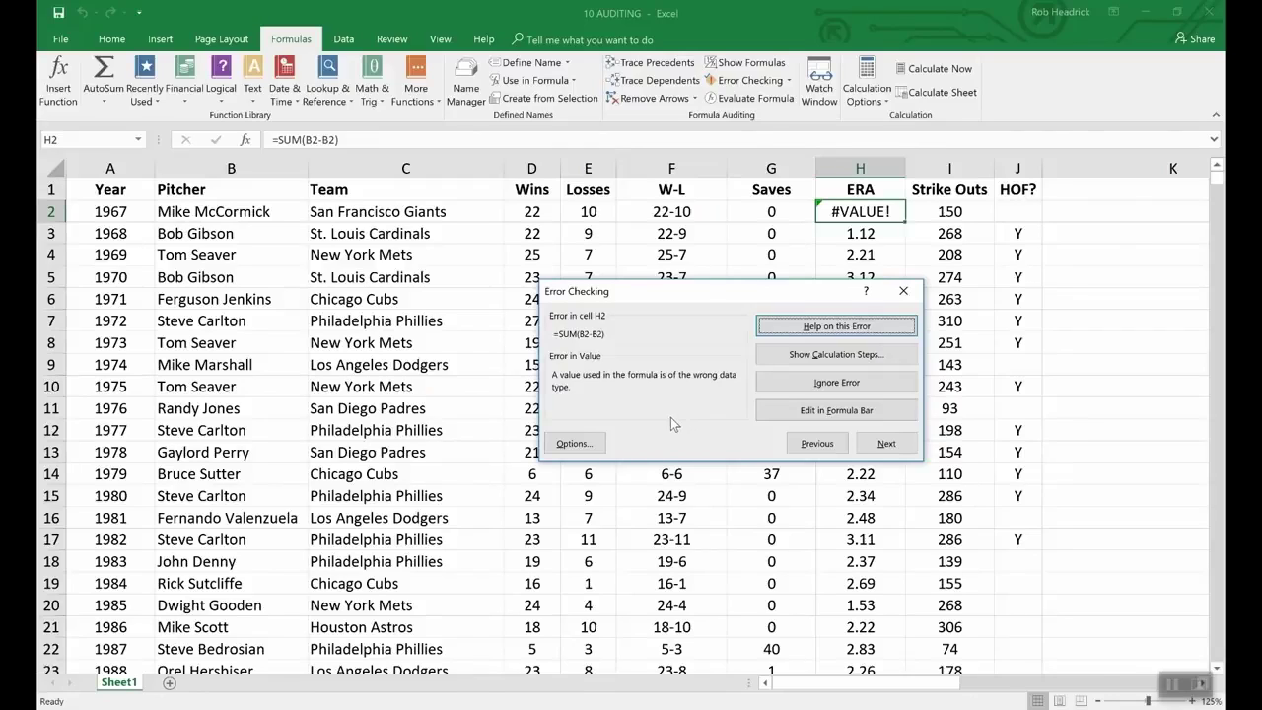
pyautogui.click(1085, 412)
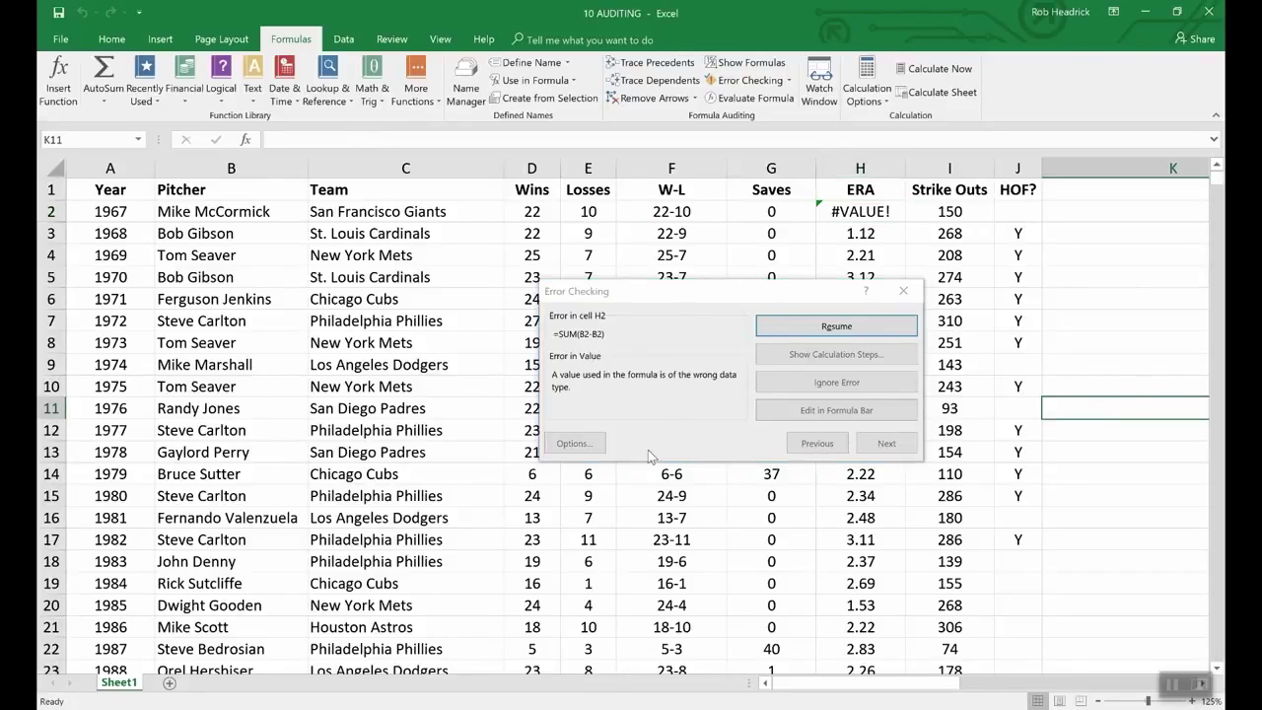
pyautogui.click(902, 290)
pyautogui.click(902, 289)
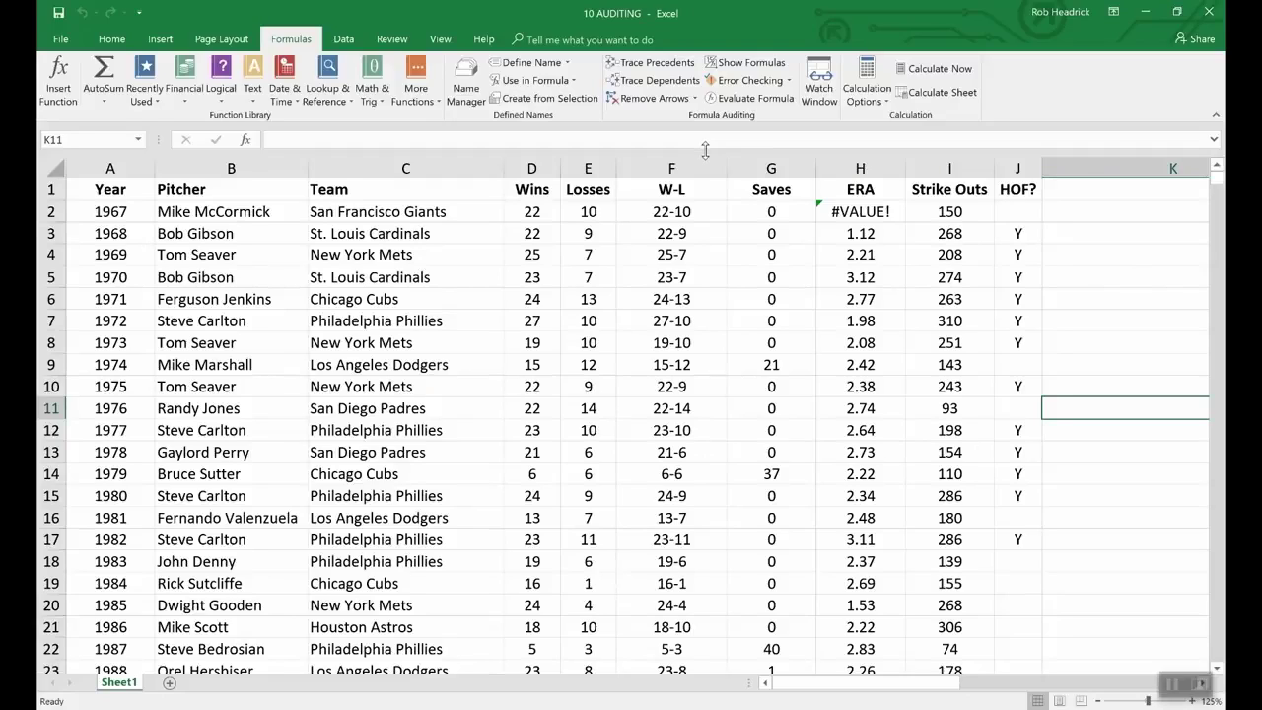
# Step: Evaluate F2's formula step by step: D2 to 22, E2 to 10, result 22-10
pyautogui.click(645, 211)
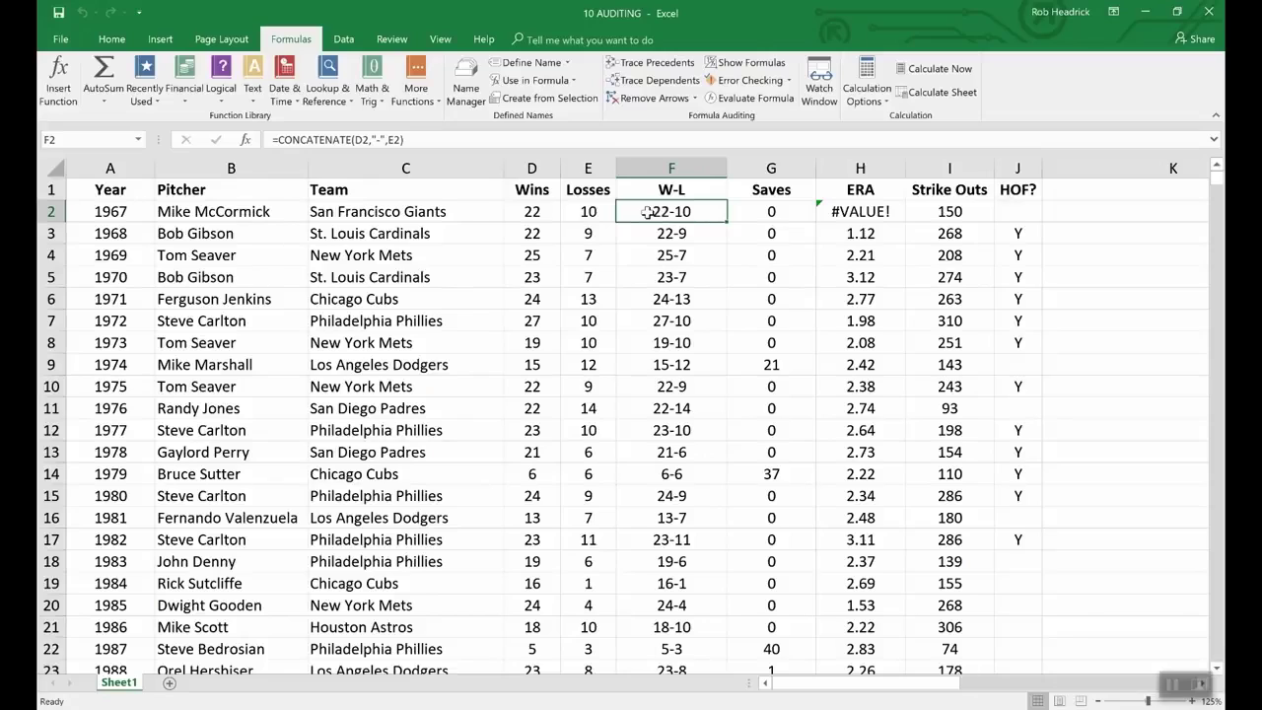
pyautogui.click(752, 99)
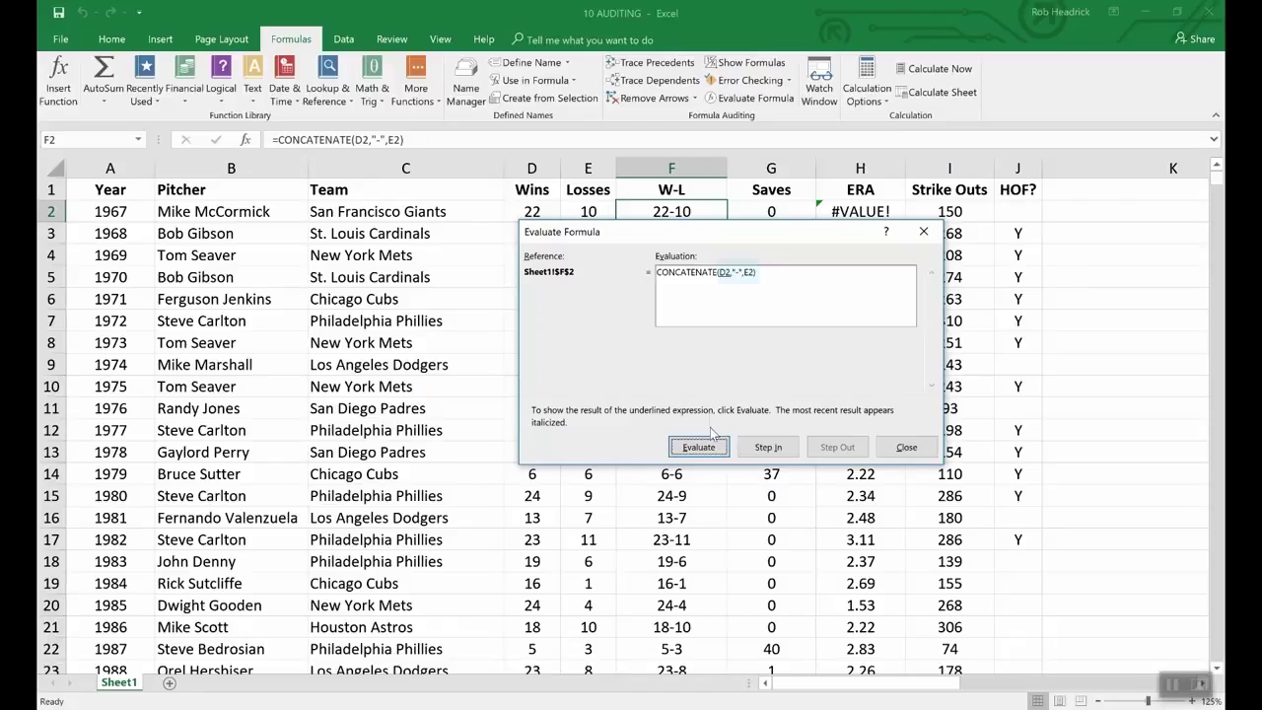
pyautogui.click(709, 447)
pyautogui.moveTo(589, 231); pyautogui.dragTo(590, 244)
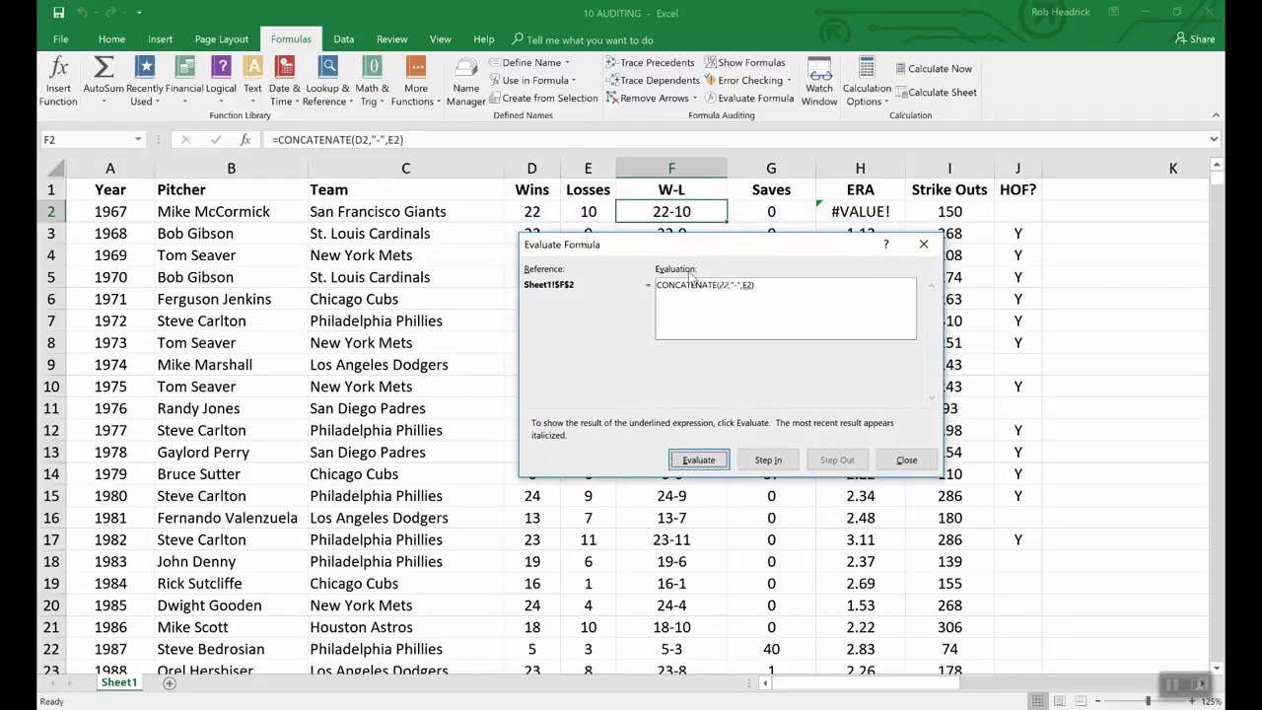
pyautogui.click(701, 461)
pyautogui.click(716, 464)
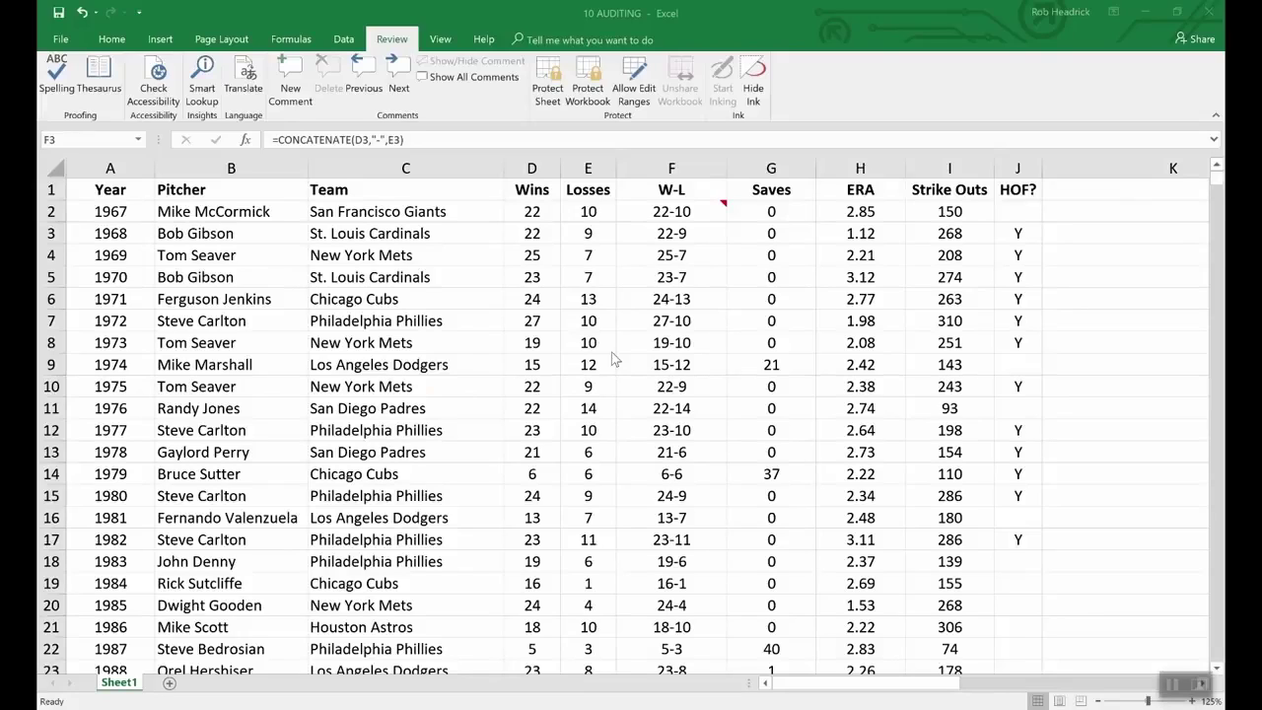
# Step: Encrypt the workbook with an open password and confirm it
pyautogui.click(63, 40)
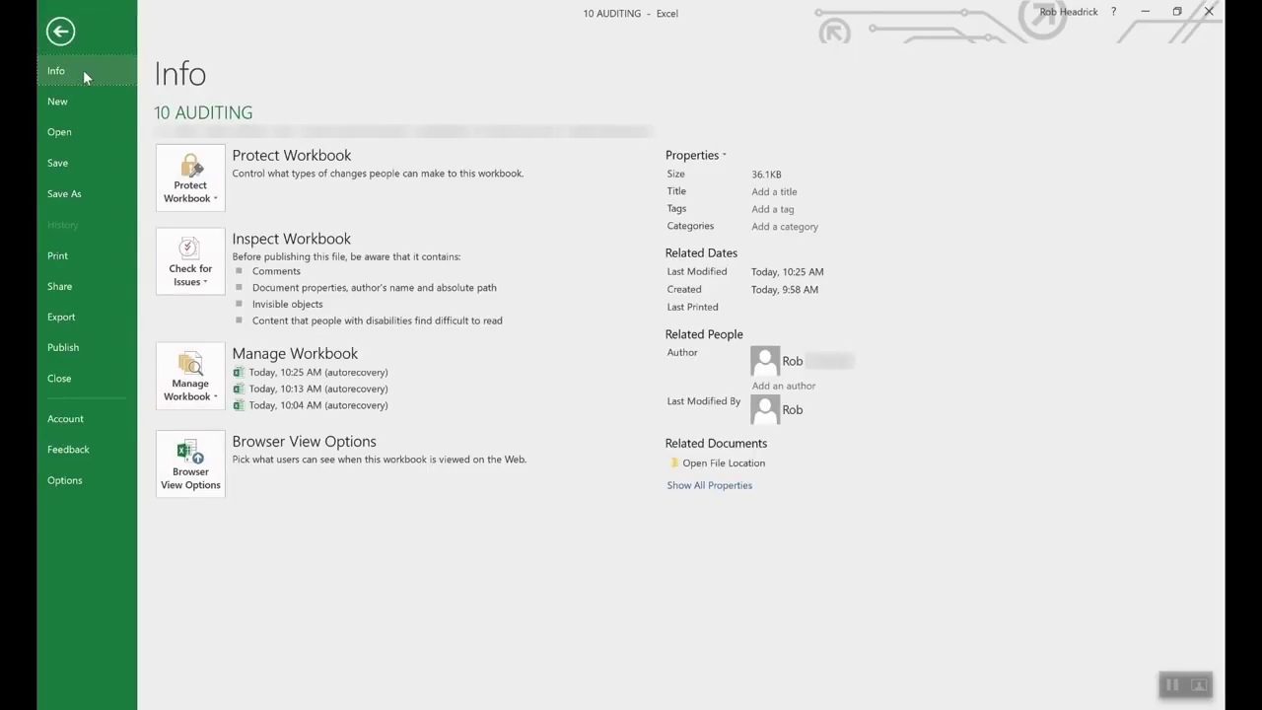
pyautogui.click(212, 175)
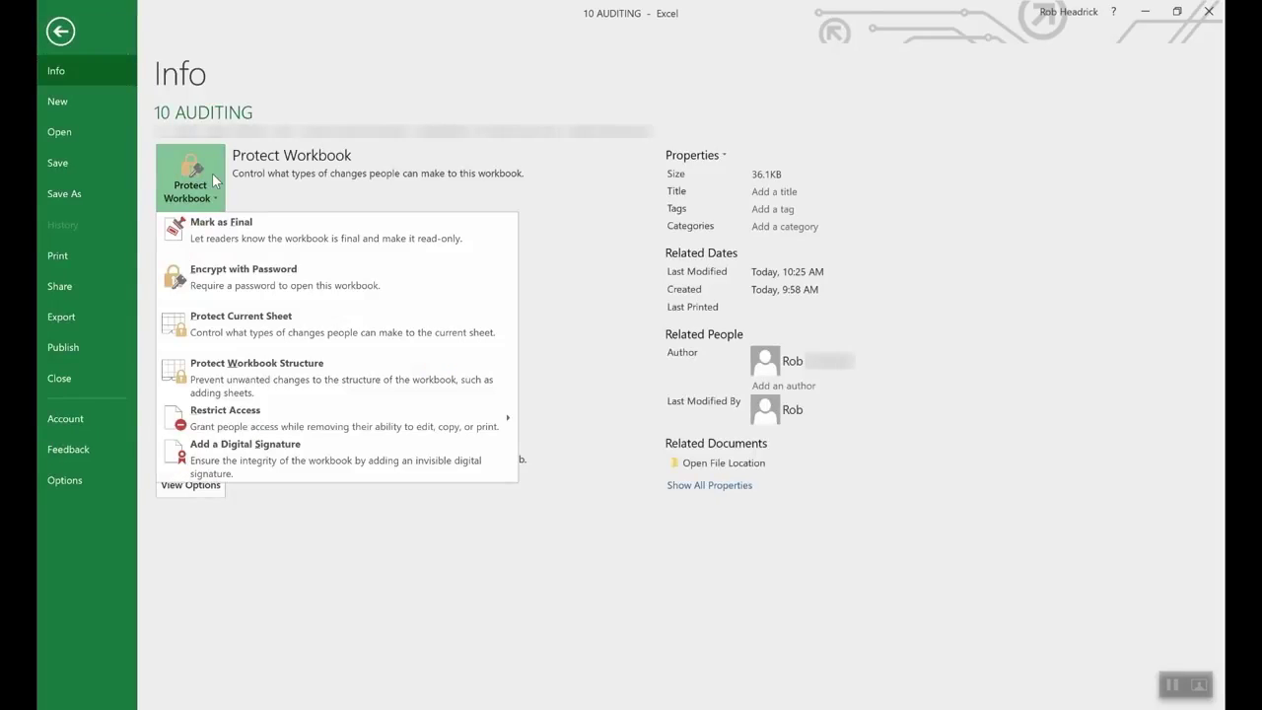
pyautogui.click(269, 279)
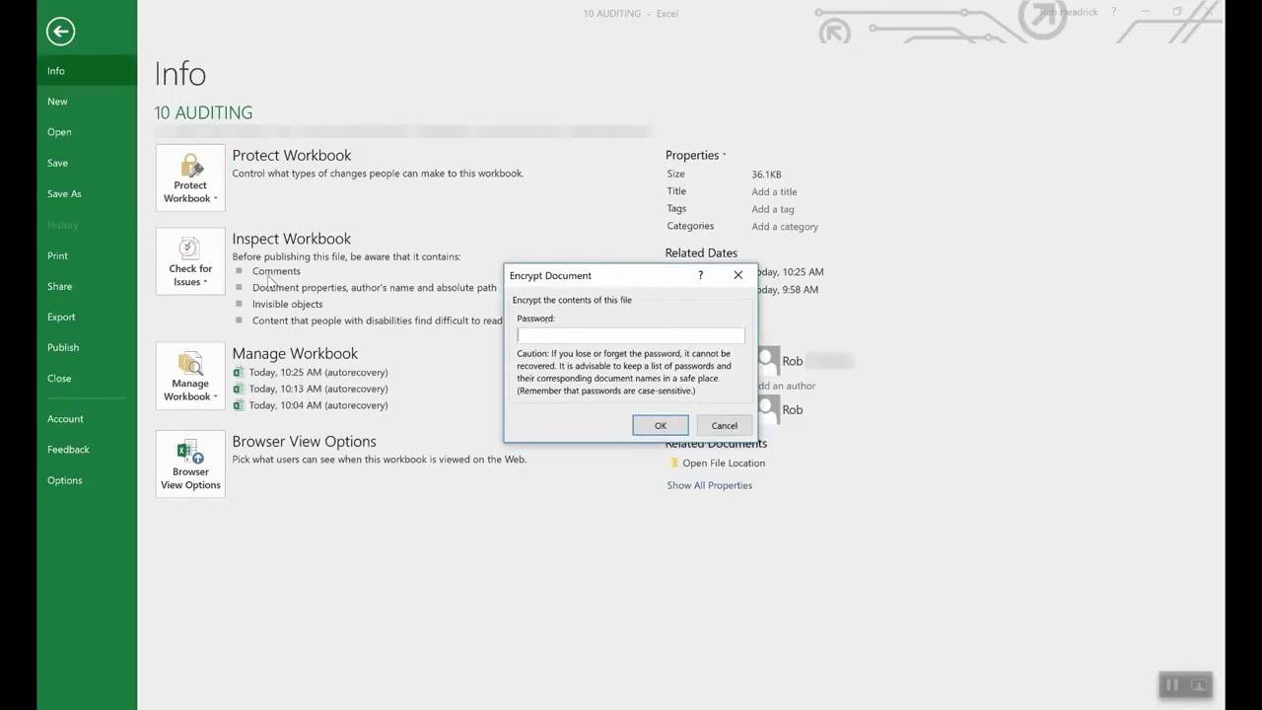
pyautogui.write('1234')
pyautogui.click(655, 426)
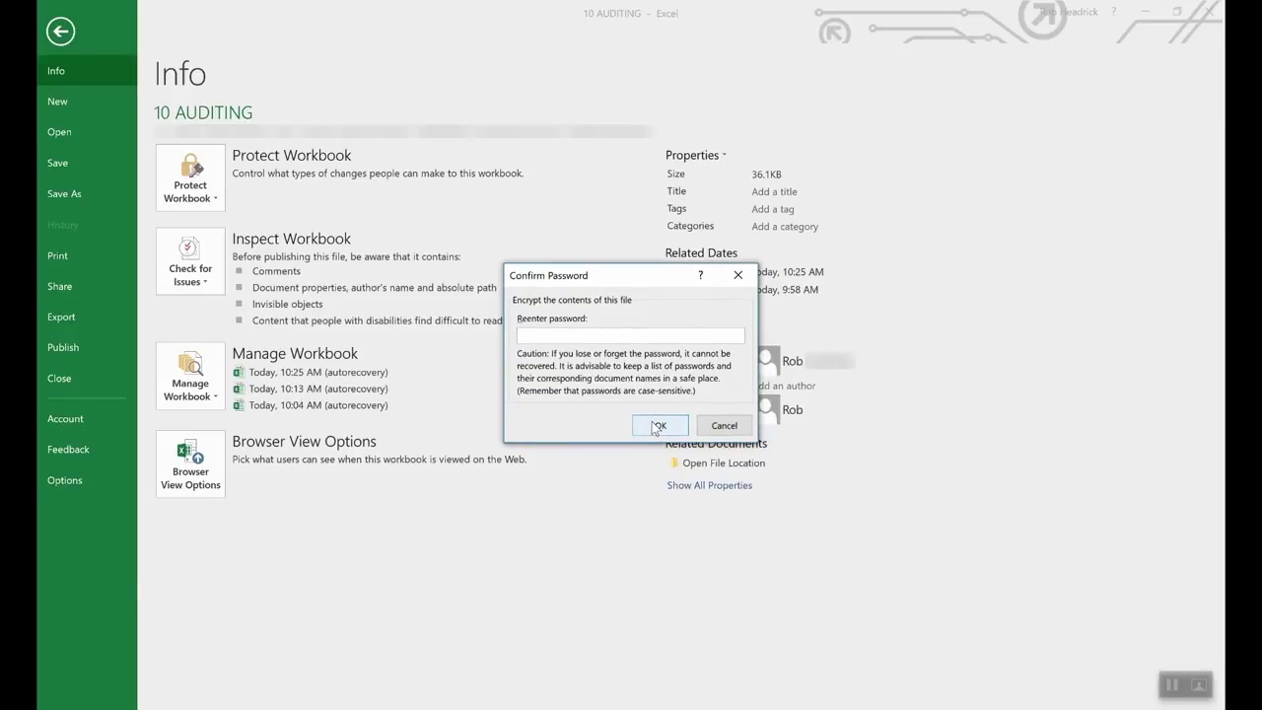
pyautogui.write('••••')
pyautogui.click(659, 427)
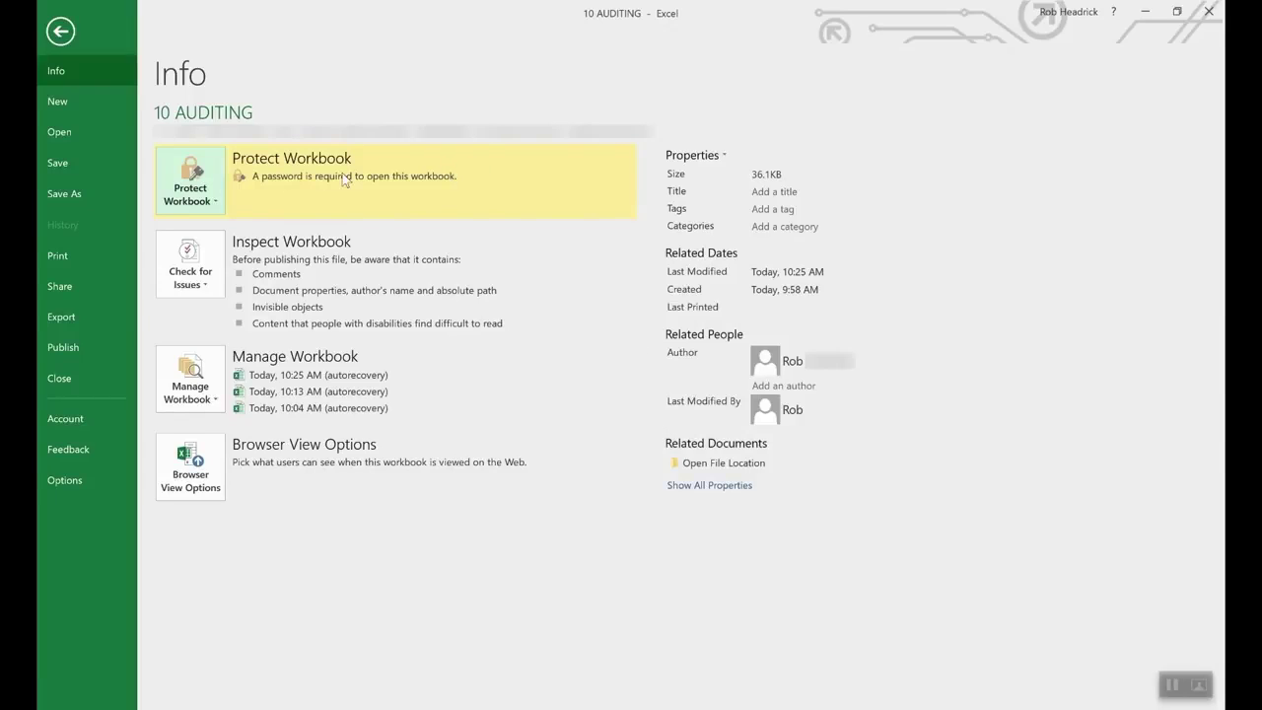
# Step: Clear the password in Encrypt with Password so the workbook opens without one
pyautogui.click(207, 197)
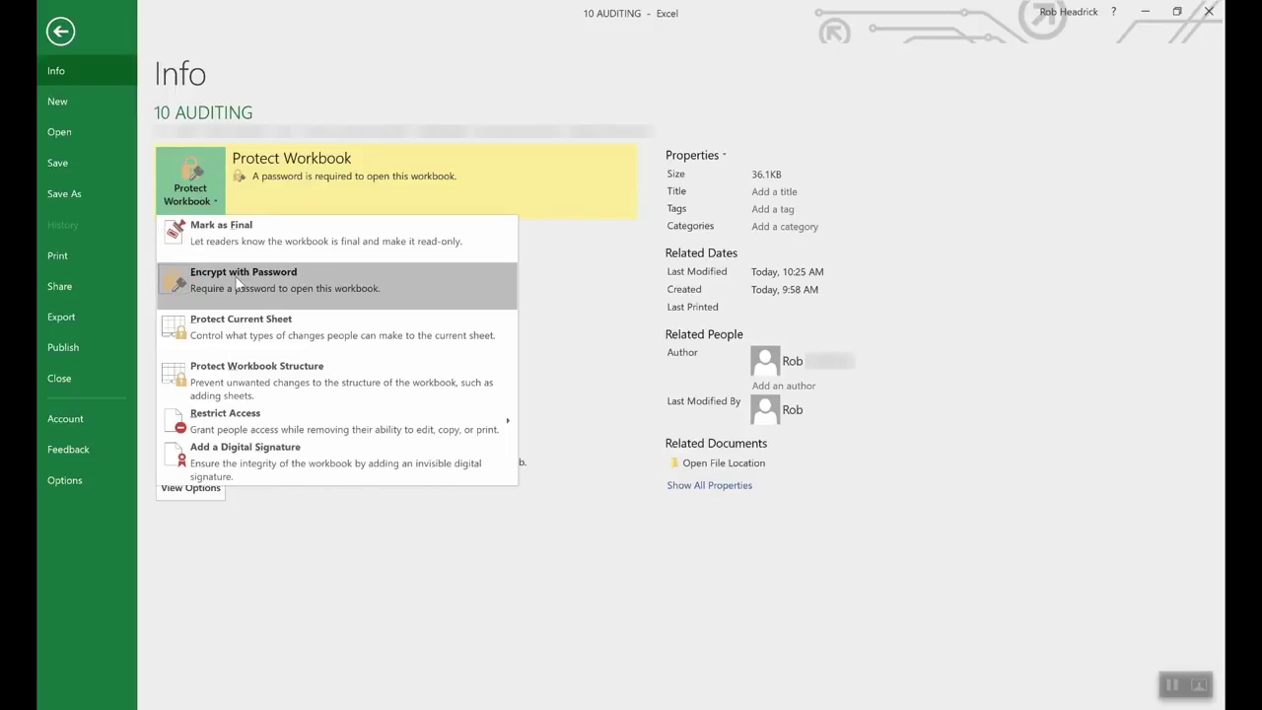
pyautogui.click(239, 284)
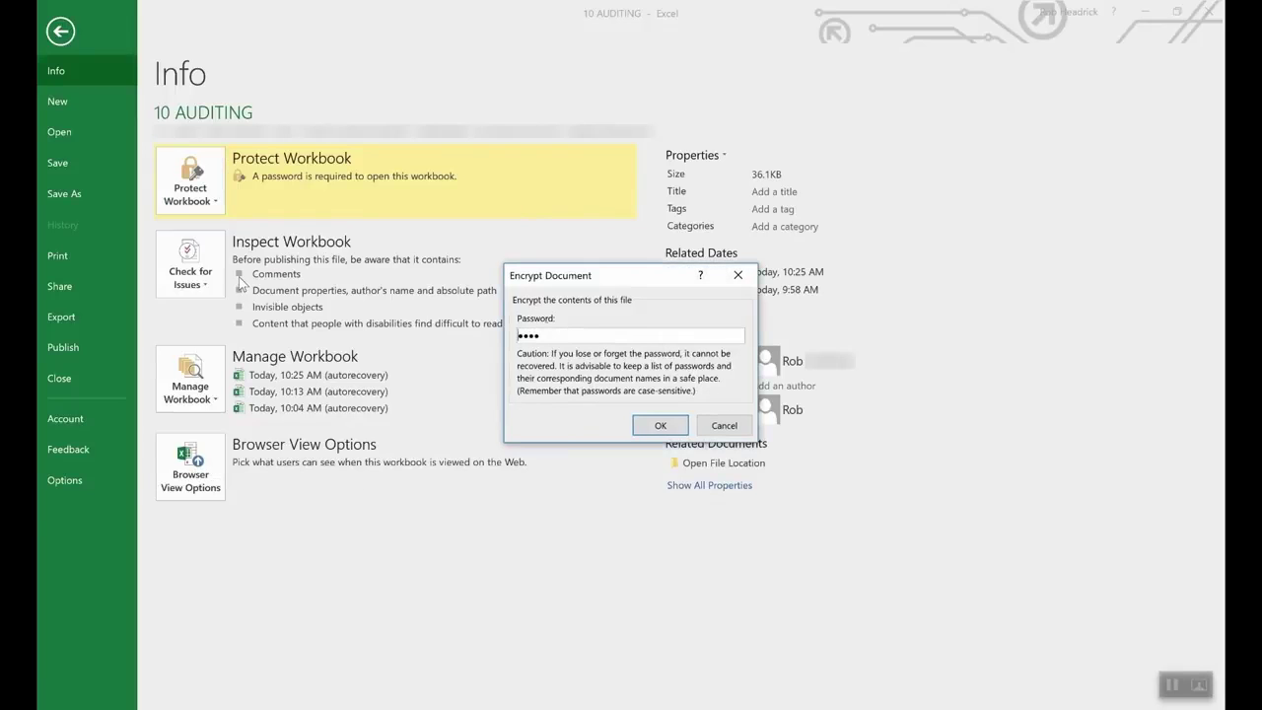
pyautogui.doubleClick(624, 334)
pyautogui.press('BackSpace')
pyautogui.click(659, 425)
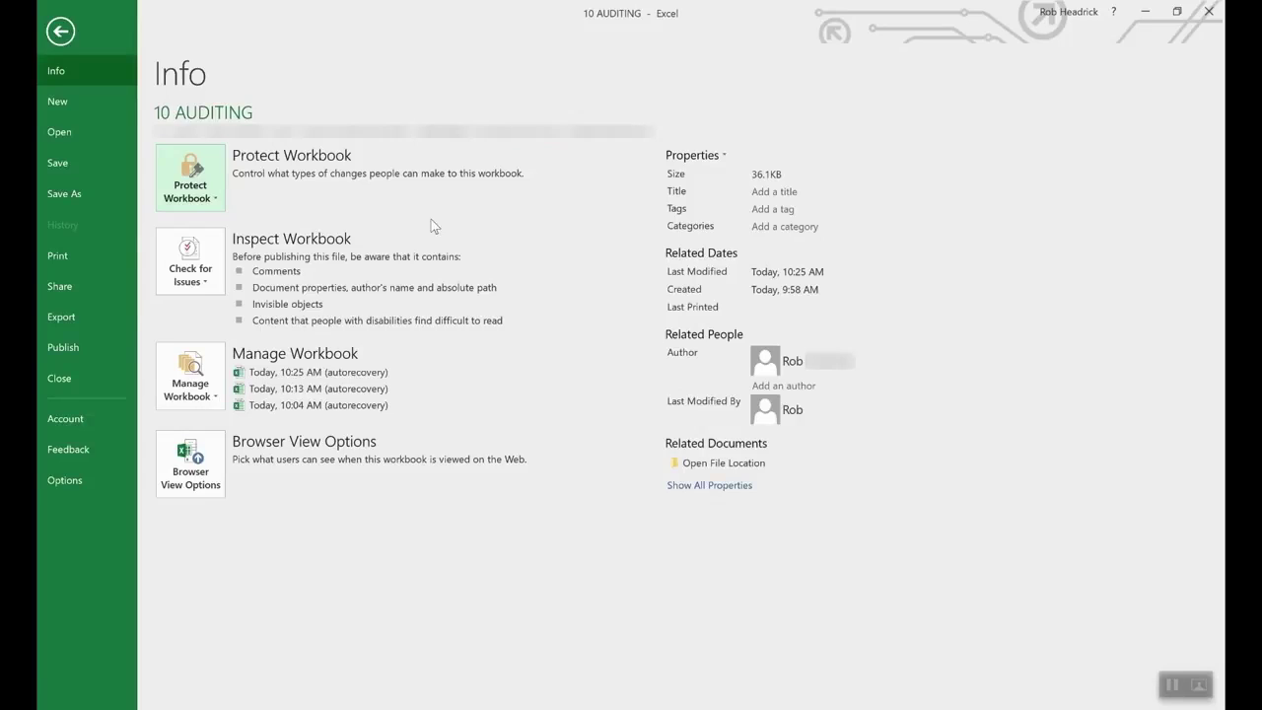
# Step: Open Protect Current Sheet under Protect Workbook, then cancel it and leave the sheet unprotected
pyautogui.click(197, 177)
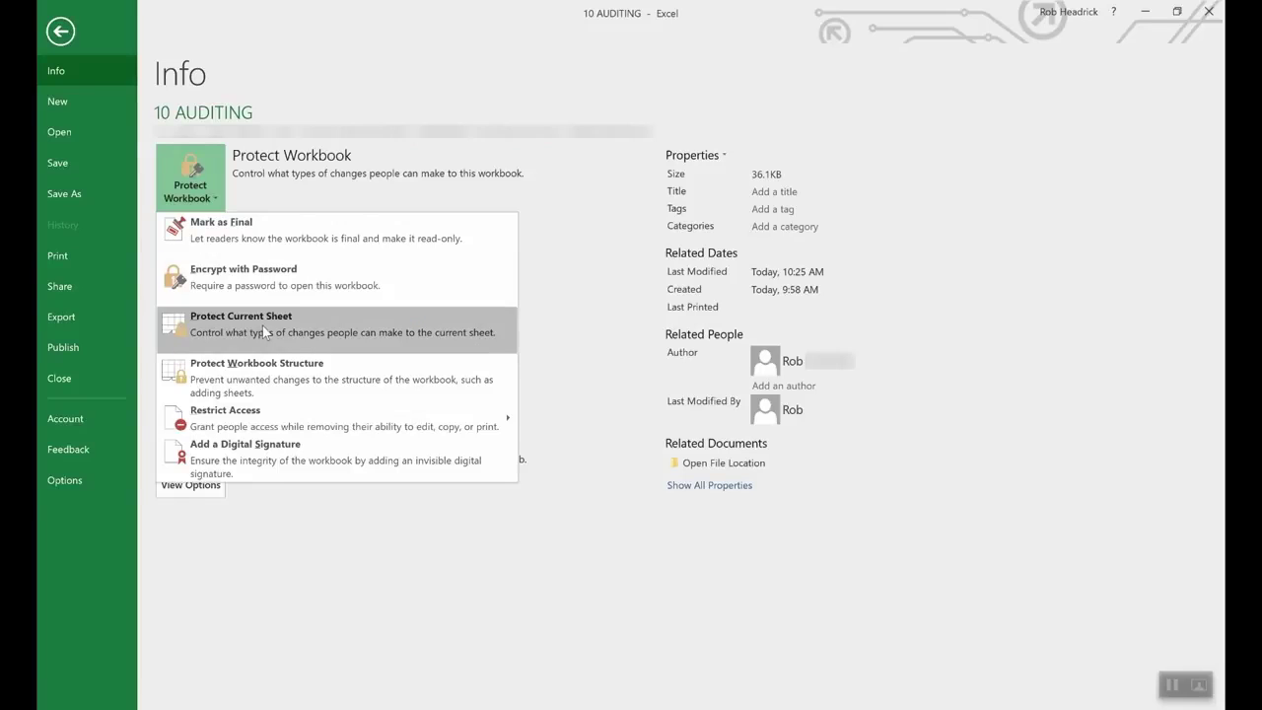
pyautogui.click(262, 325)
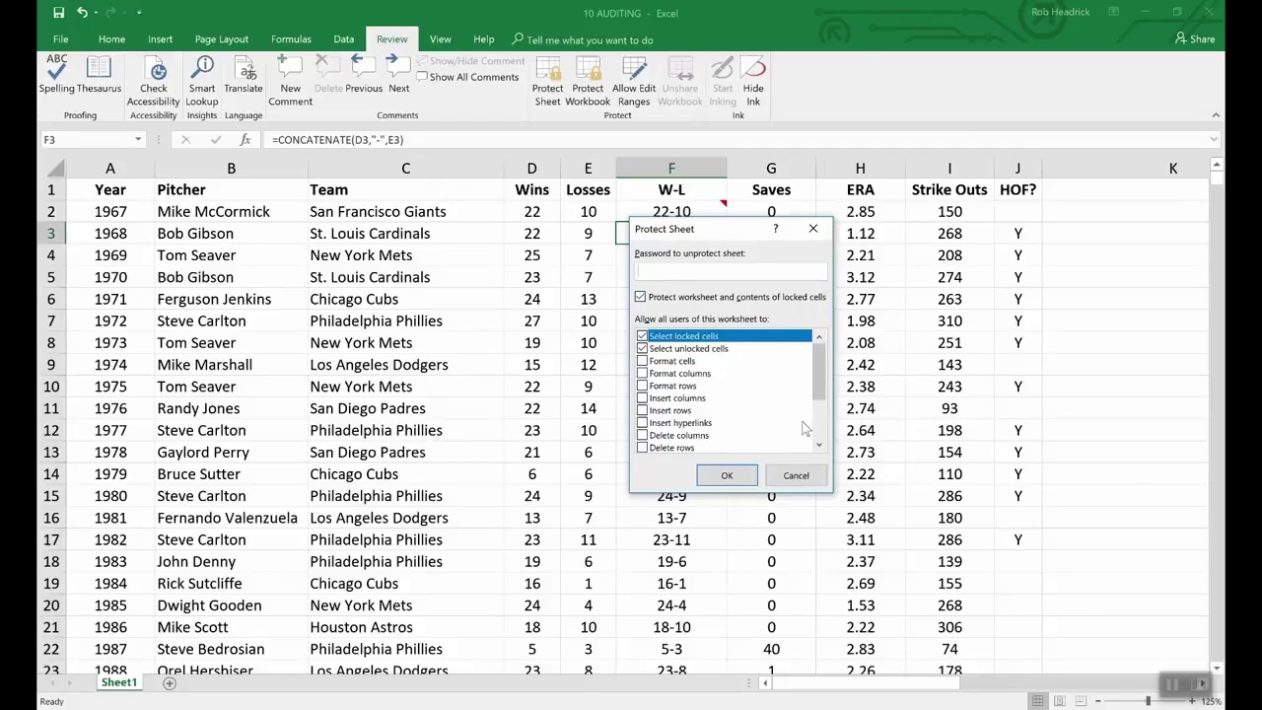
pyautogui.click(805, 477)
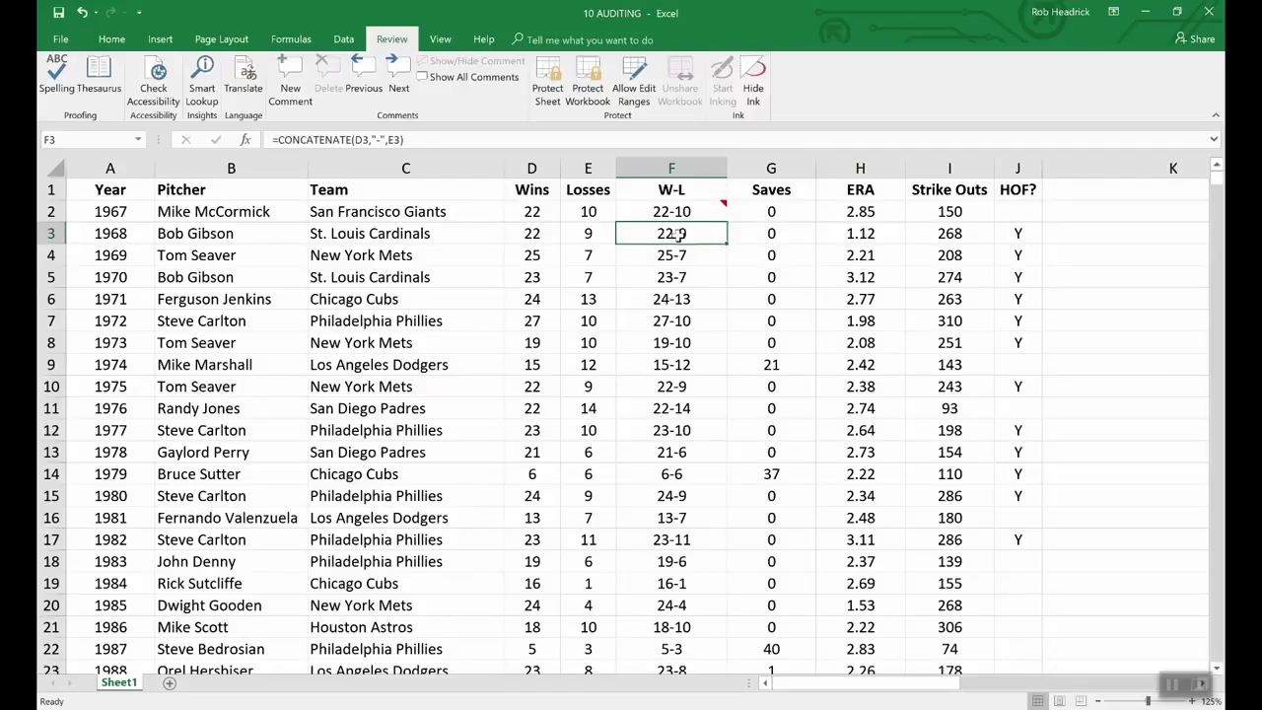
# Step: Mark cell F3 as Hidden in its Format Cells protection settings to conceal its W-L formula
pyautogui.rightClick(680, 242)
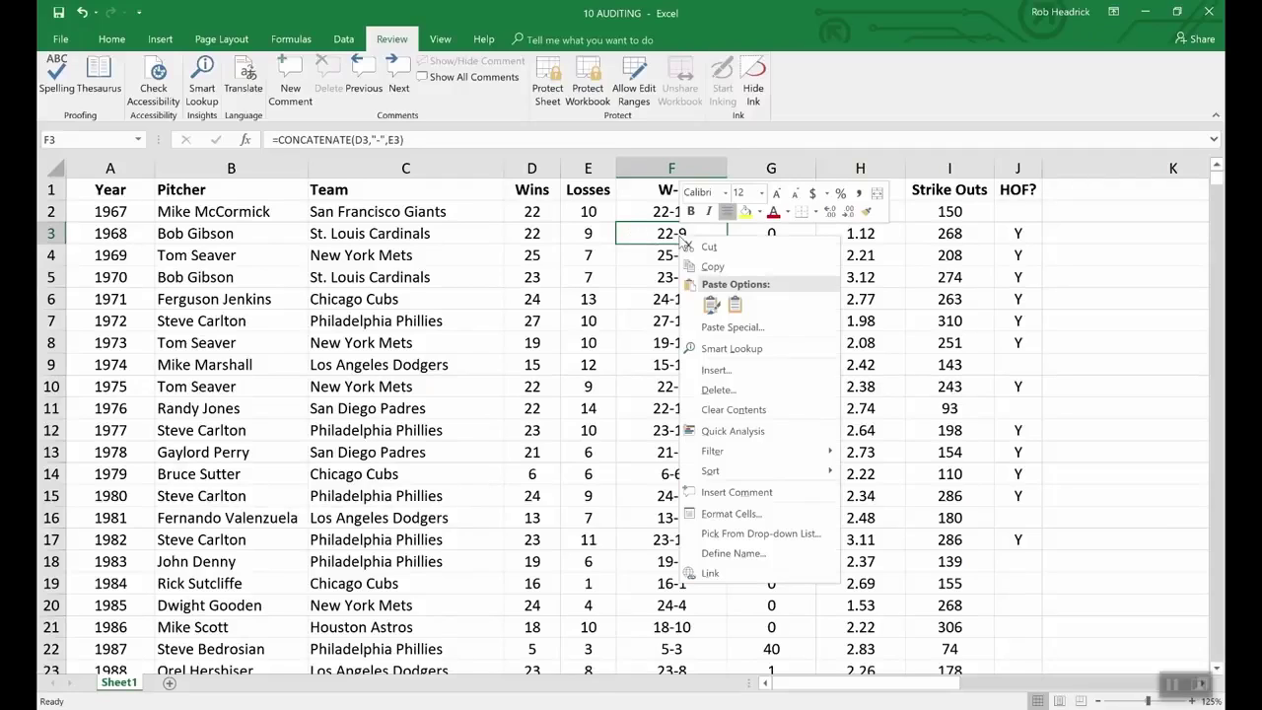
pyautogui.click(740, 513)
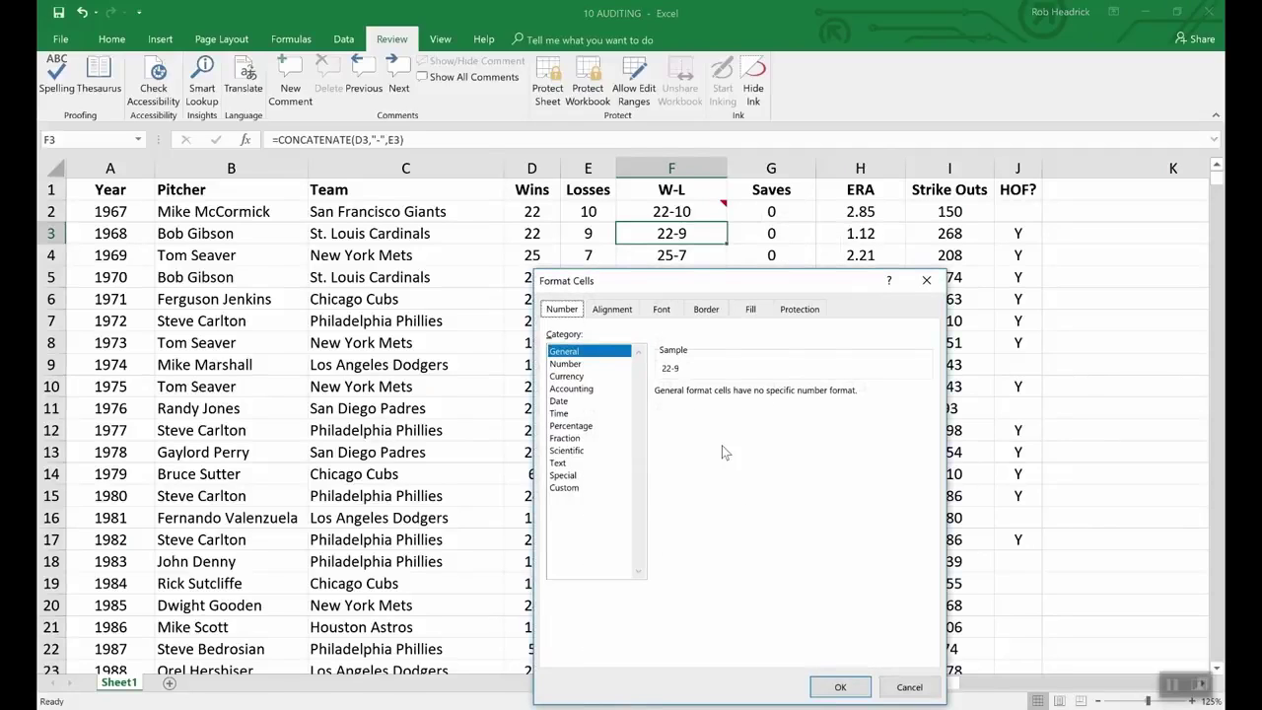
pyautogui.click(799, 310)
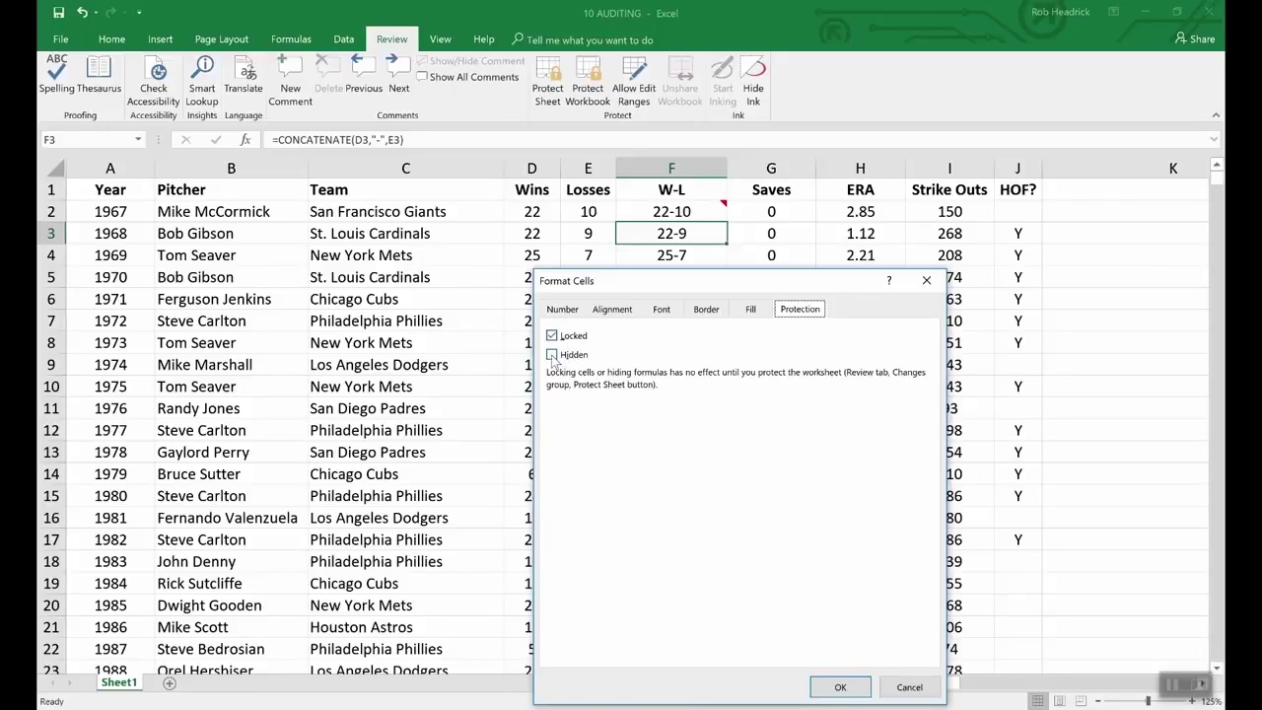
pyautogui.click(553, 356)
pyautogui.click(839, 688)
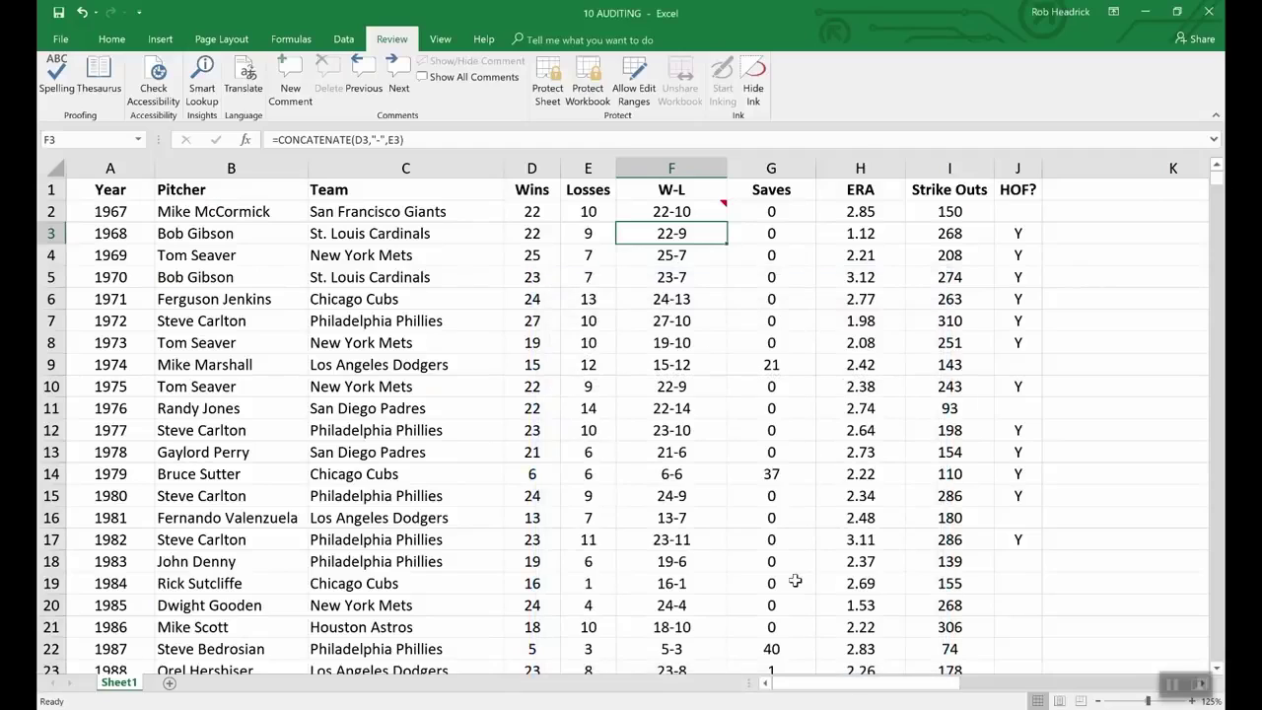
# Step: Protect the sheet with a password, then compare F4 and F3 to confirm F3's formula is hidden
pyautogui.click(548, 78)
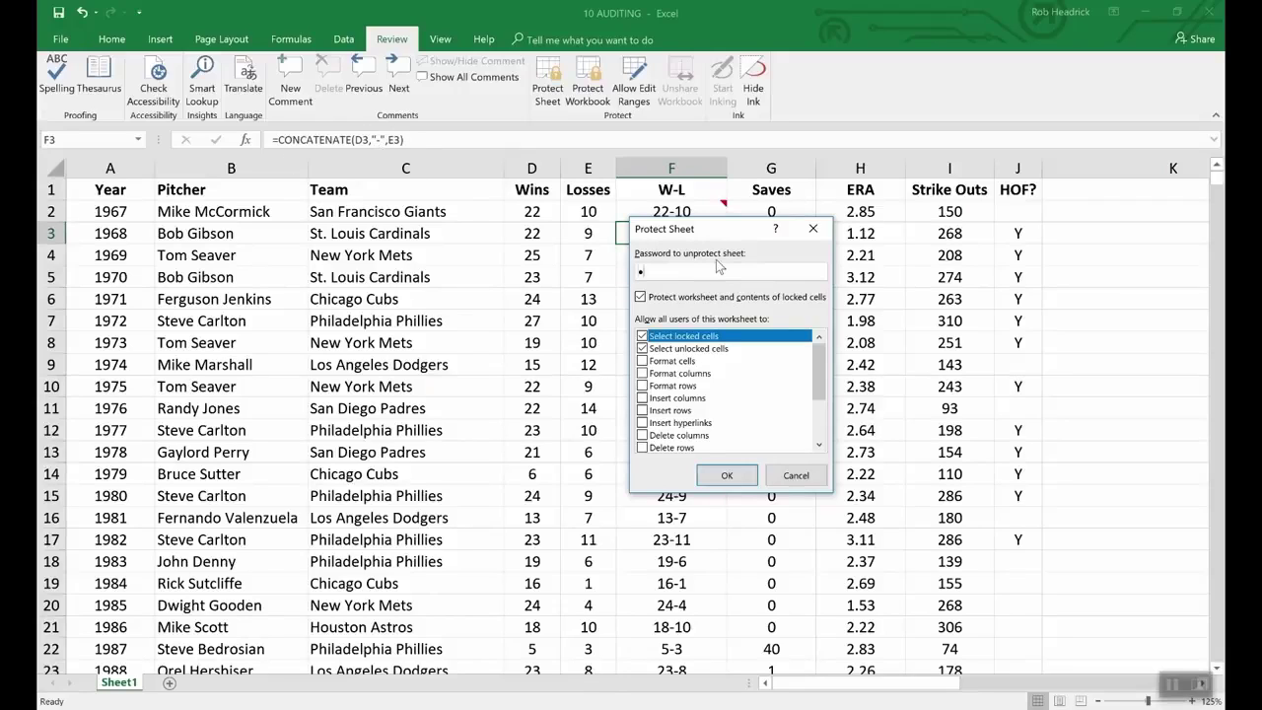
pyautogui.write('1234')
pyautogui.click(730, 478)
pyautogui.write('1234')
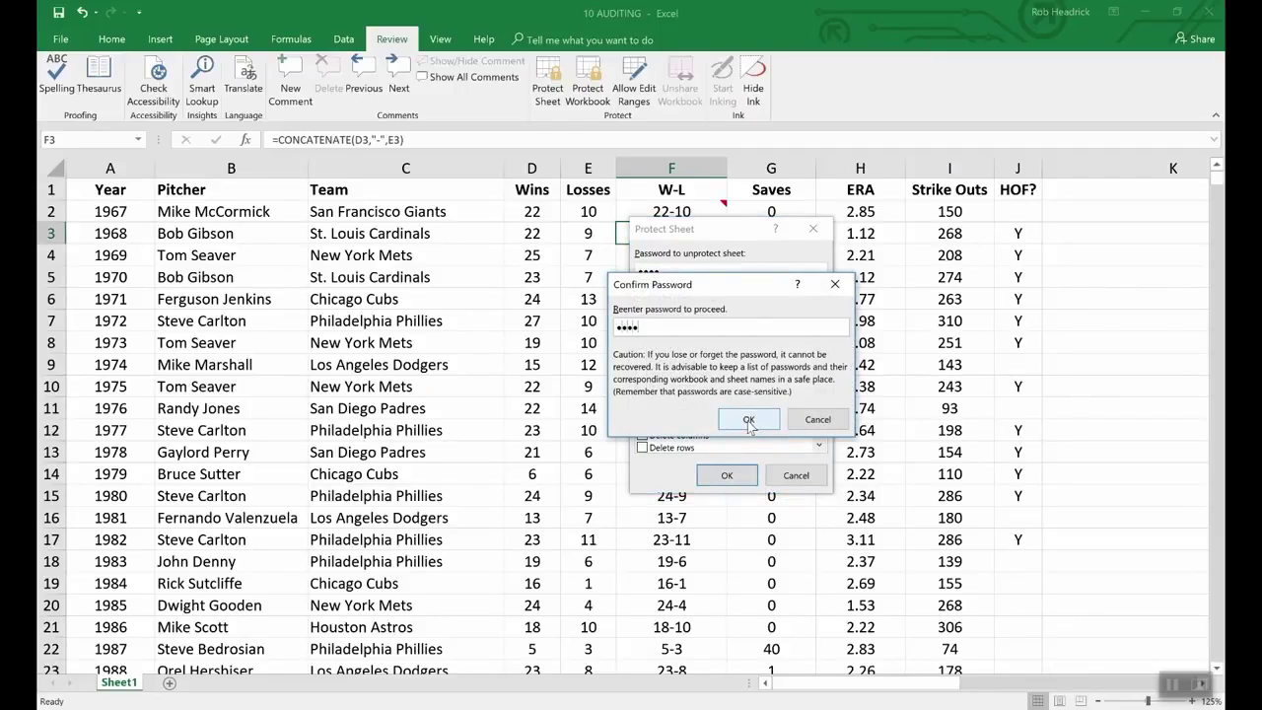
pyautogui.click(748, 420)
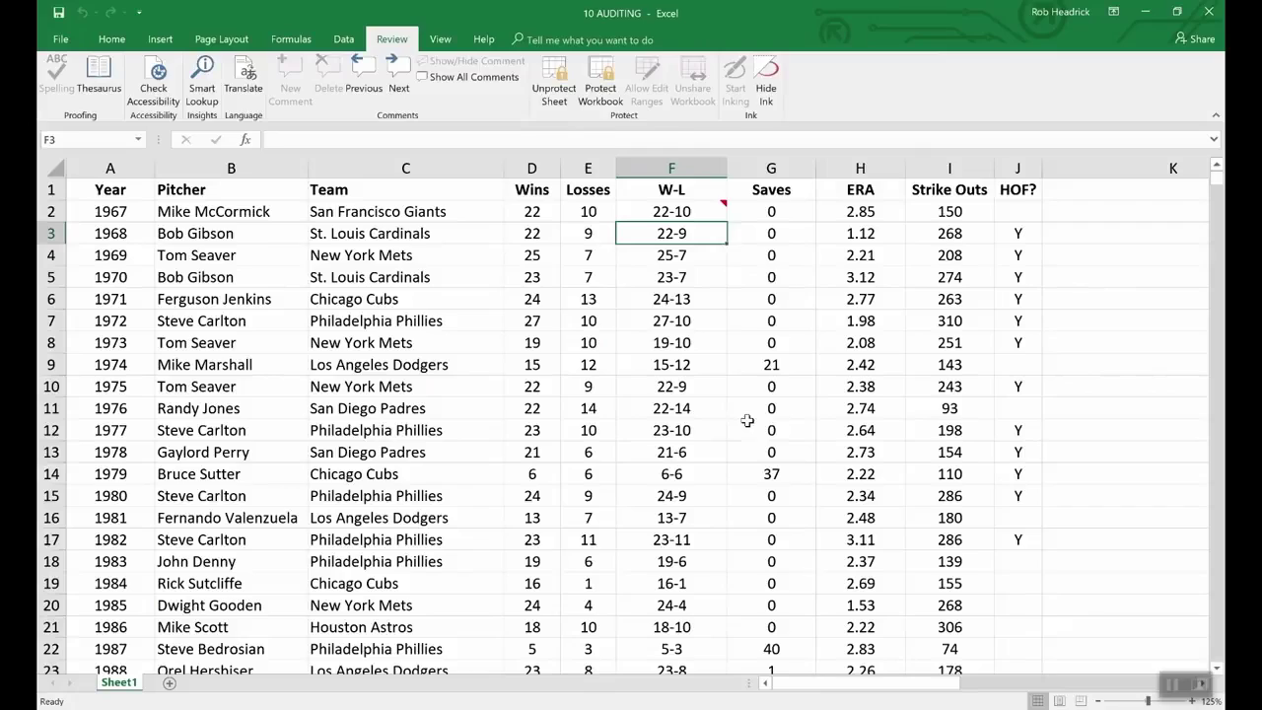
pyautogui.press('Down')
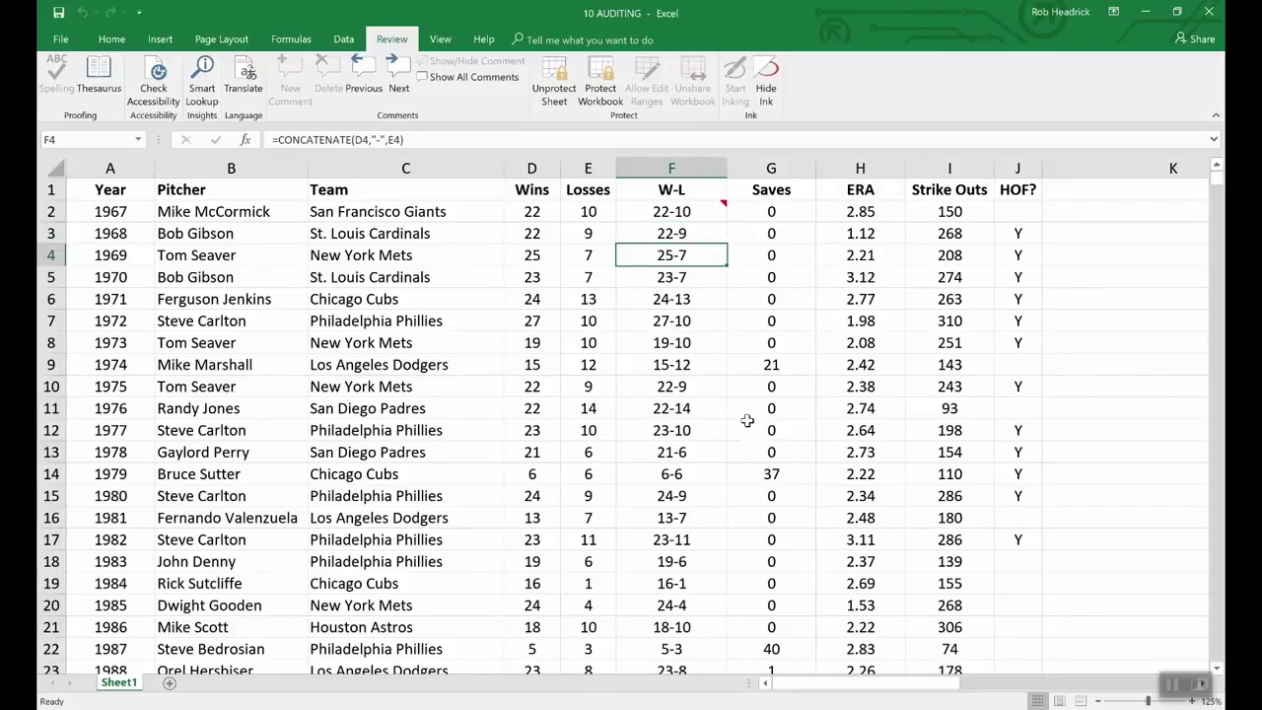
pyautogui.press('Up')
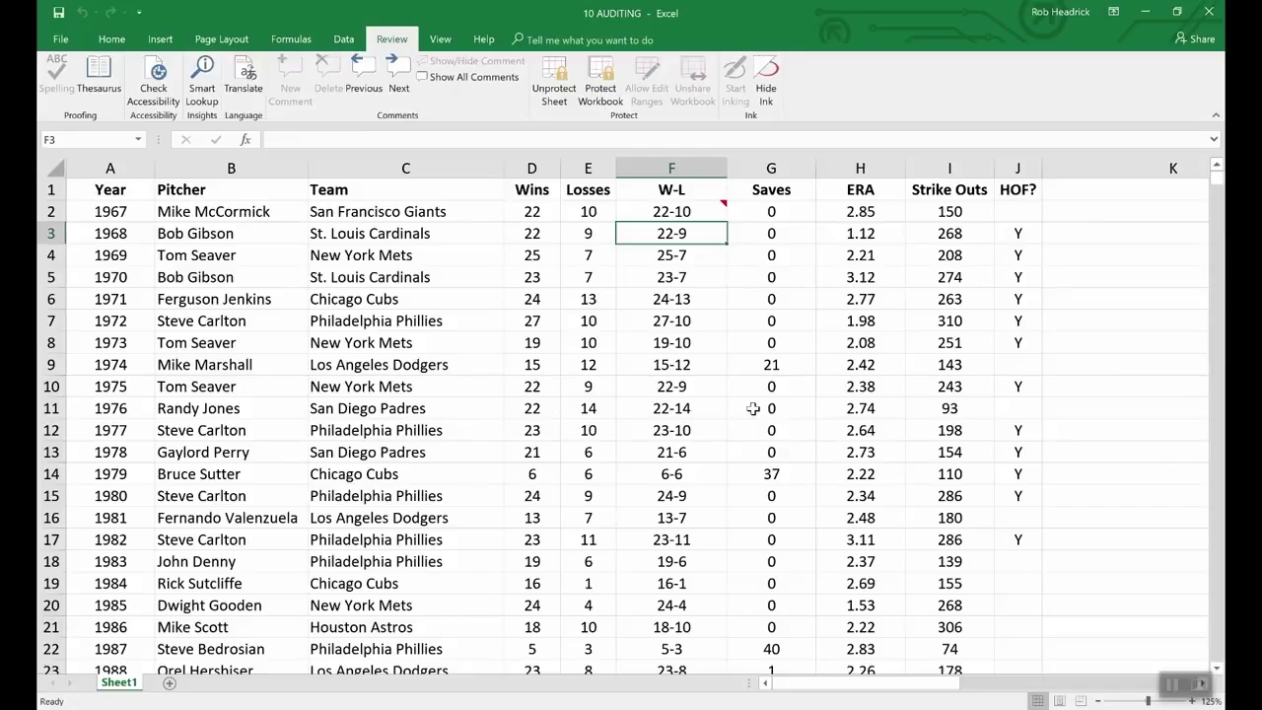
# Step: Keep F2's comment showing, then unprotect the sheet with the password and bring up the comment's options
pyautogui.click(703, 213)
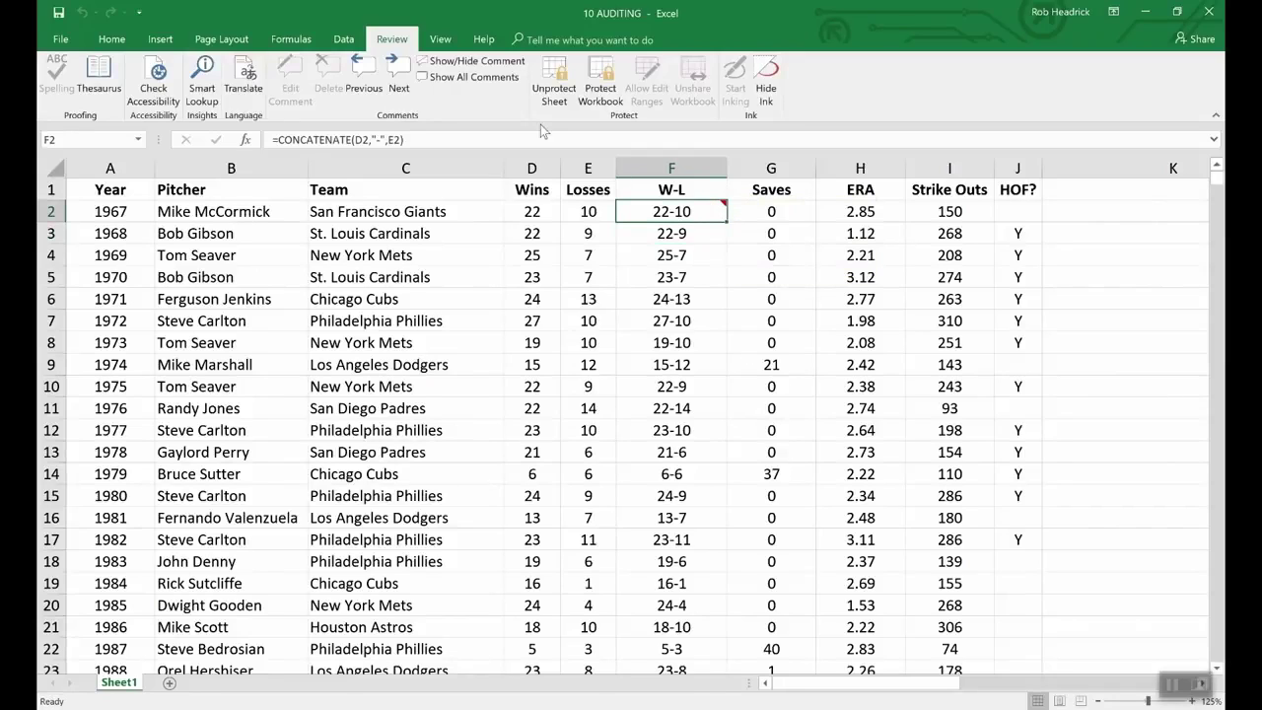
pyautogui.click(463, 61)
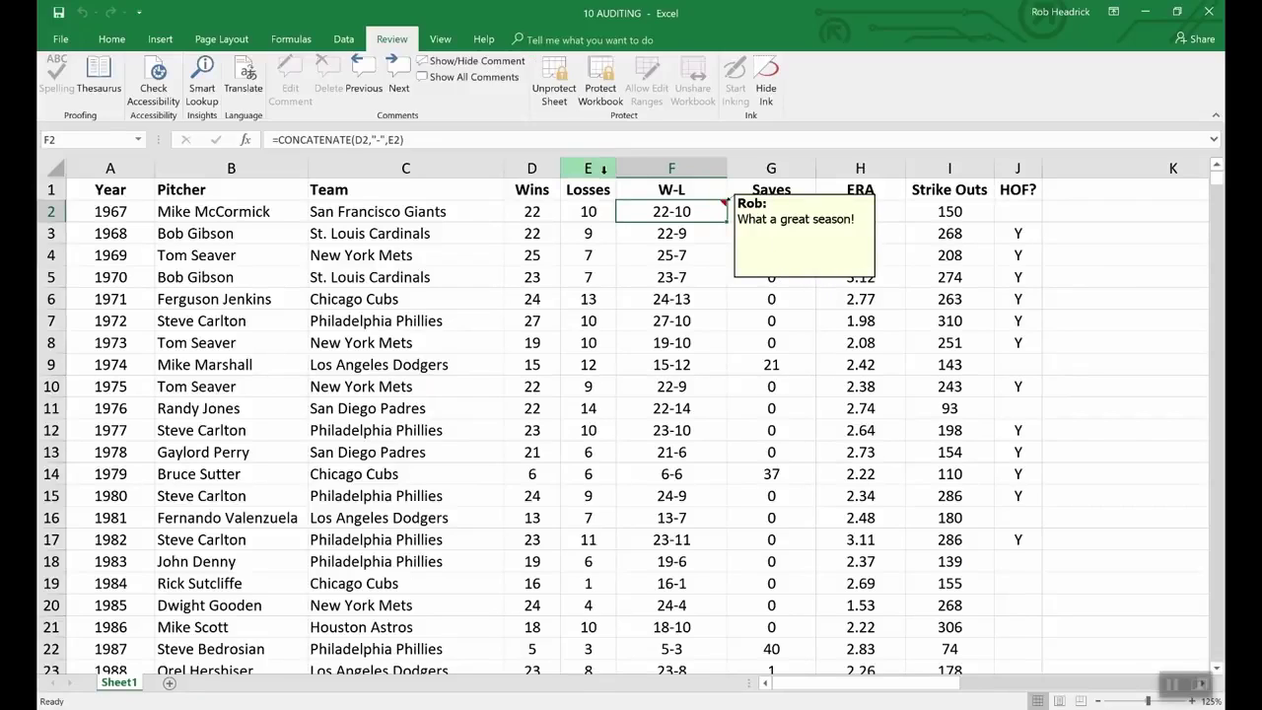
pyautogui.click(555, 79)
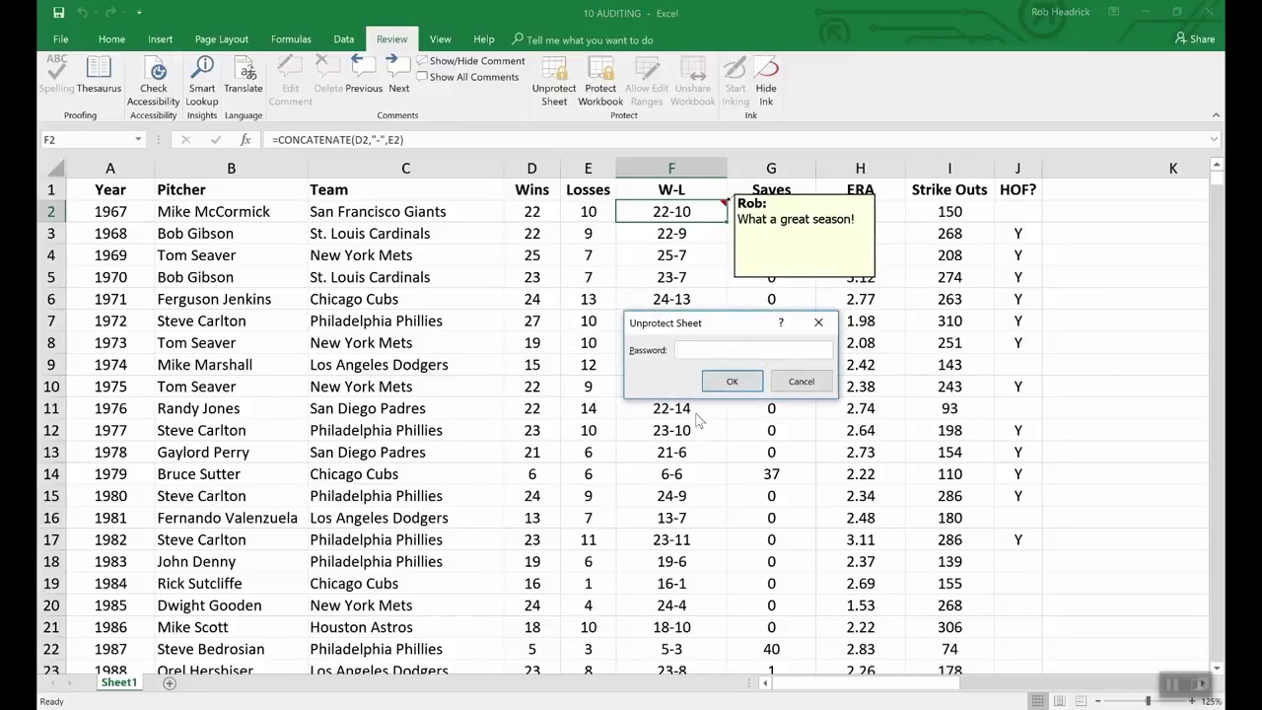
pyautogui.write('••••')
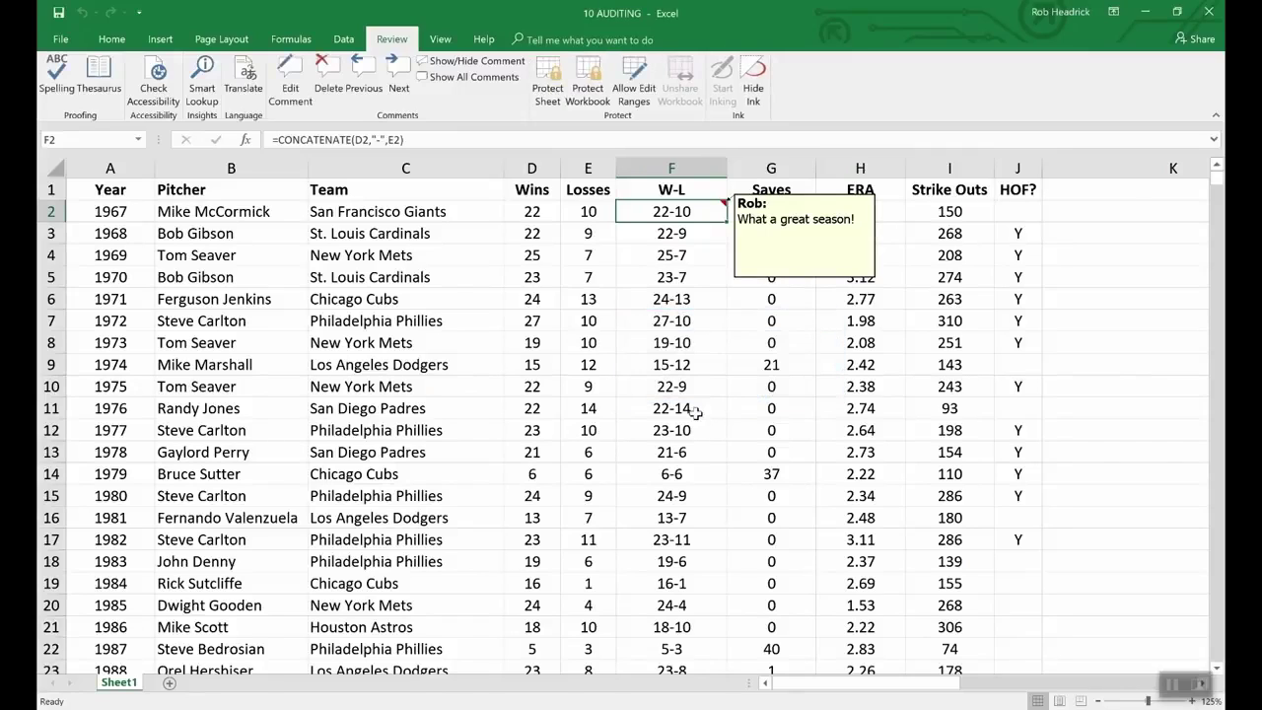
pyautogui.rightClick(778, 279)
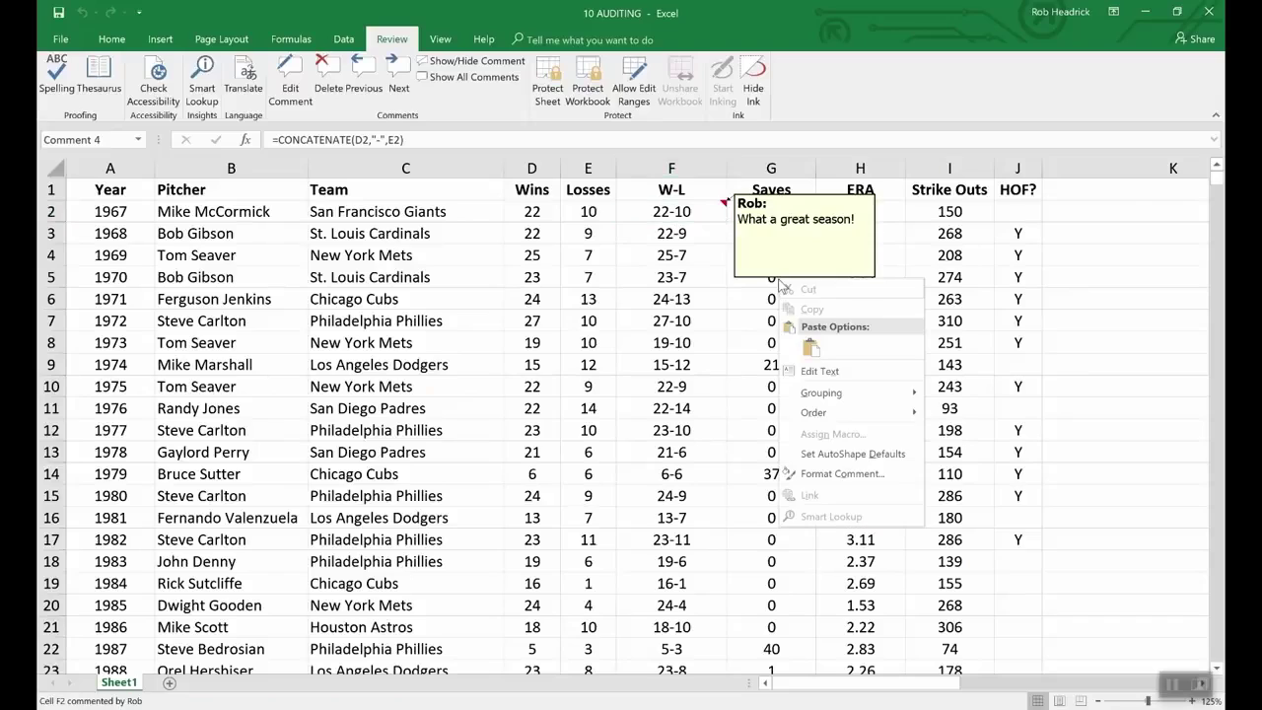
# Step: Open Format Comment for F2's comment to view its Locked and Lock text settings
pyautogui.click(856, 474)
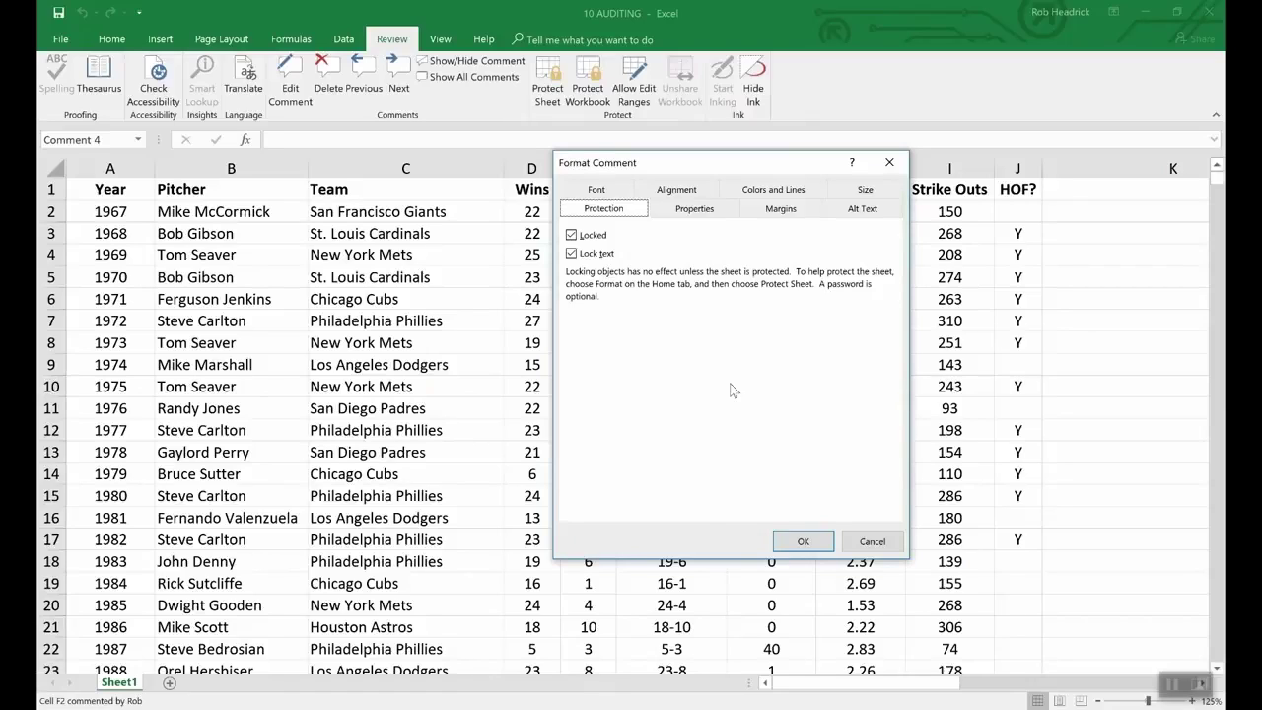
# Step: Cancel the Format Comment dialog without changing the comment's protection
pyautogui.click(859, 544)
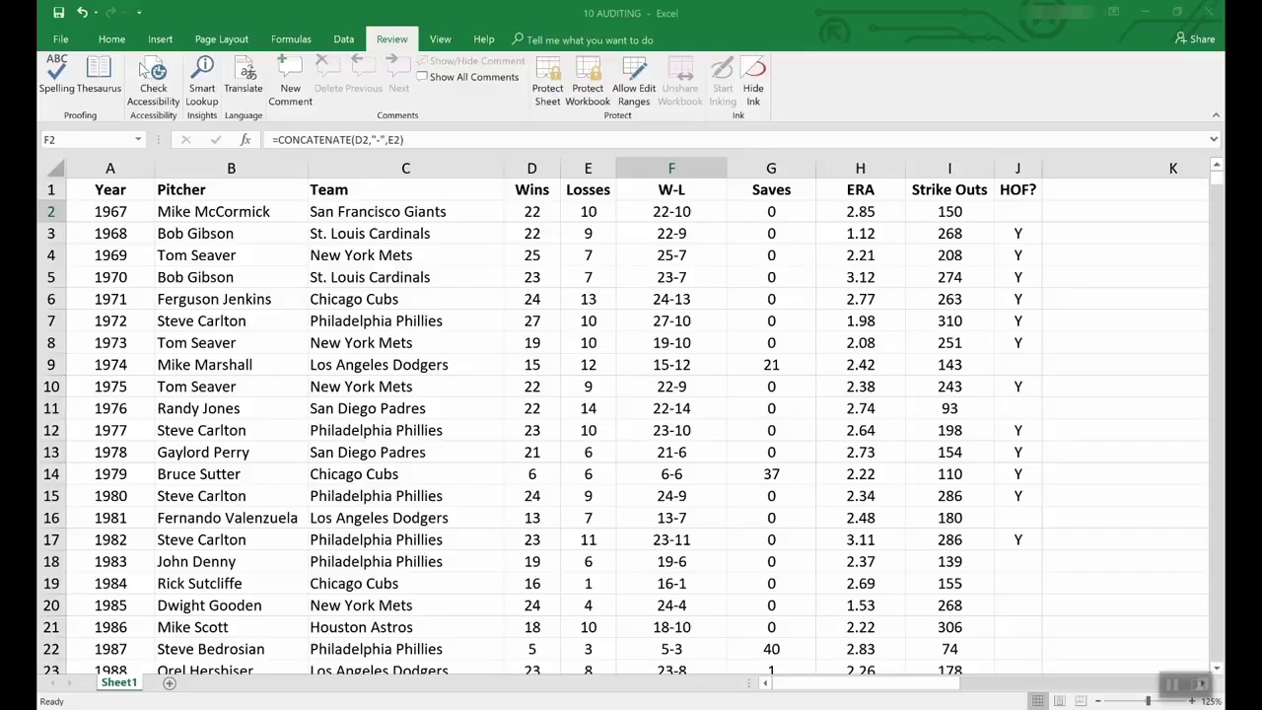
# Step: Browse the File > New template gallery and preview the Loan amortization schedule template
pyautogui.click(56, 41)
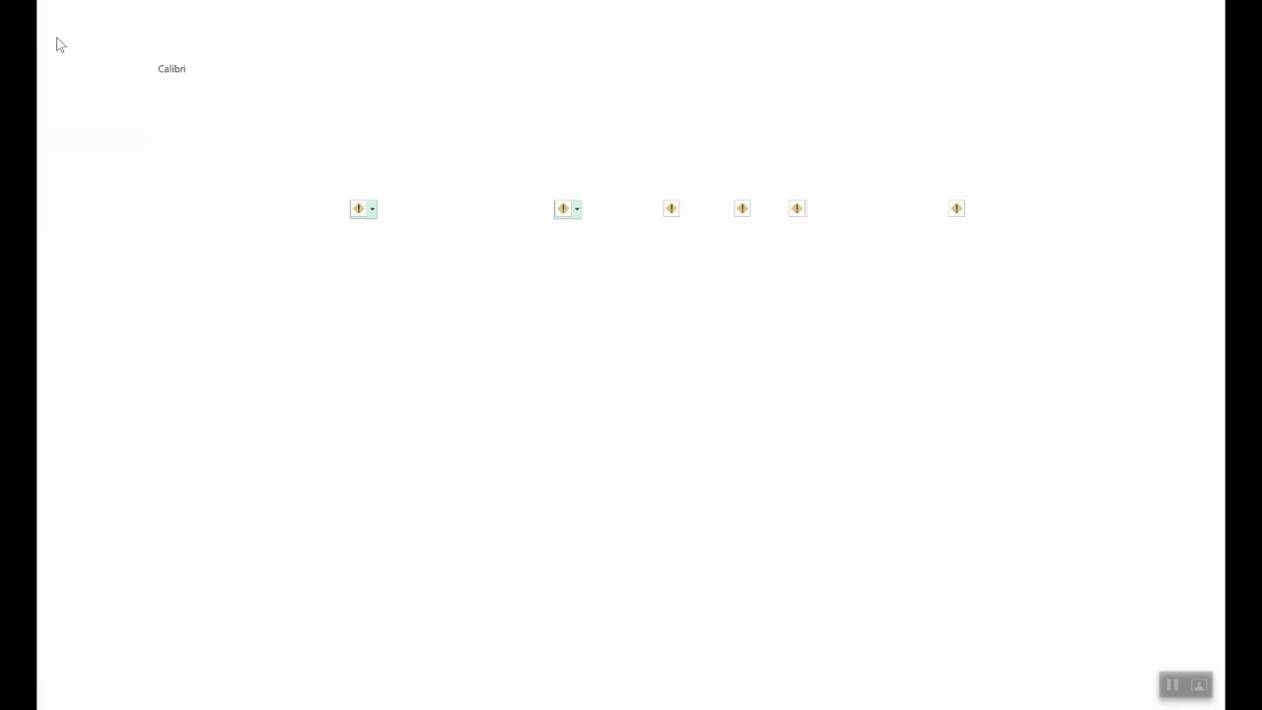
pyautogui.click(55, 102)
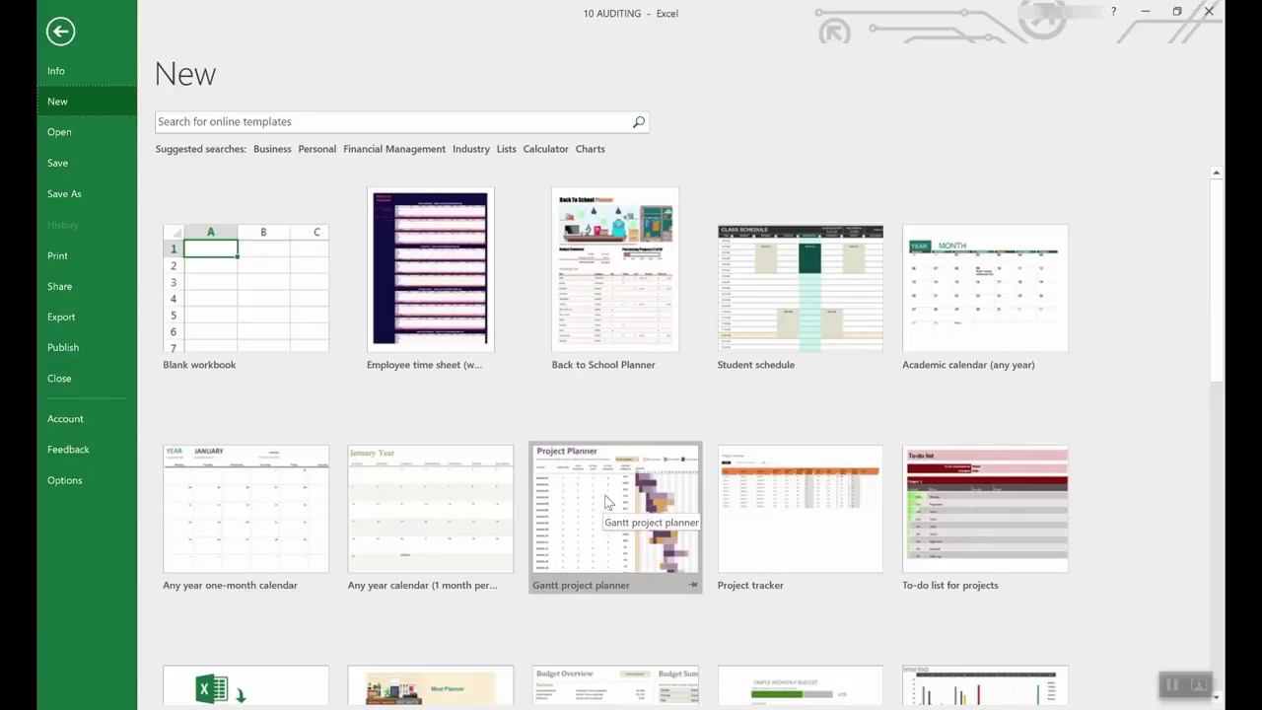
pyautogui.scroll(-5, 605, 502)
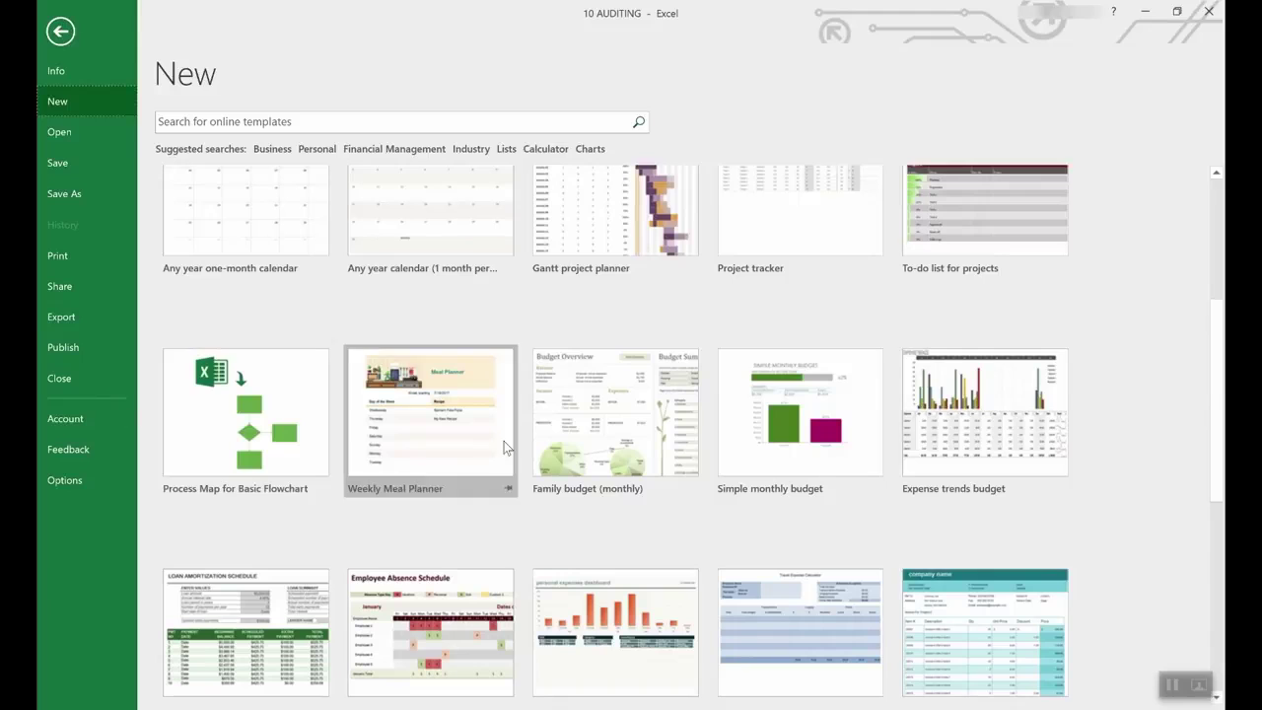
pyautogui.scroll(-3, 600, 446)
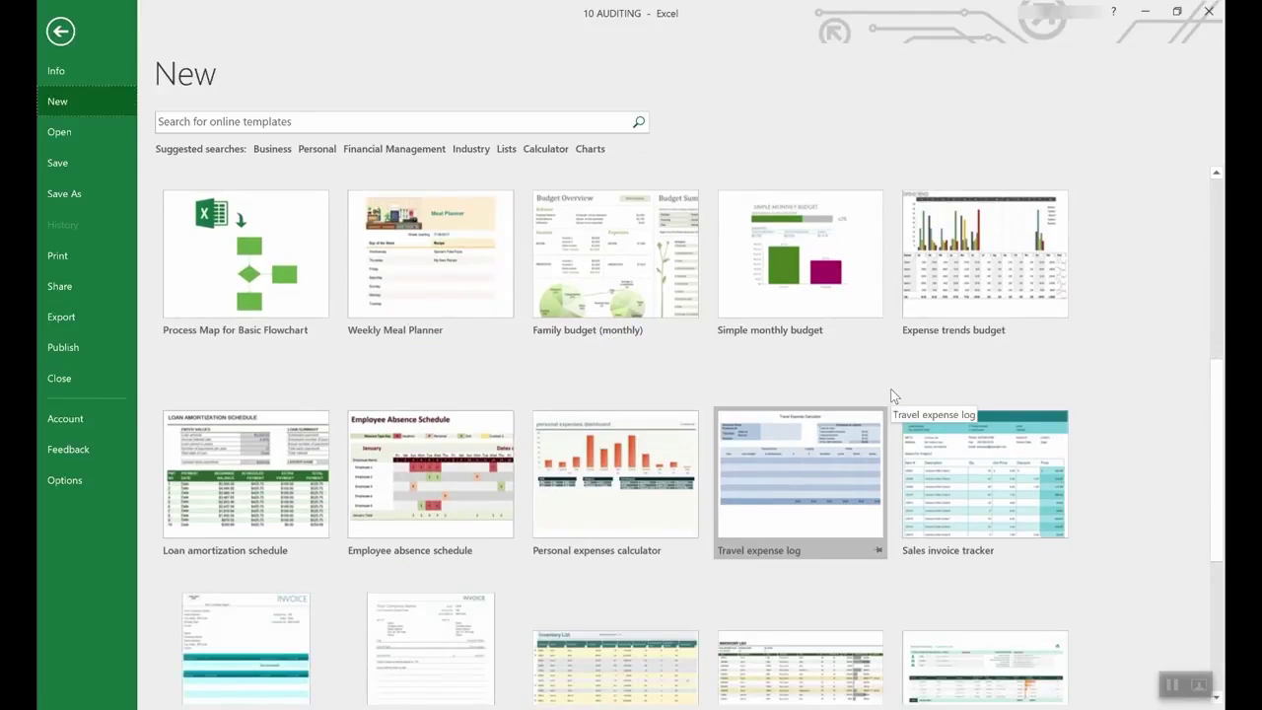
pyautogui.scroll(10, 890, 388)
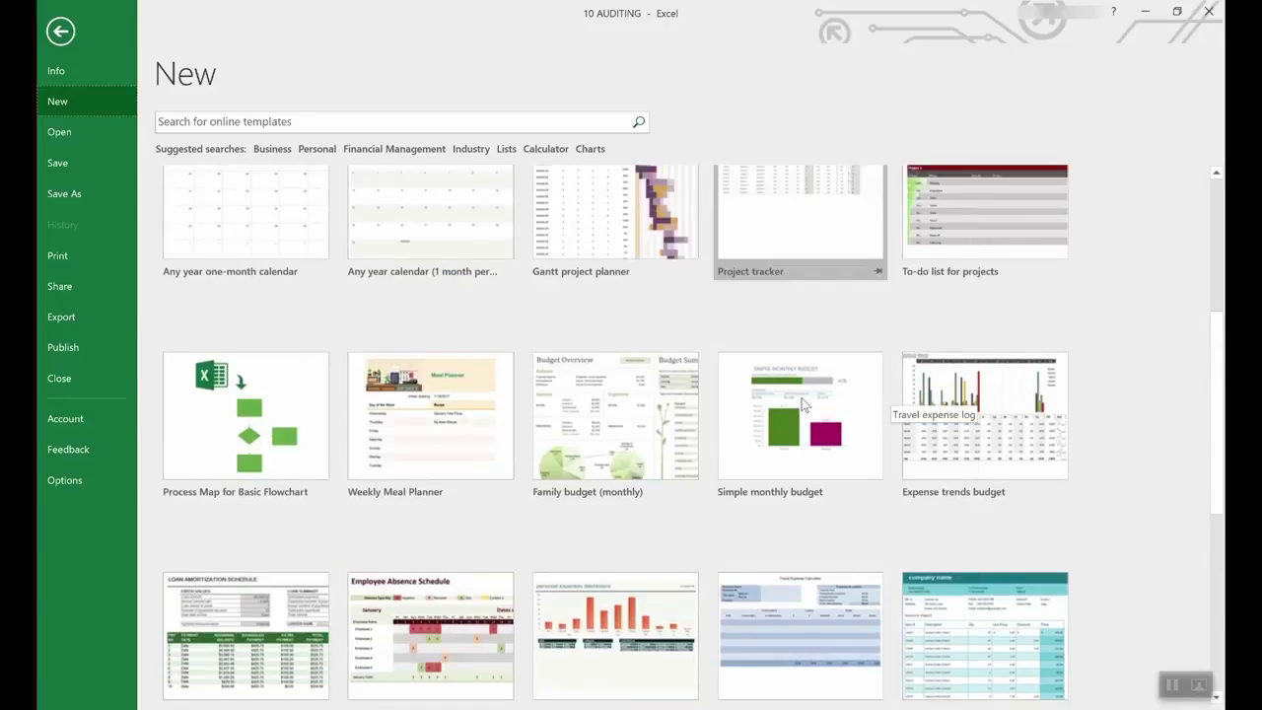
pyautogui.scroll(-3, 949, 298)
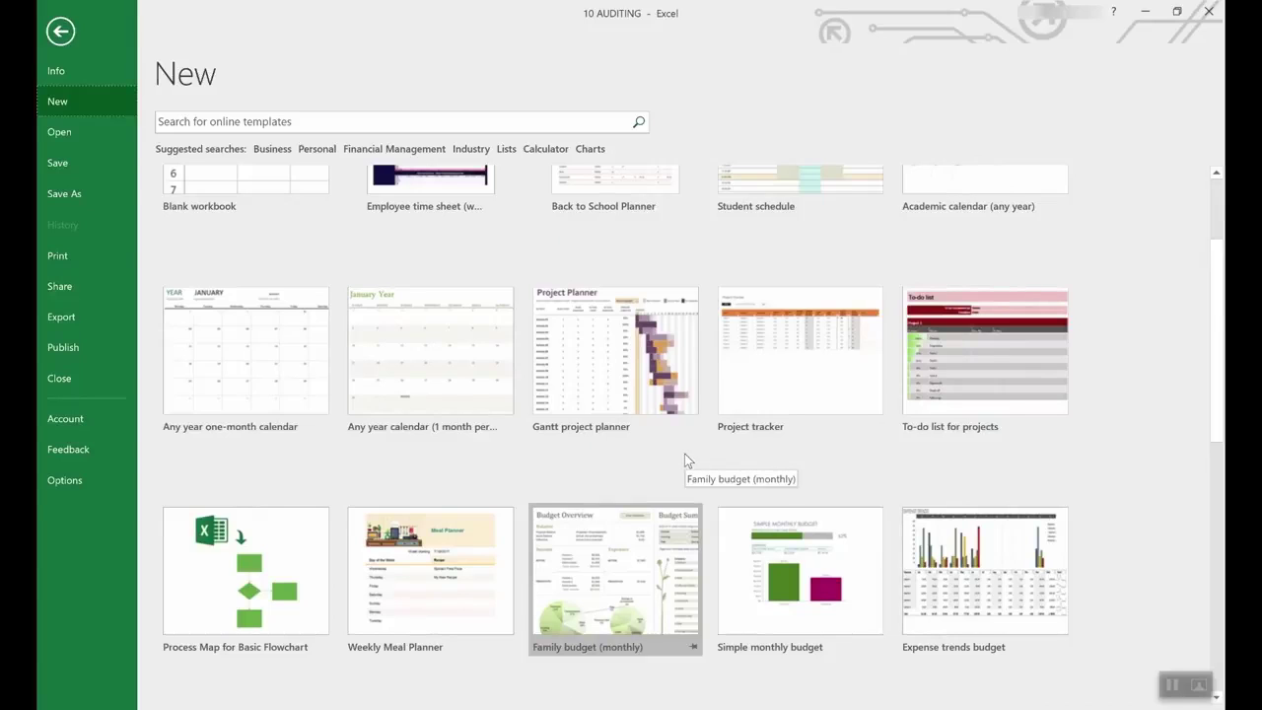
pyautogui.scroll(-6, 685, 454)
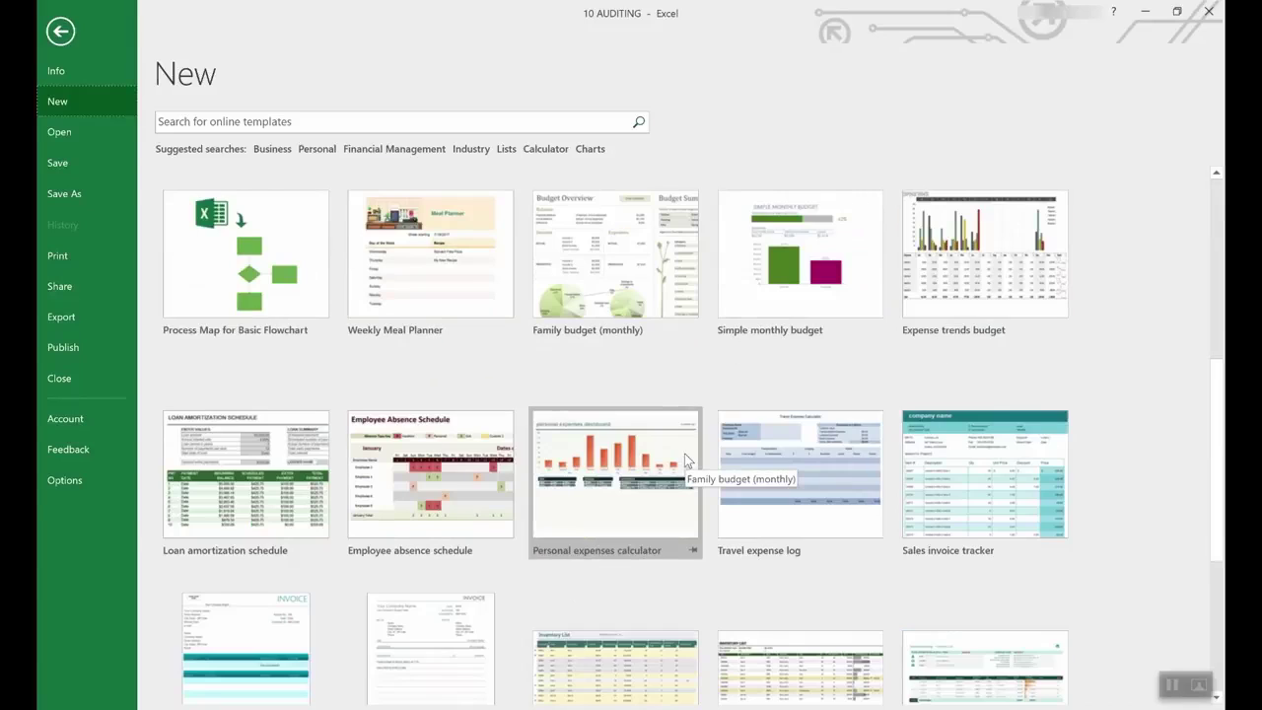
pyautogui.scroll(-3, 684, 453)
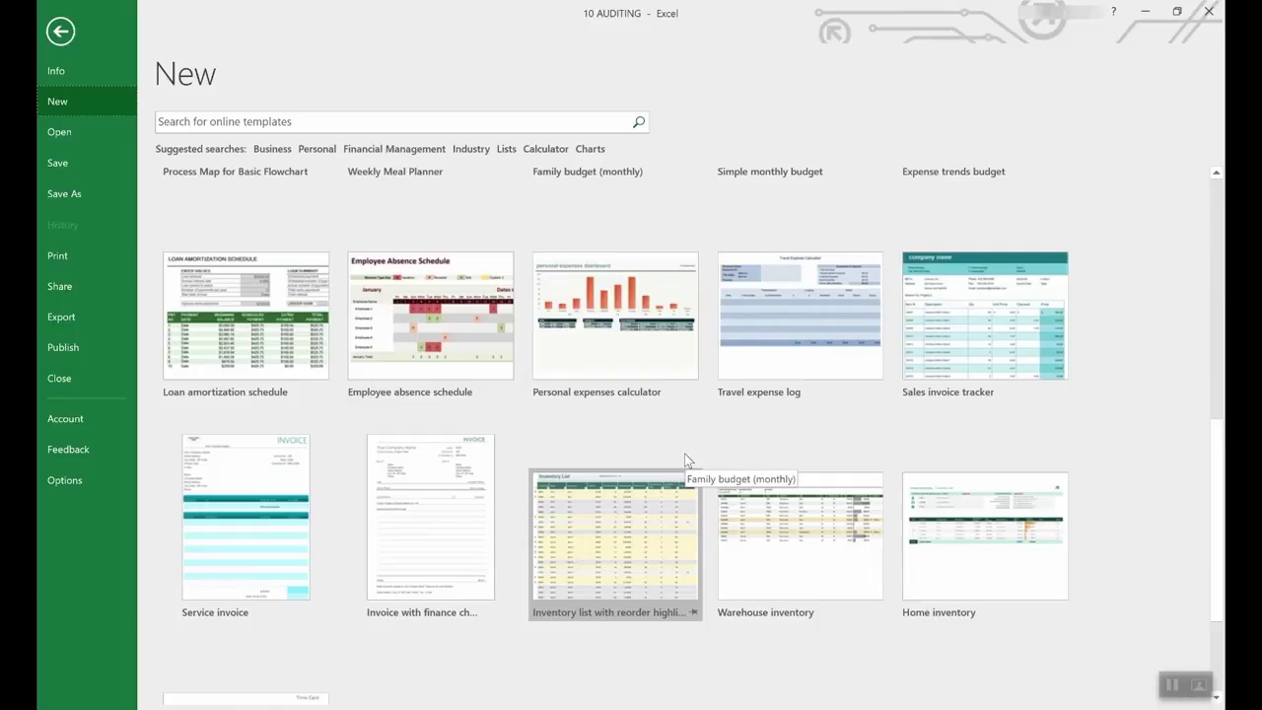
pyautogui.scroll(3, 687, 459)
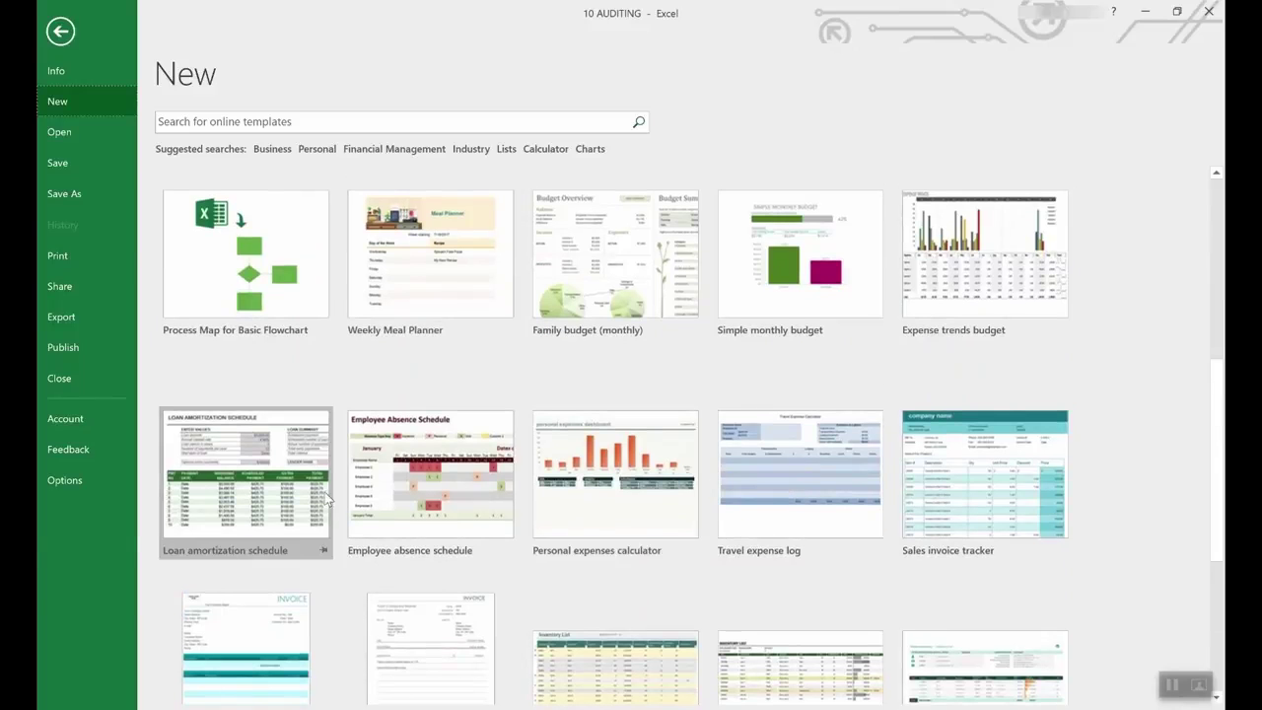
pyautogui.click(248, 448)
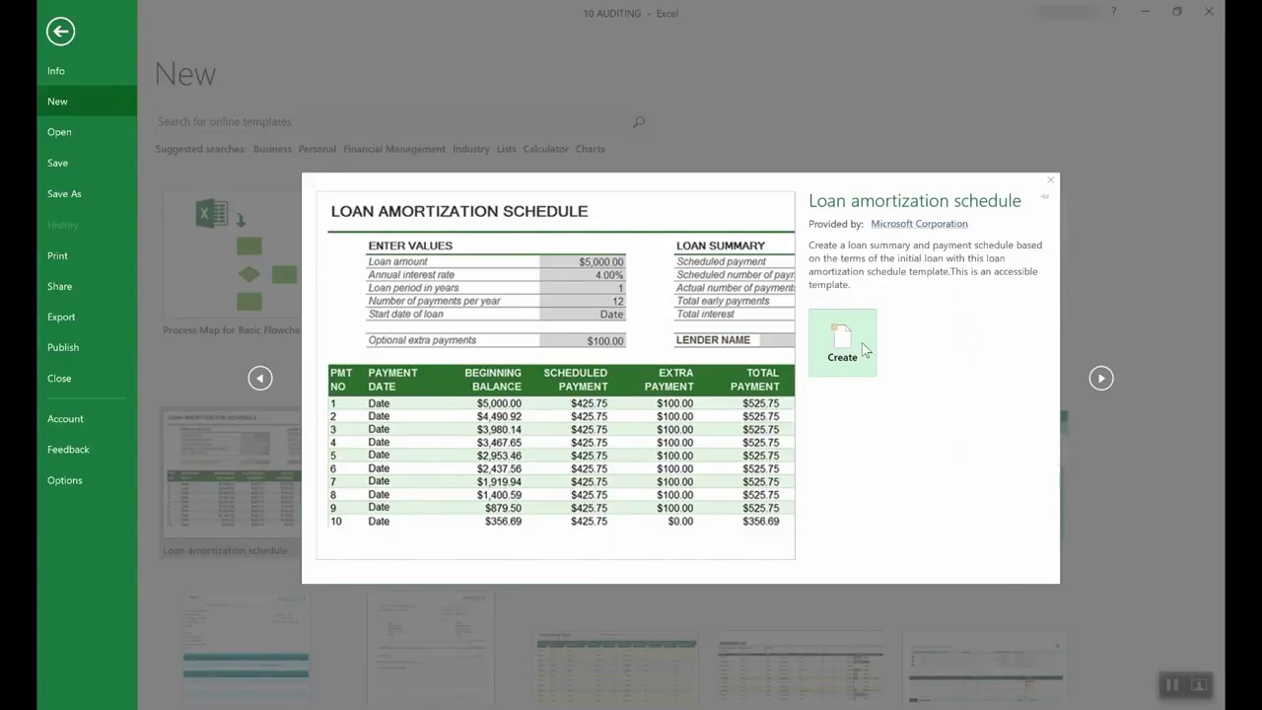
# Step: Create the Loan amortization schedule workbook and check the interest rate E4 and loan amount E3 cells
pyautogui.click(863, 350)
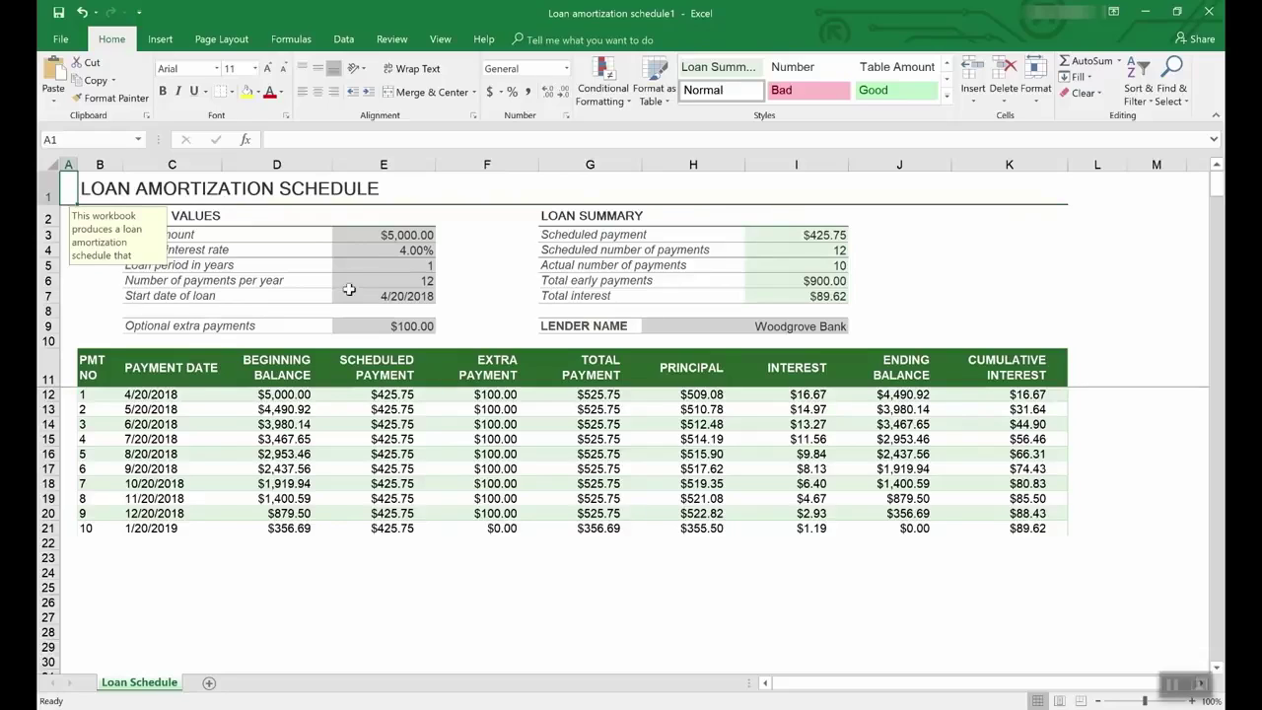
pyautogui.click(412, 251)
pyautogui.click(413, 236)
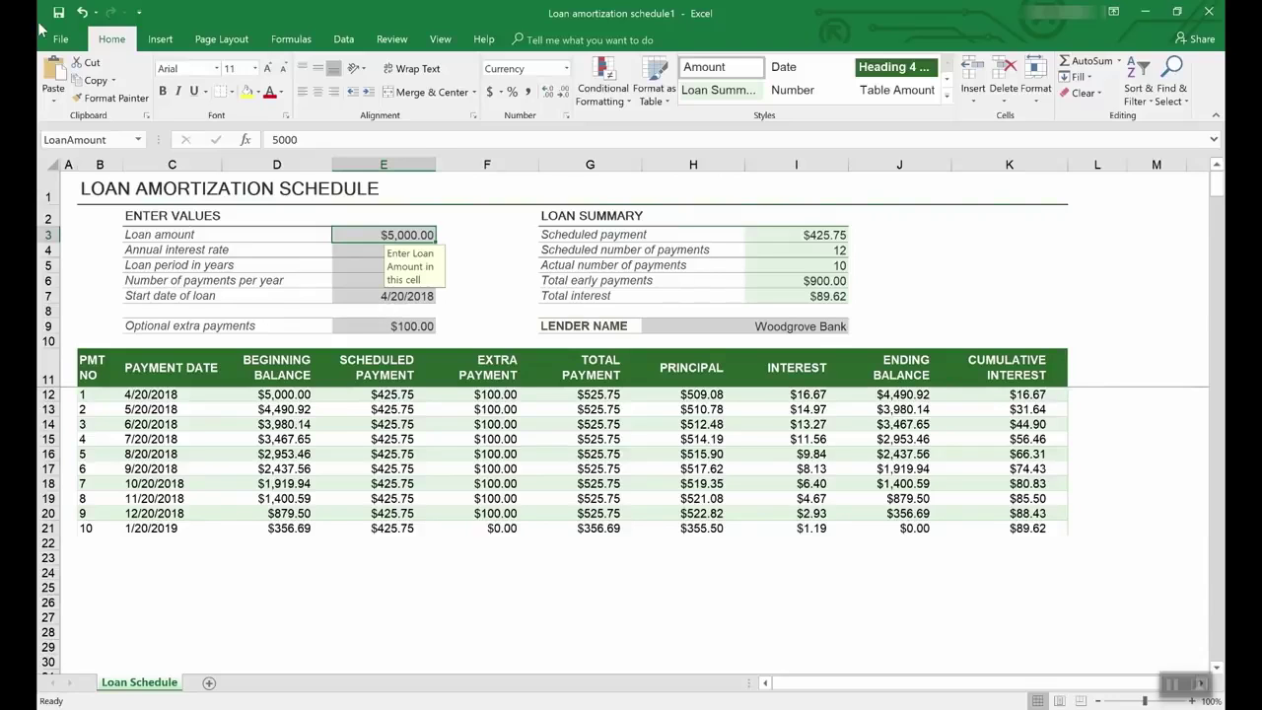
# Step: Search the online templates for Lists, scroll the results, then go back to the featured gallery
pyautogui.click(62, 38)
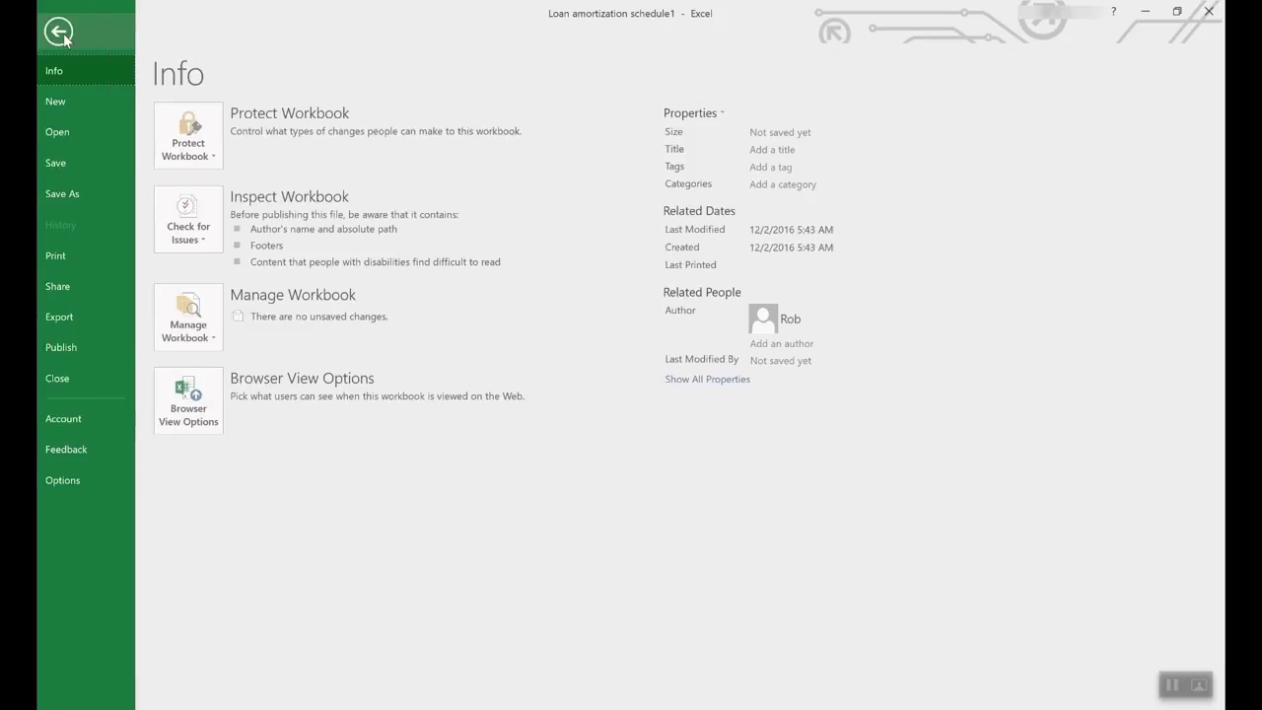
pyautogui.click(68, 99)
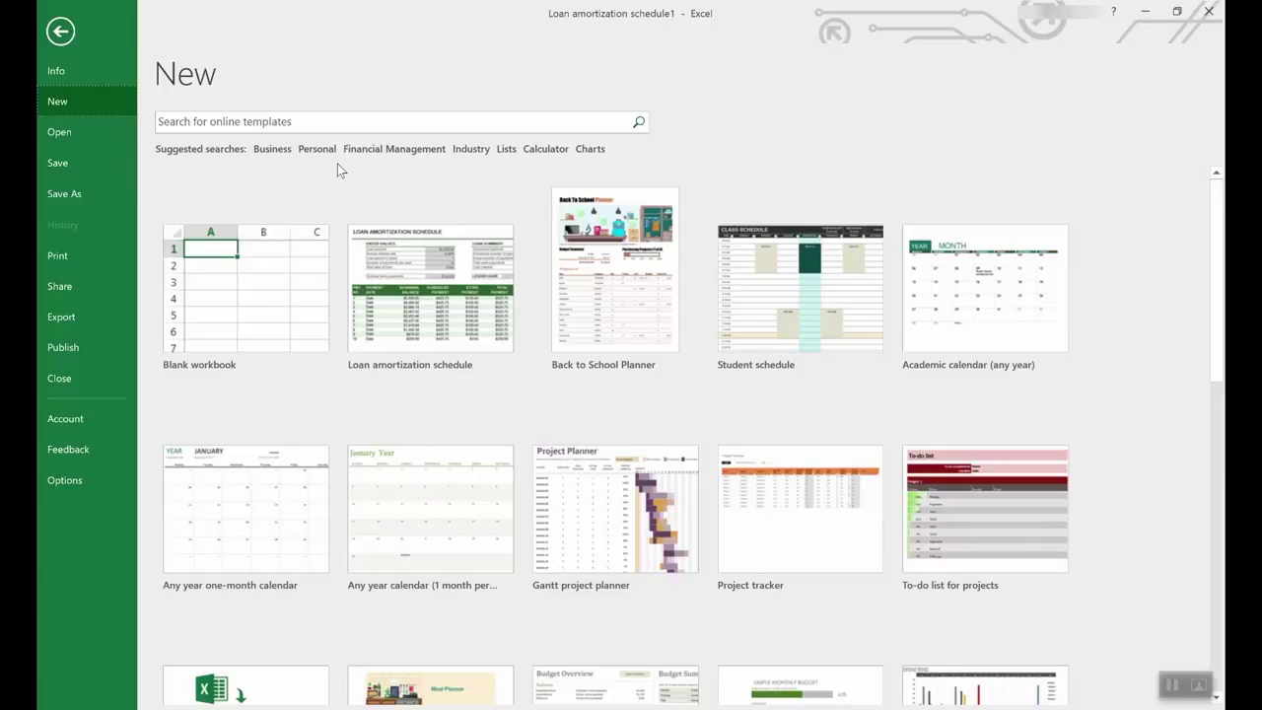
pyautogui.click(507, 148)
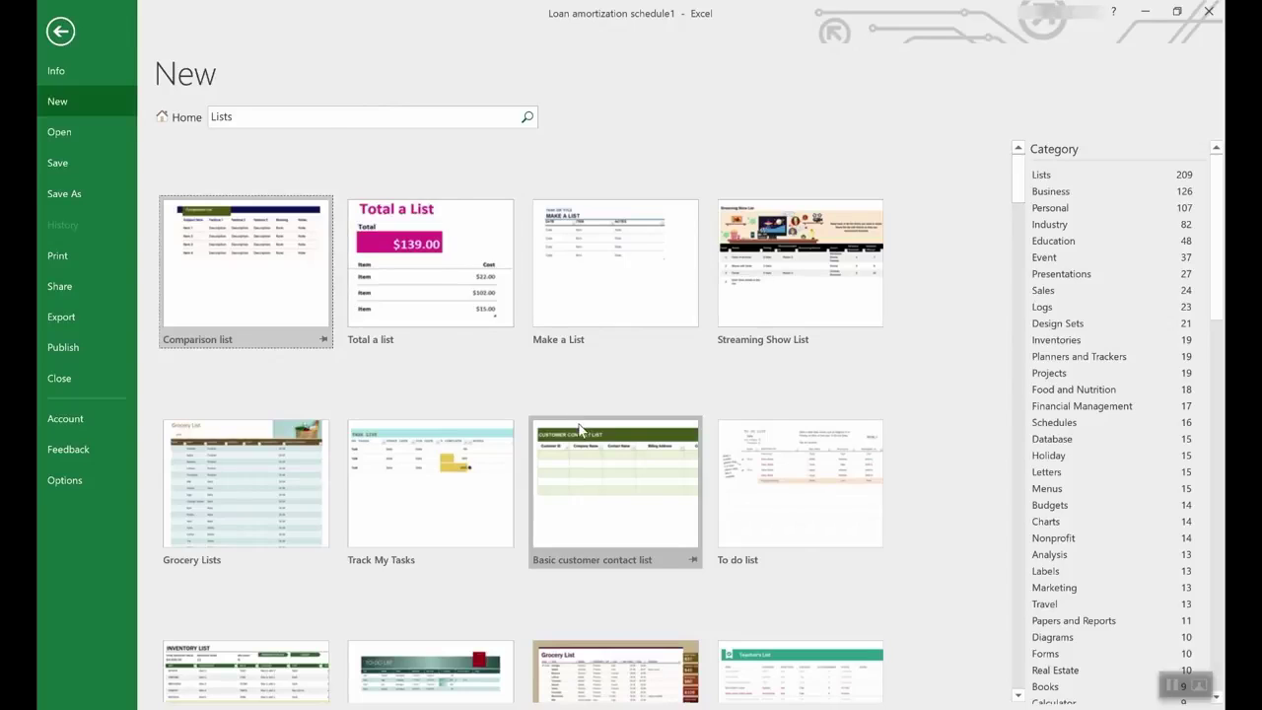
pyautogui.scroll(-3, 579, 429)
pyautogui.scroll(-6, 578, 424)
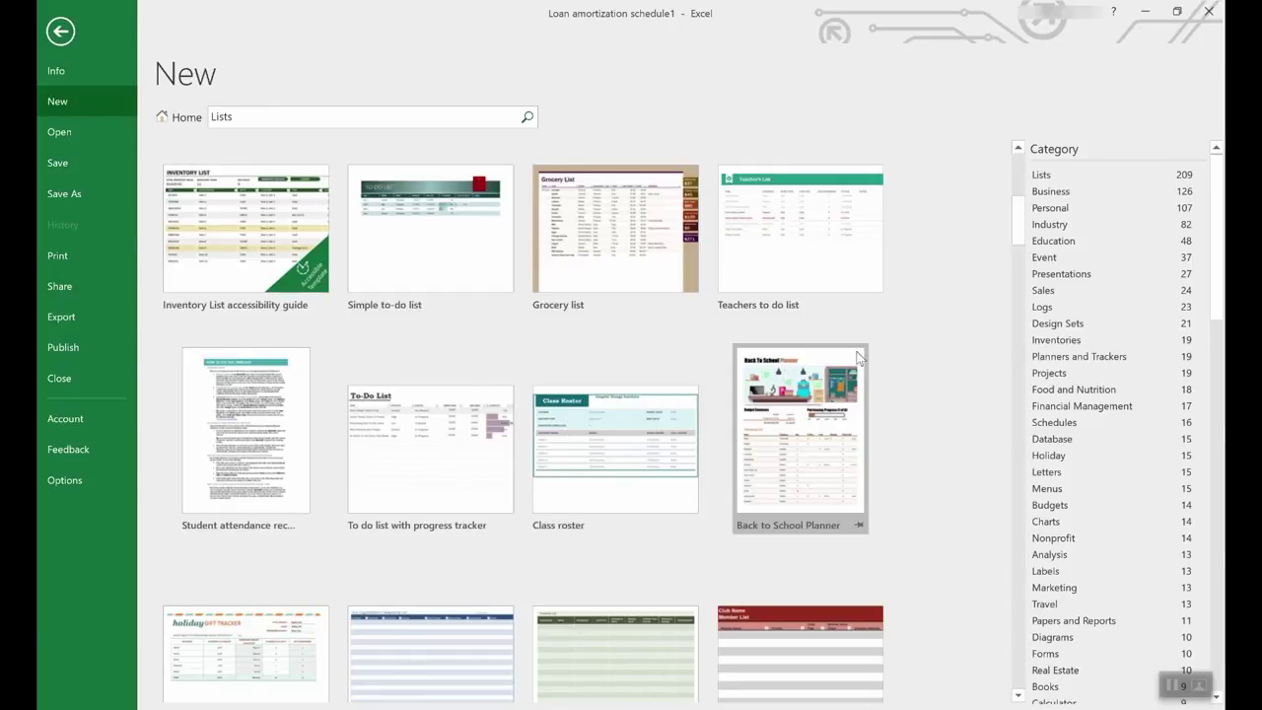
pyautogui.scroll(-2, 1130, 356)
pyautogui.moveTo(1221, 280); pyautogui.dragTo(1160, 261)
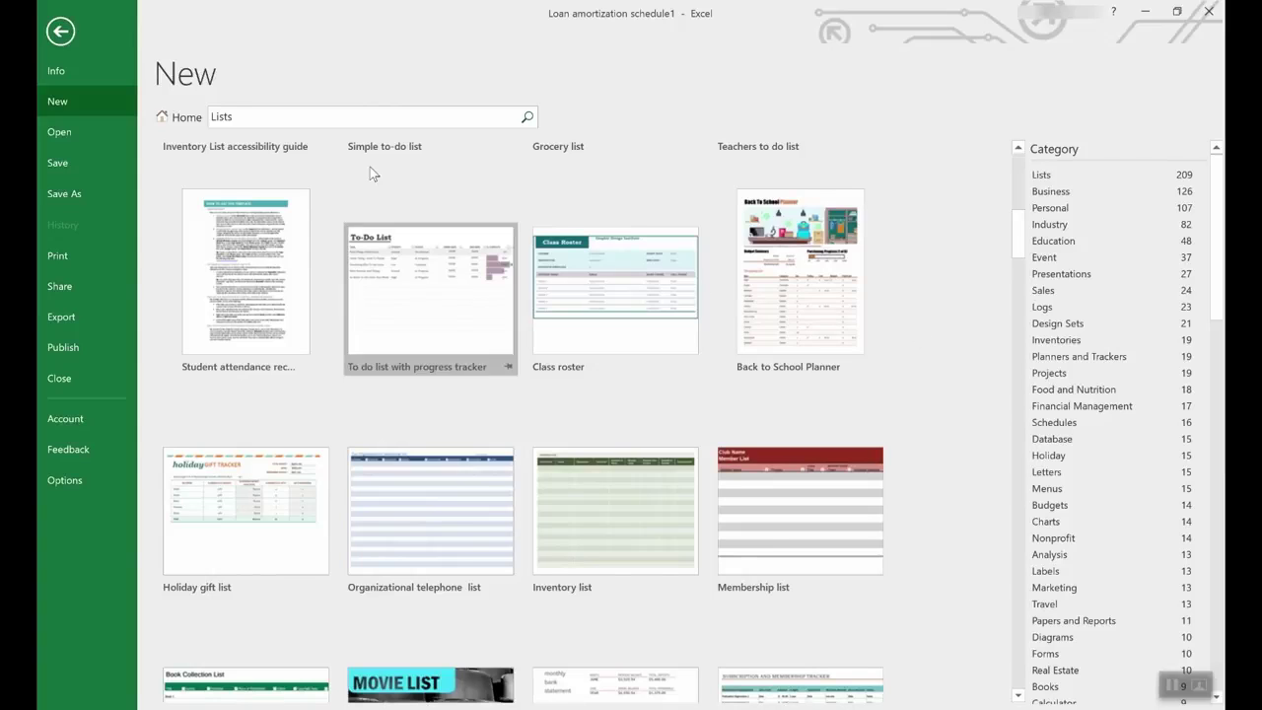
pyautogui.click(169, 119)
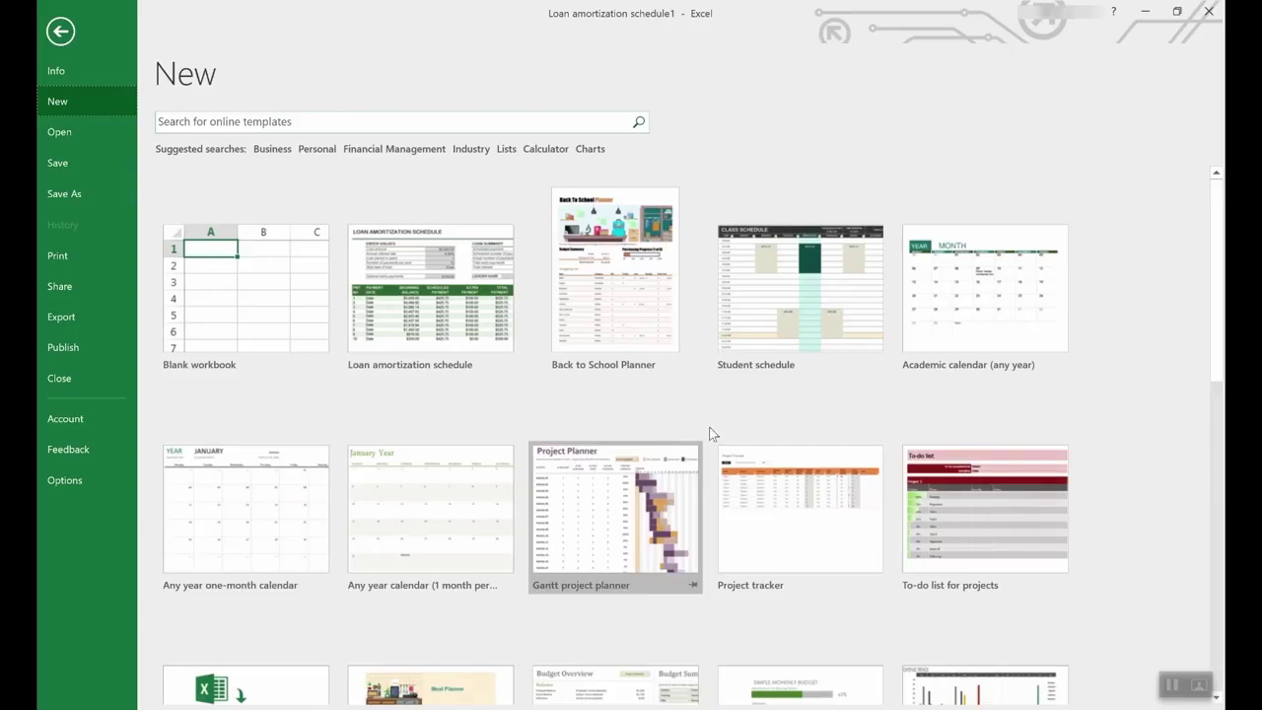
# Step: Create a new workbook from the Employee time sheet (weekly, monthly, yearly) template
pyautogui.scroll(-5, 740, 434)
pyautogui.scroll(-2, 734, 428)
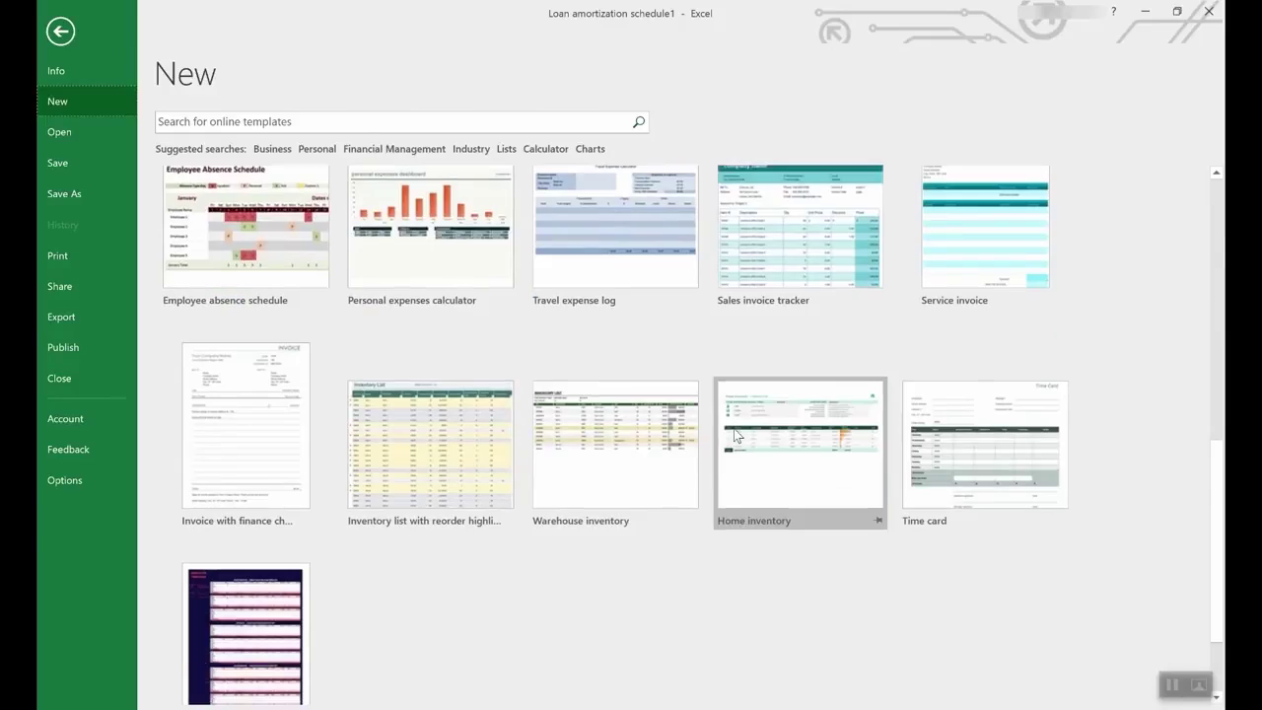
pyautogui.click(239, 533)
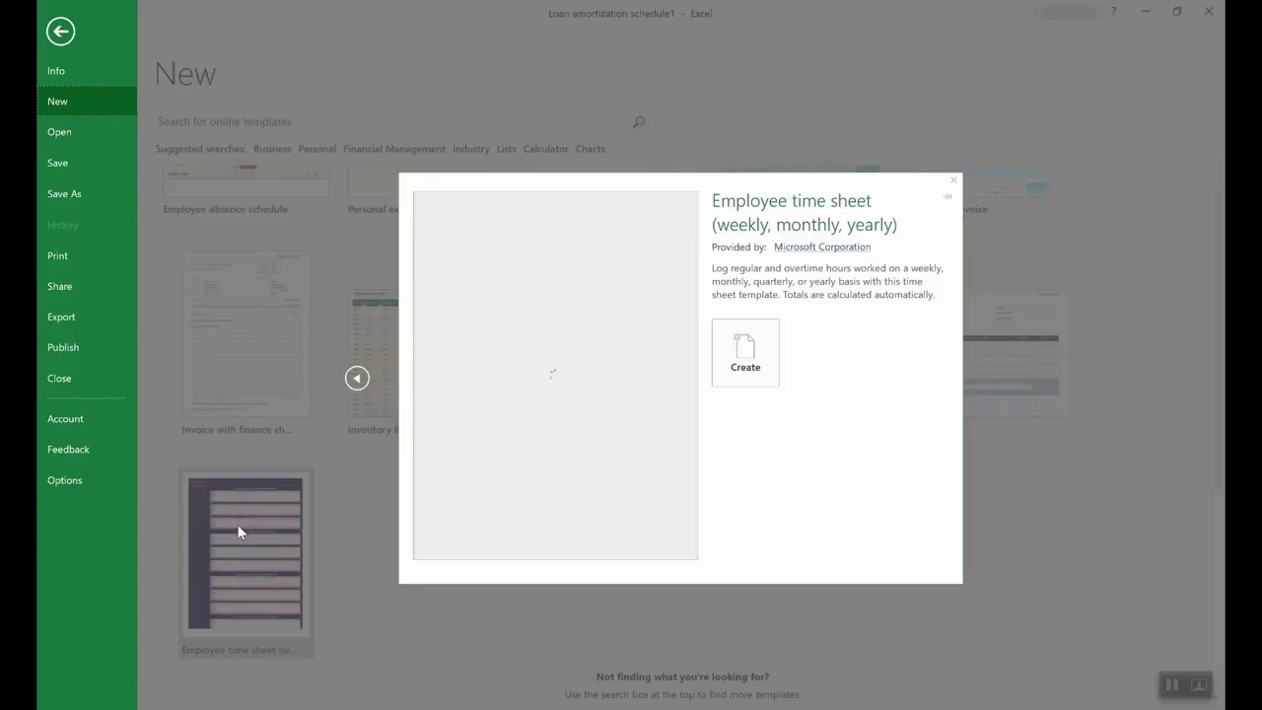
pyautogui.click(755, 354)
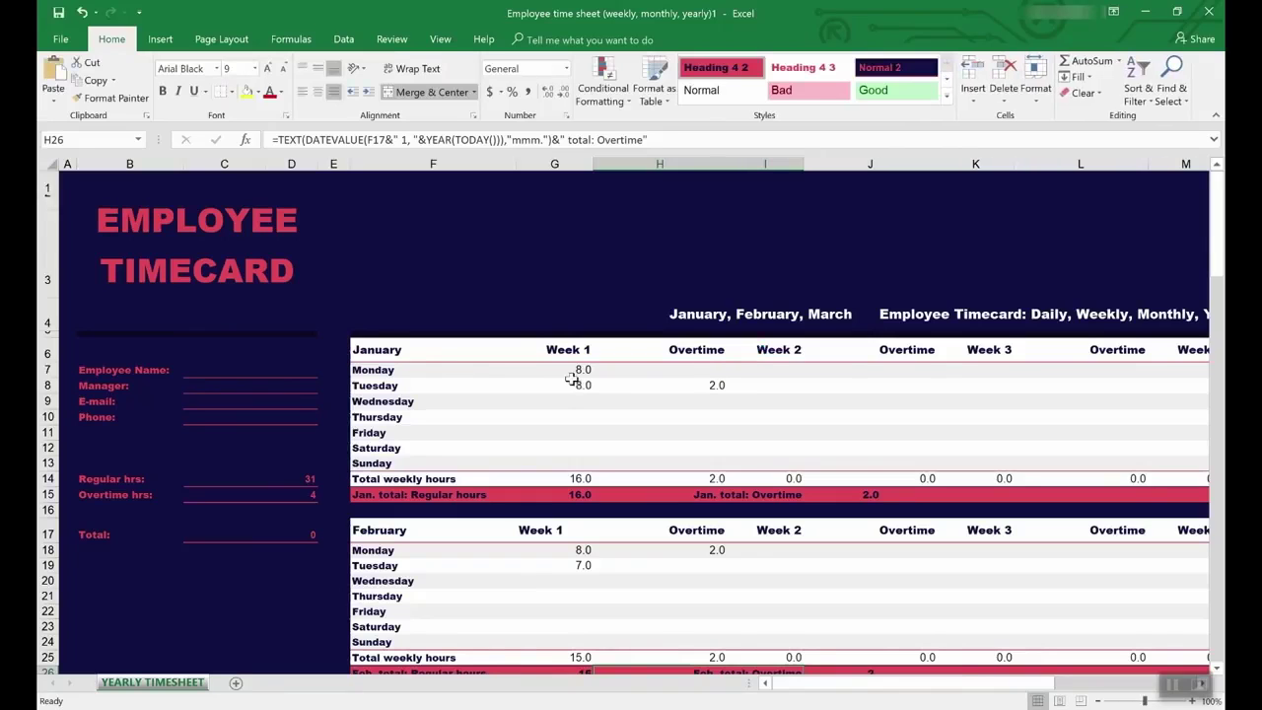
# Step: Inspect the regular hours formula in C14 and the overtime hours formula in C15
pyautogui.click(231, 479)
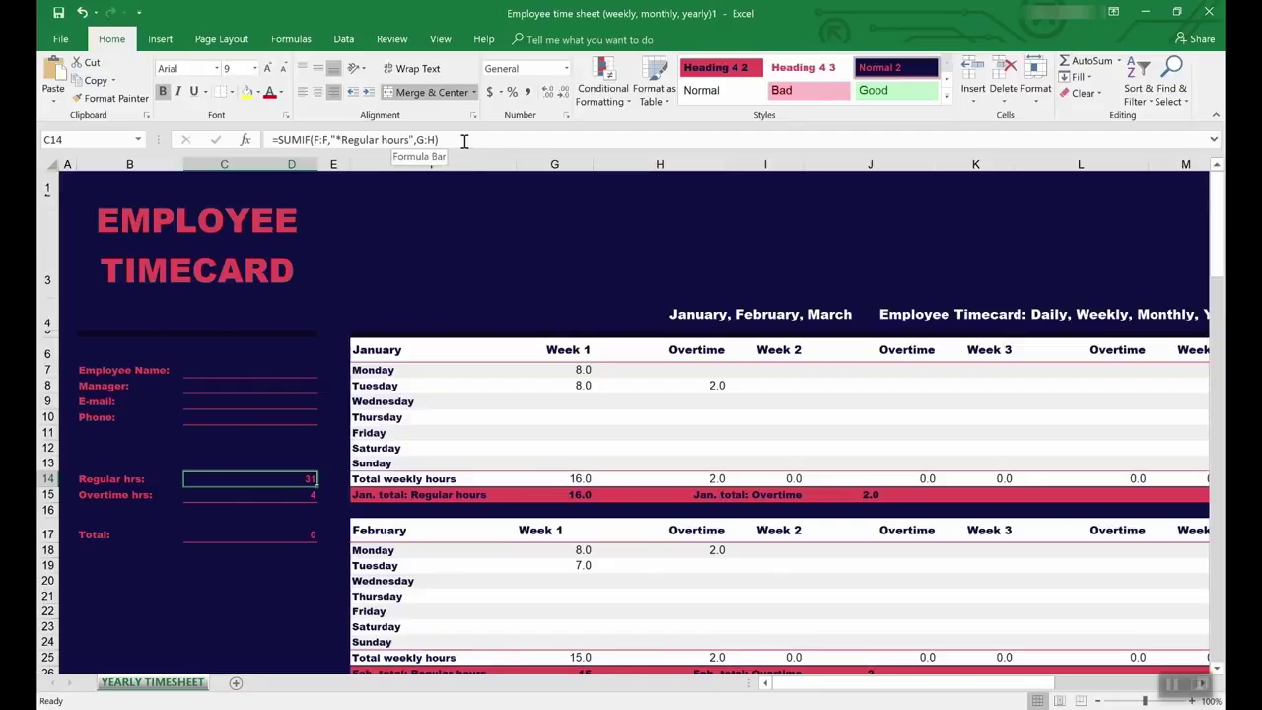
pyautogui.click(292, 496)
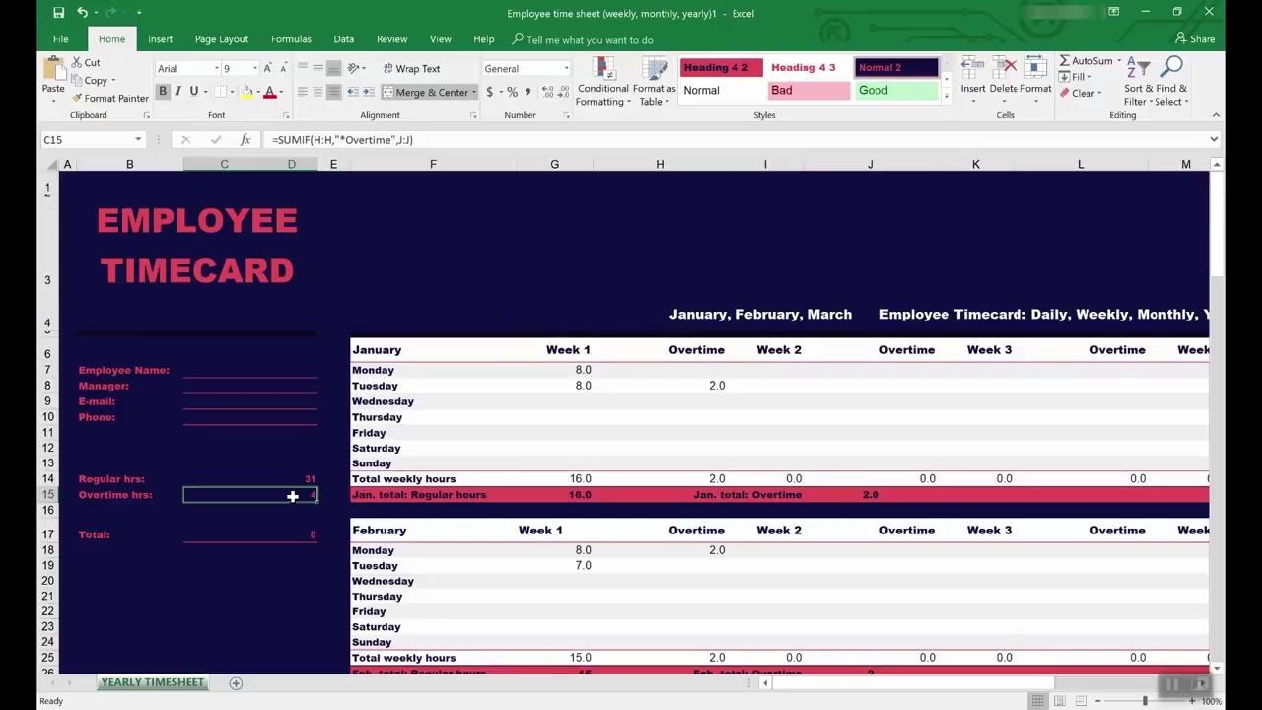
pyautogui.click(391, 39)
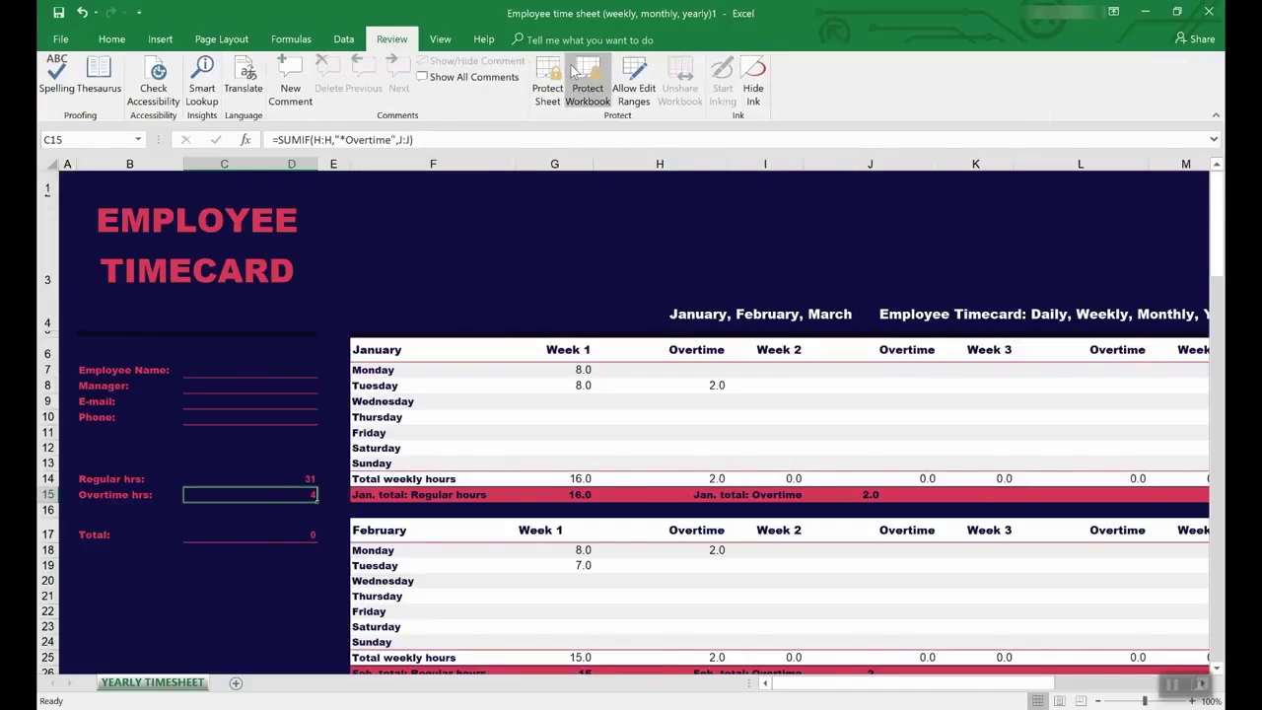
# Step: Trace the precedents of the C15 overtime total, then select C14 to check its formula
pyautogui.click(291, 39)
pyautogui.click(647, 65)
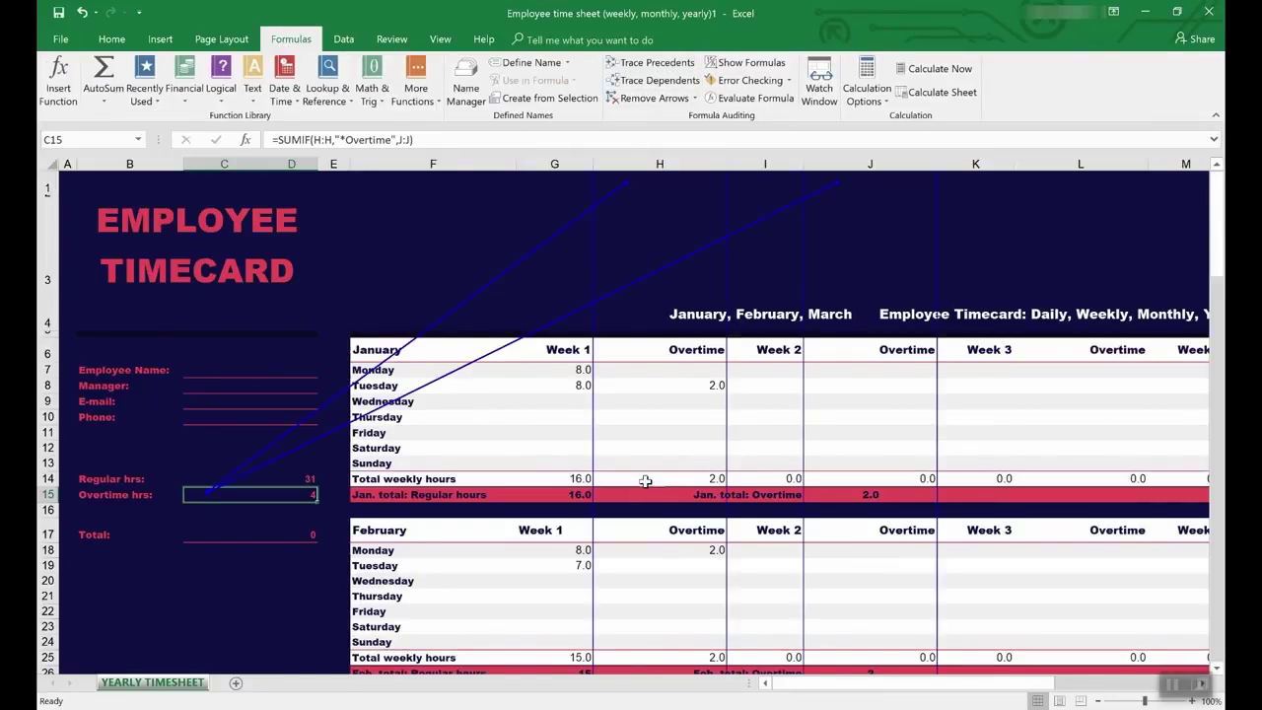
pyautogui.scroll(-7, 646, 481)
pyautogui.scroll(7, 646, 481)
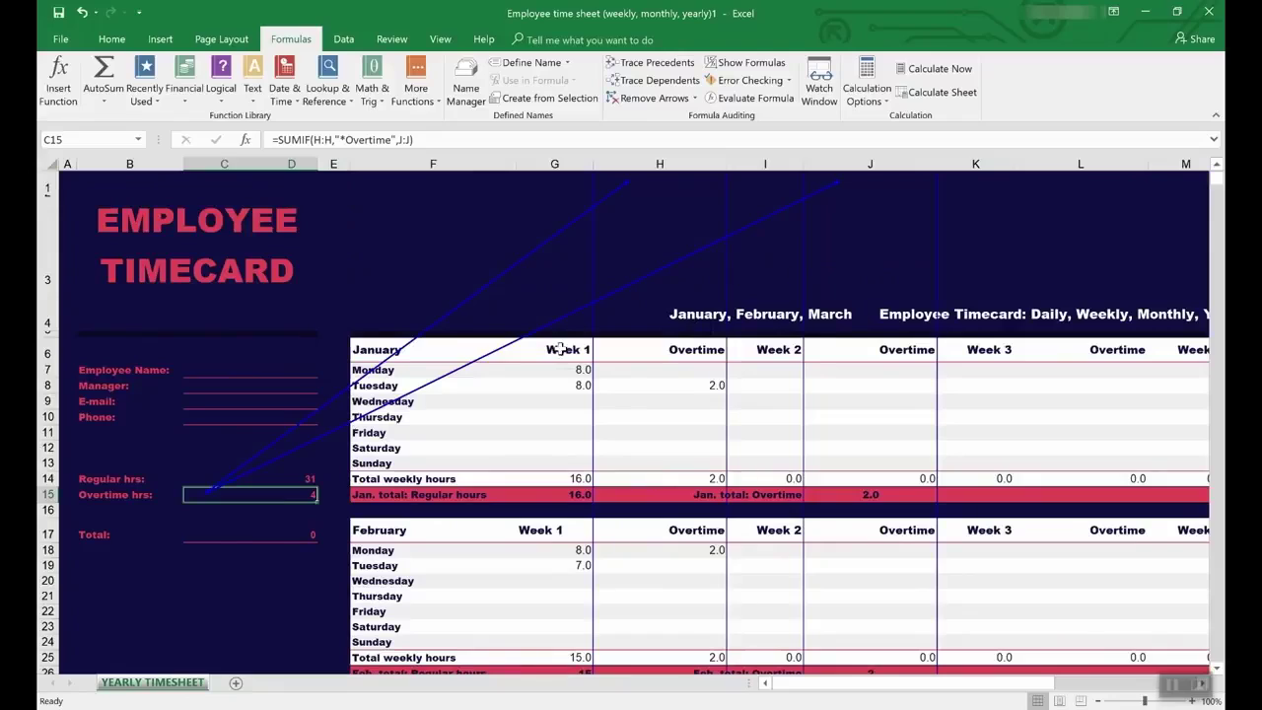
pyautogui.click(257, 478)
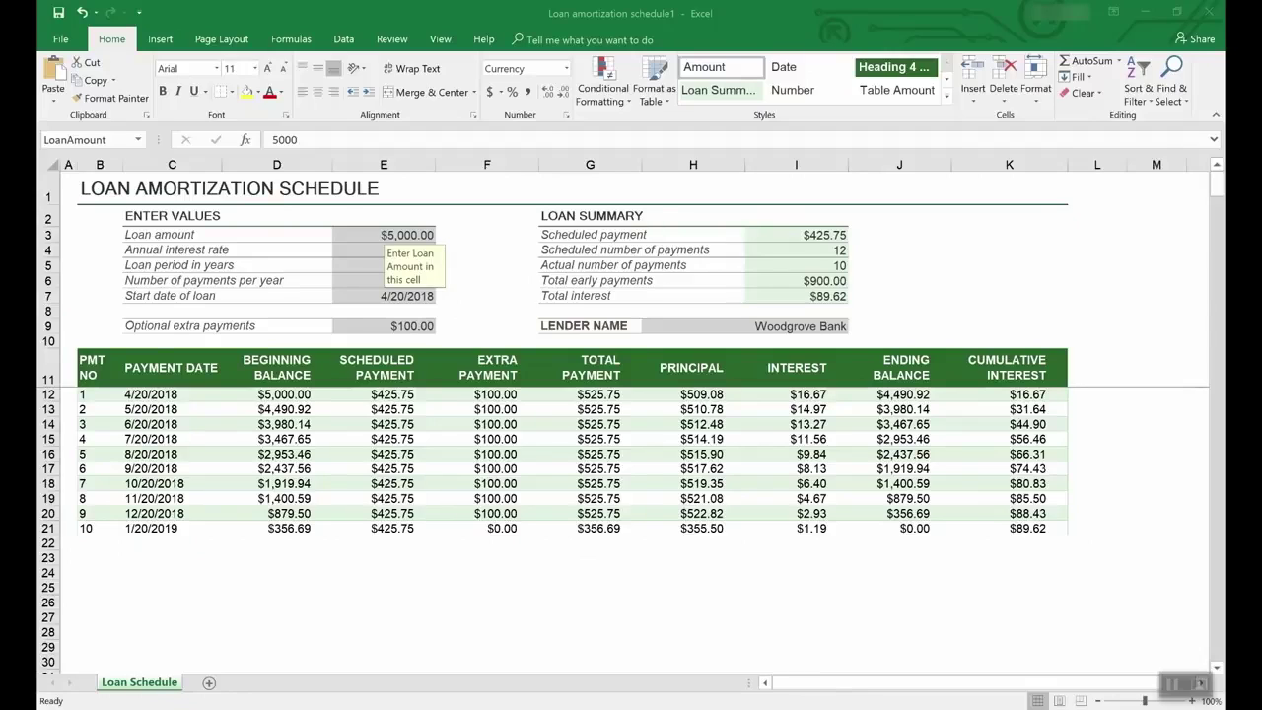
pyautogui.click(62, 41)
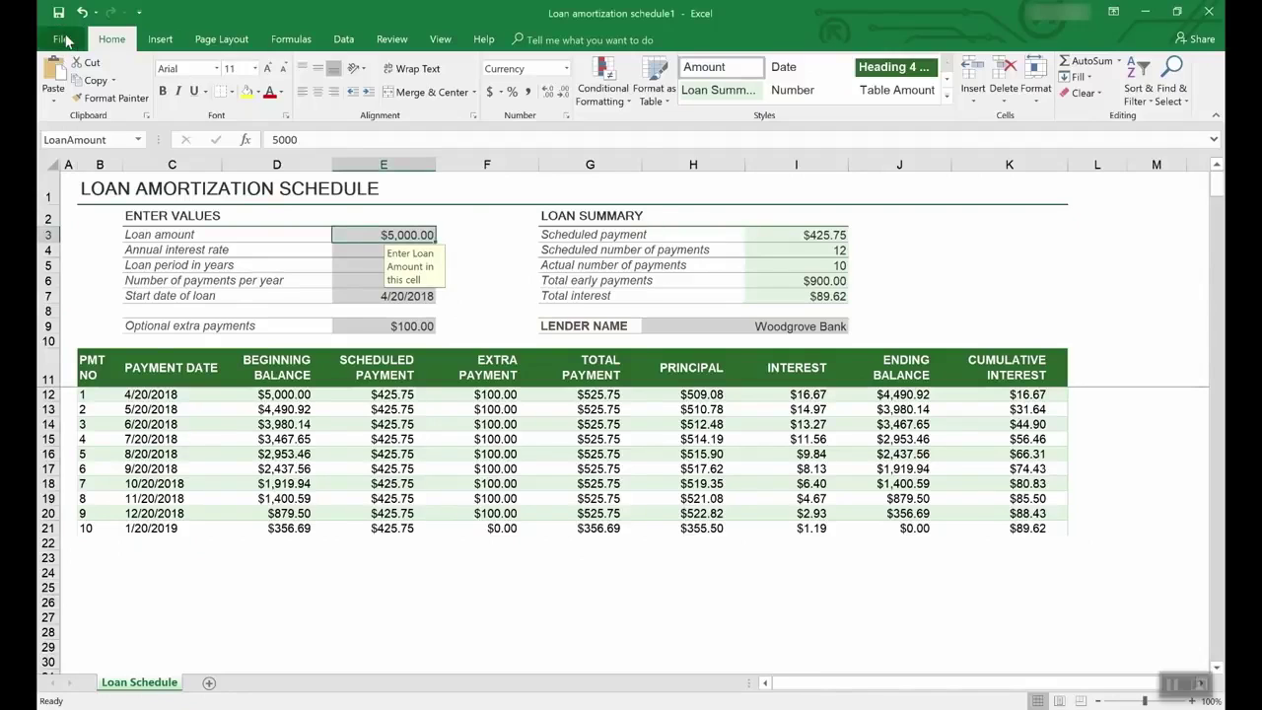
pyautogui.click(81, 194)
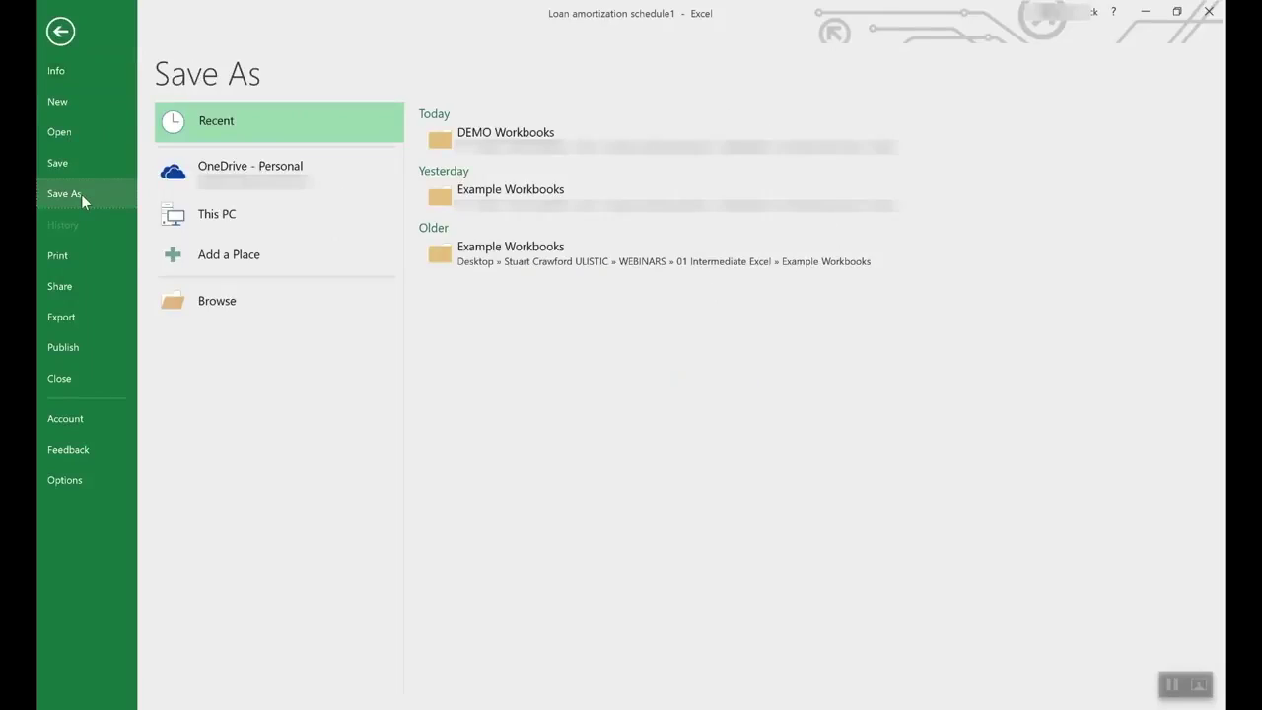
pyautogui.click(264, 185)
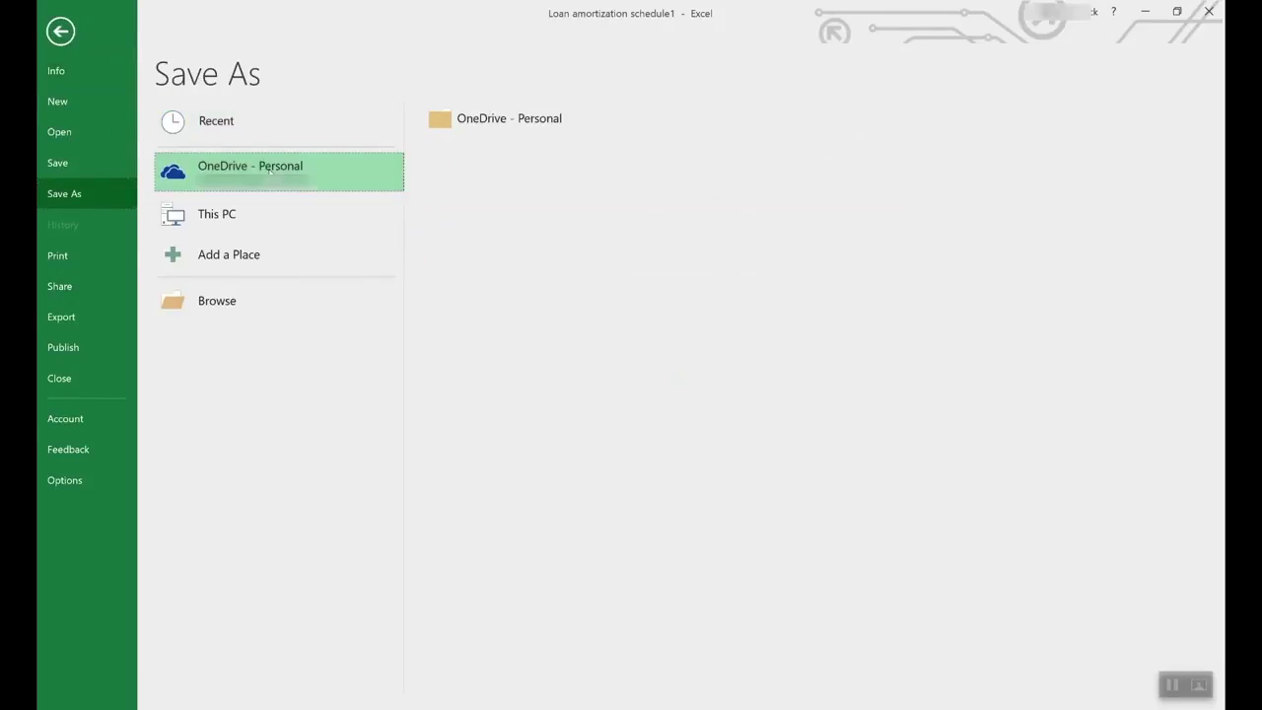
pyautogui.click(239, 207)
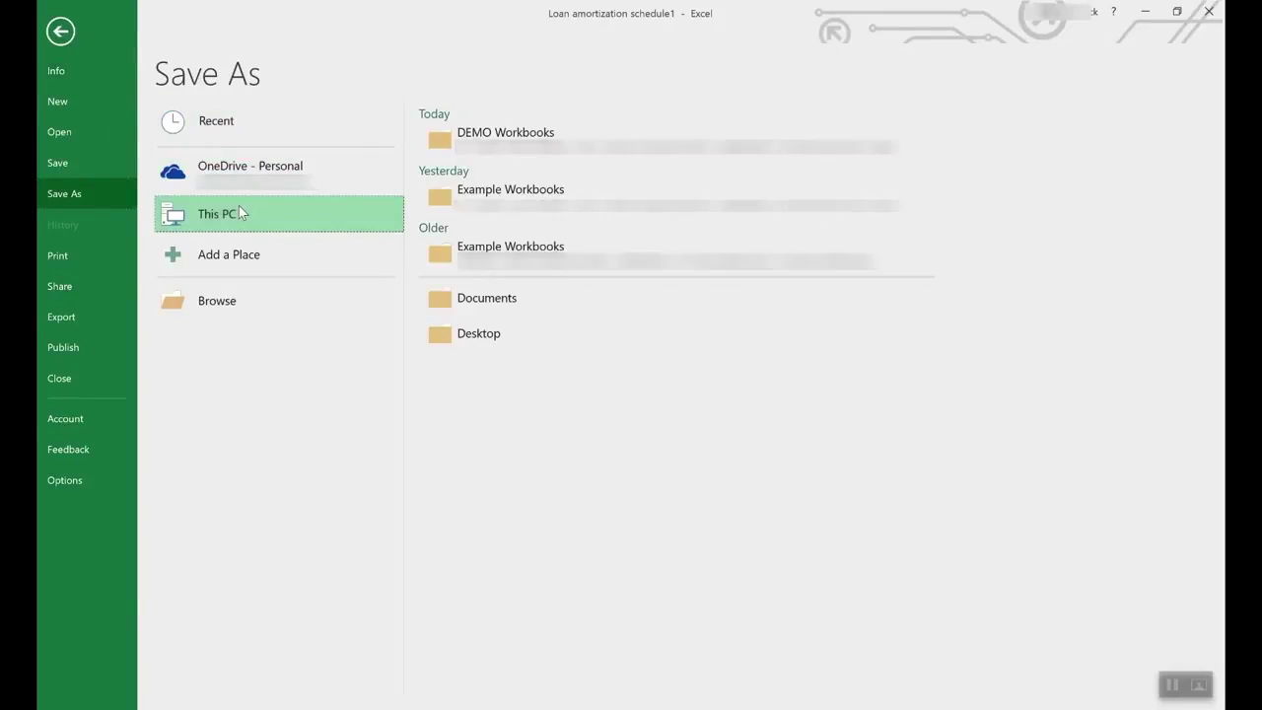
pyautogui.doubleClick(354, 204)
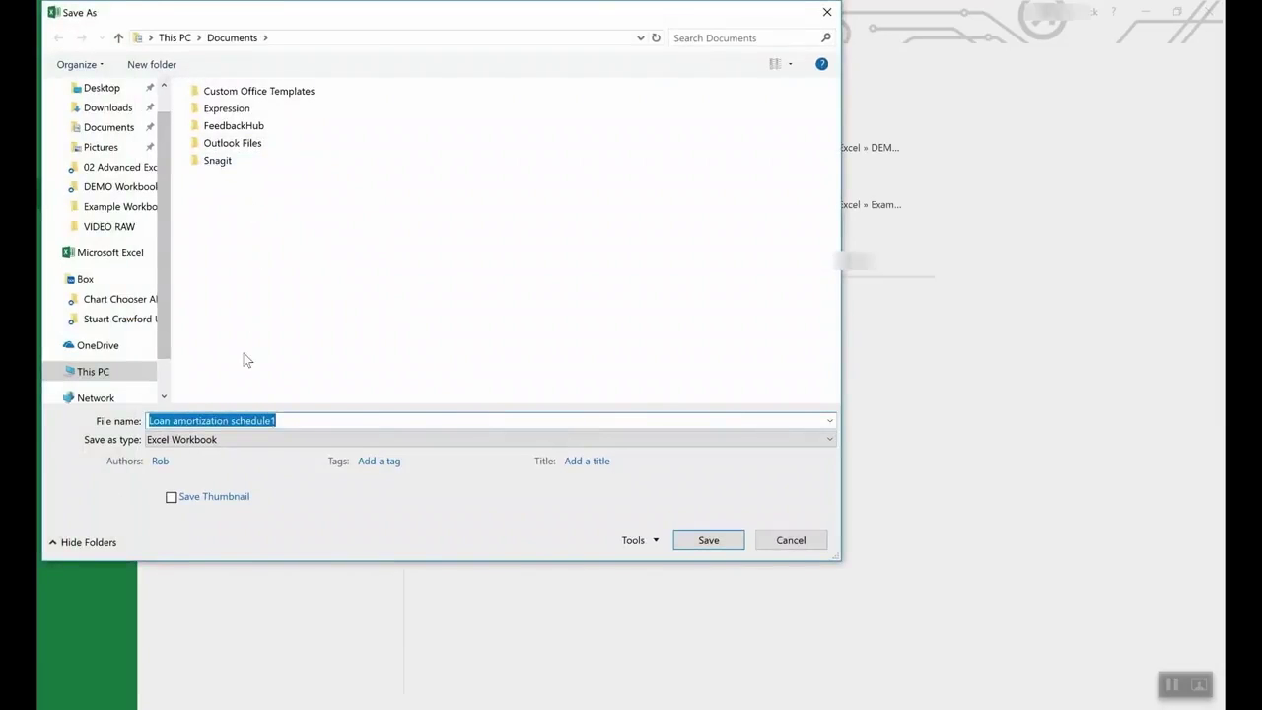
pyautogui.click(238, 440)
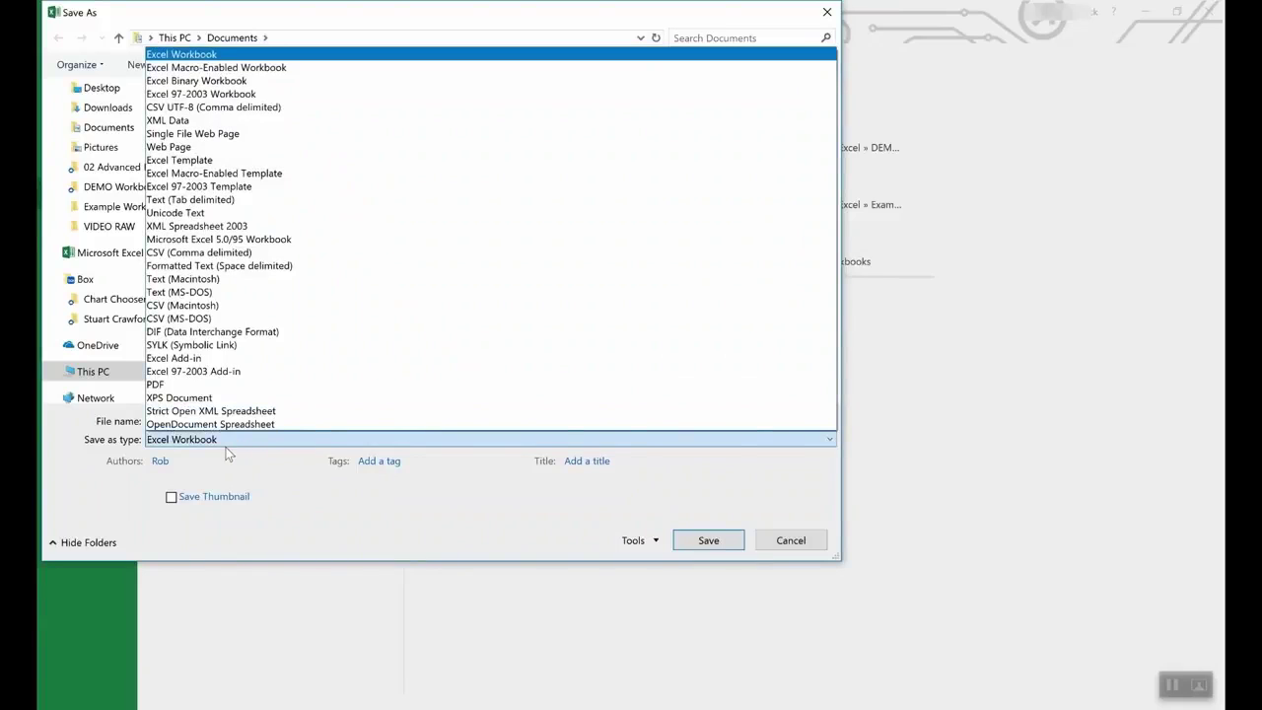
pyautogui.click(209, 161)
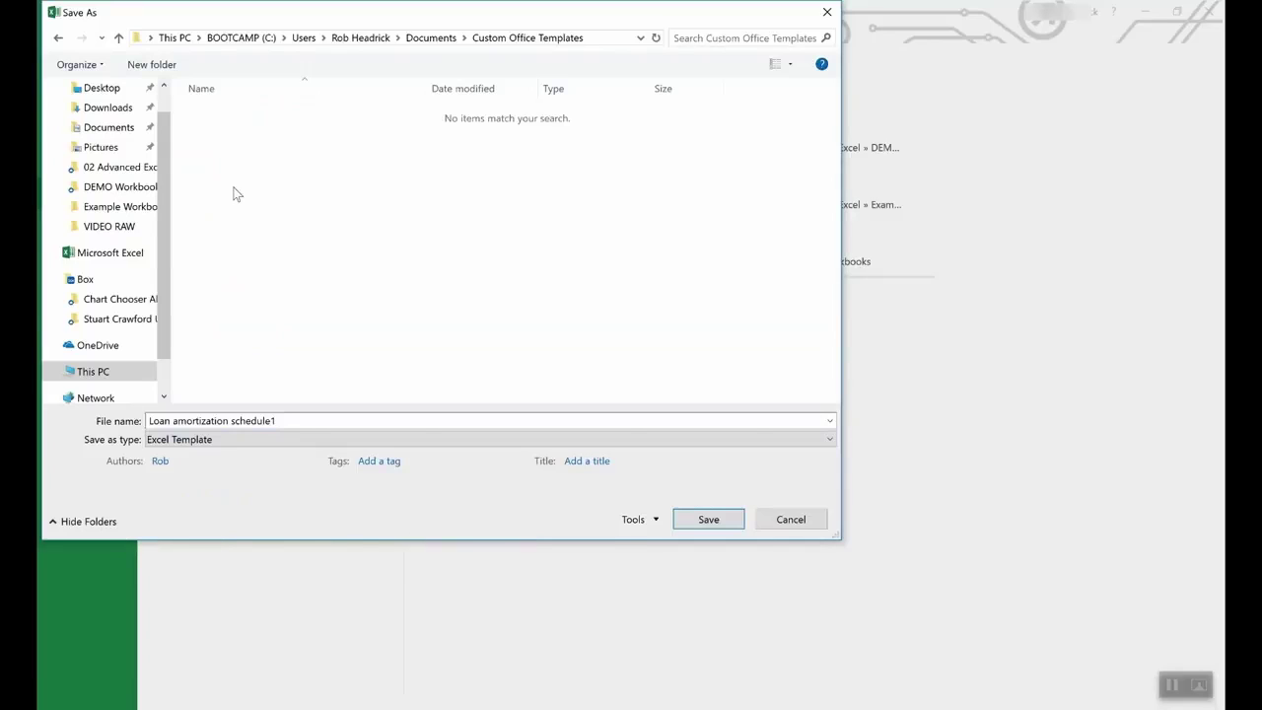
pyautogui.click(791, 519)
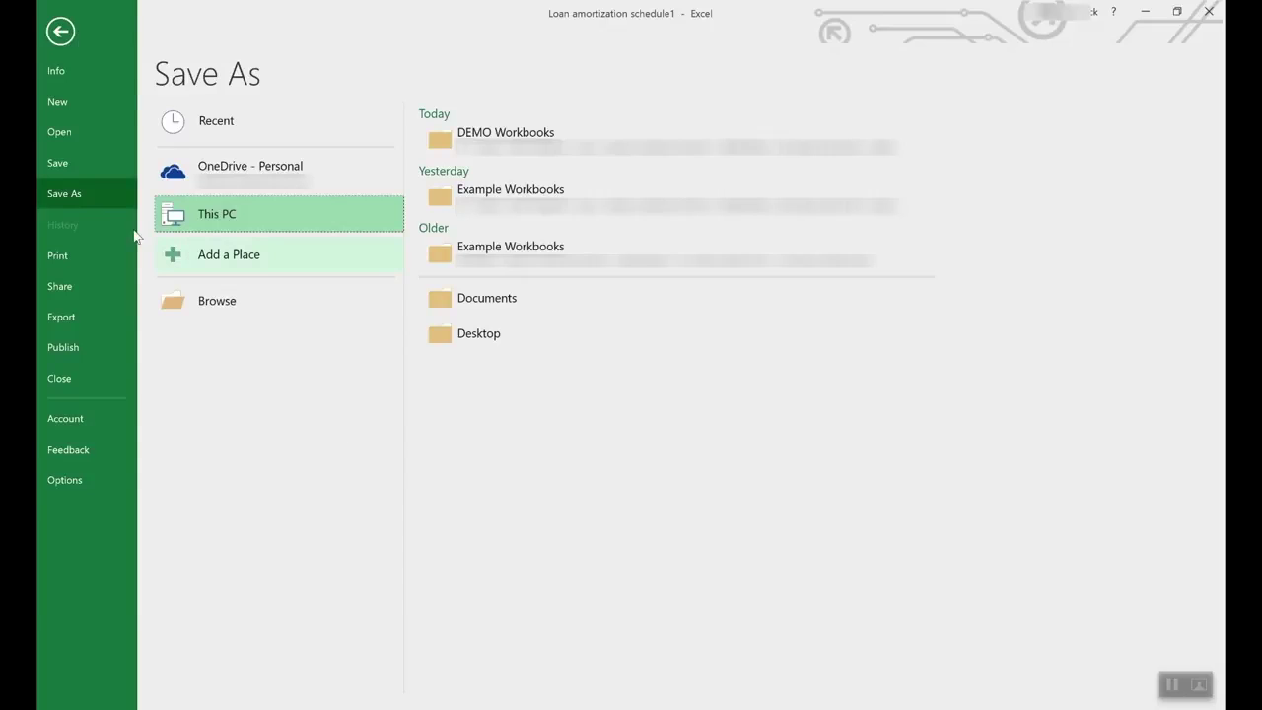
pyautogui.click(45, 30)
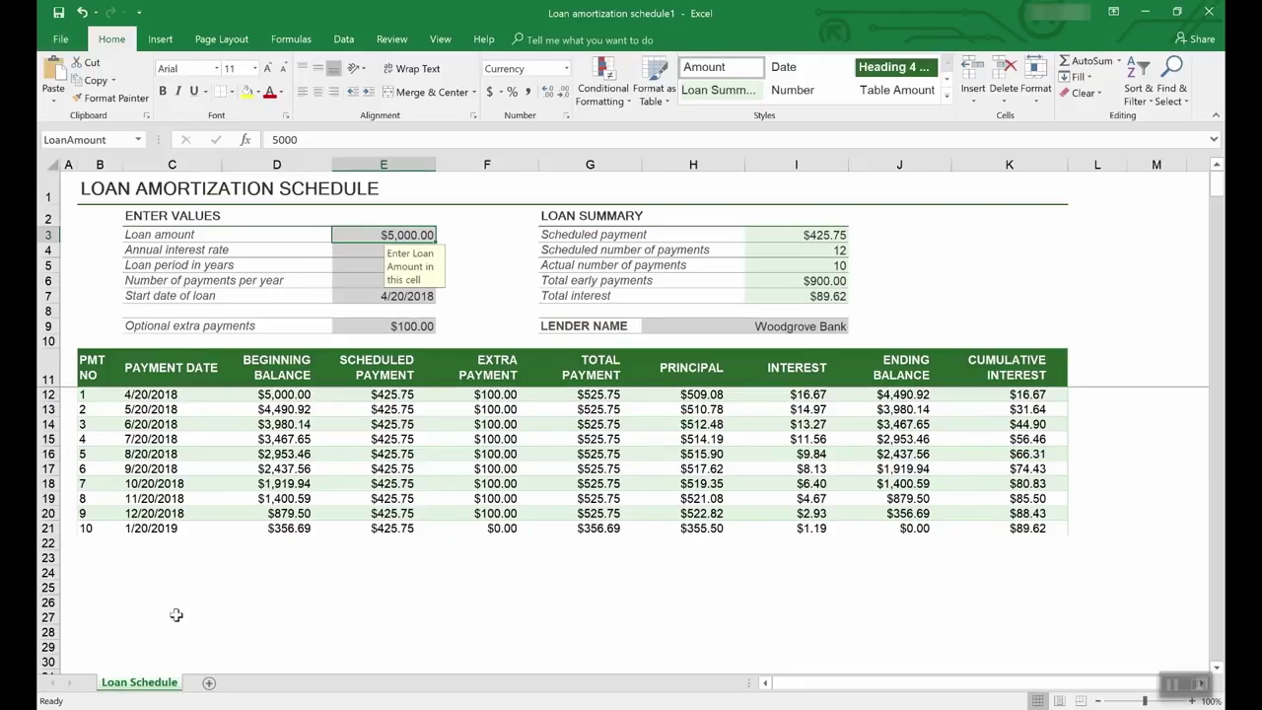